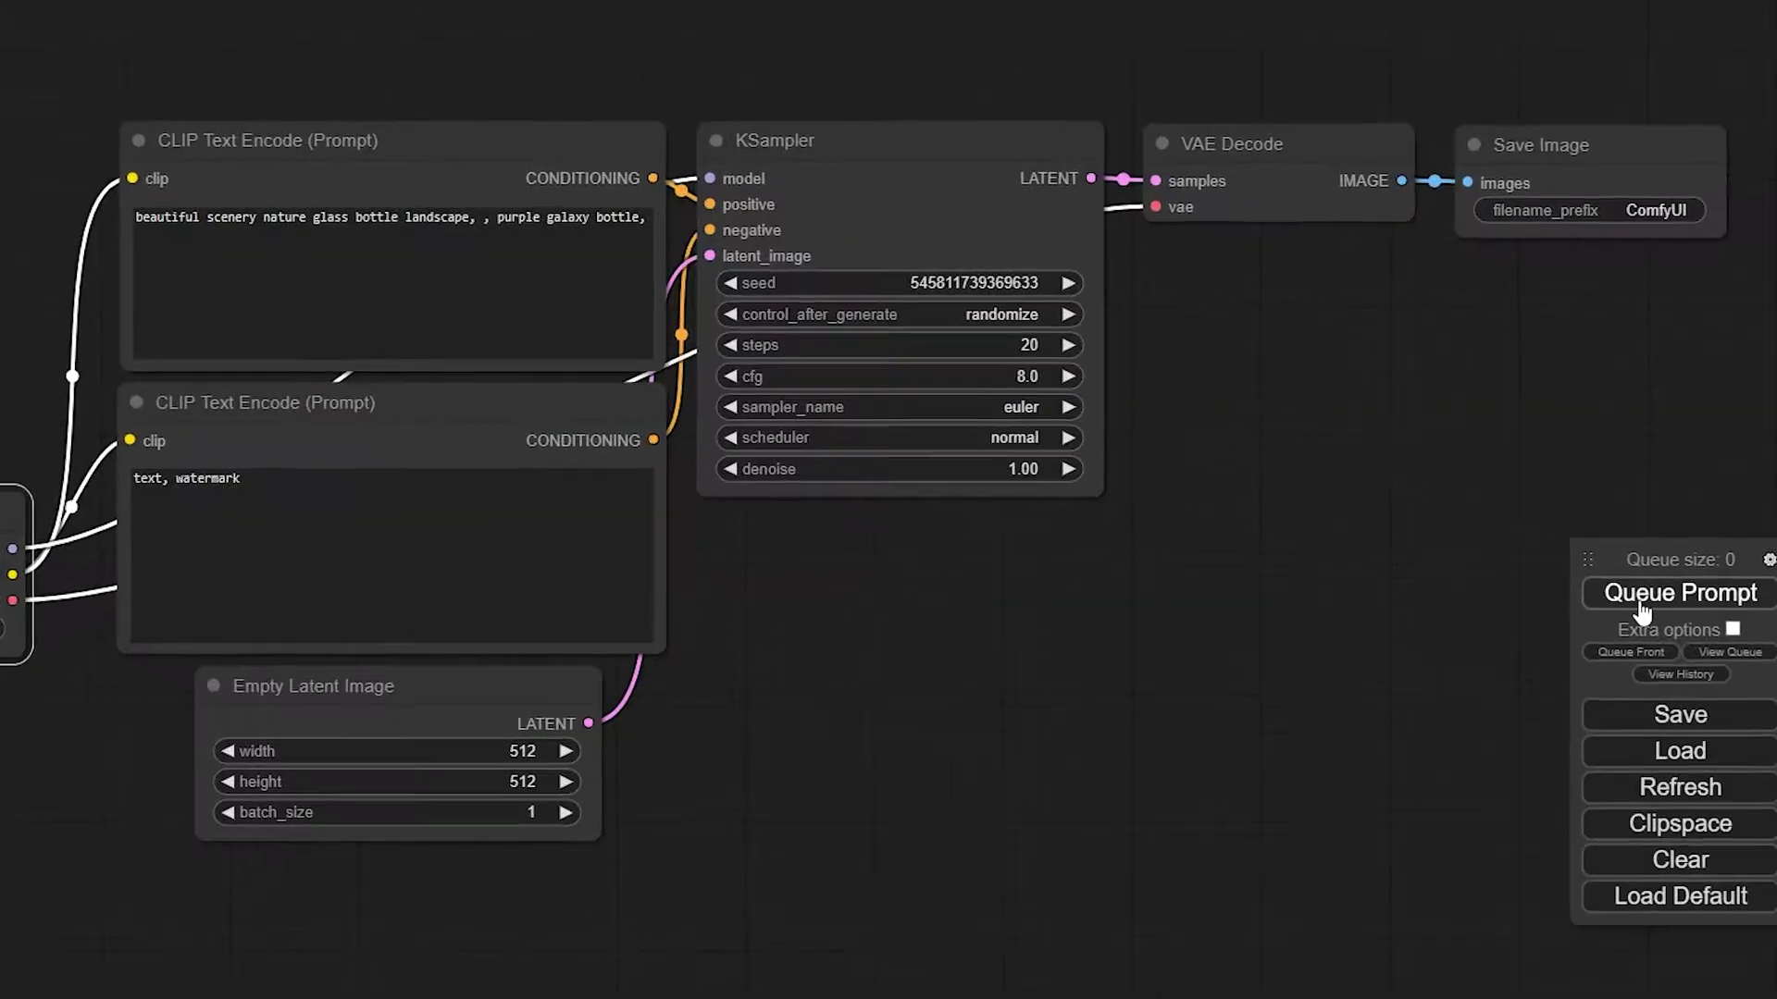
Step: Queue the eagle ComfyUI workflow, then run the pasted torch install command
left_click(1629, 602)
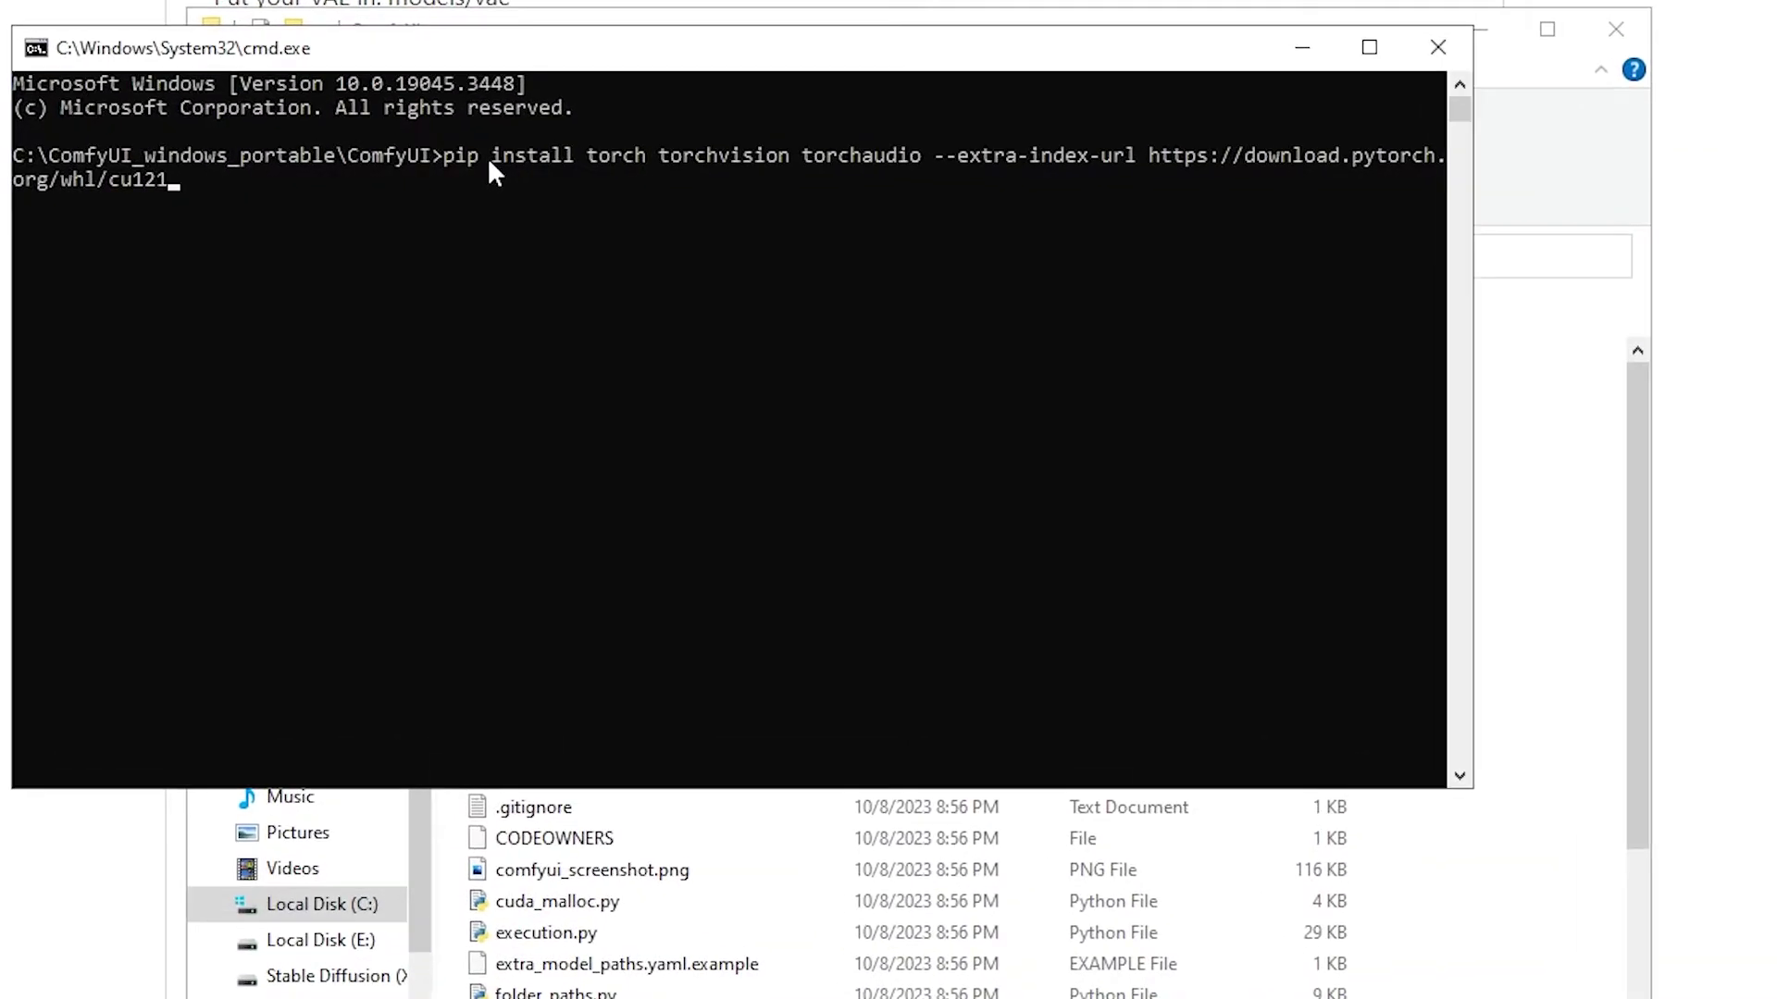
key("Return")
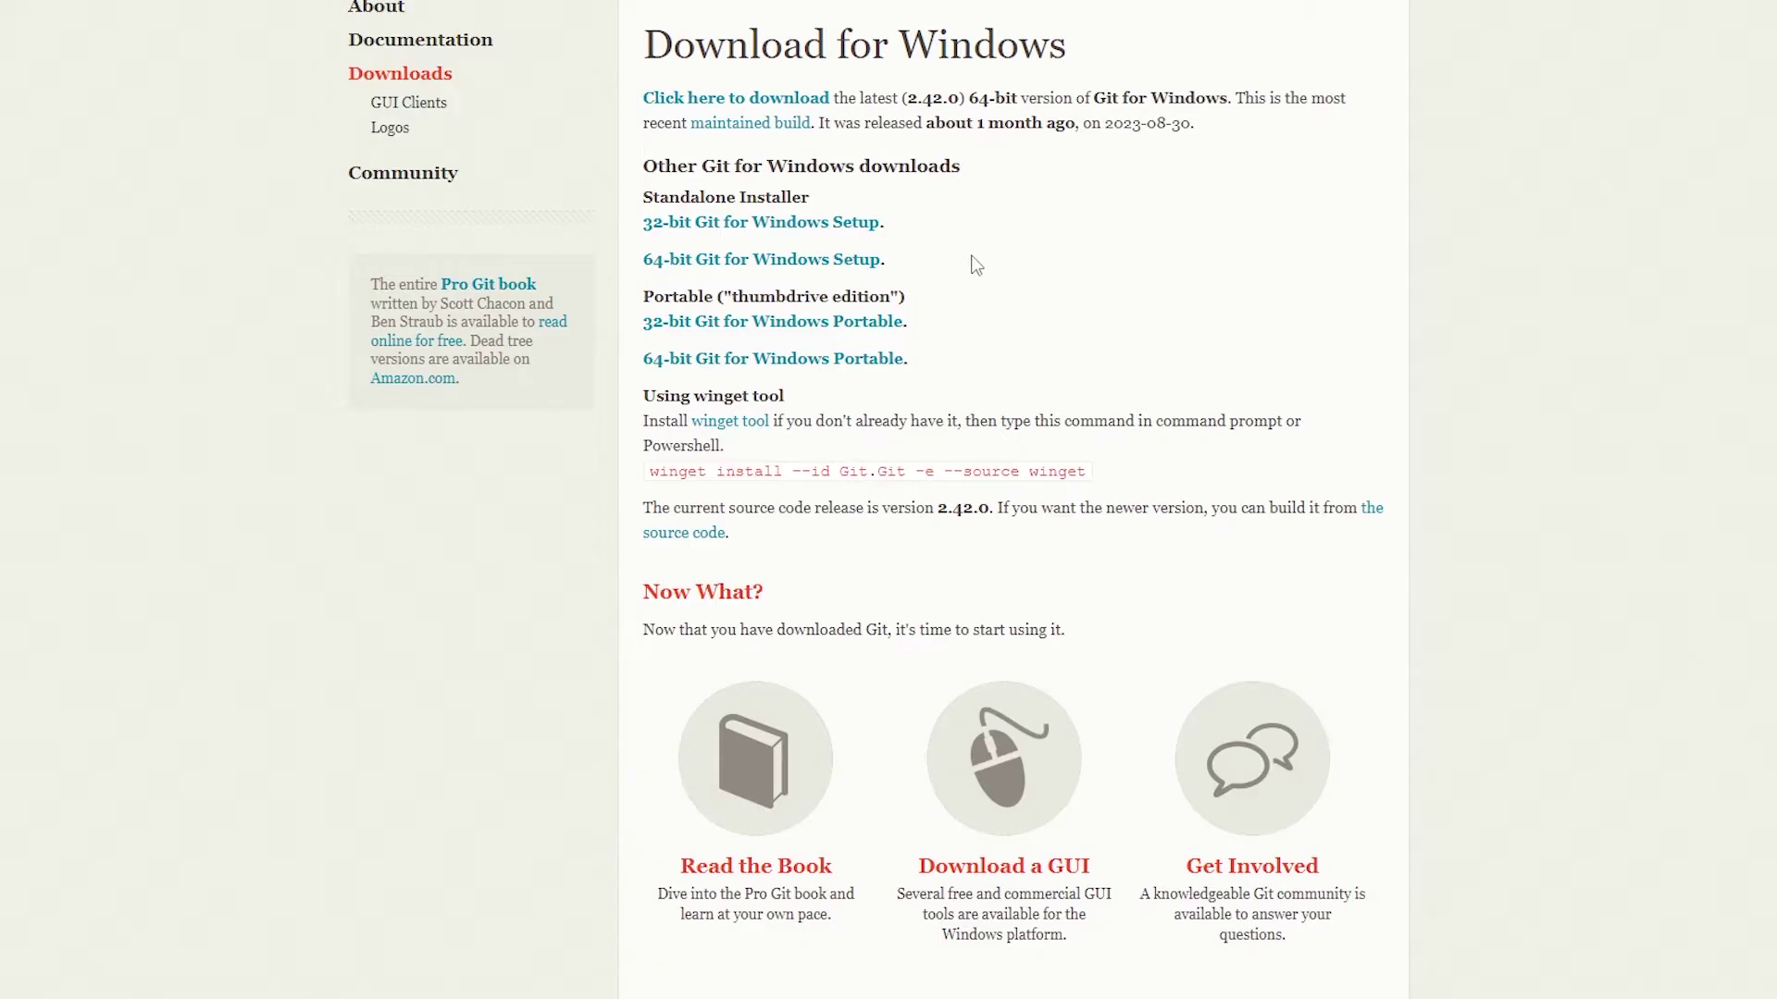
Step: Save the 64-bit Git for Windows Setup link to the Downloads\Tutorial folder
right_click(869, 271)
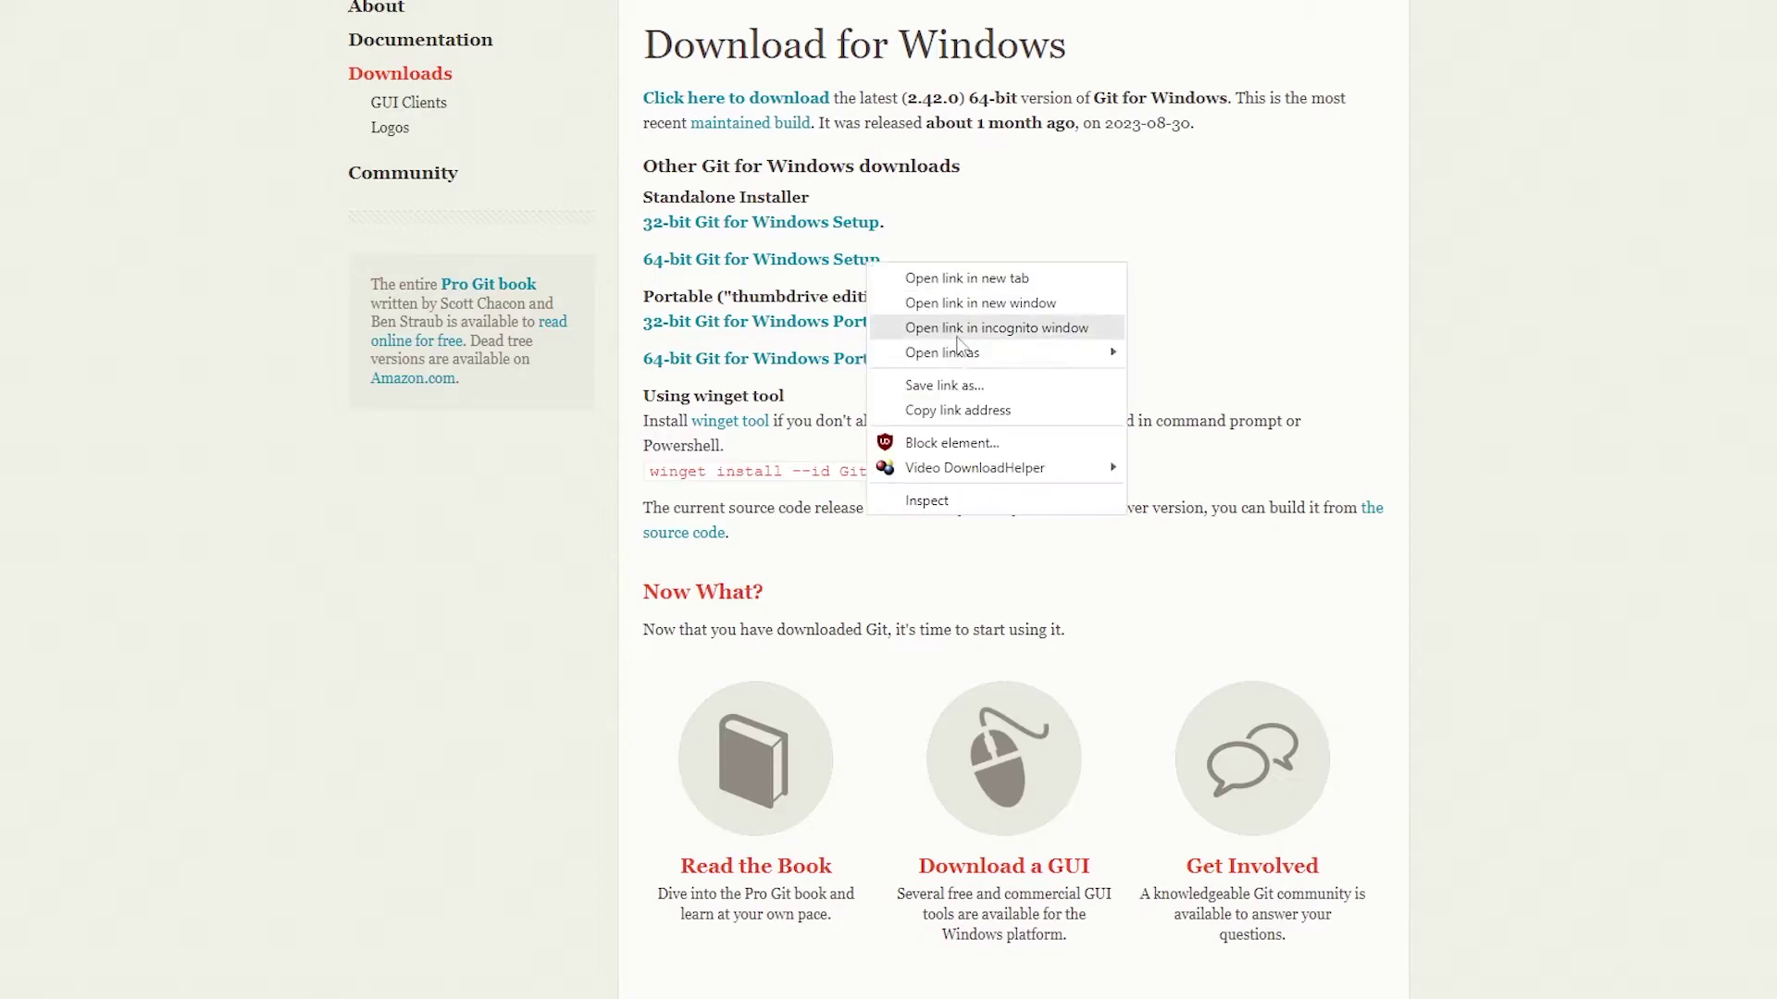
left_click(964, 375)
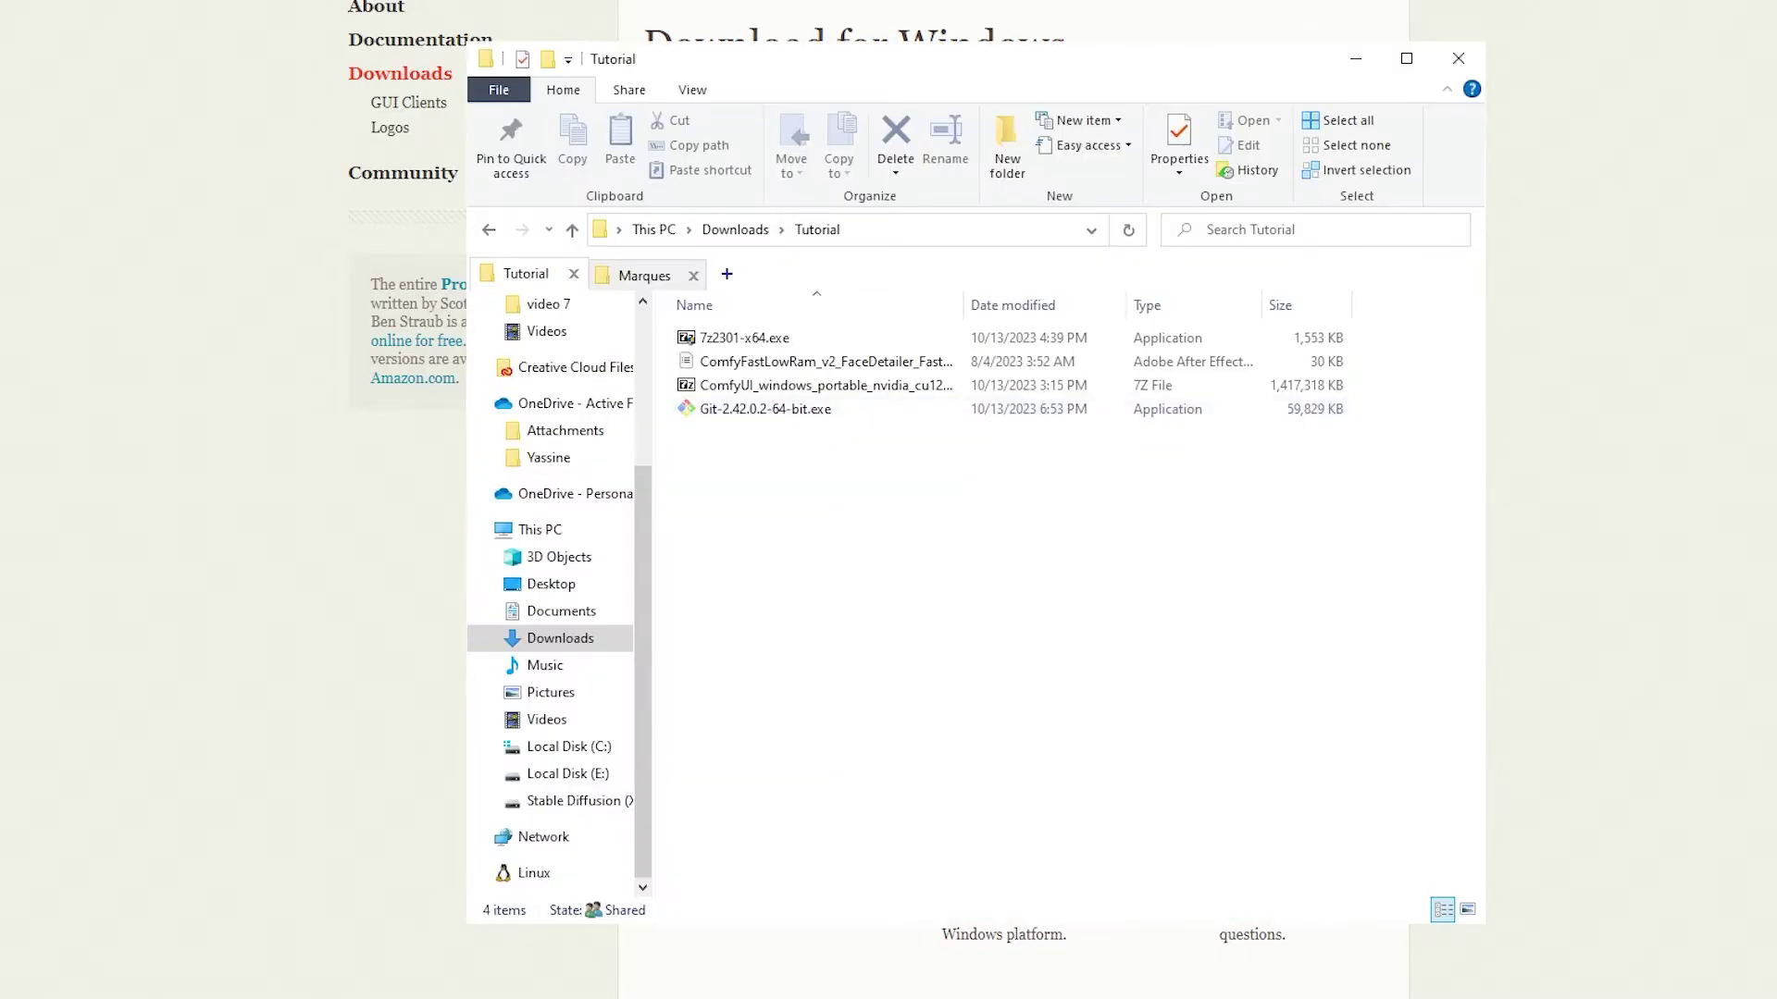
Step: Launch Git-2.42.0.2-64-bit.exe and start the Git installation with the chosen options
double_click(798, 410)
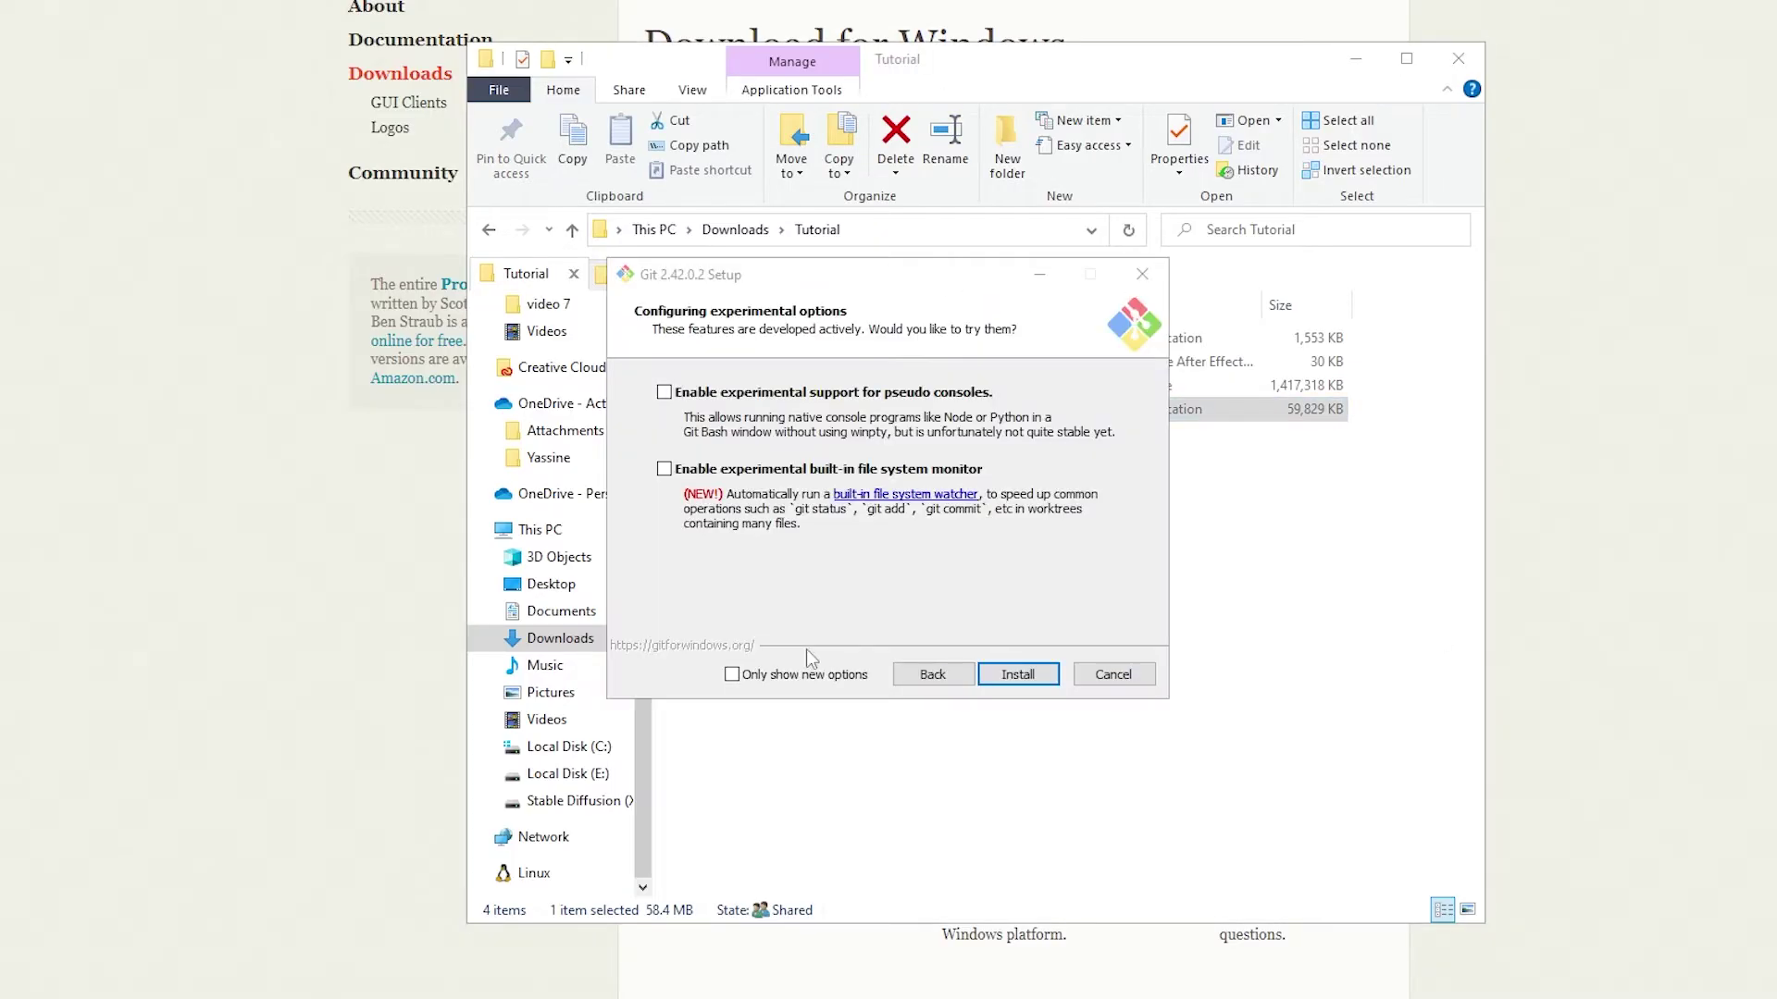
left_click(1017, 674)
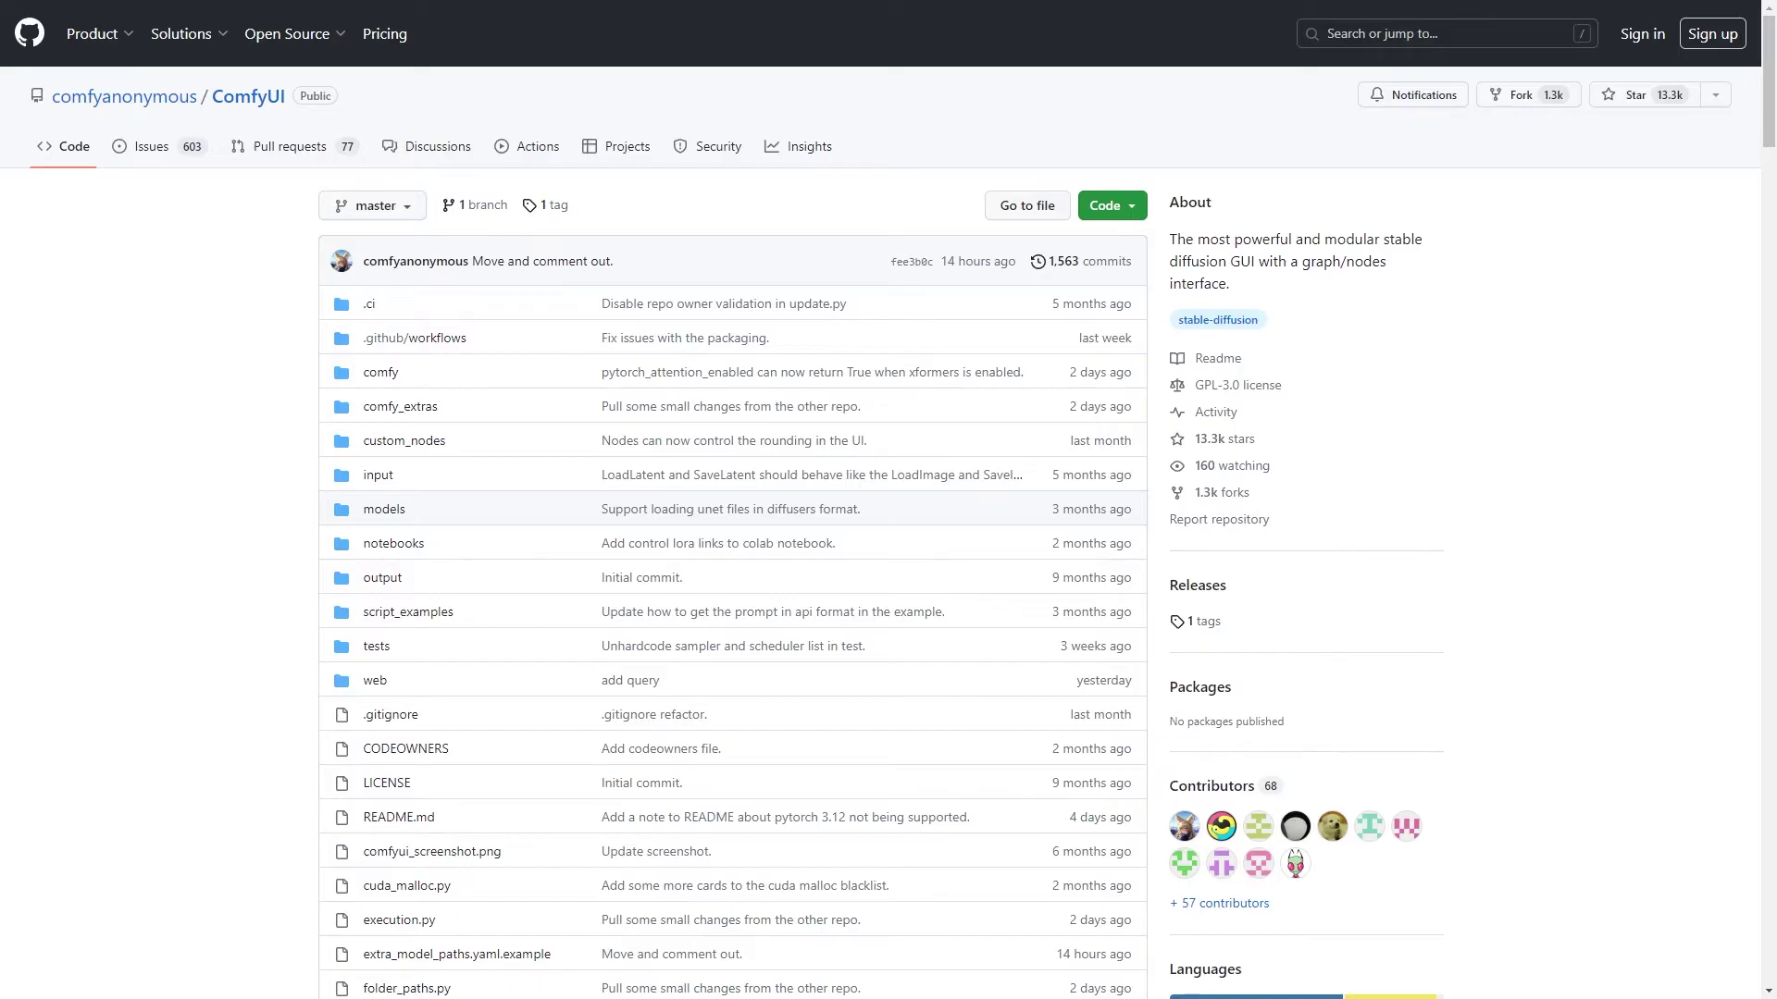
Step: Save the ComfyUI_windows_portable_nvidia_cu121_or_cpu.7z archive to Downloads\Tutorial and open the 7-Zip link
left_click_drag(1767, 106, 1766, 559)
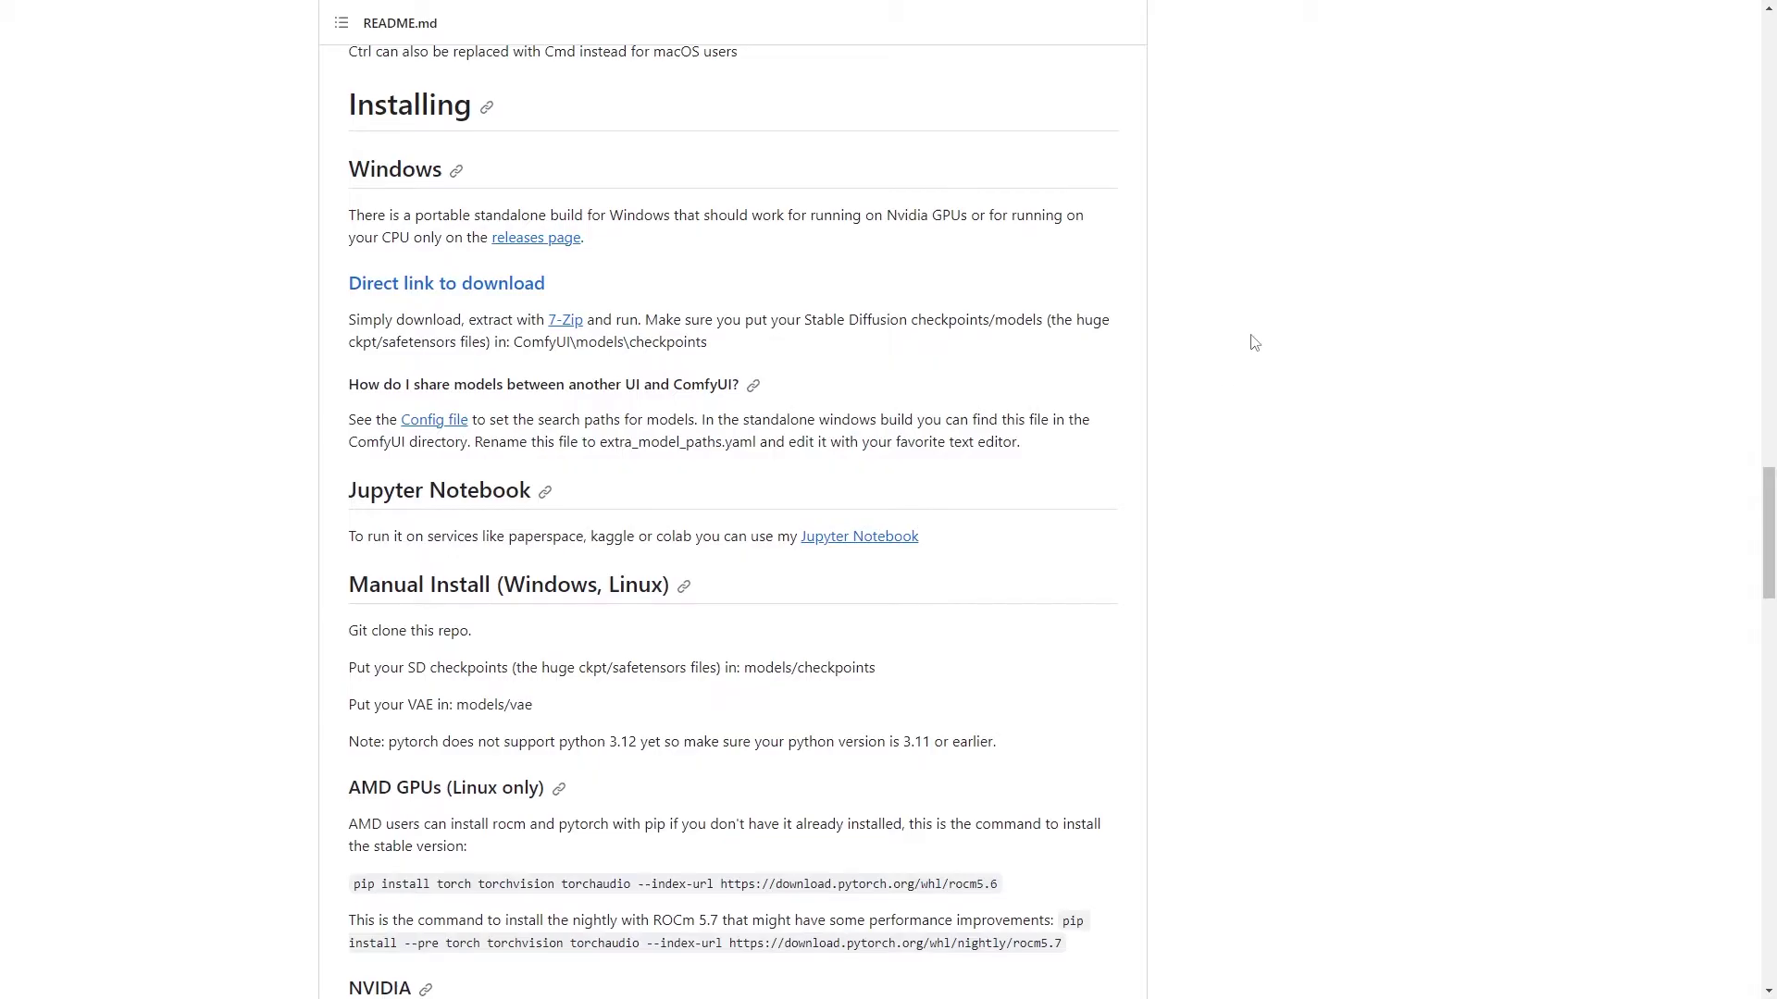
right_click(493, 283)
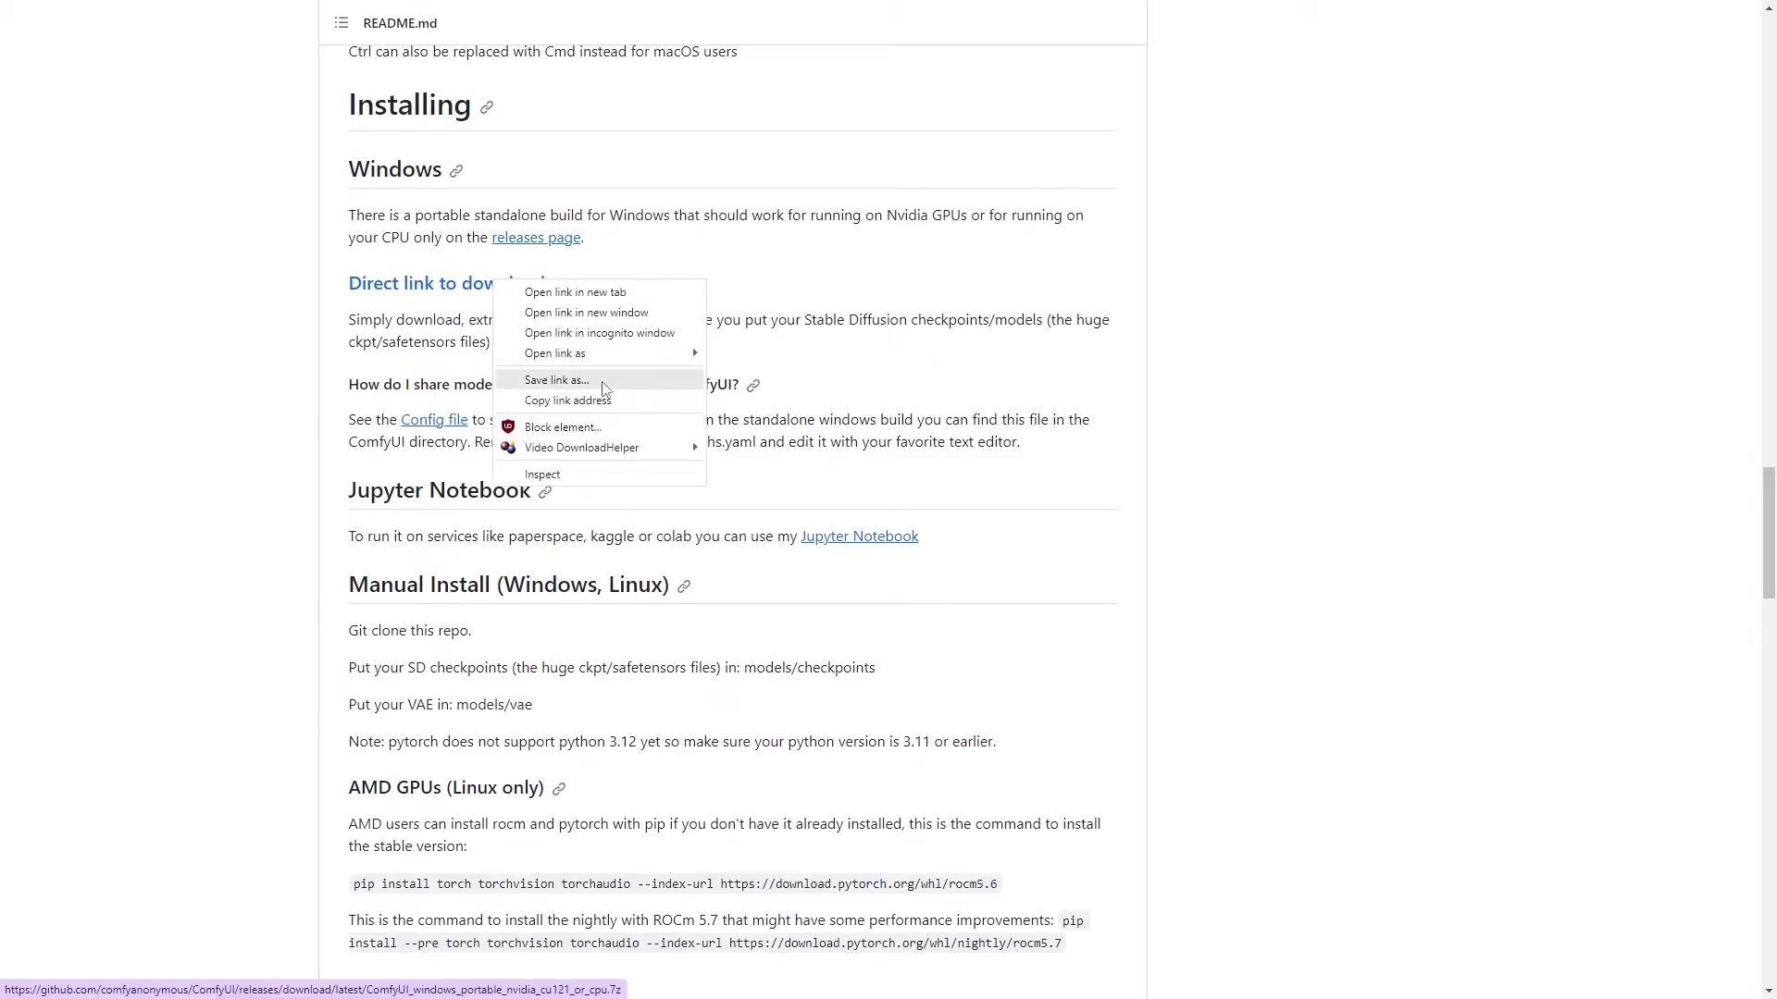
left_click(601, 381)
left_click(578, 321)
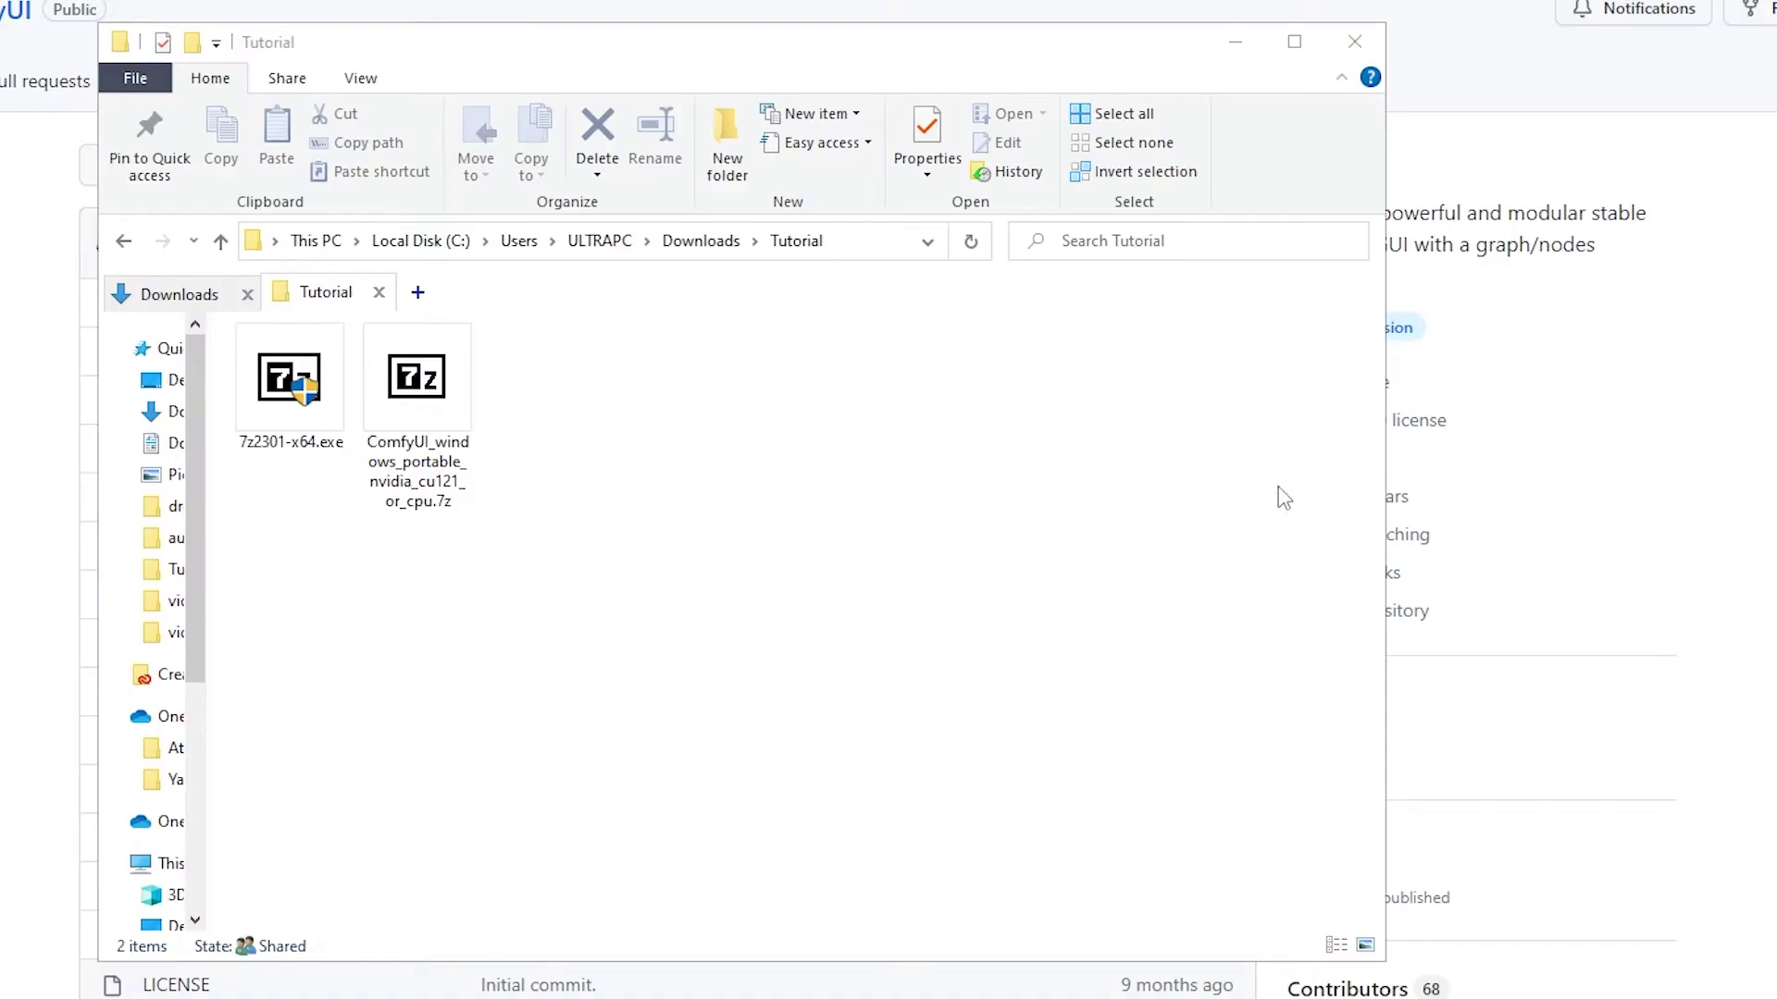
Step: Open the ComfyUI .7z archive in 7-Zip File Manager and extract the ComfyUI_windows_portable folder
left_click(444, 389)
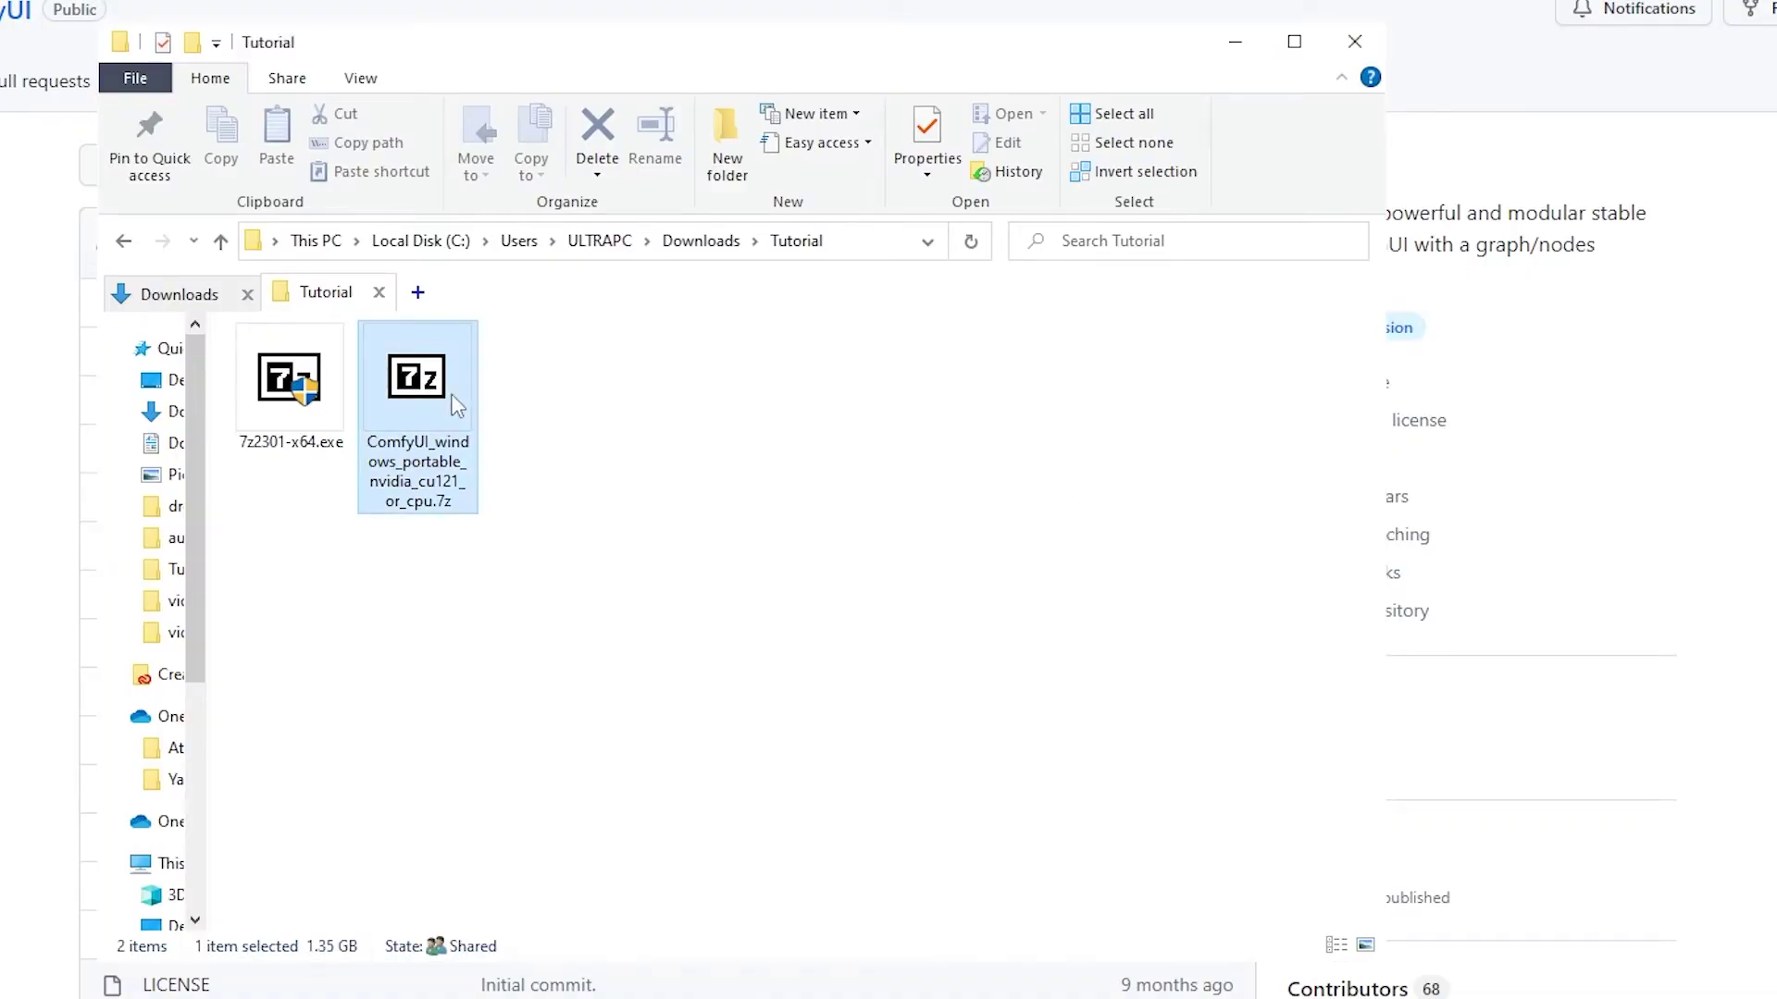
right_click(453, 396)
mouse_move(575, 610)
left_click(1102, 753)
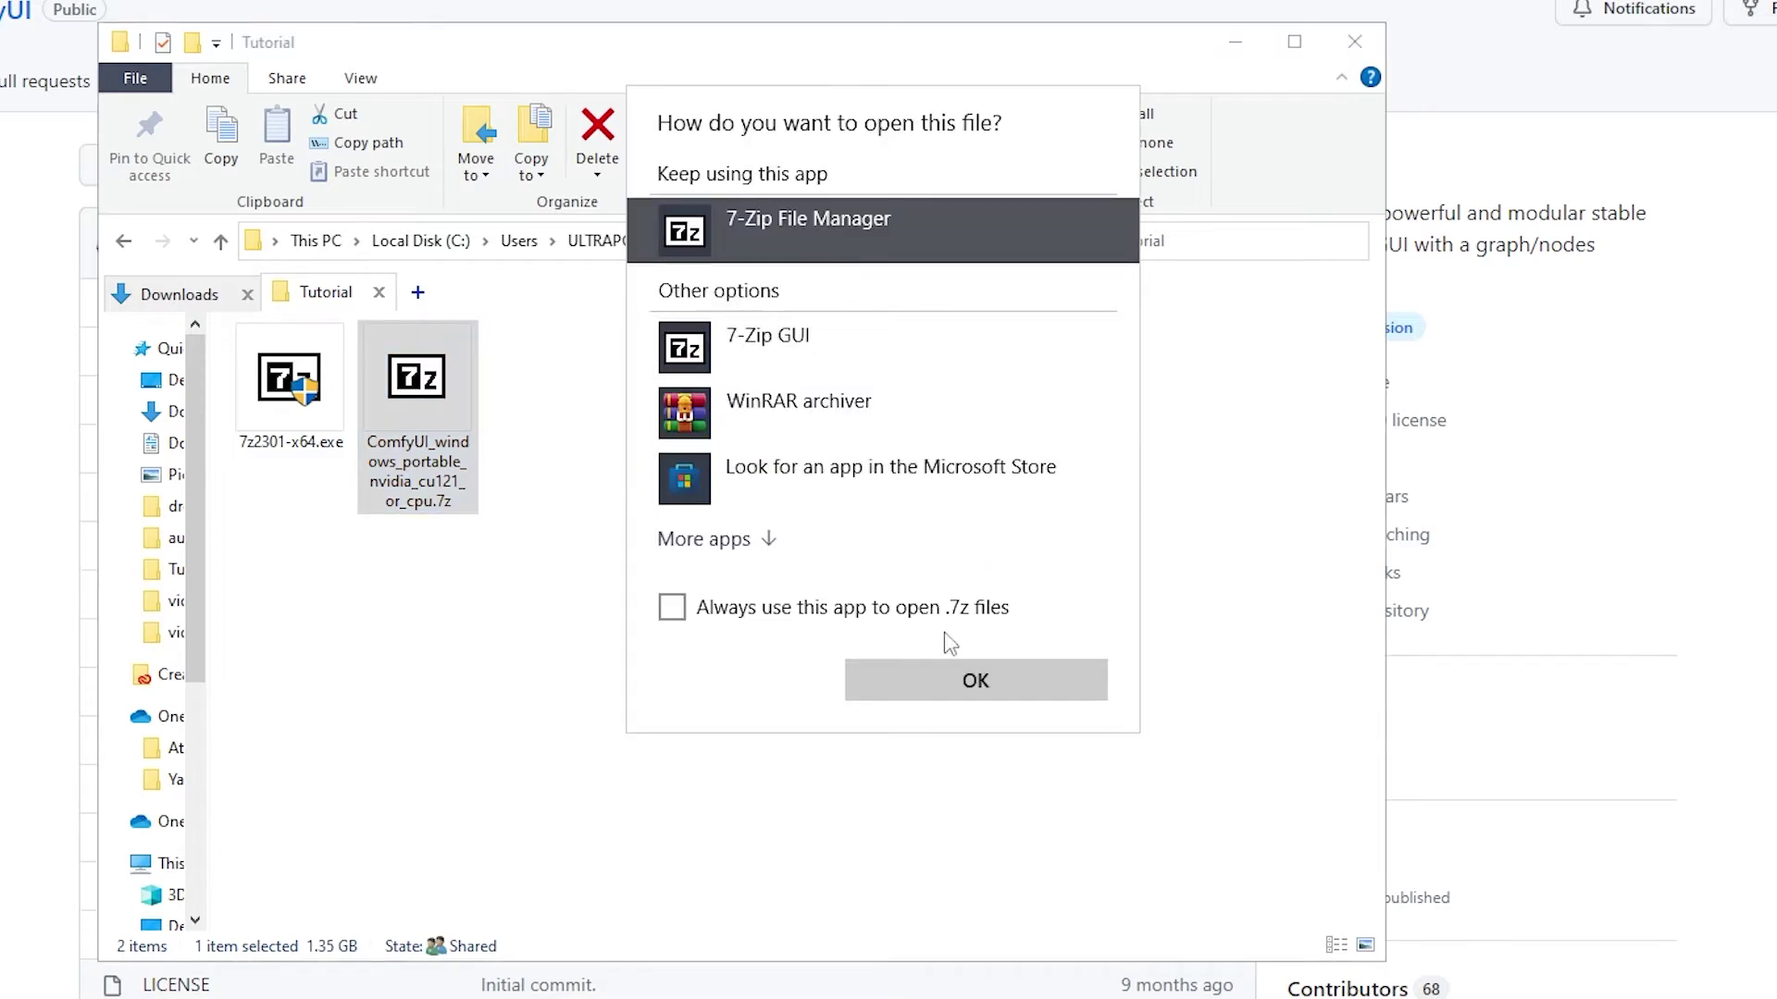
left_click(943, 680)
left_click(182, 229)
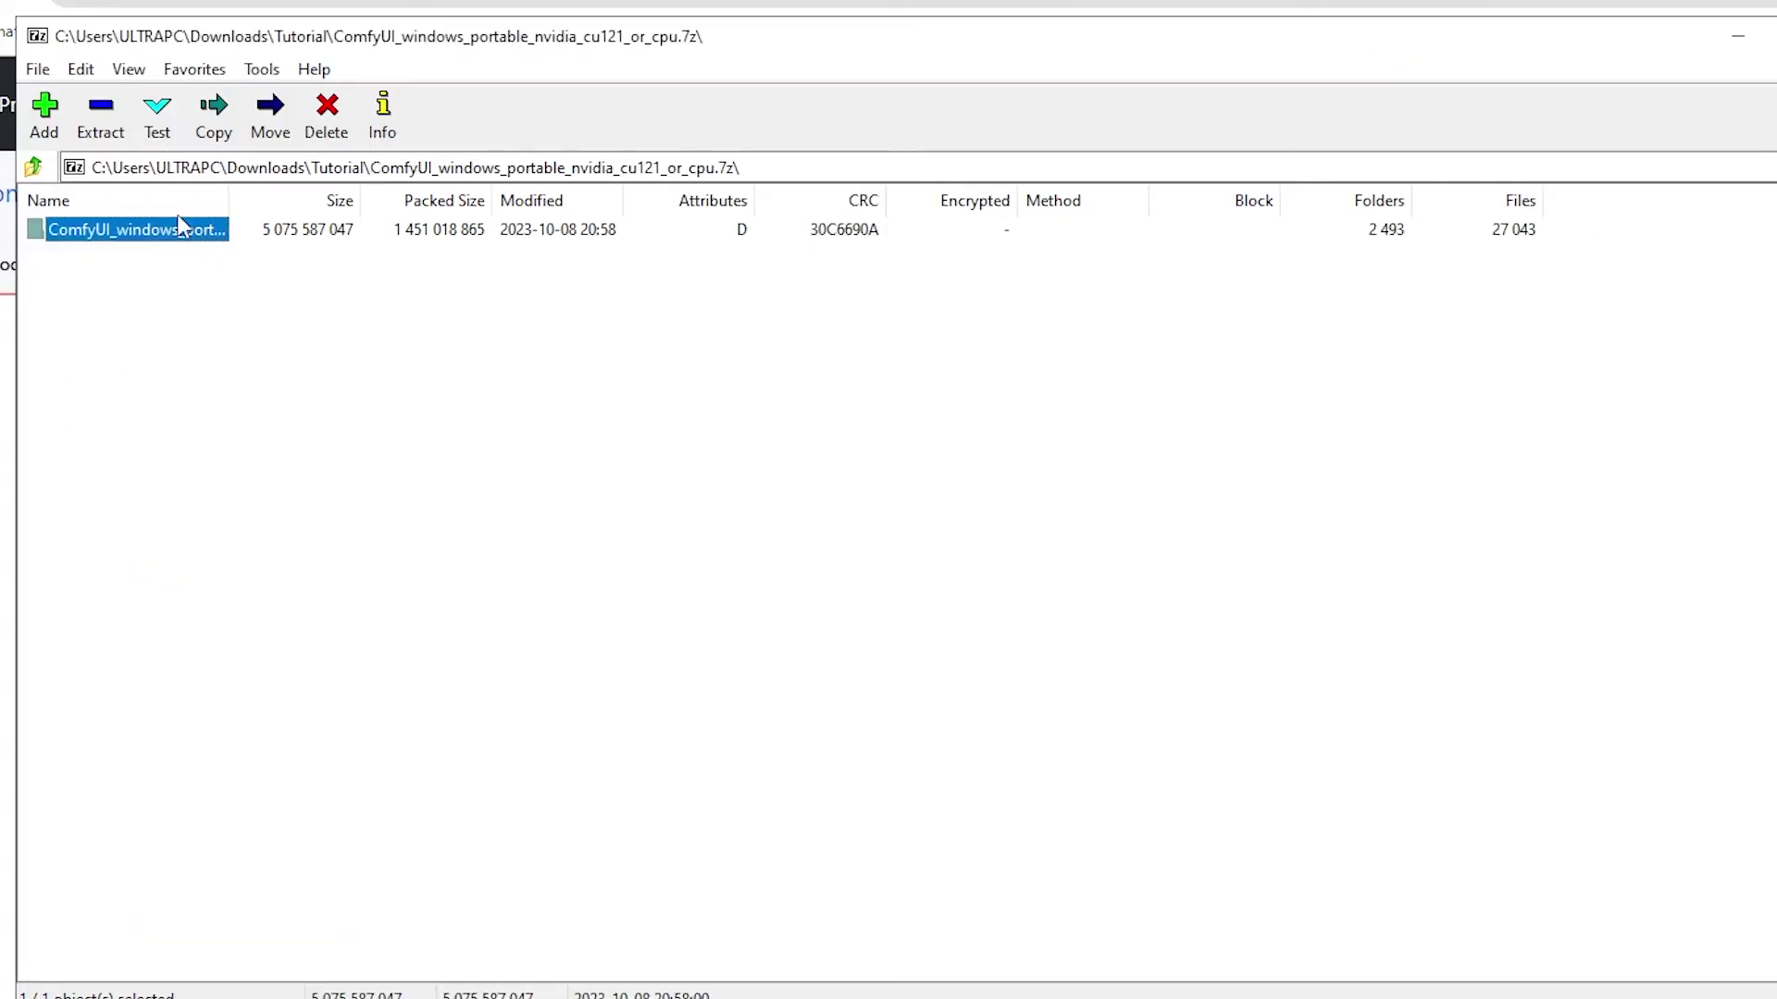
left_click(109, 133)
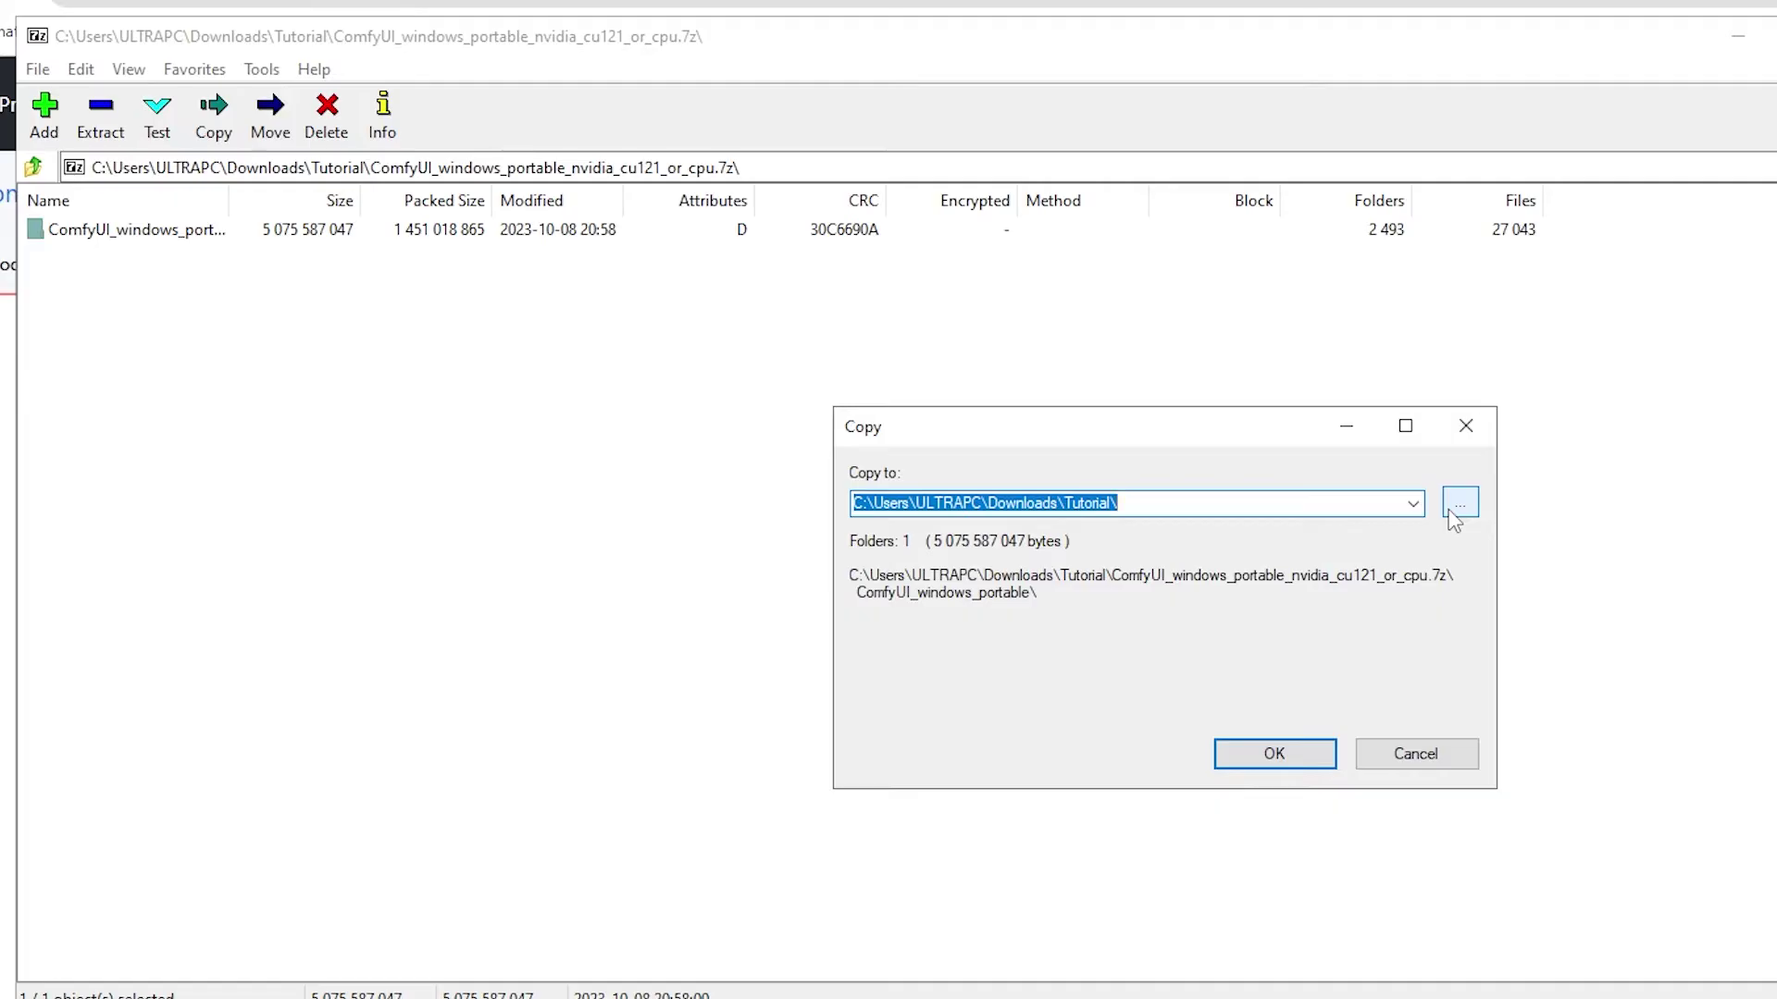
left_click(1285, 754)
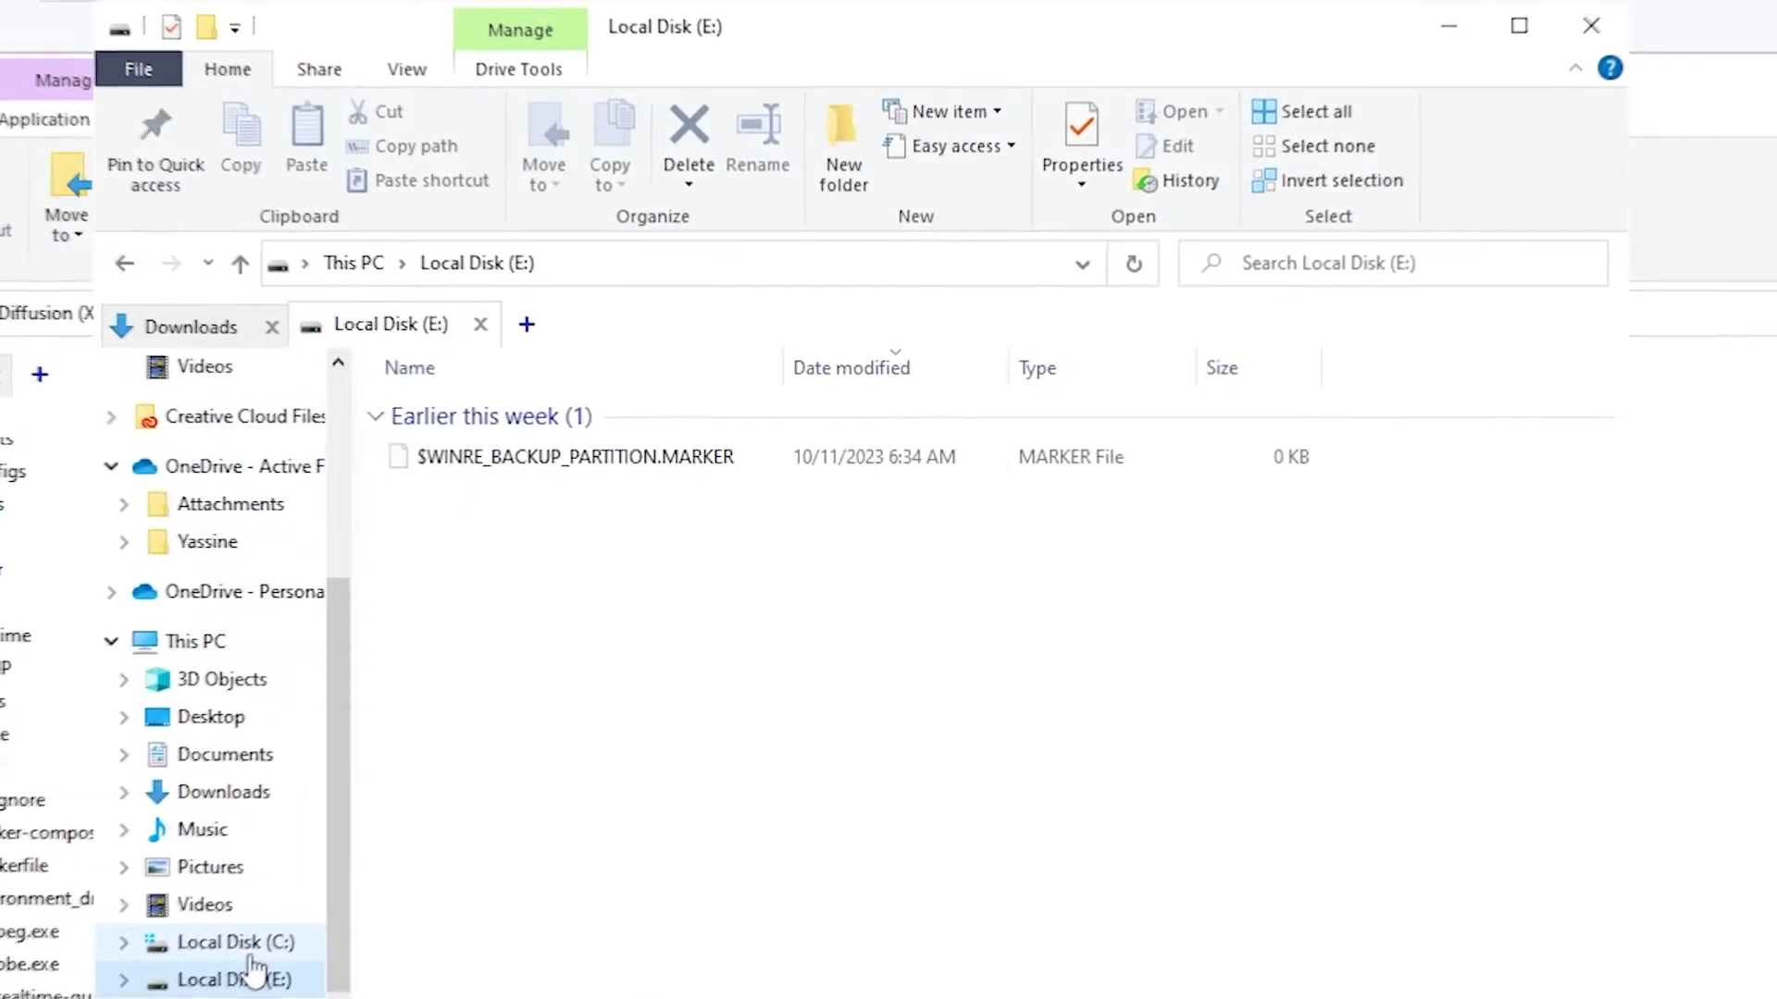
Step: Open the extracted C:\ComfyUI_windows_portable folder in File Explorer
left_click(251, 953)
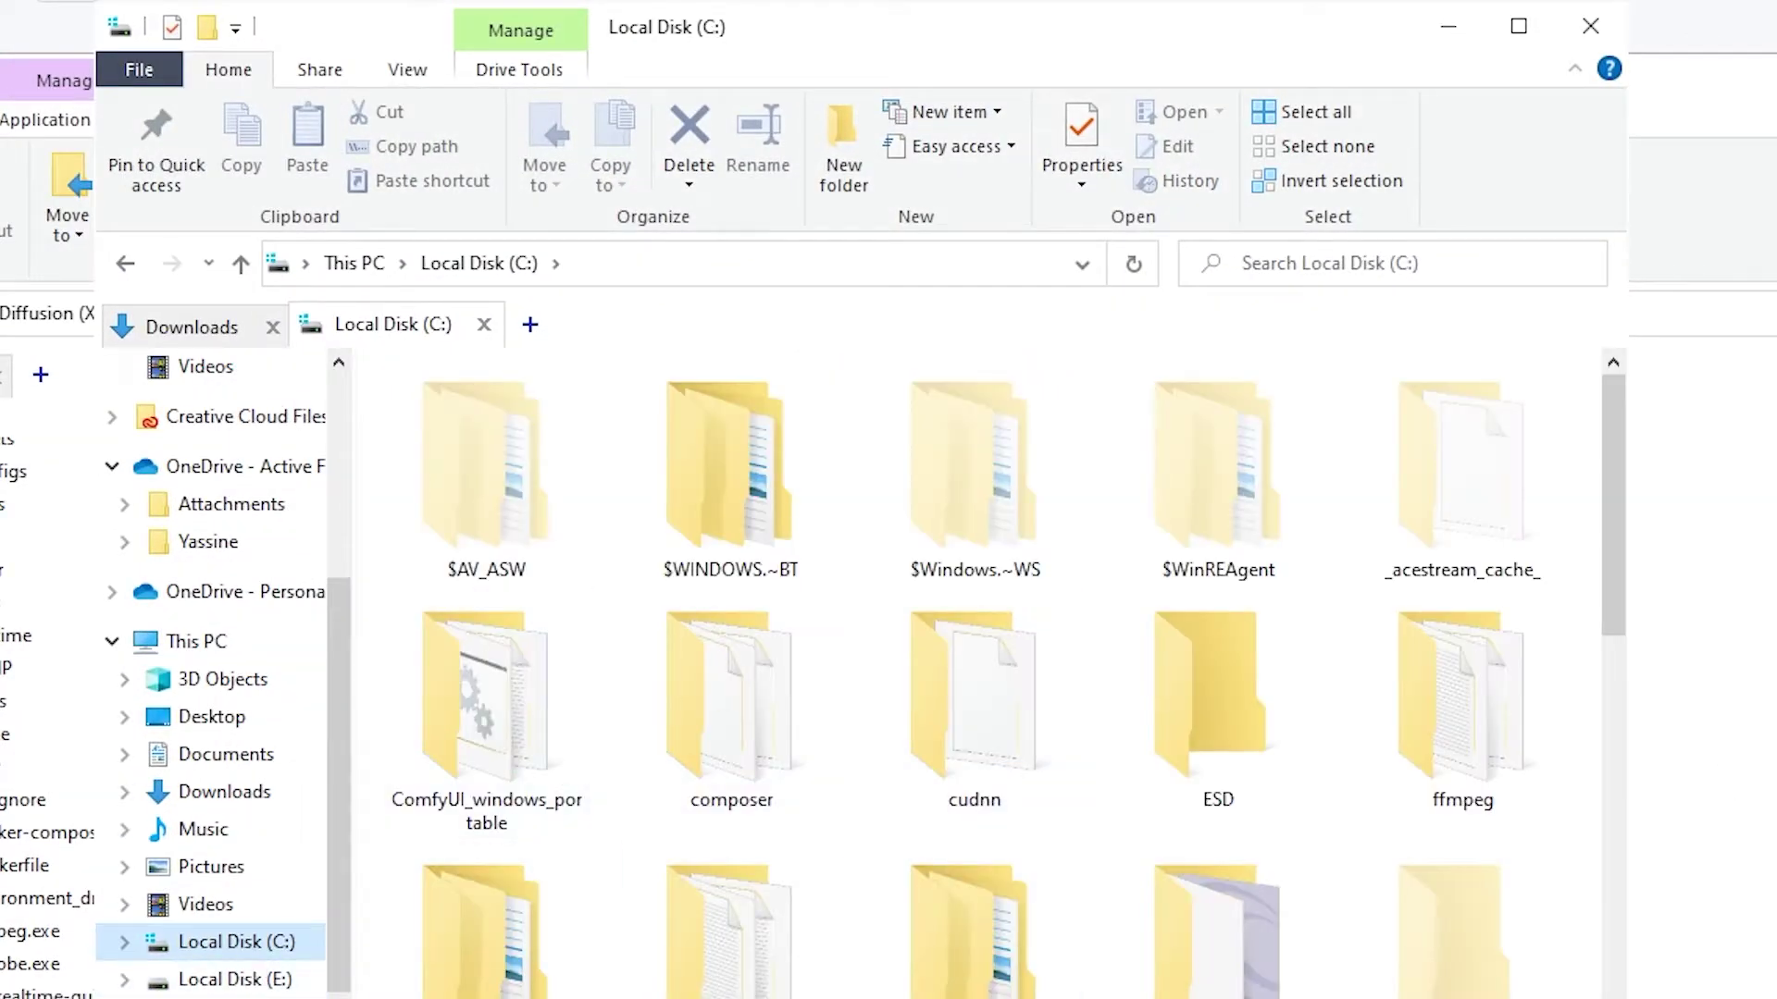
left_click(546, 713)
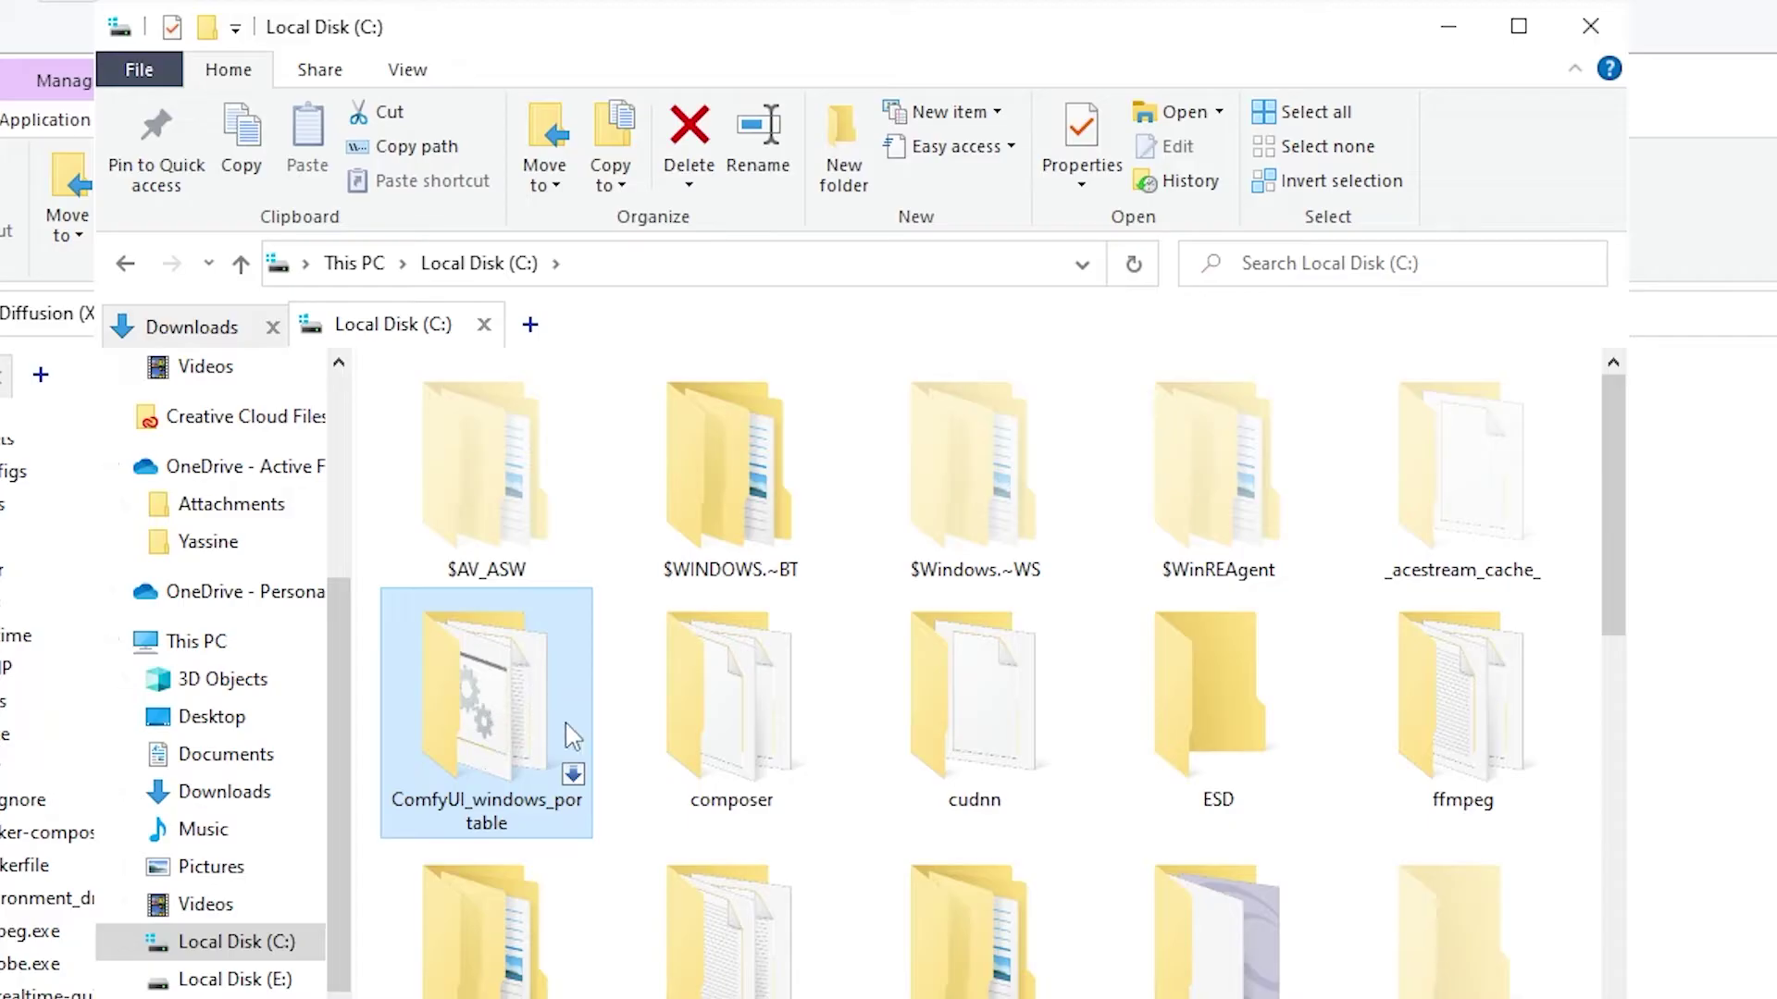
double_click(416, 811)
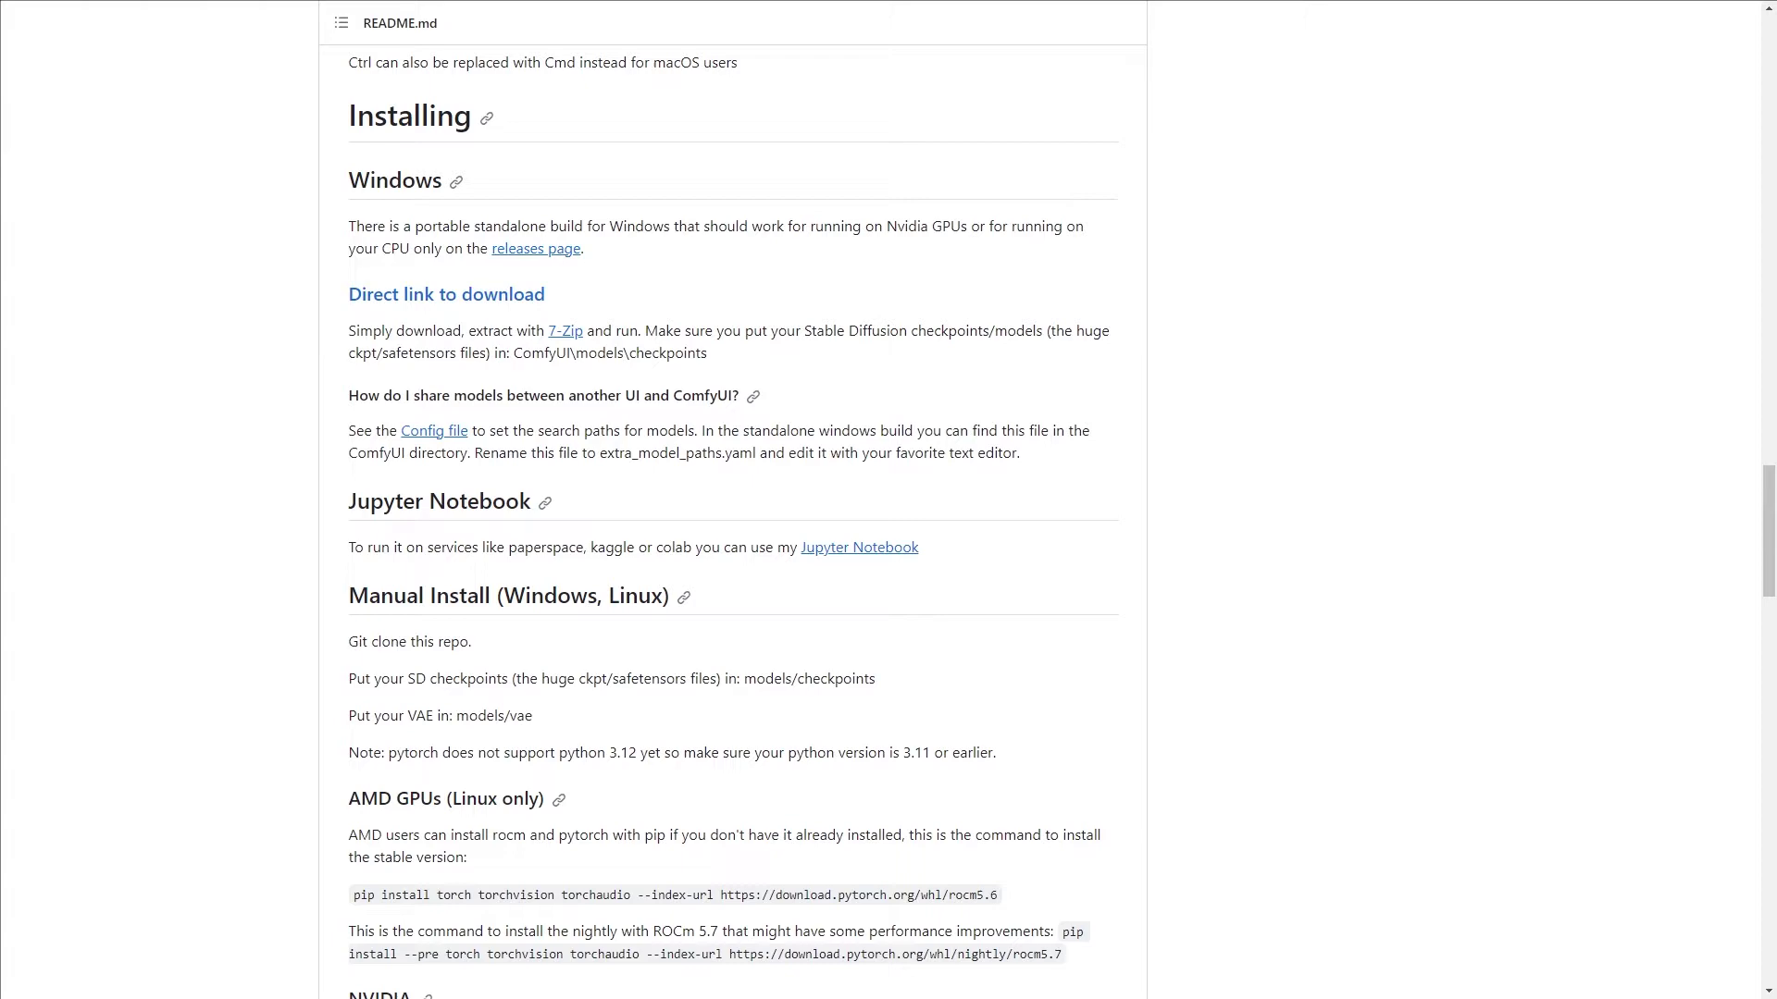
Step: Select and copy the NVIDIA pip install command for torch, torchvision and torchaudio
left_click_drag(1768, 496, 1765, 565)
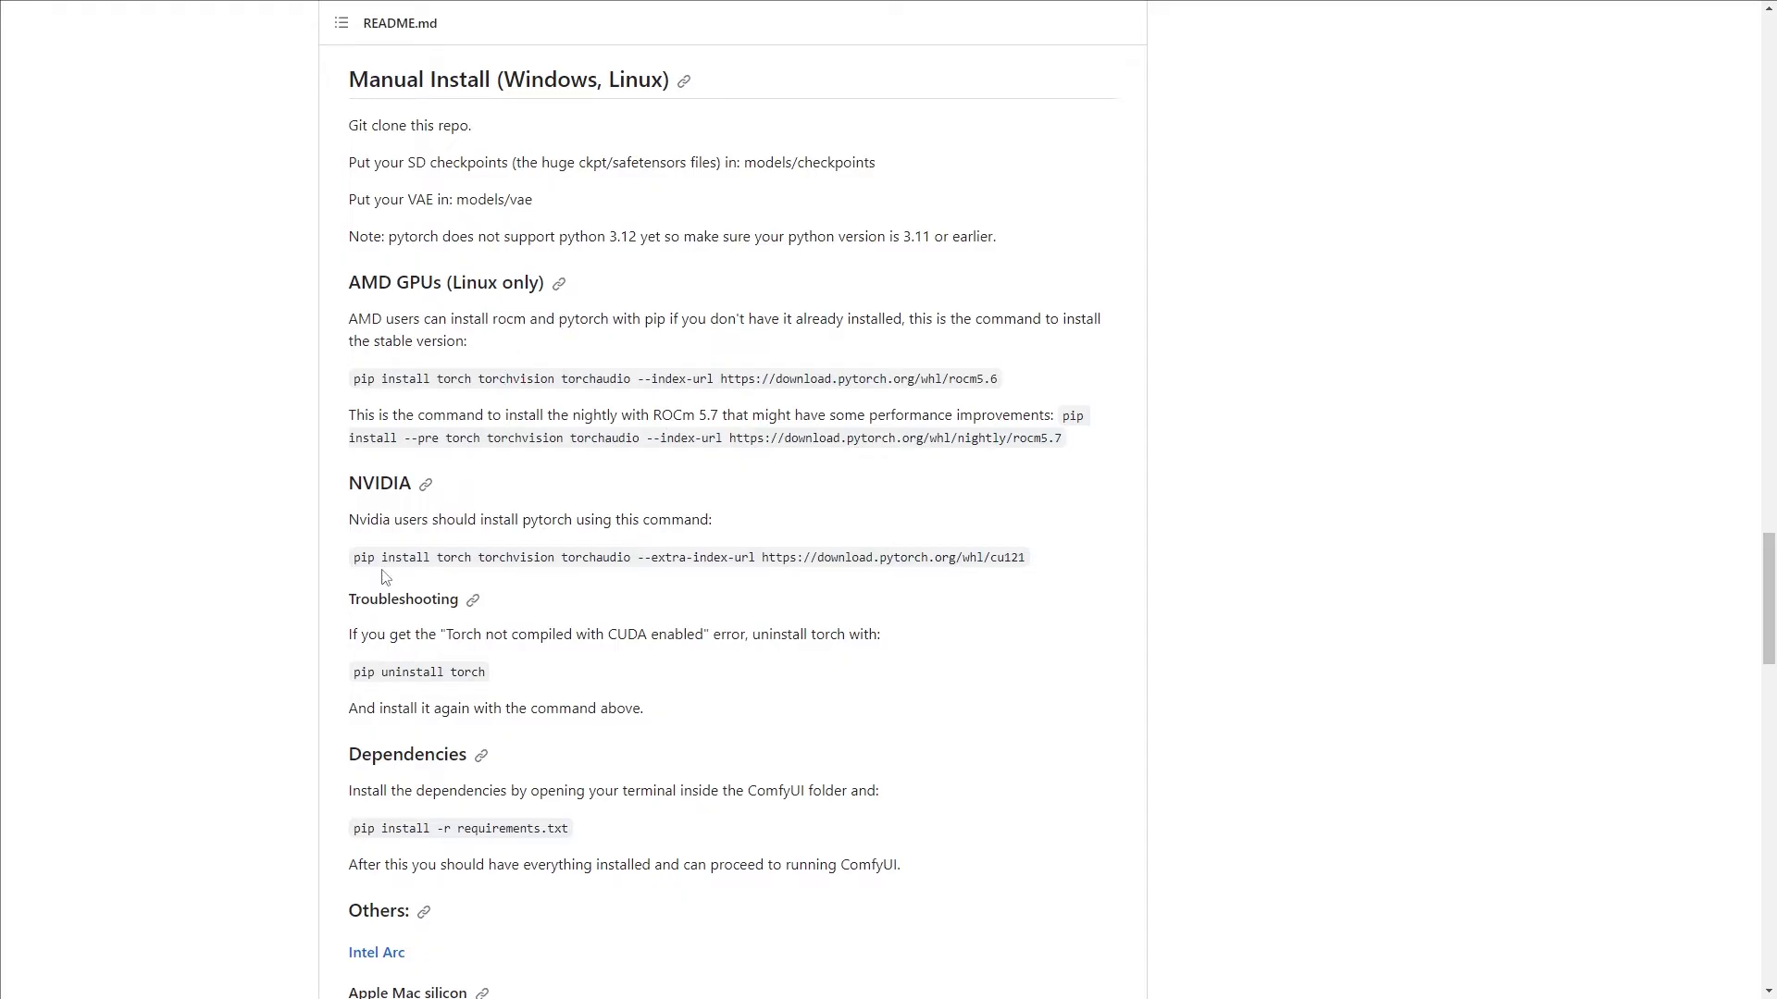
left_click_drag(355, 559, 1029, 565)
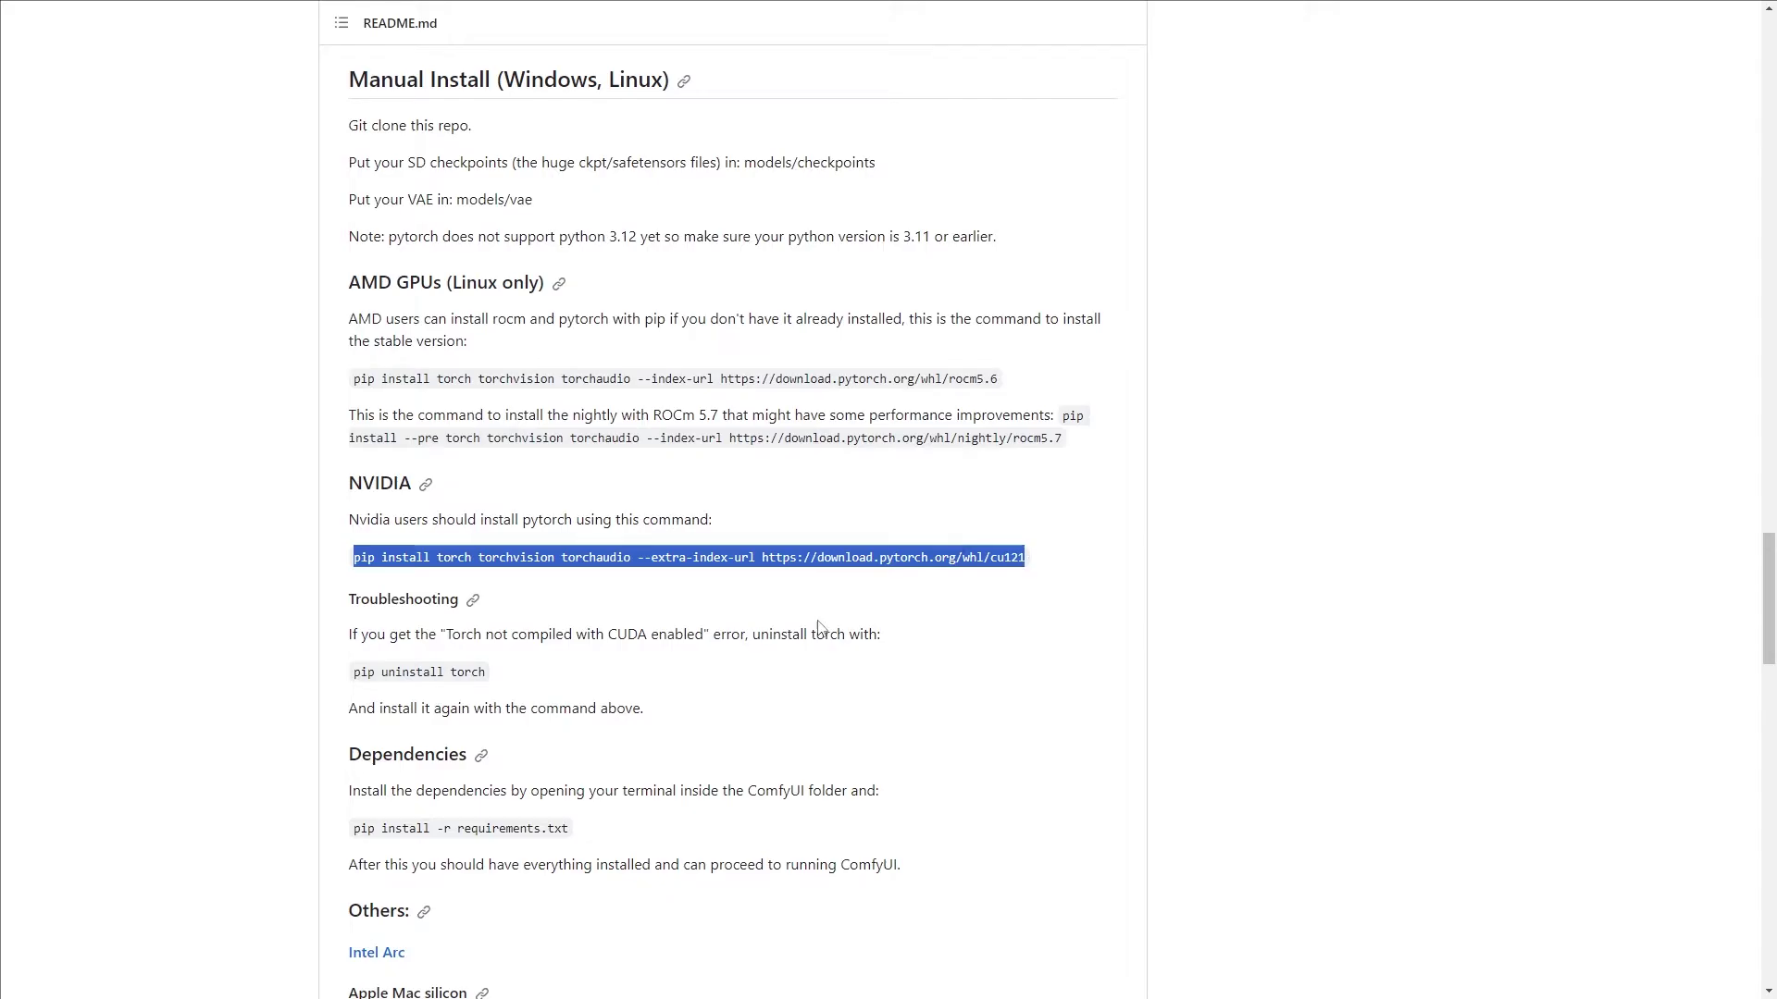
right_click(774, 556)
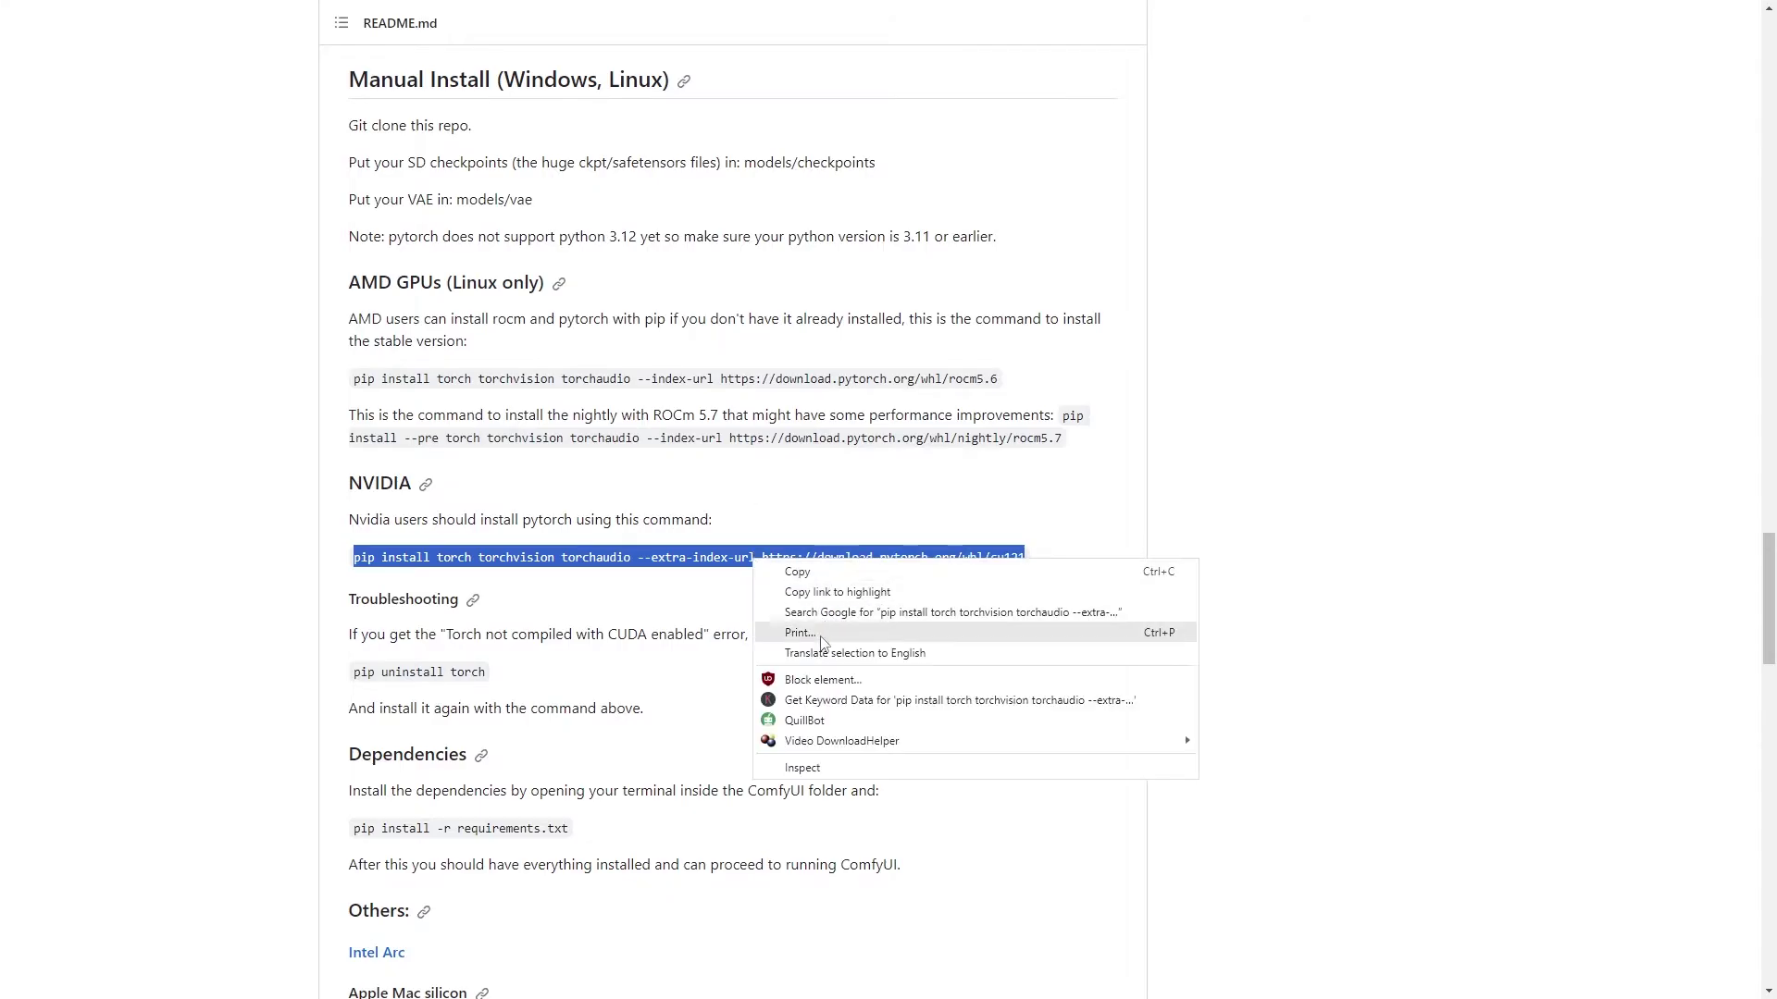
left_click(789, 571)
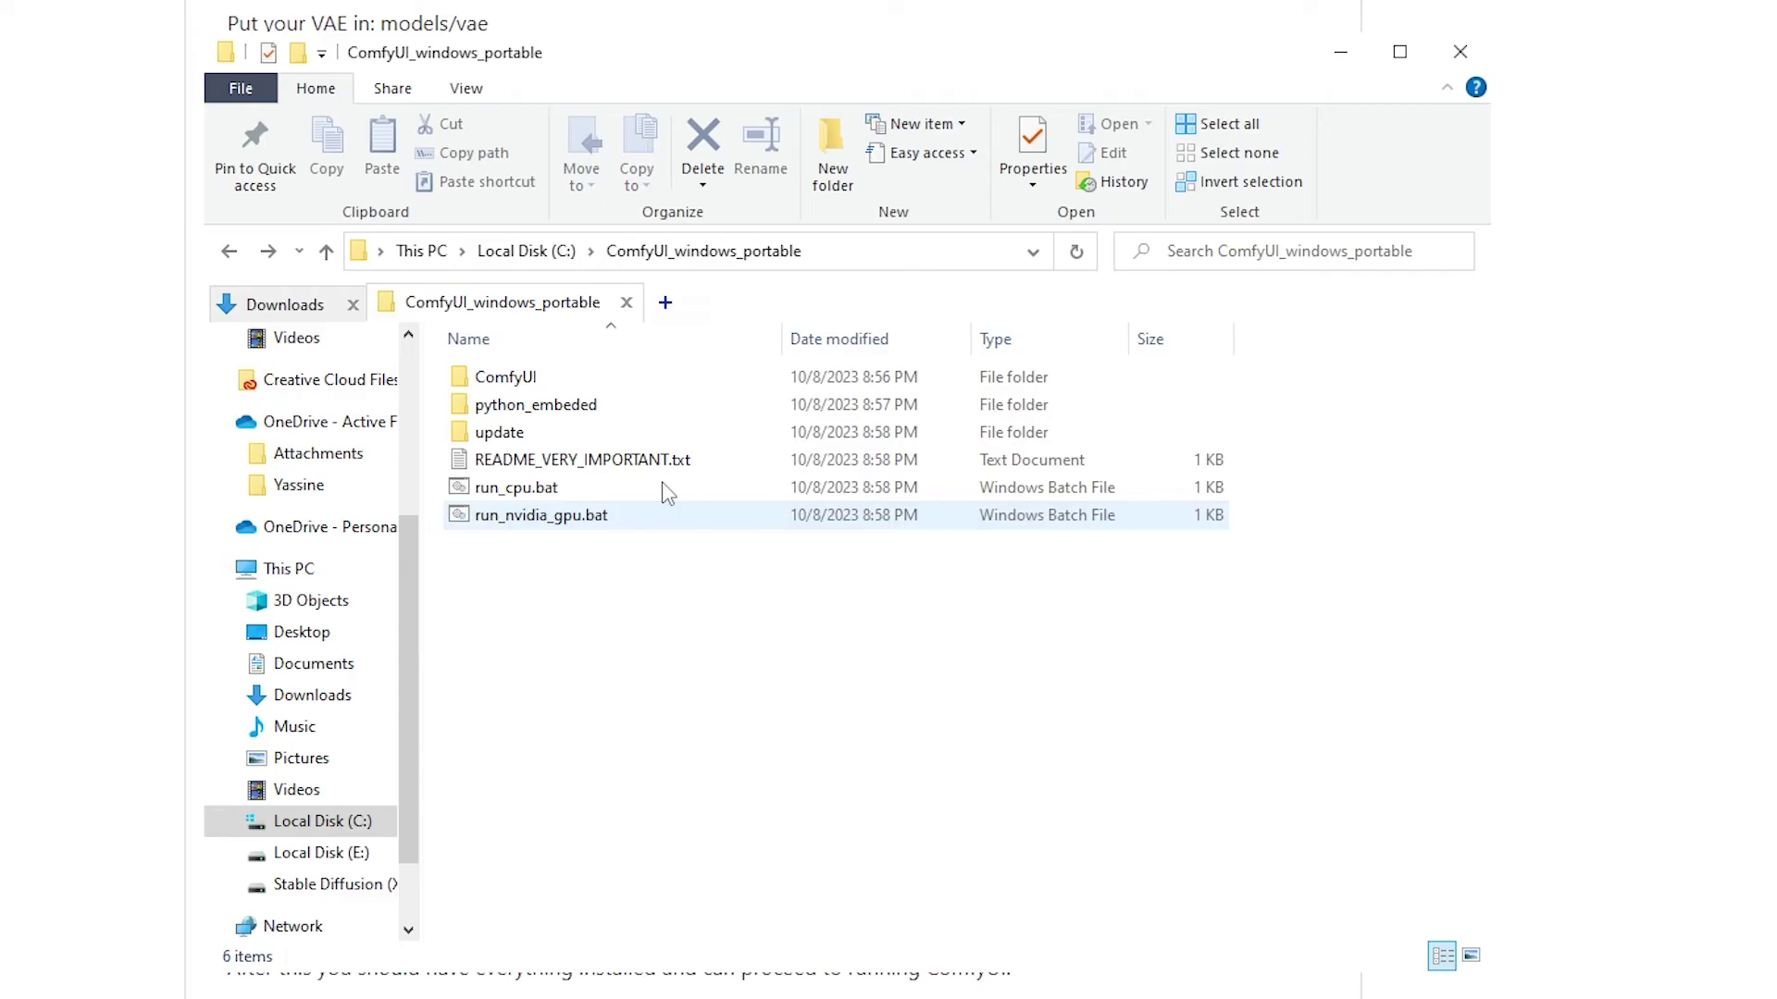
Step: Open a command prompt in the ComfyUI folder and run the pasted torch pip install command
double_click(507, 378)
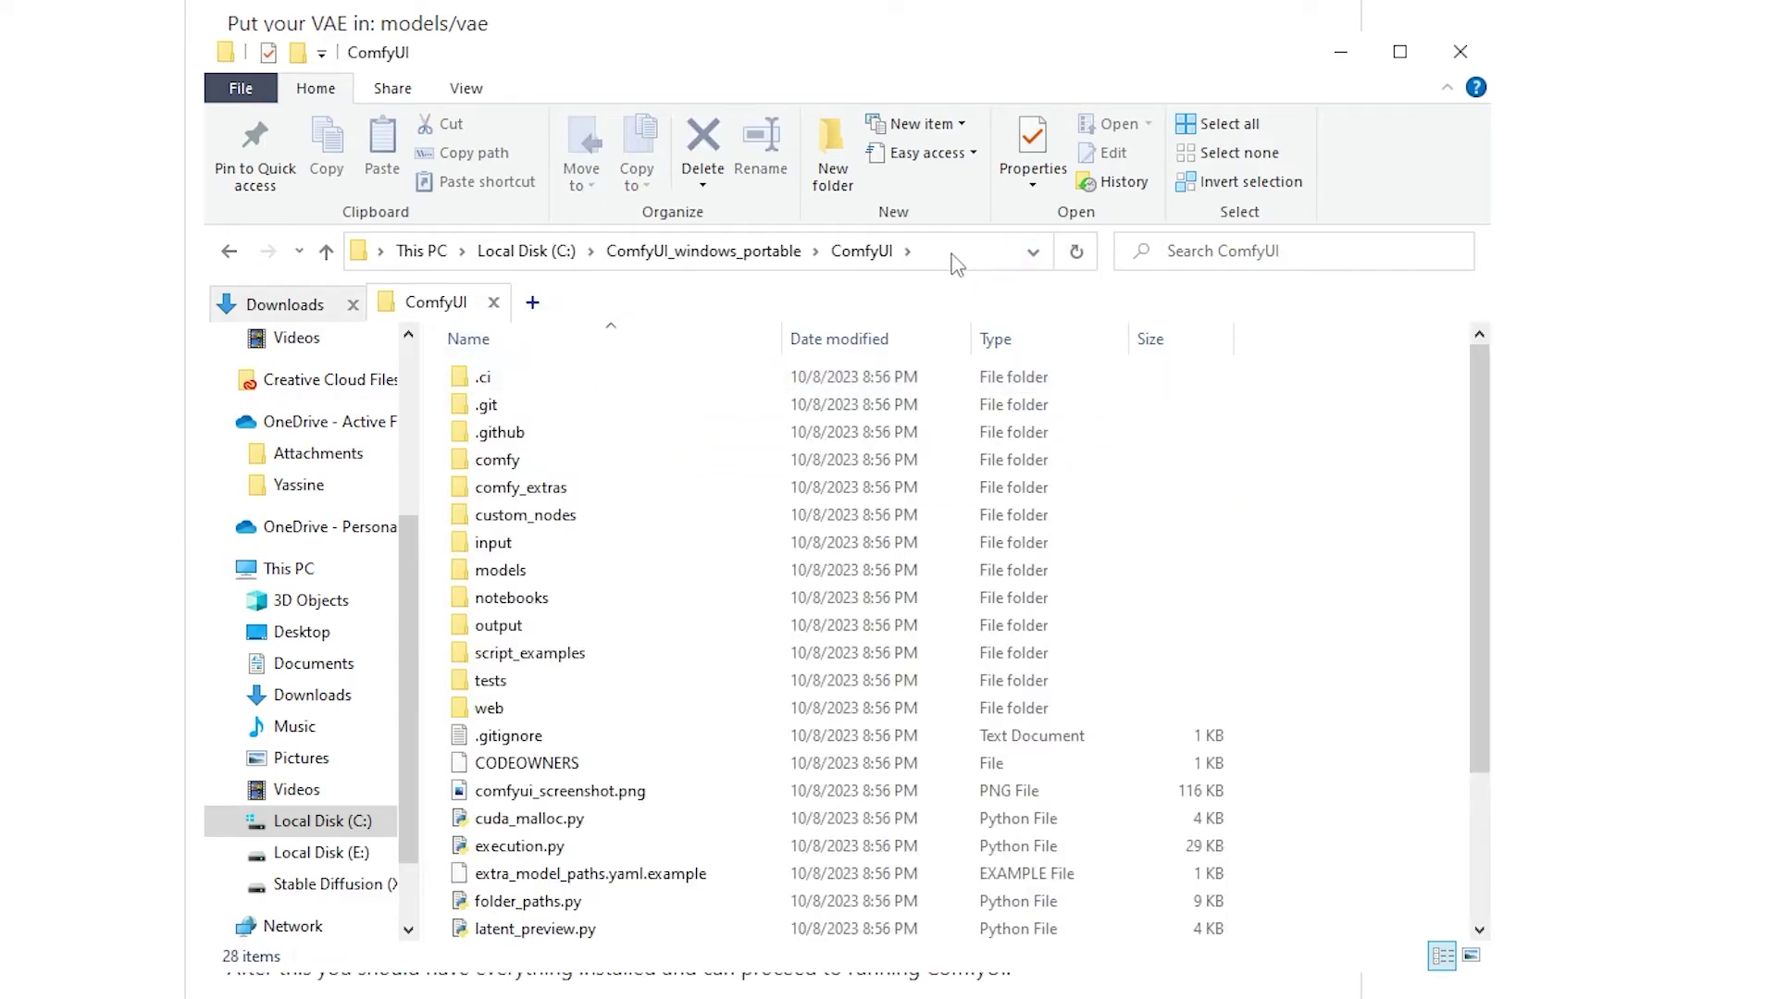
left_click(954, 253)
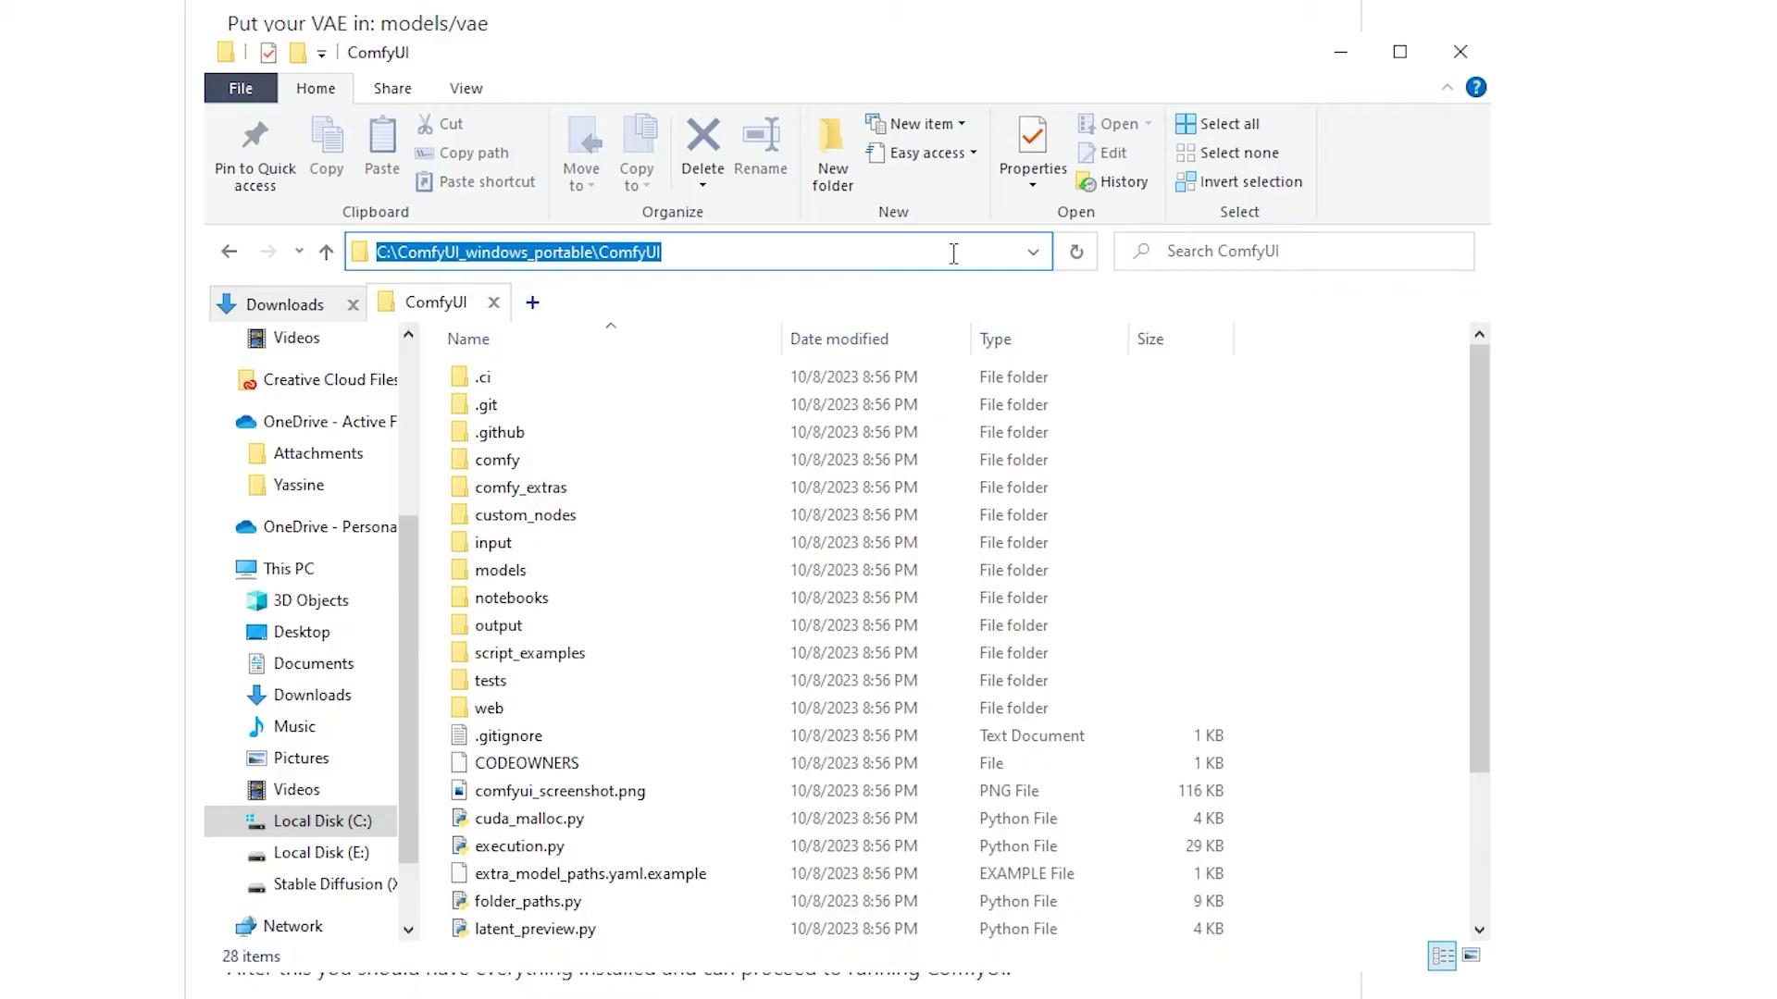
type("cmd")
key("Return")
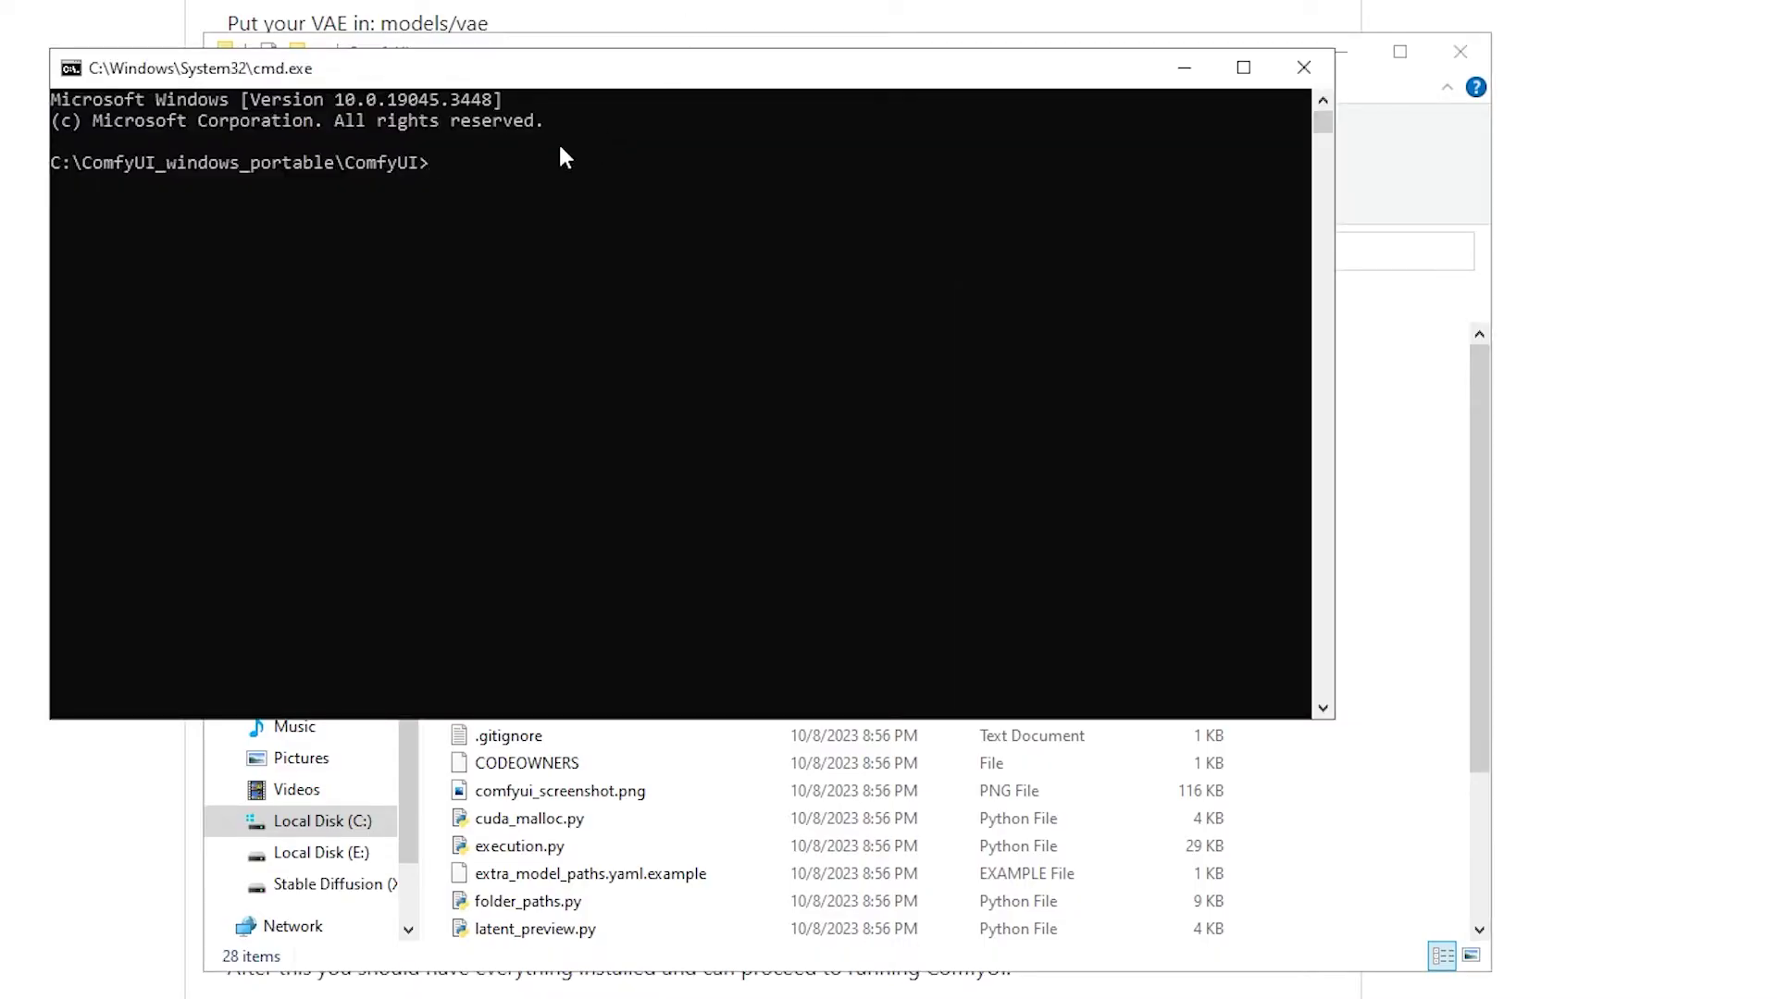
left_click(468, 163)
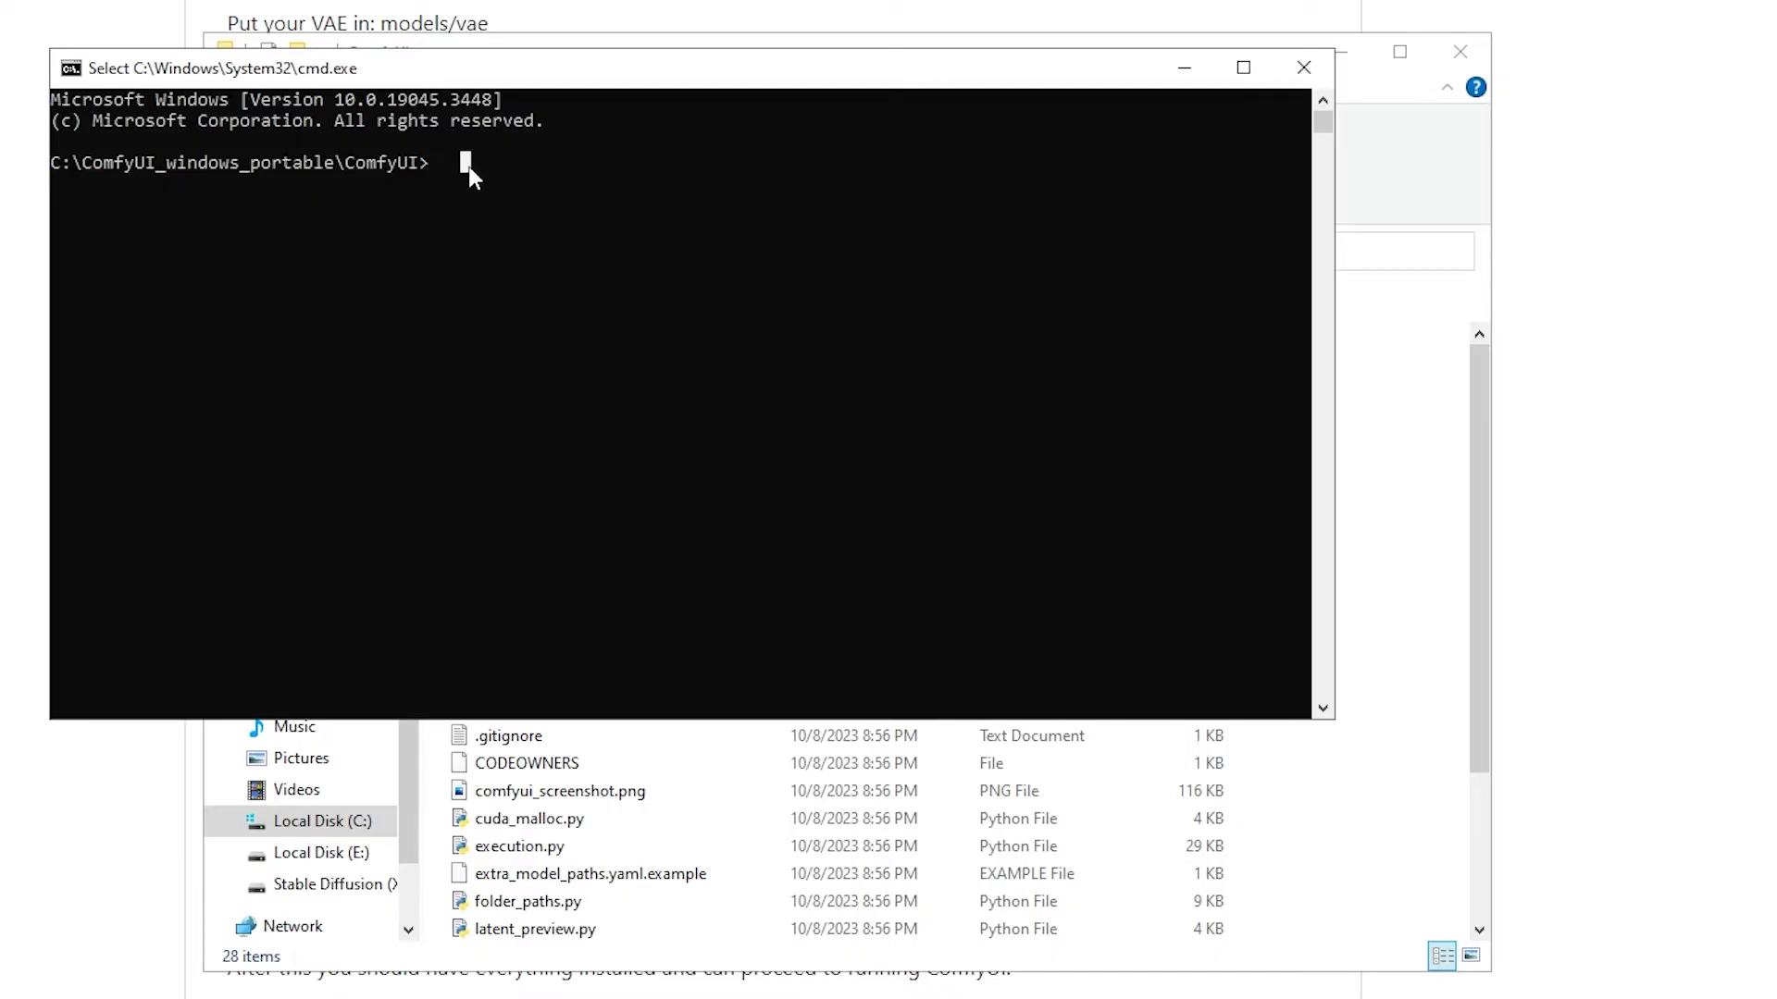
right_click(468, 163)
key("Return")
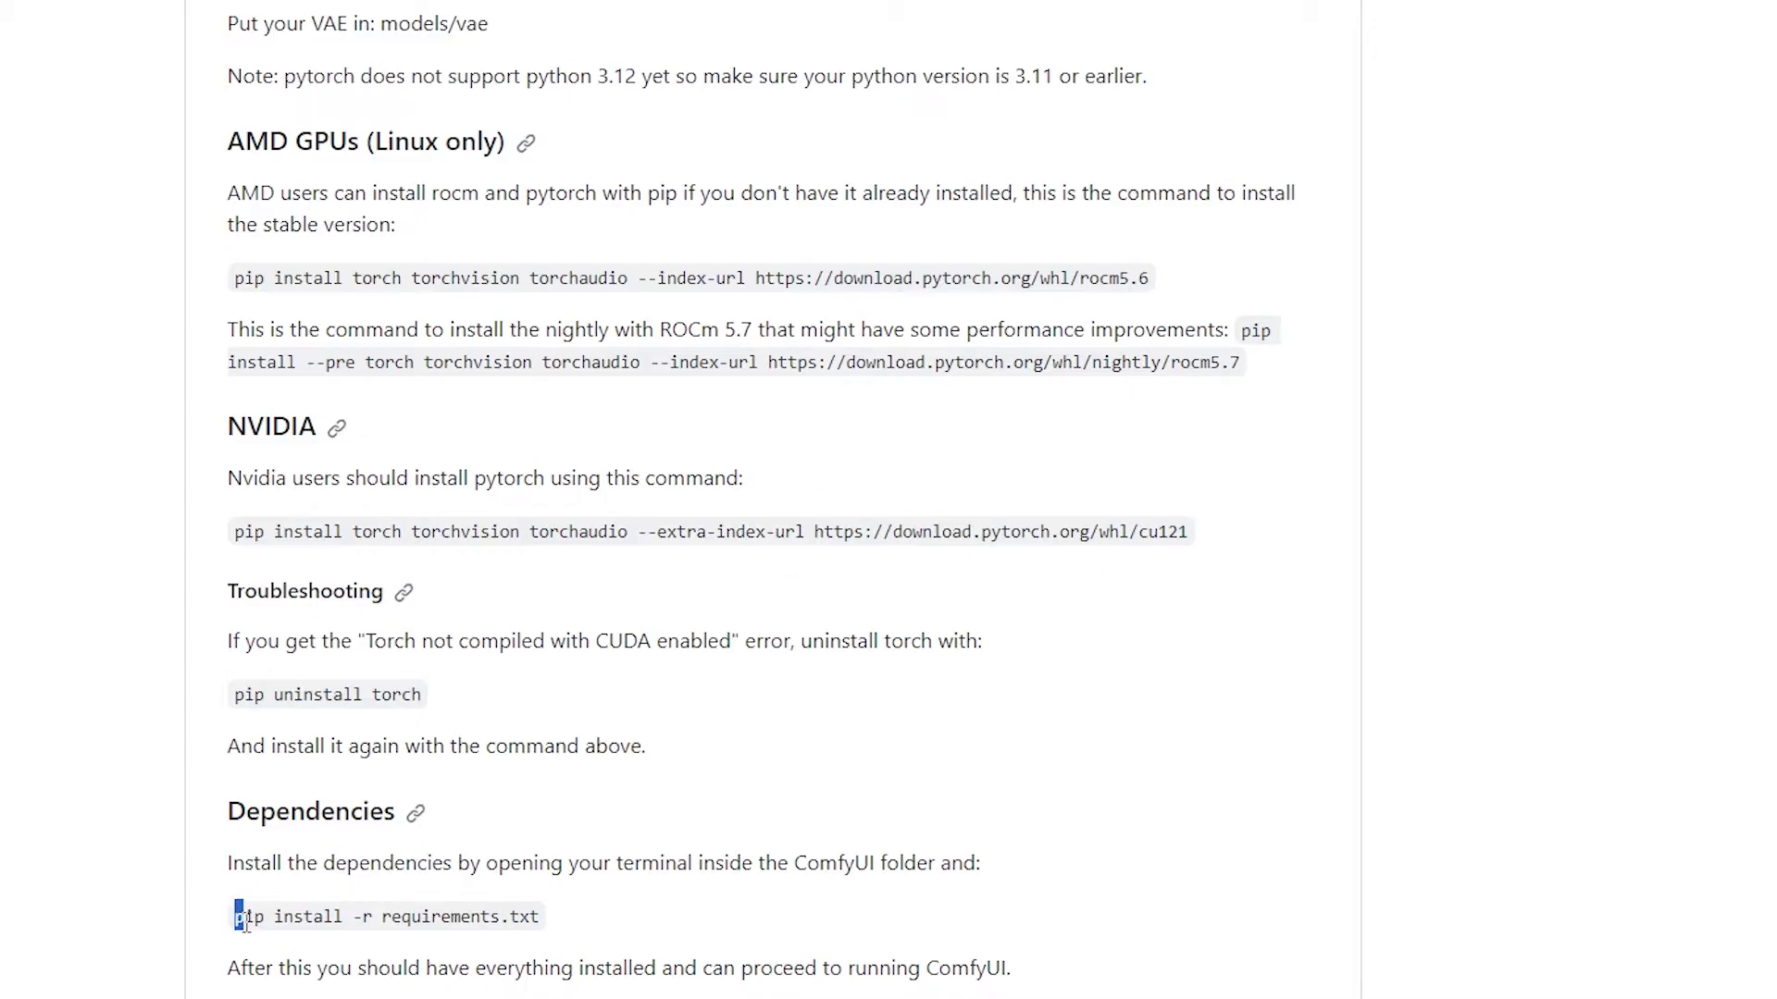
Step: Copy 'pip install -r requirements.txt' from the README and run it in the console
left_click_drag(239, 919, 583, 928)
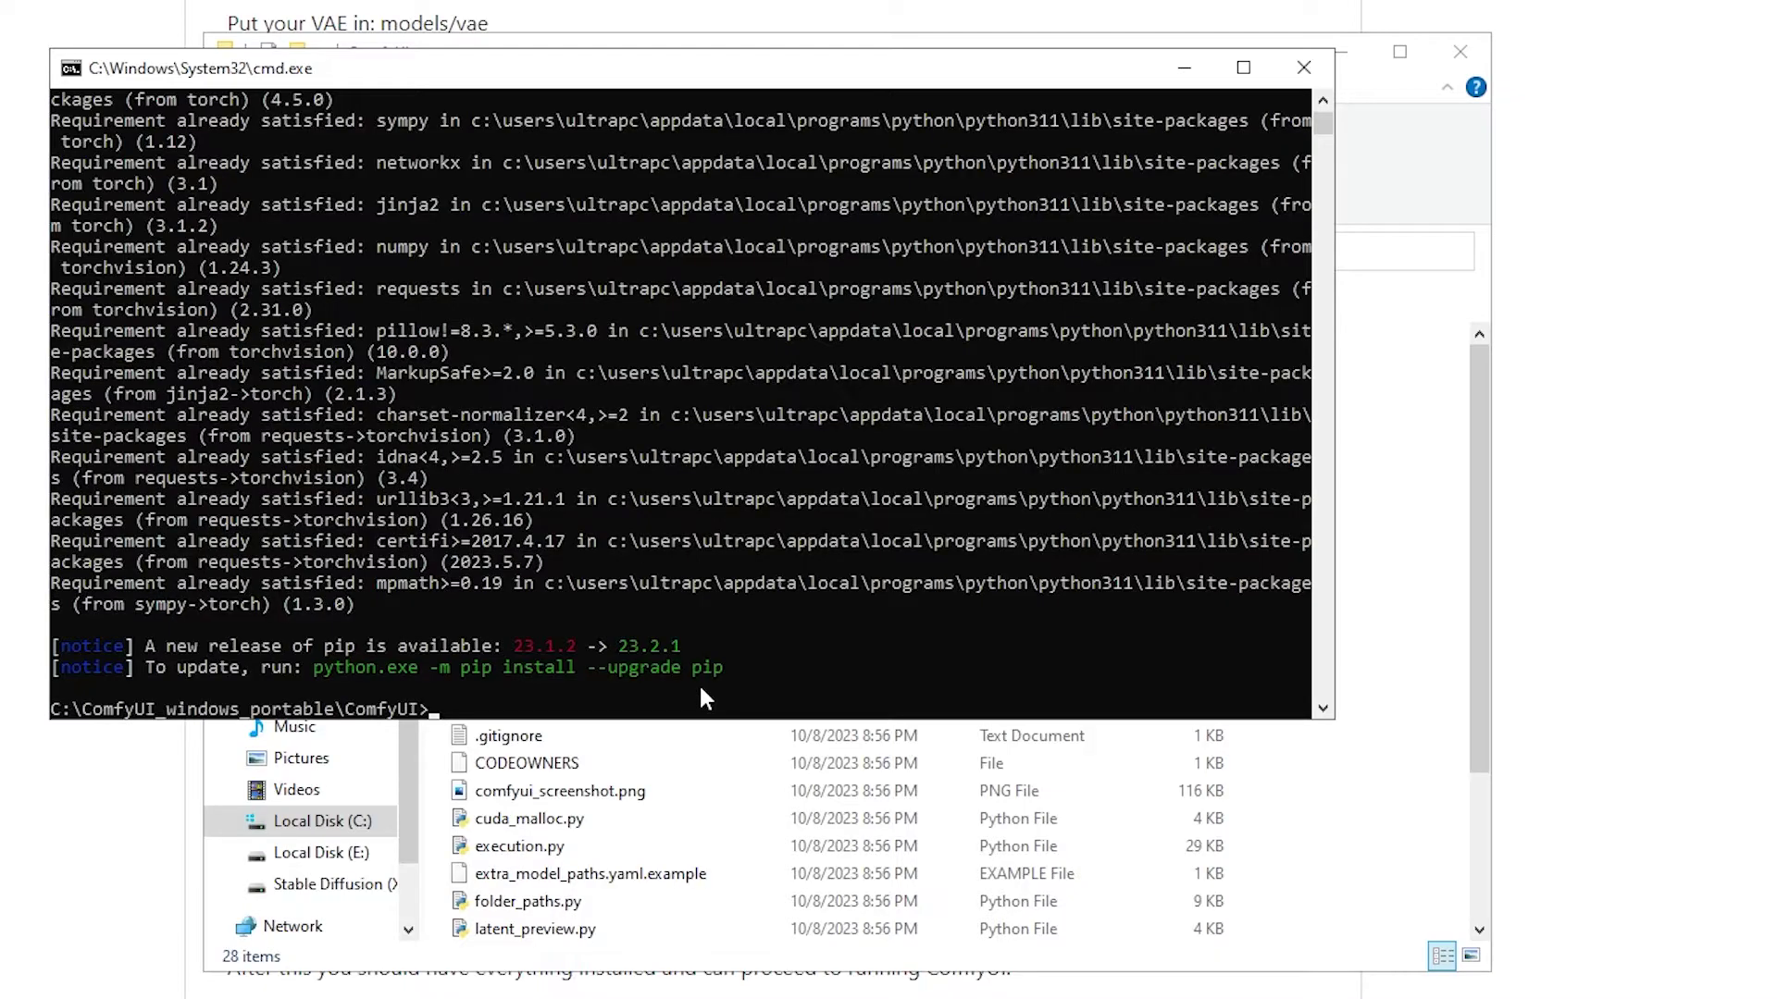
type("pip install -r requirements.txt")
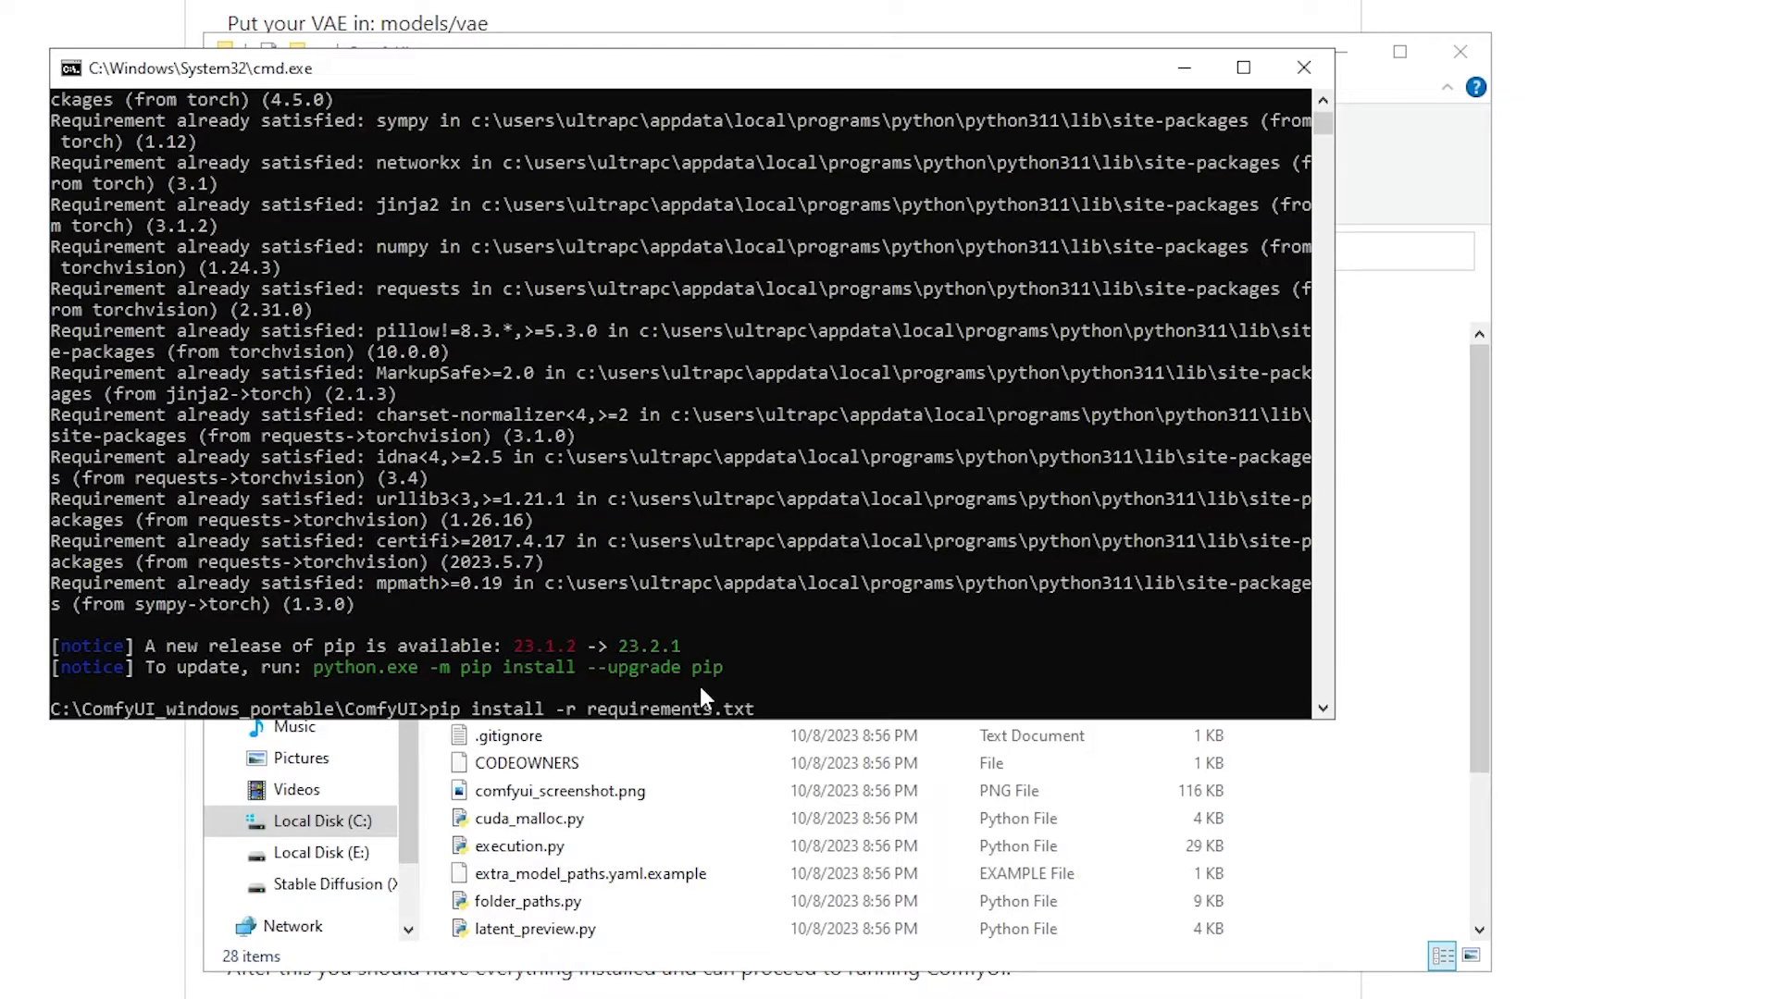
key("Return")
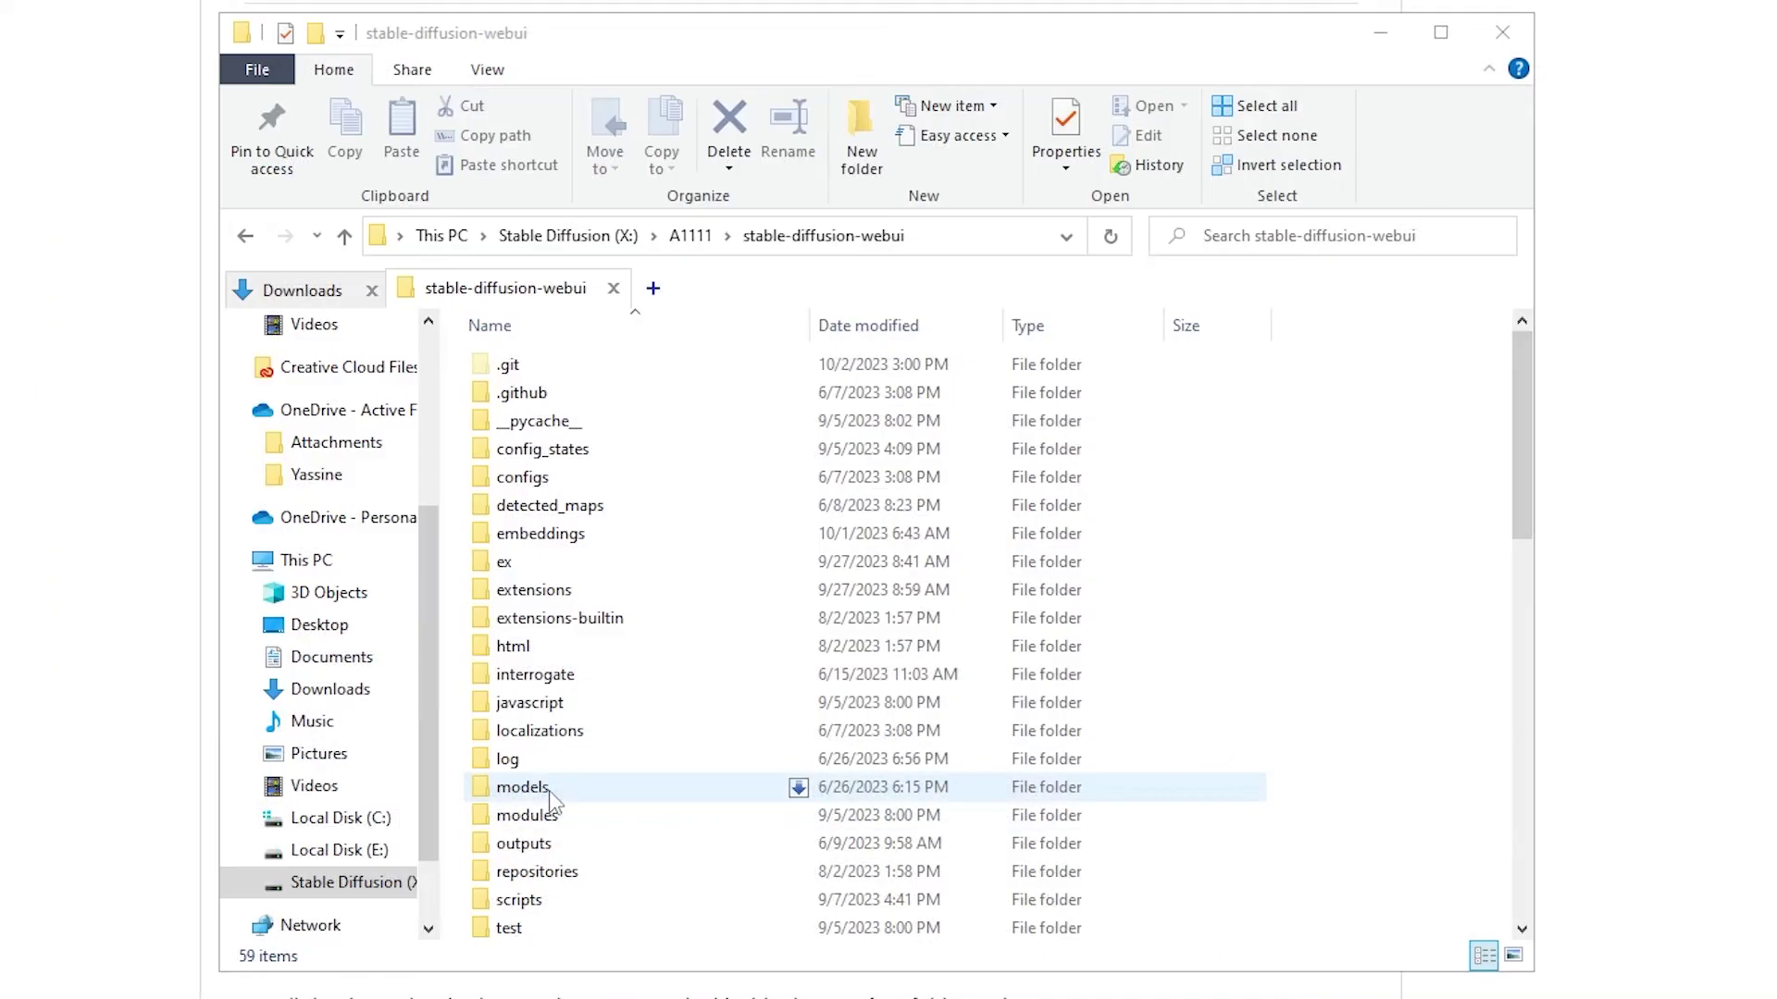
Step: Copy the A1111 models\Stable-diffusion folder path as text
left_click(548, 789)
double_click(548, 789)
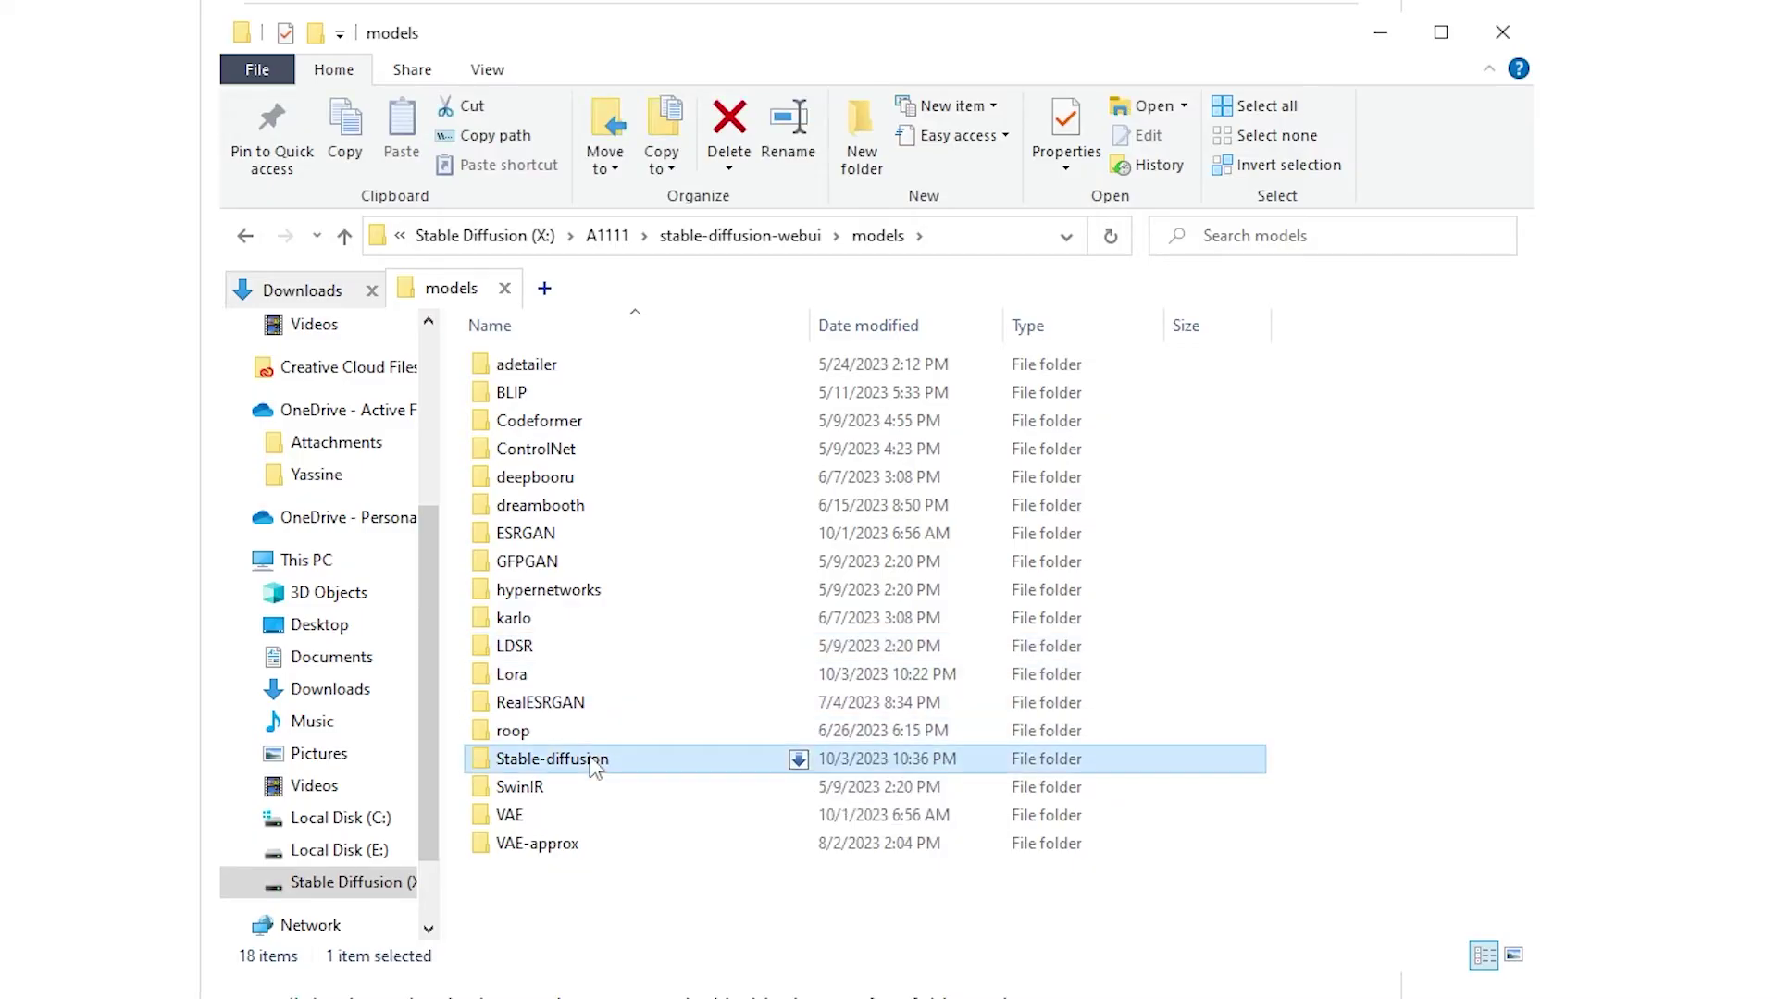
double_click(592, 761)
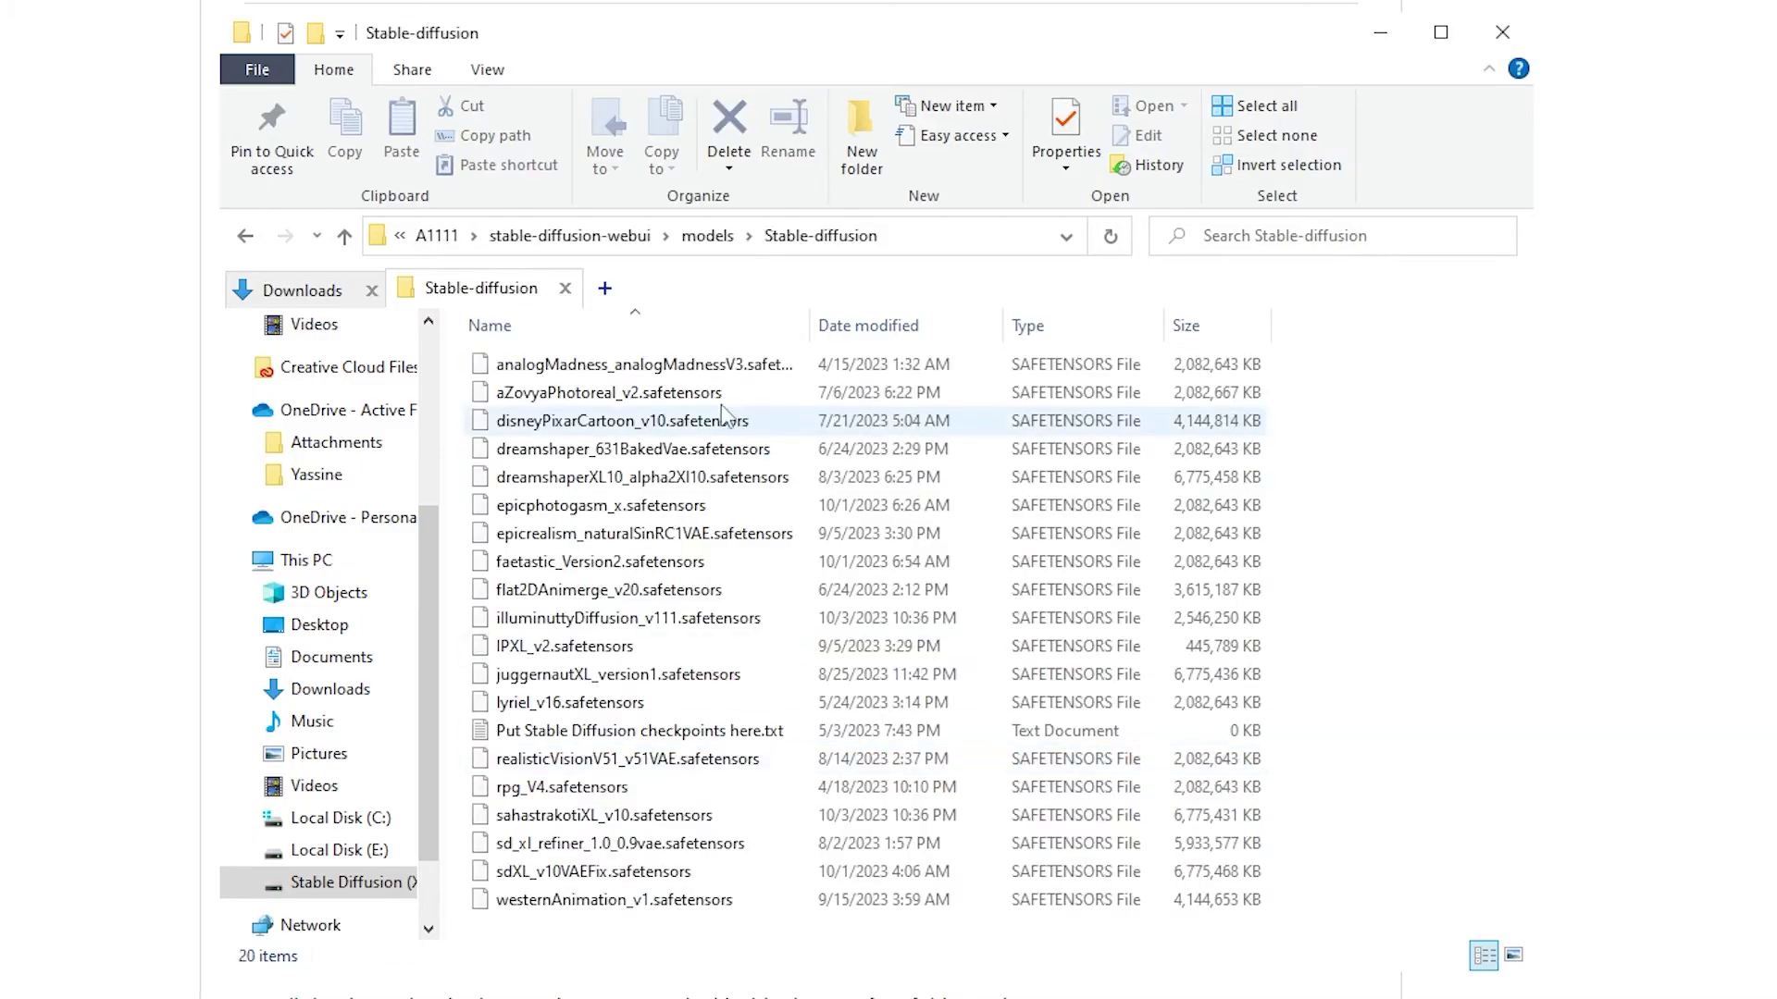
right_click(864, 243)
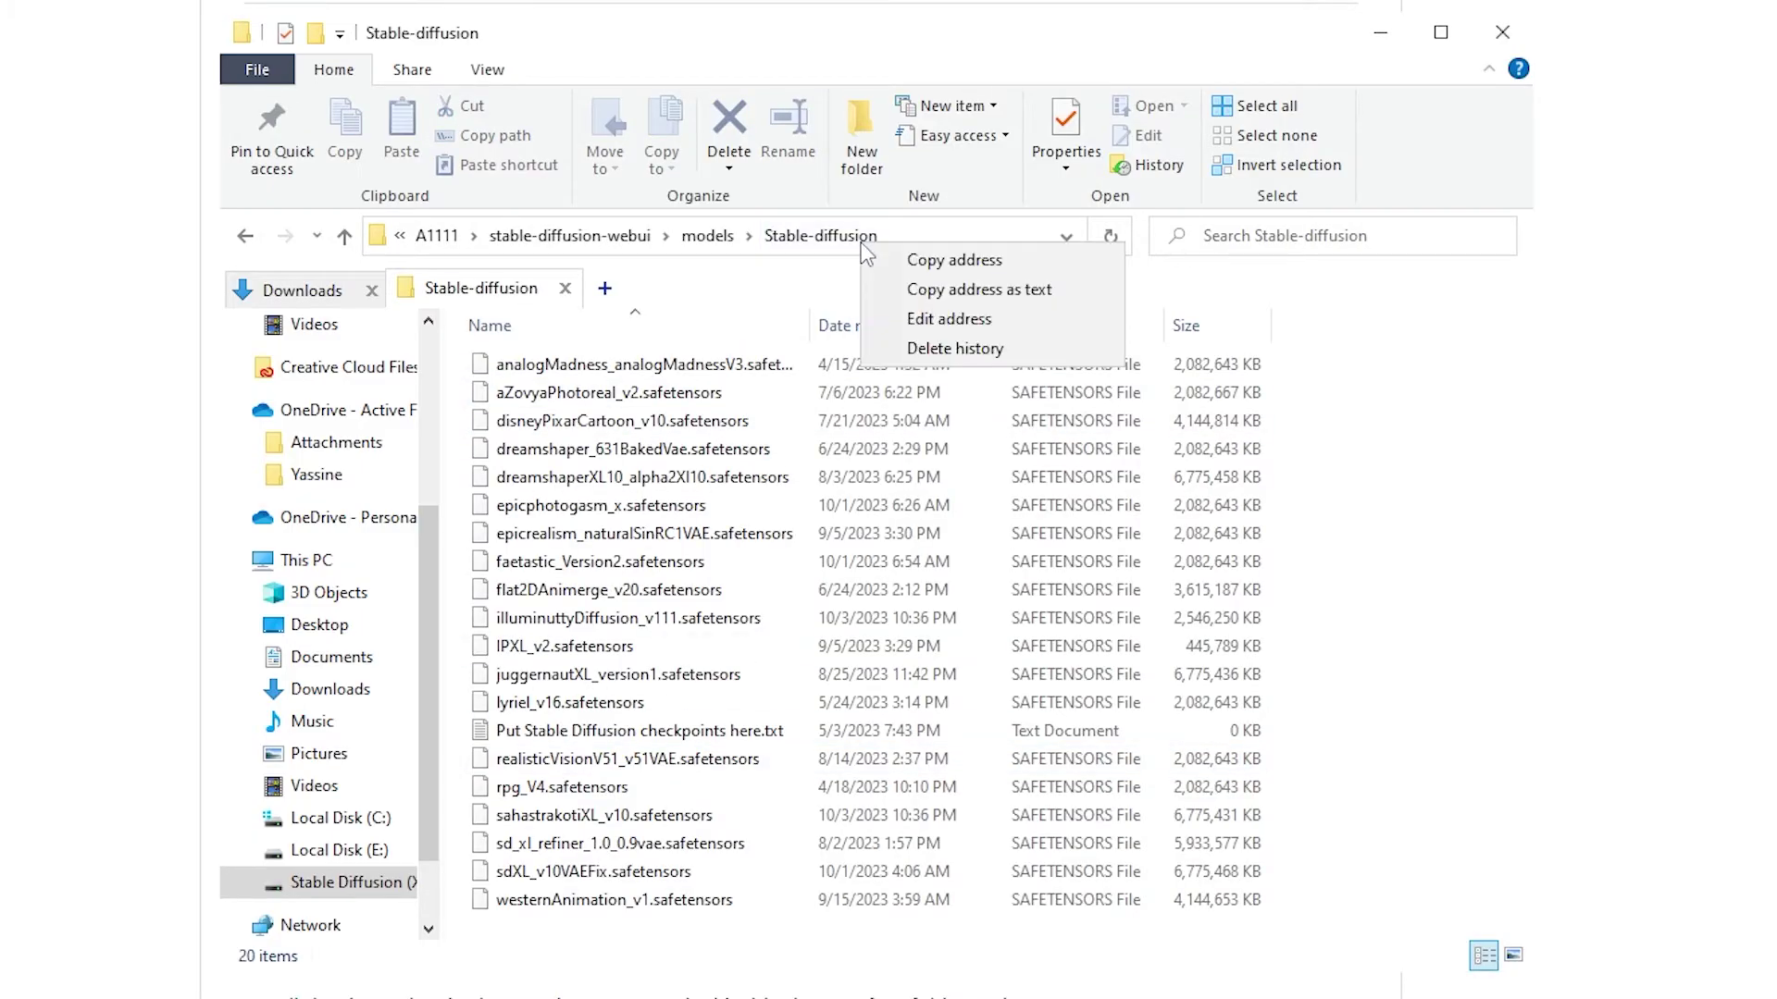
left_click(981, 290)
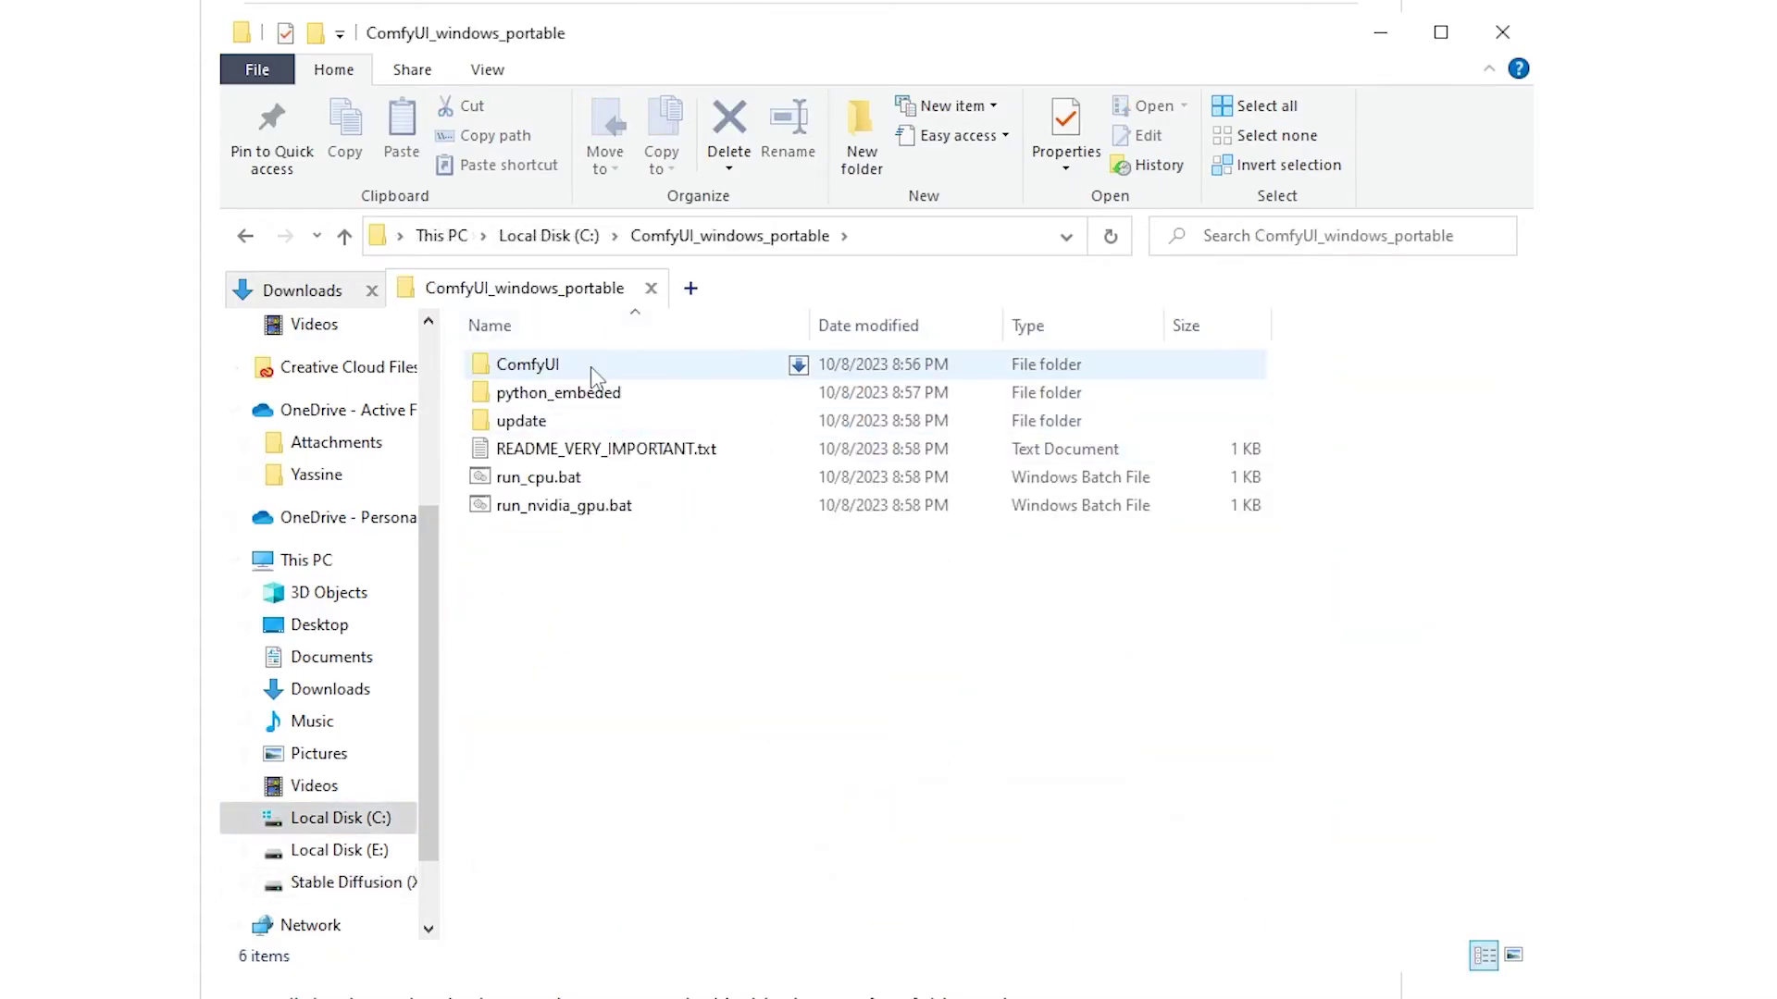
Step: Open extra_model_paths.yaml.example from the ComfyUI folder for editing in Notepad++
double_click(590, 366)
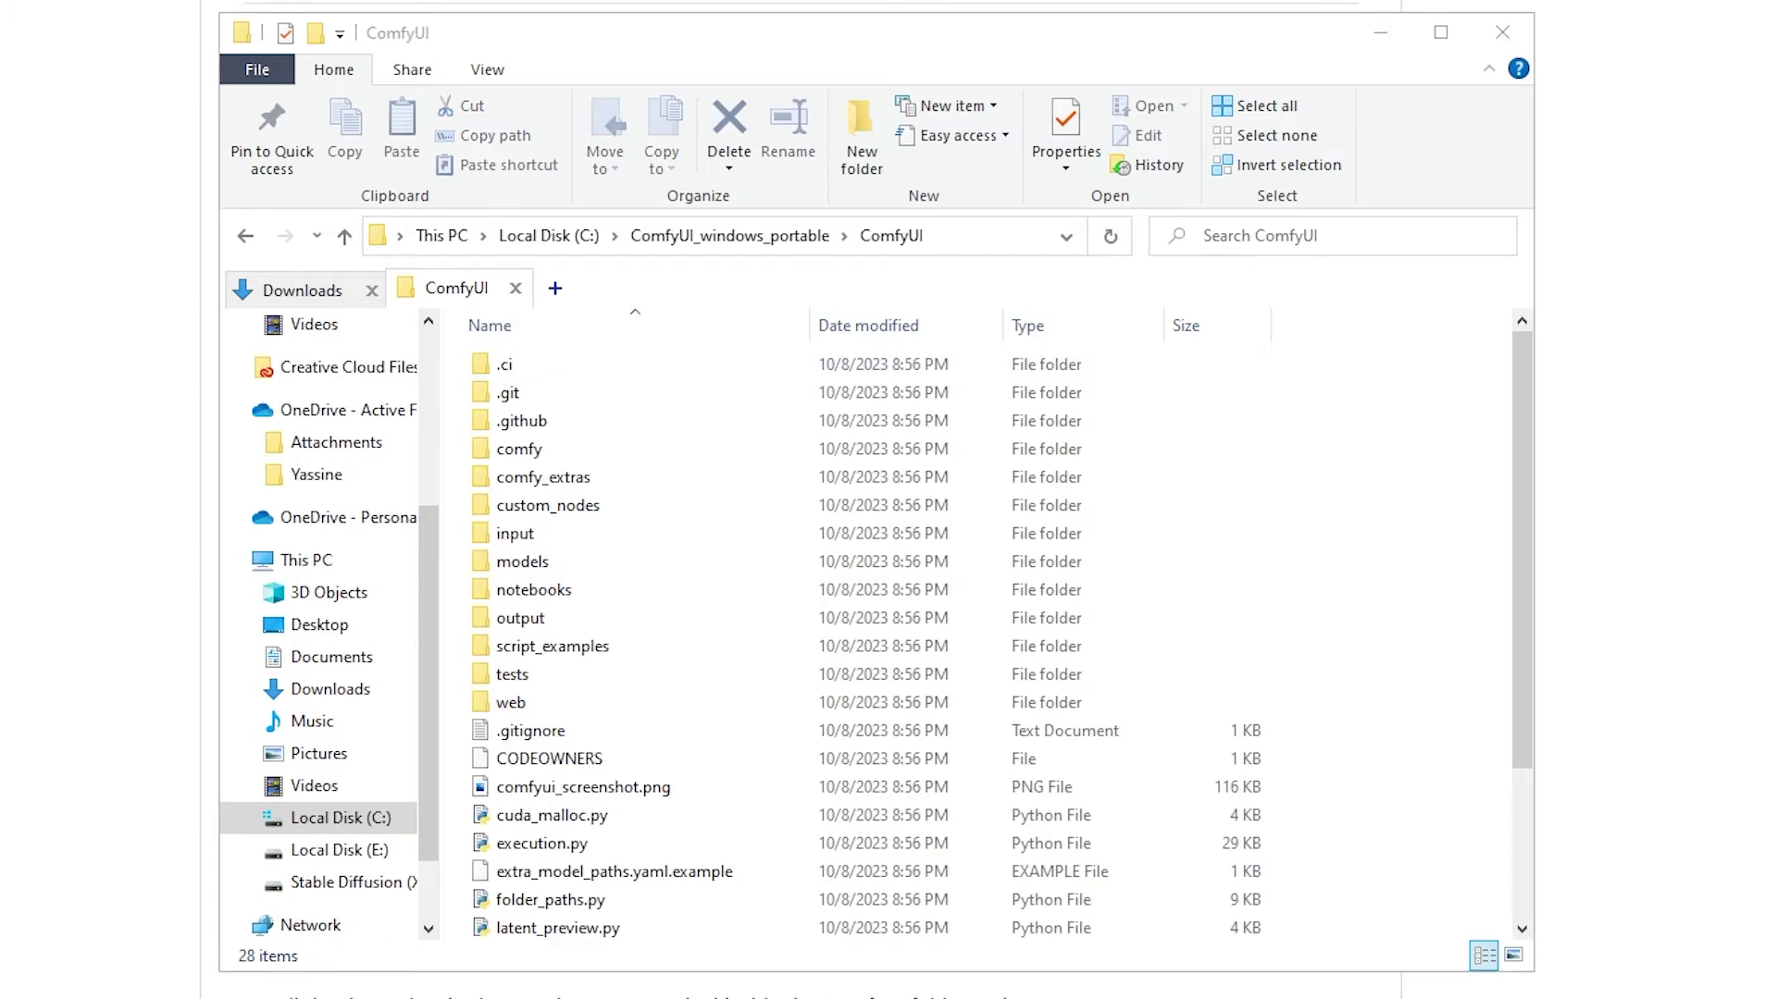
left_click(692, 874)
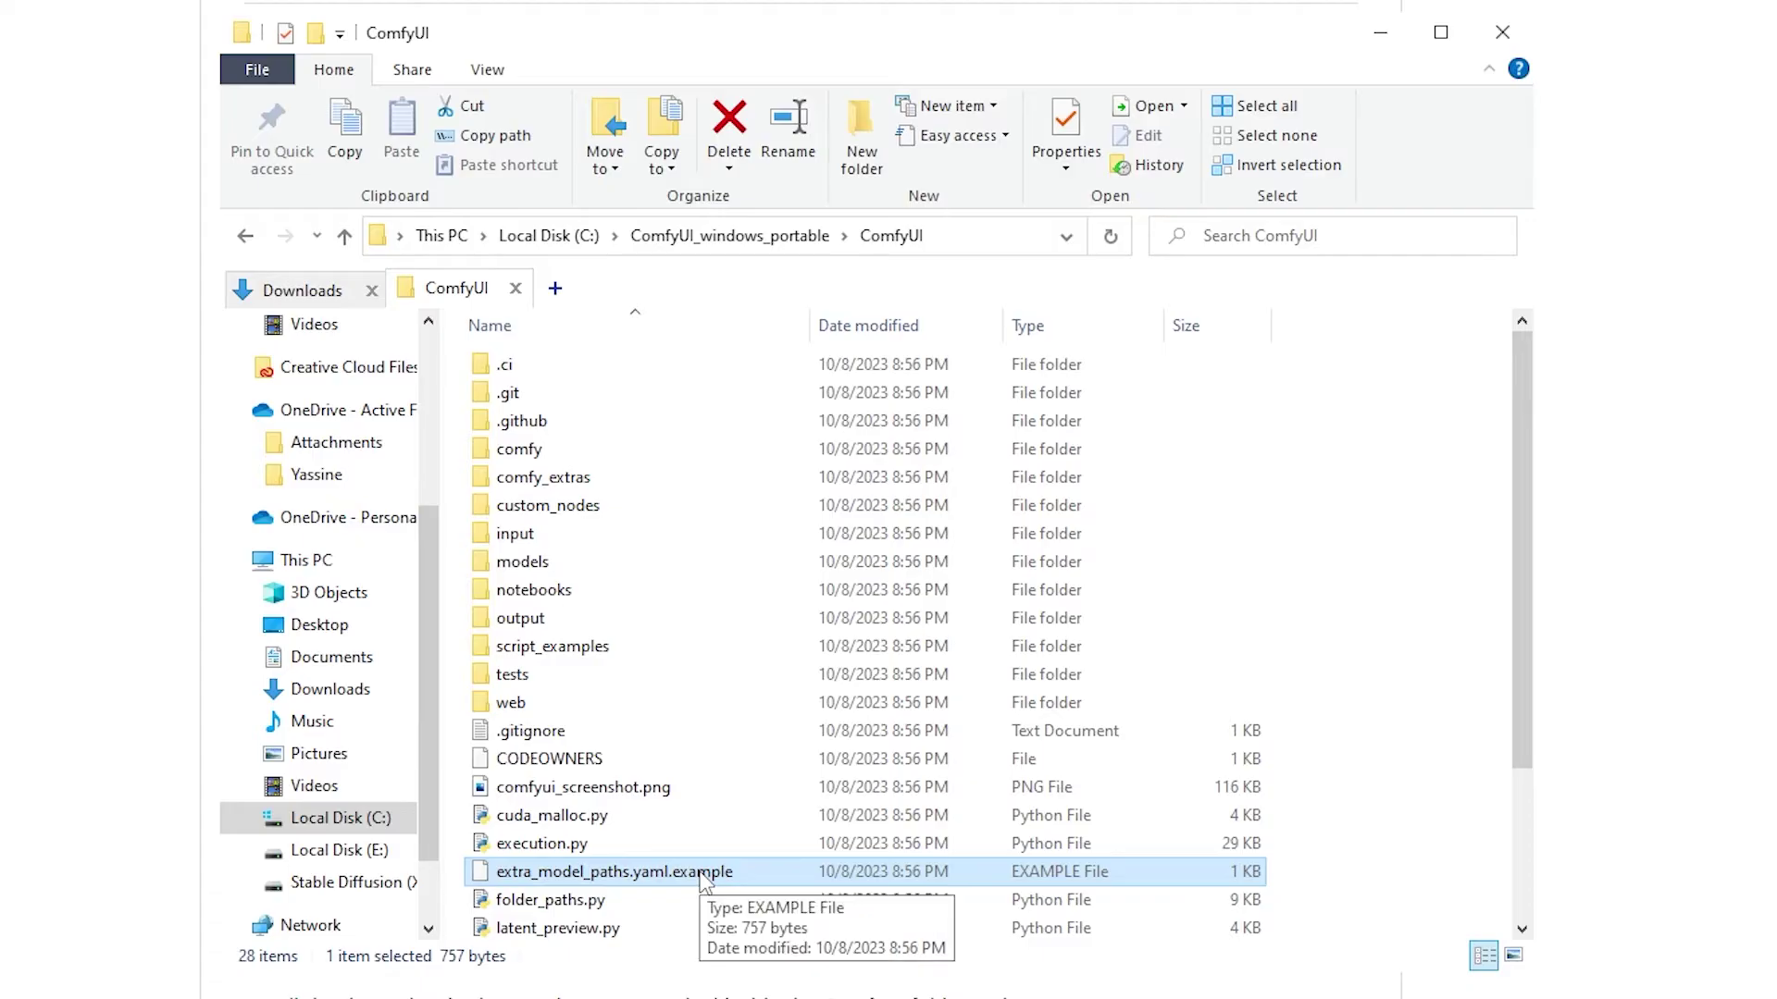
right_click(659, 873)
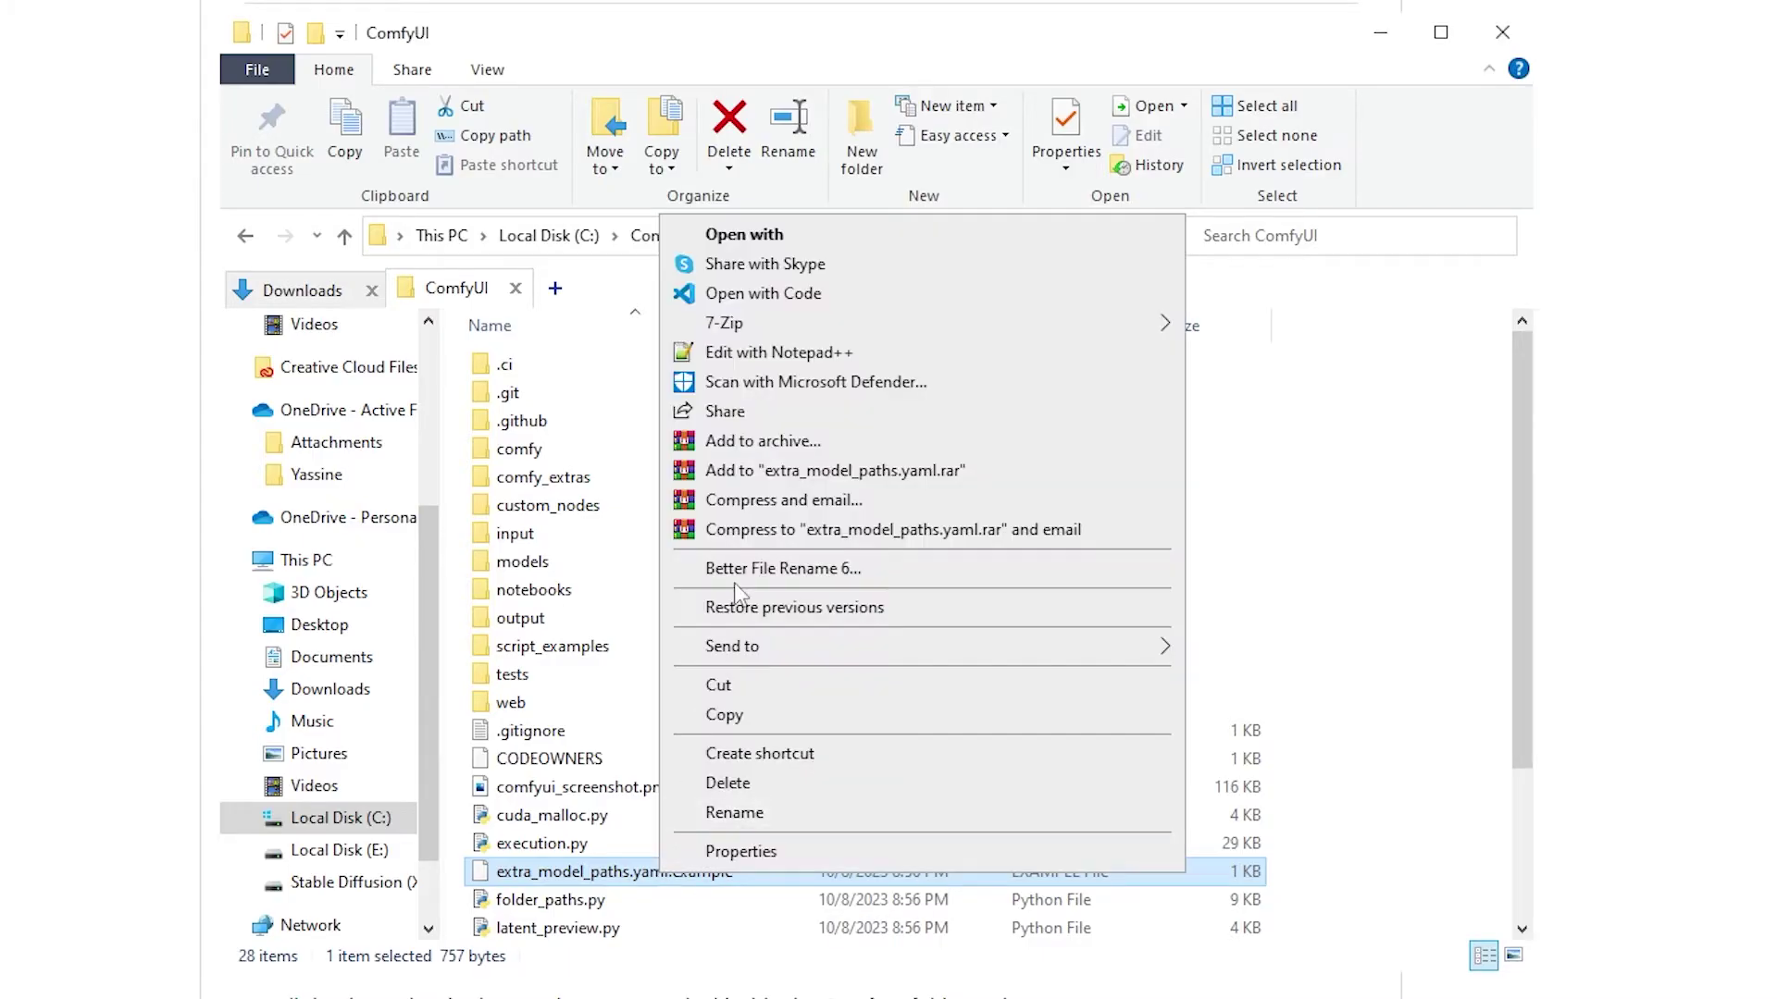
left_click(847, 355)
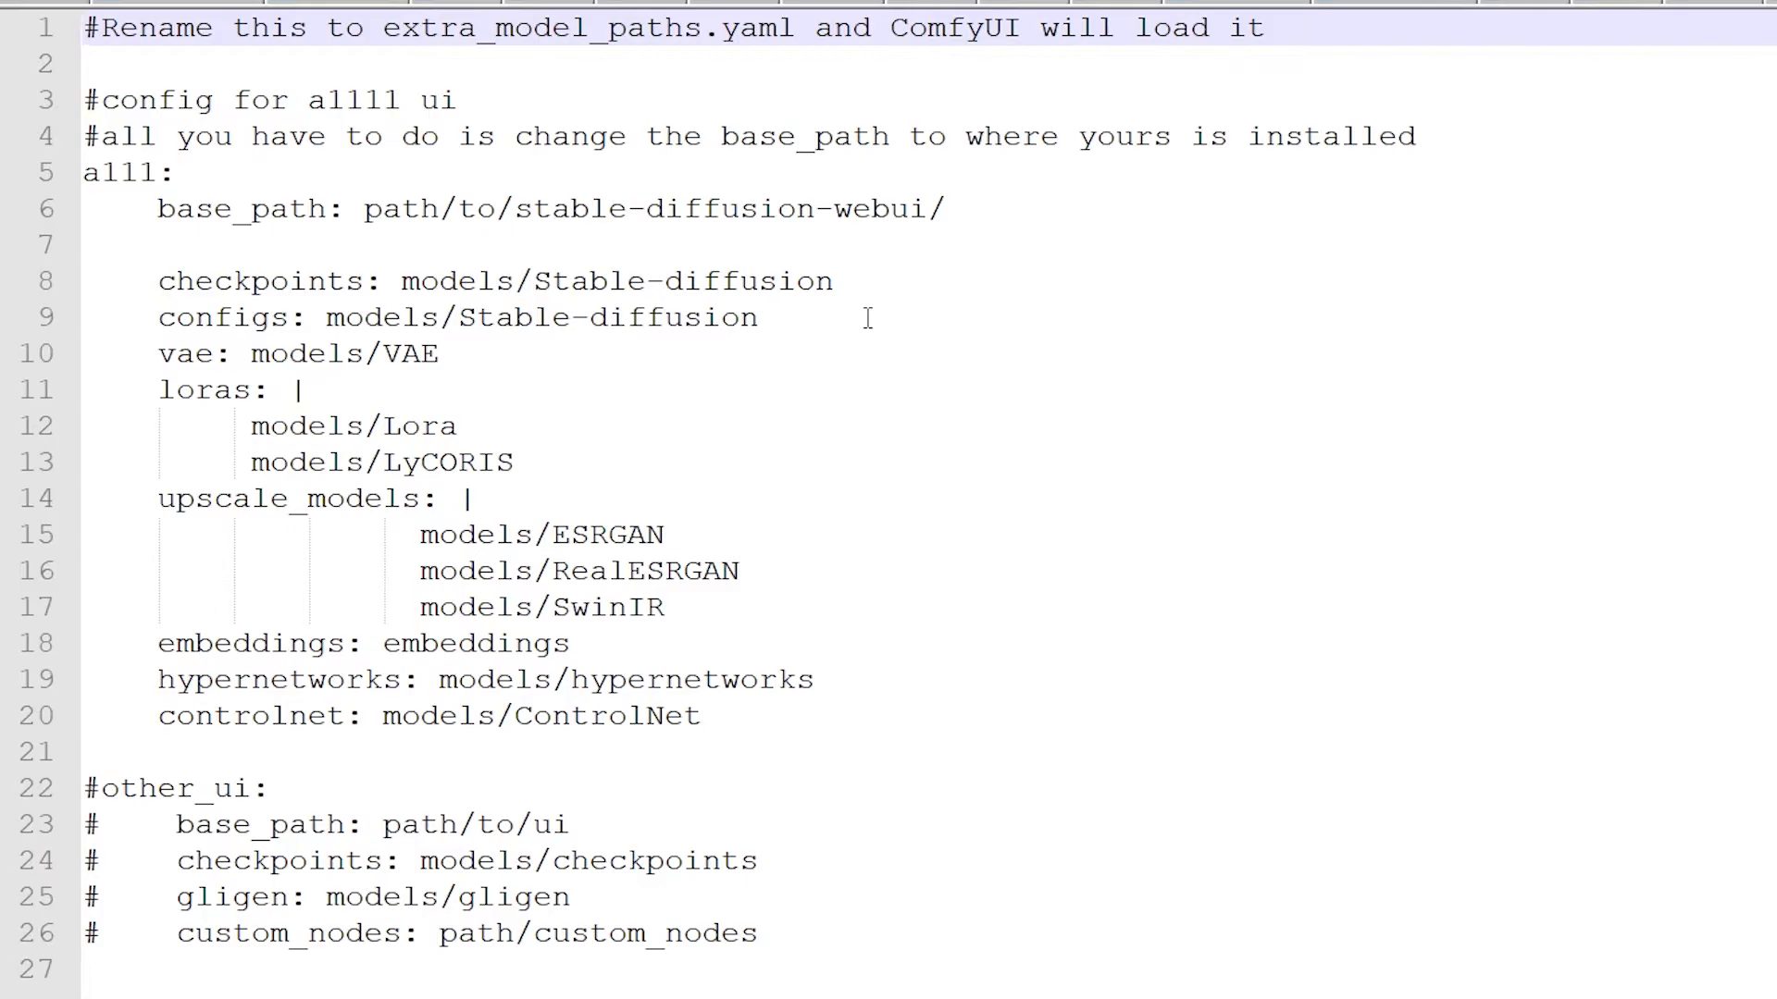
Step: Replace the line 8 checkpoints value with X:\A1111\stable-diffusion-webui\models\Stable-diffusion
left_click_drag(403, 281, 832, 281)
right_click(713, 284)
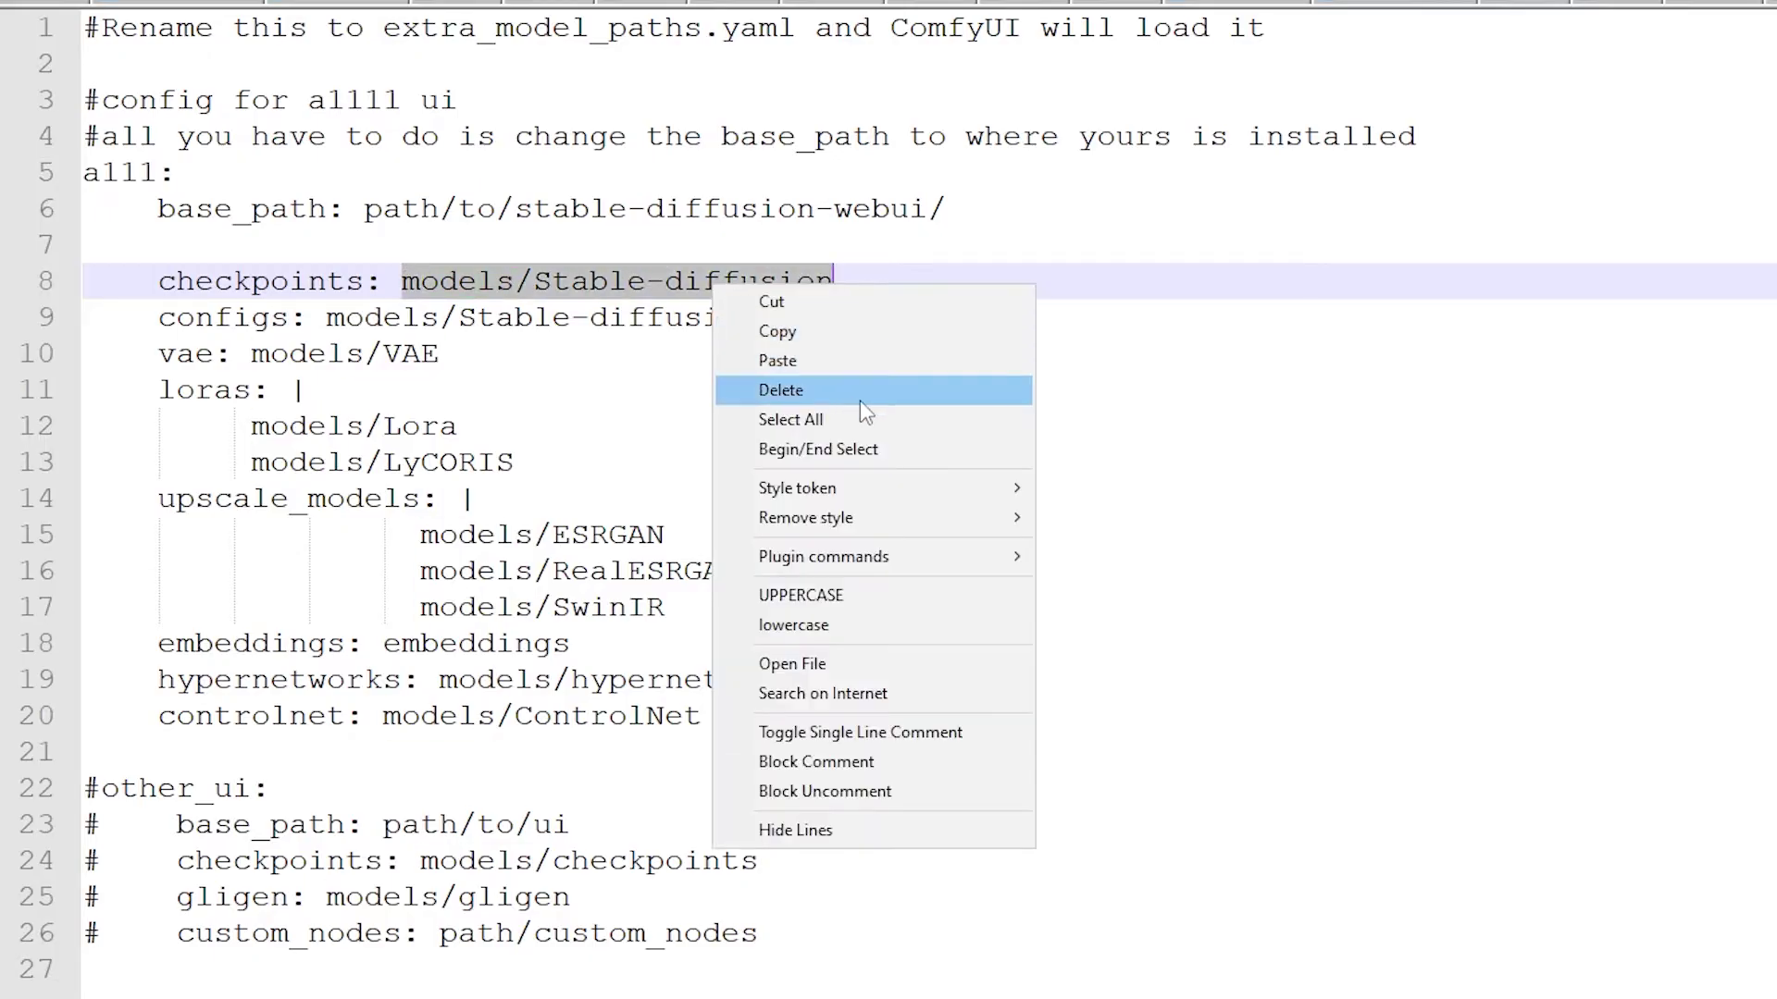
left_click(858, 367)
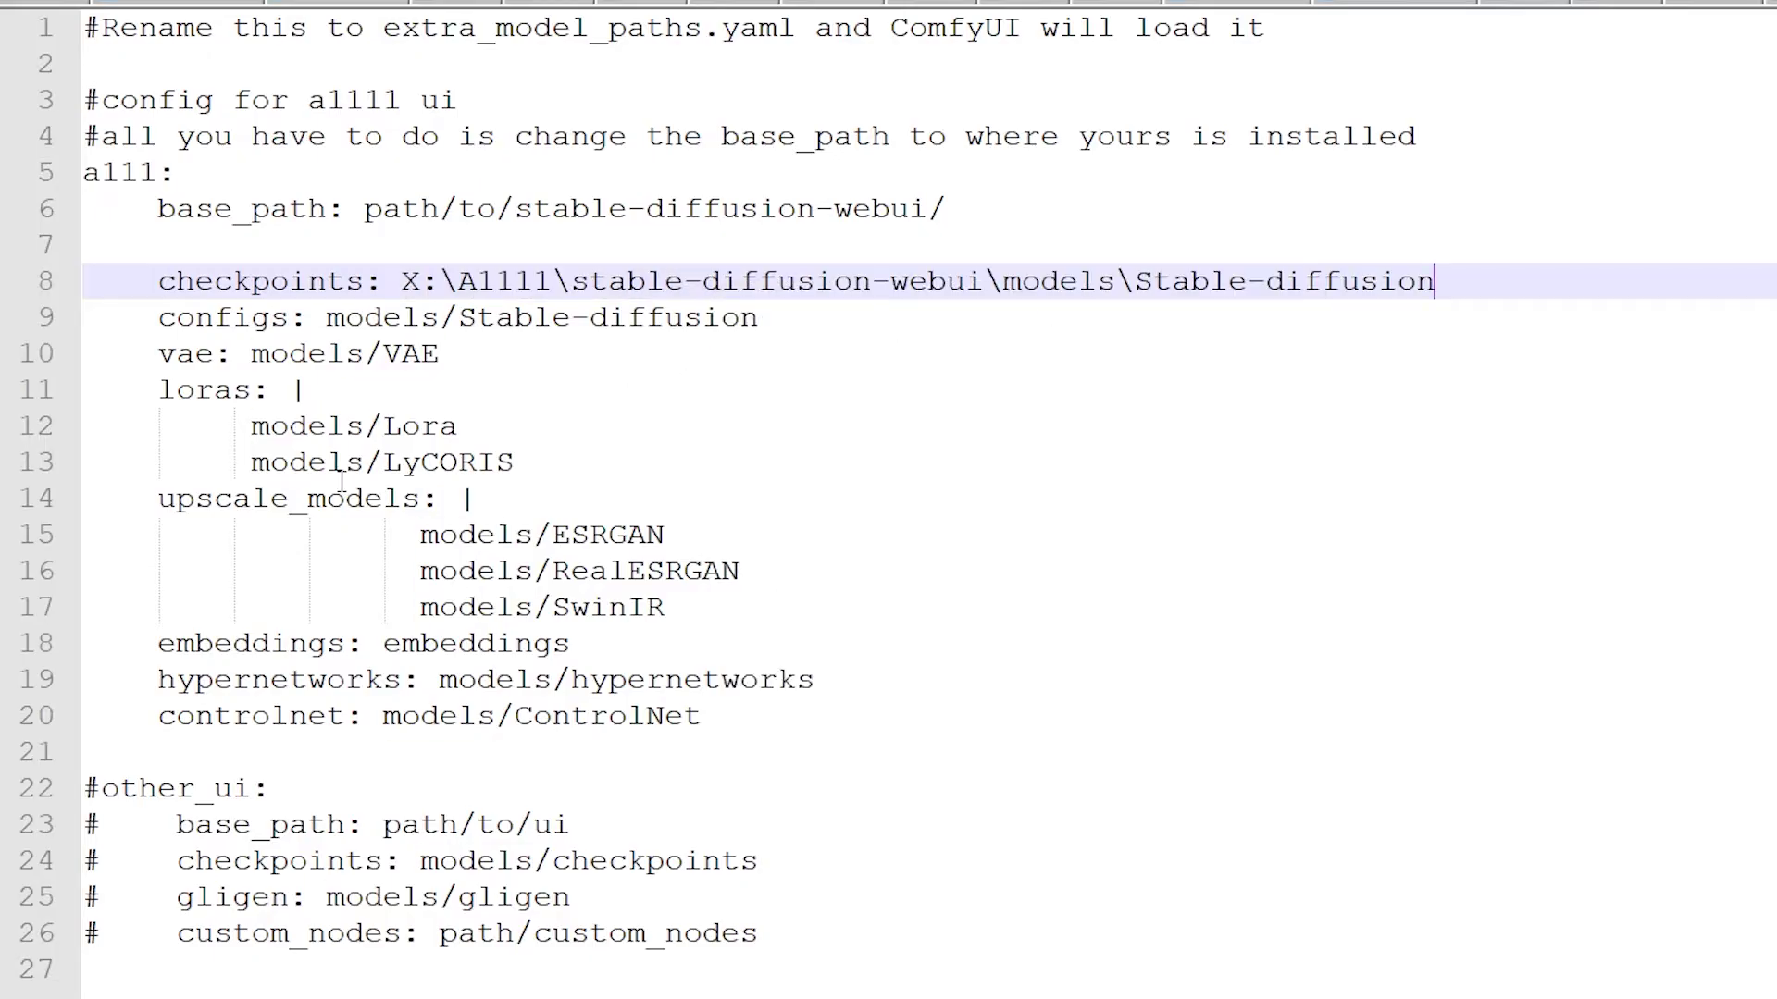
left_click_drag(269, 356, 458, 361)
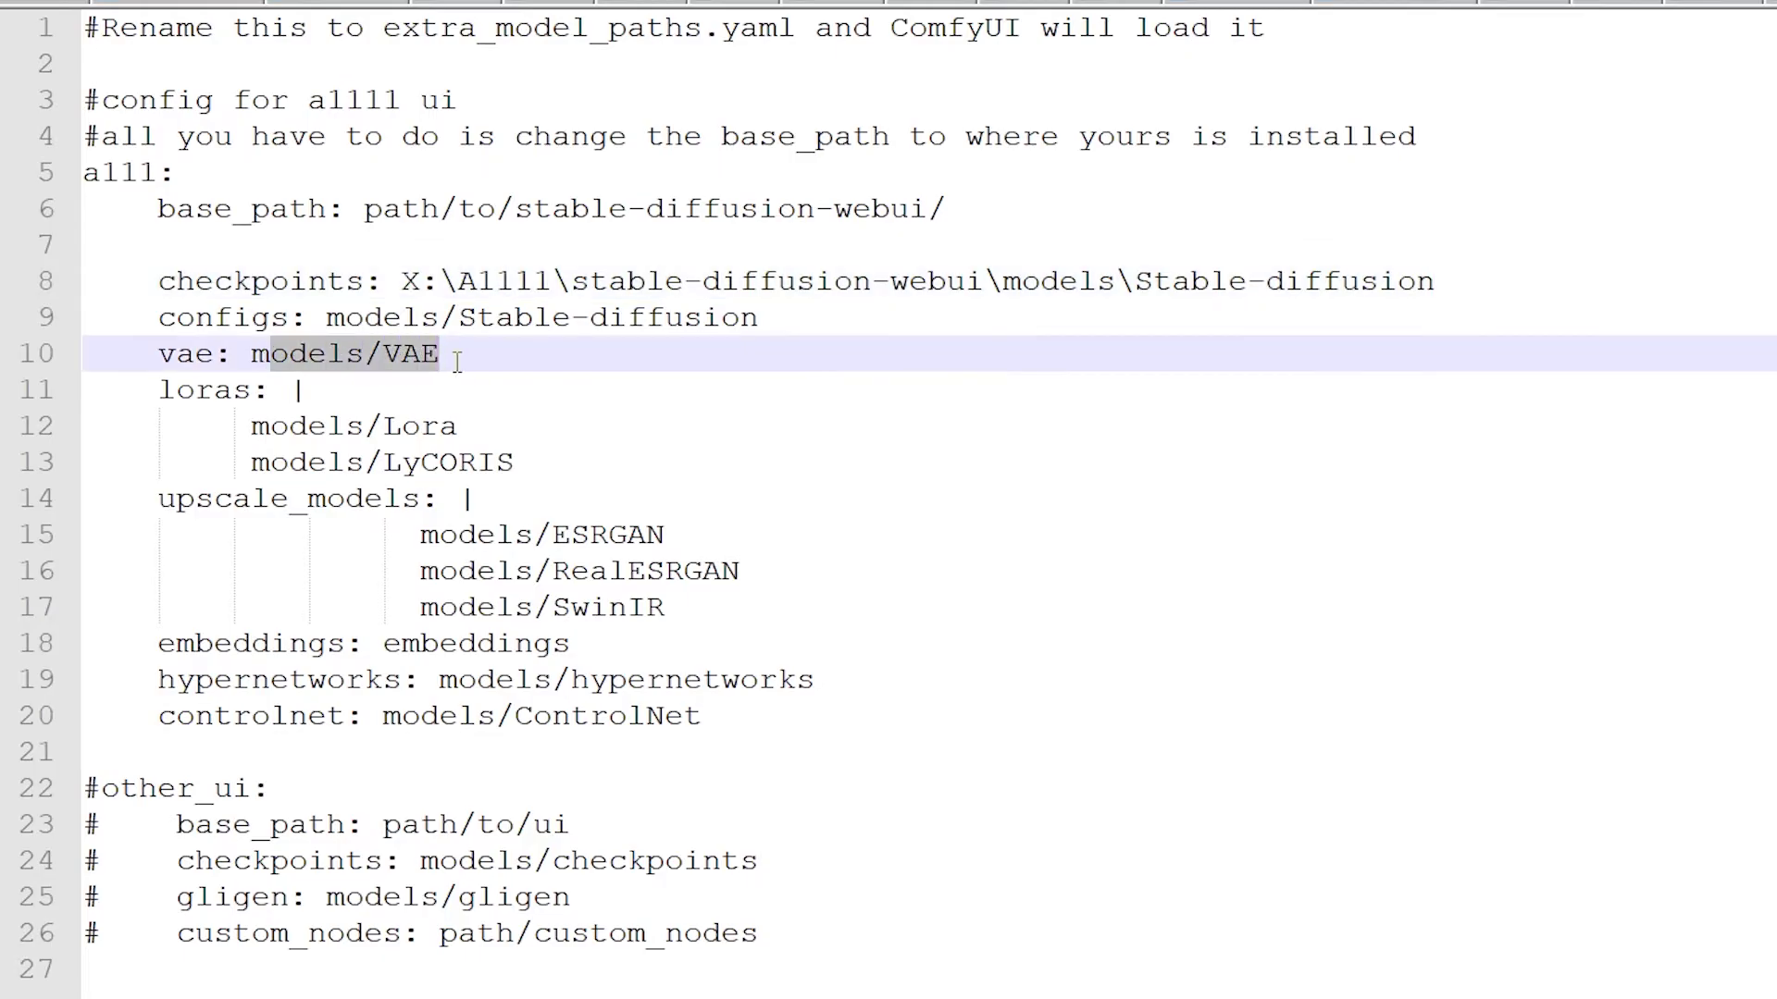
left_click_drag(253, 427, 496, 426)
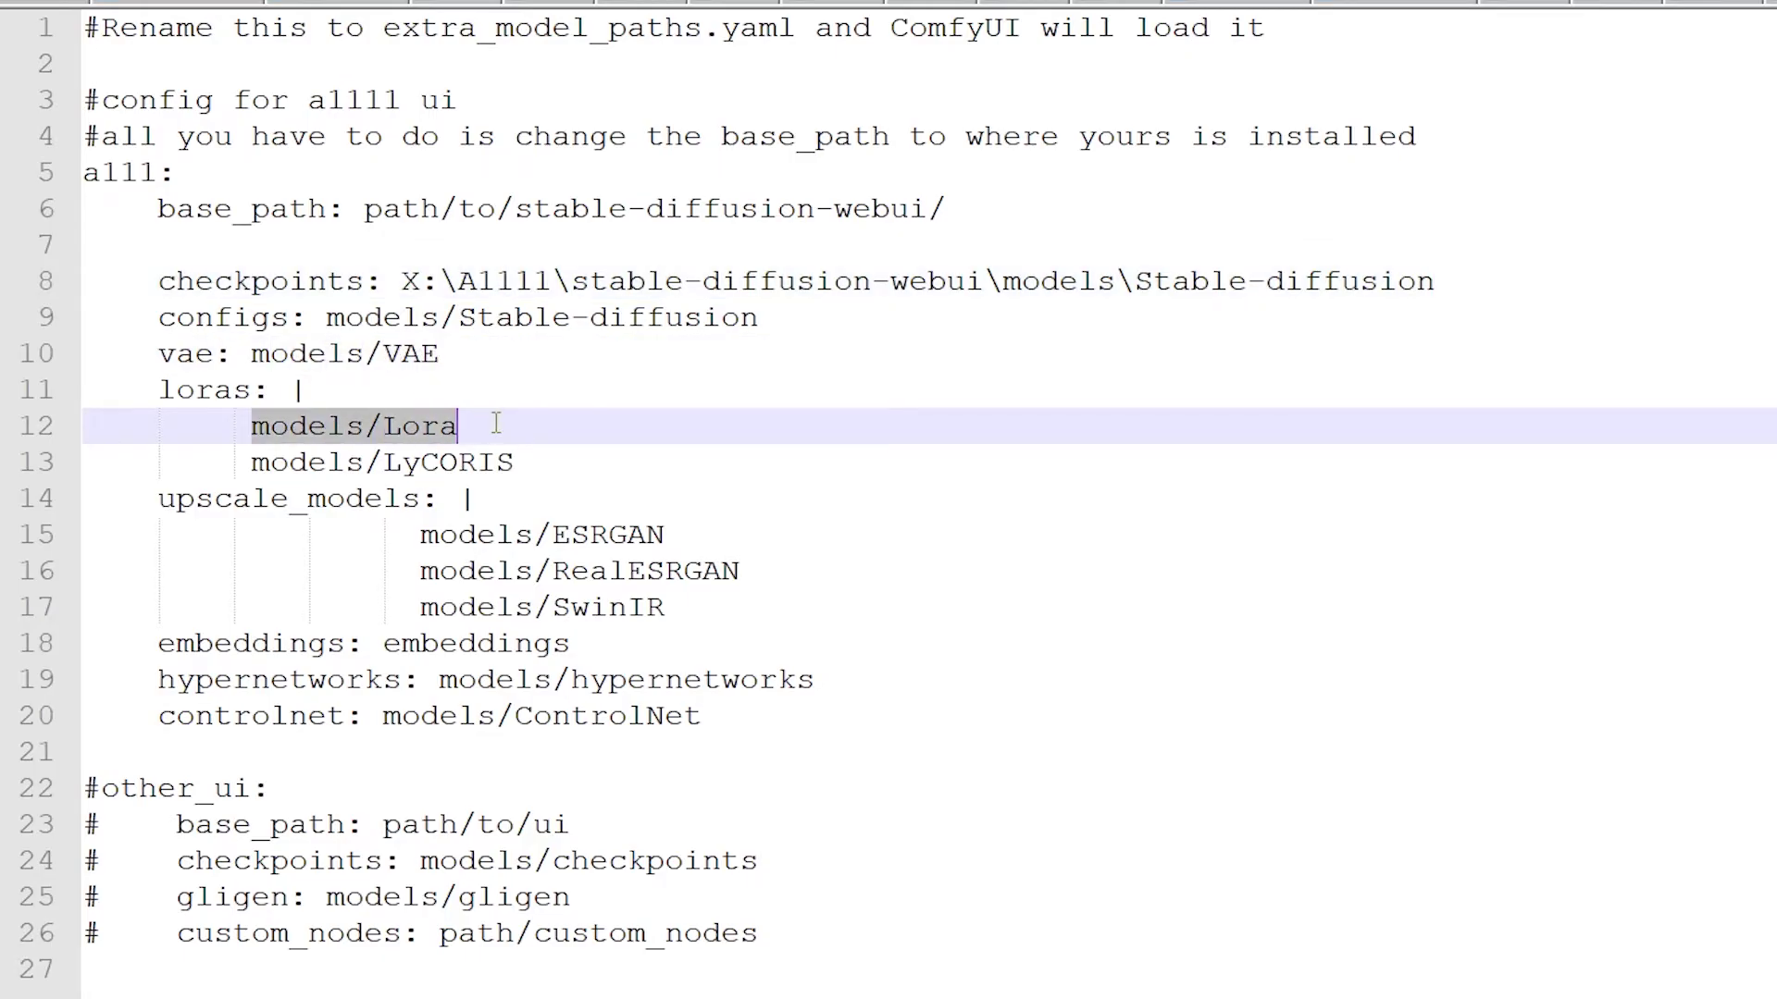
left_click(511, 463)
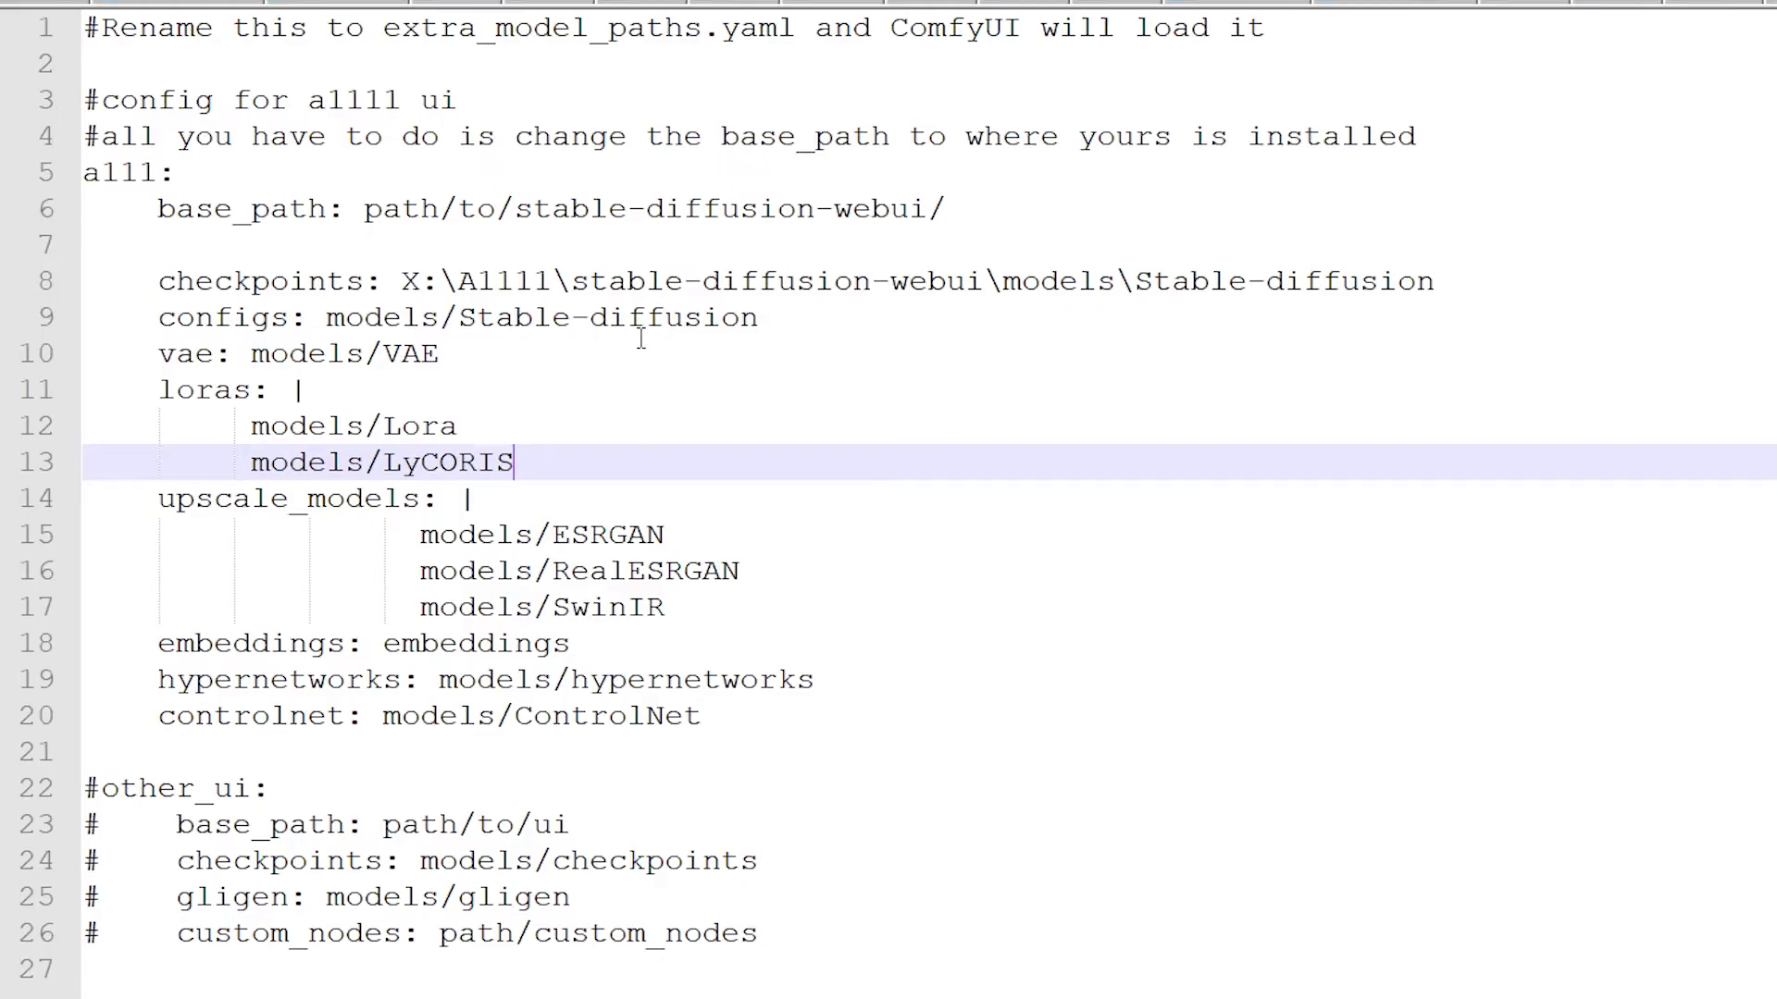
left_click_drag(1272, 28, 85, 28)
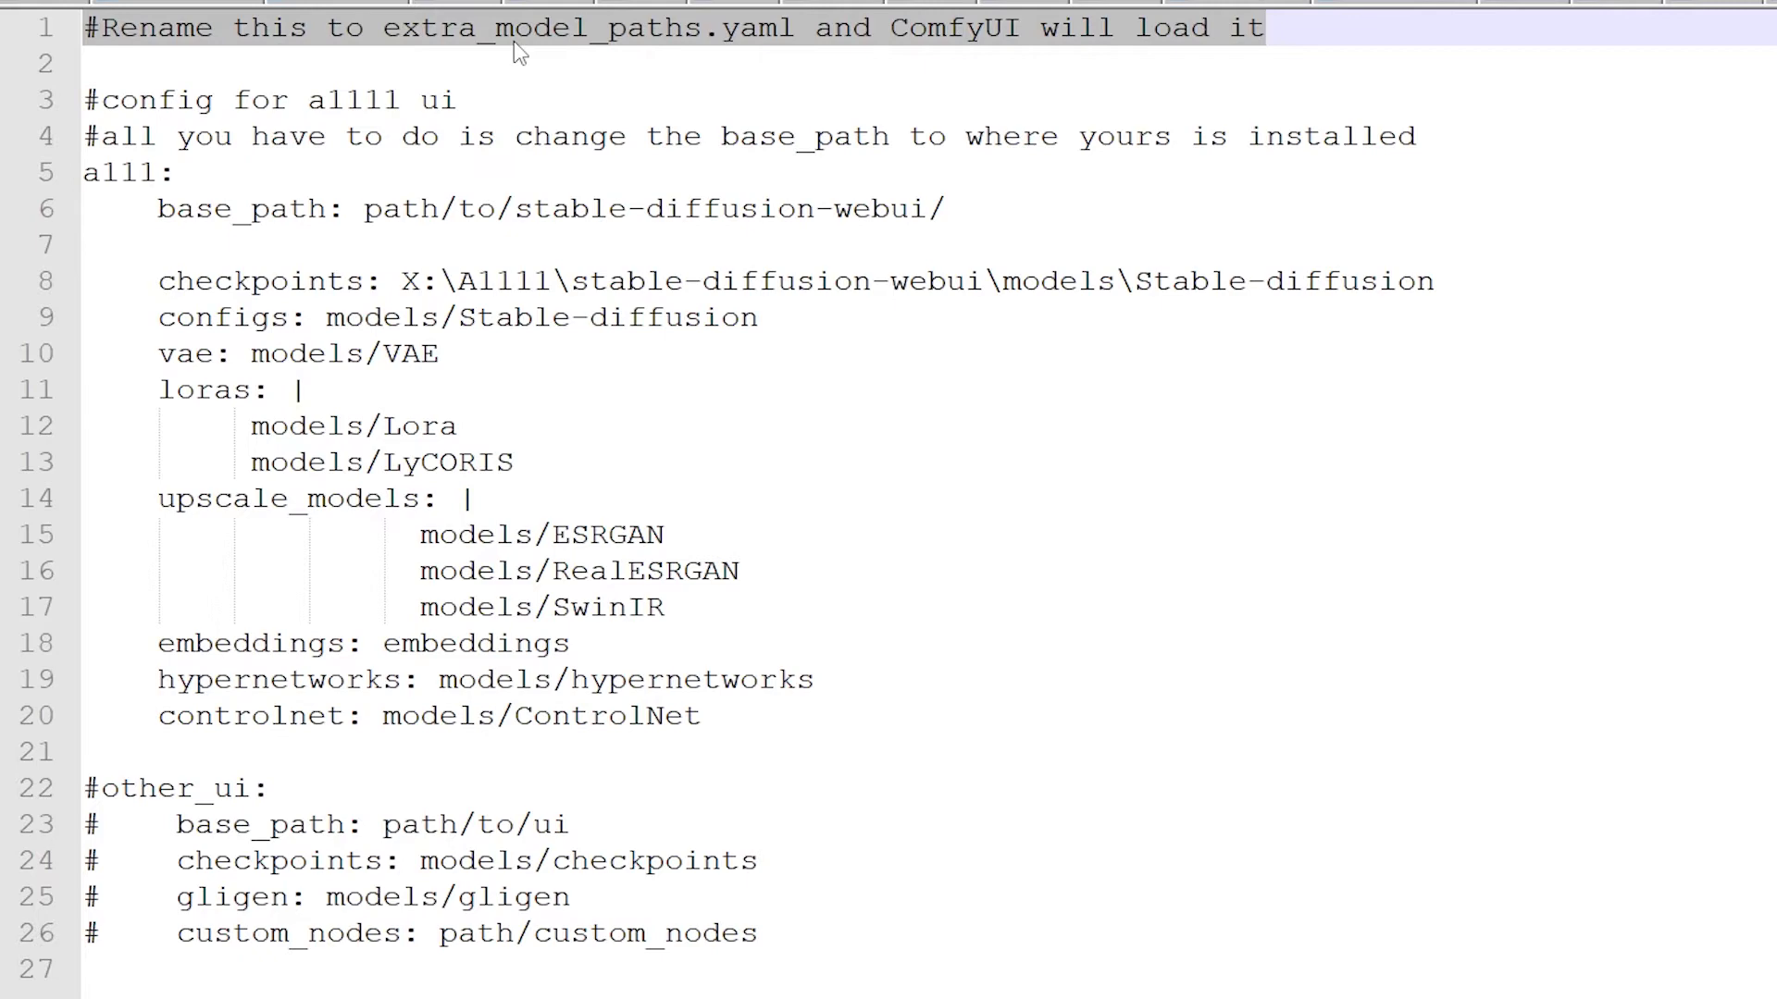
left_click(782, 26)
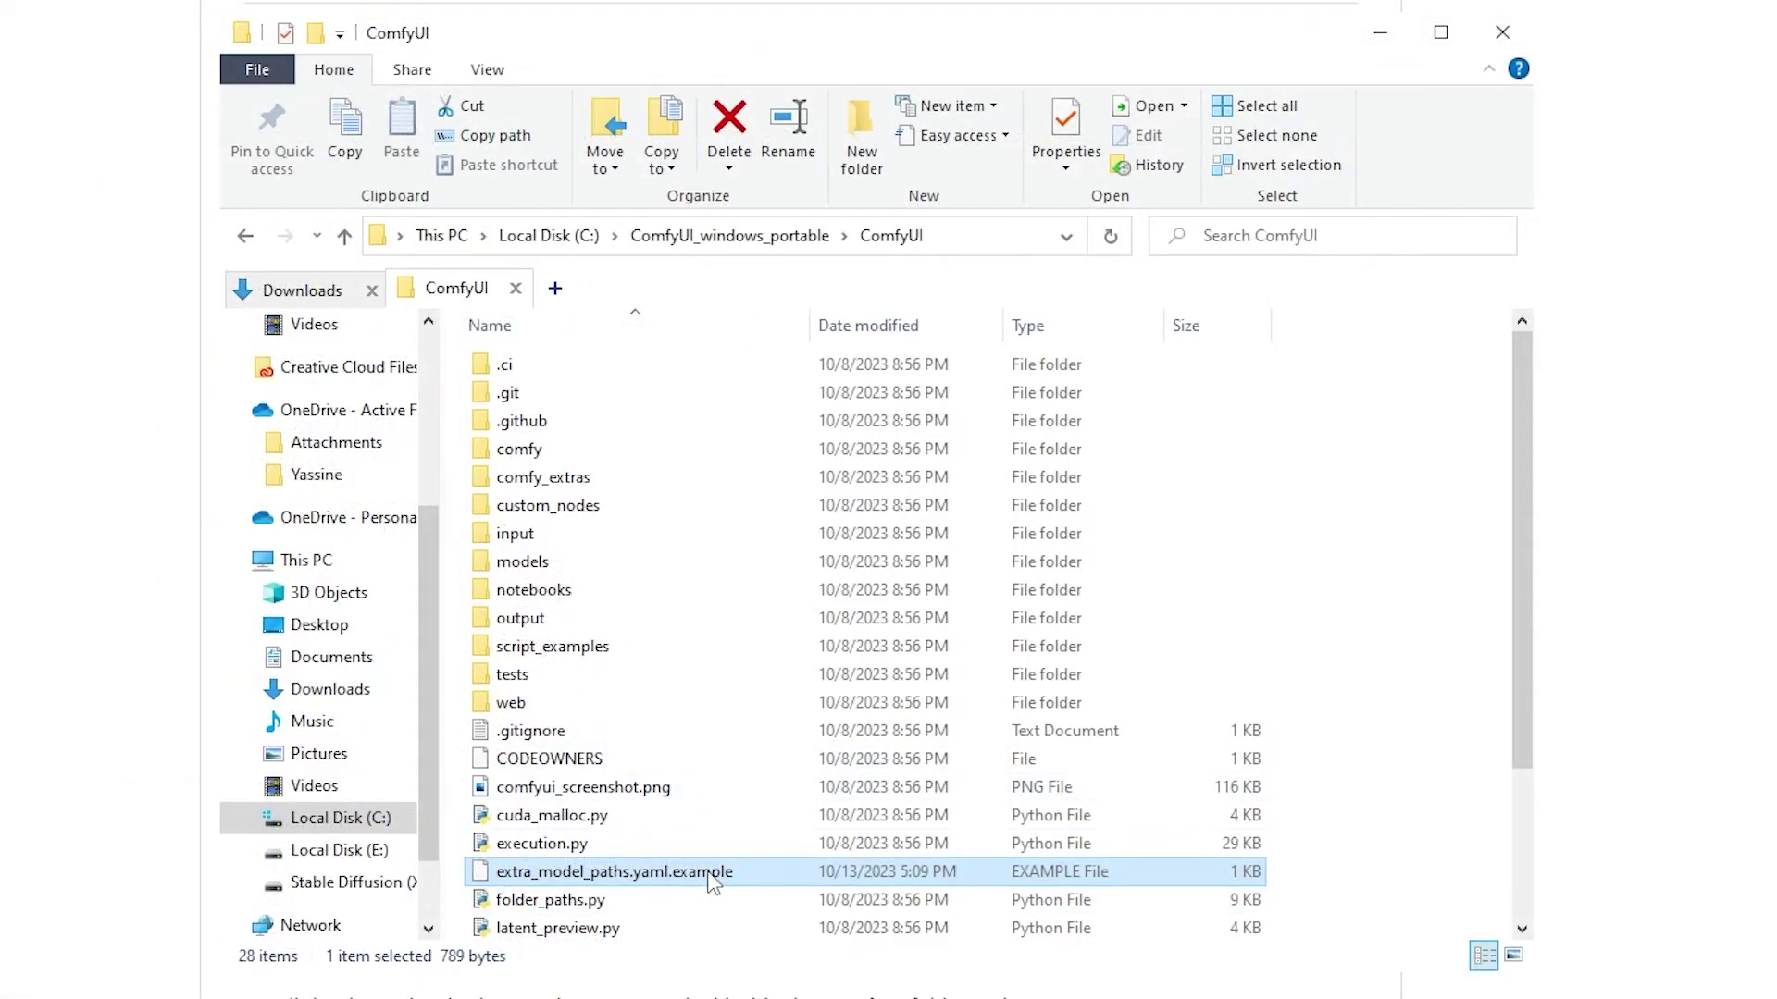
Step: Rename the config file to extra_model_paths.yaml by removing '.example'
left_click(712, 882)
key("End")
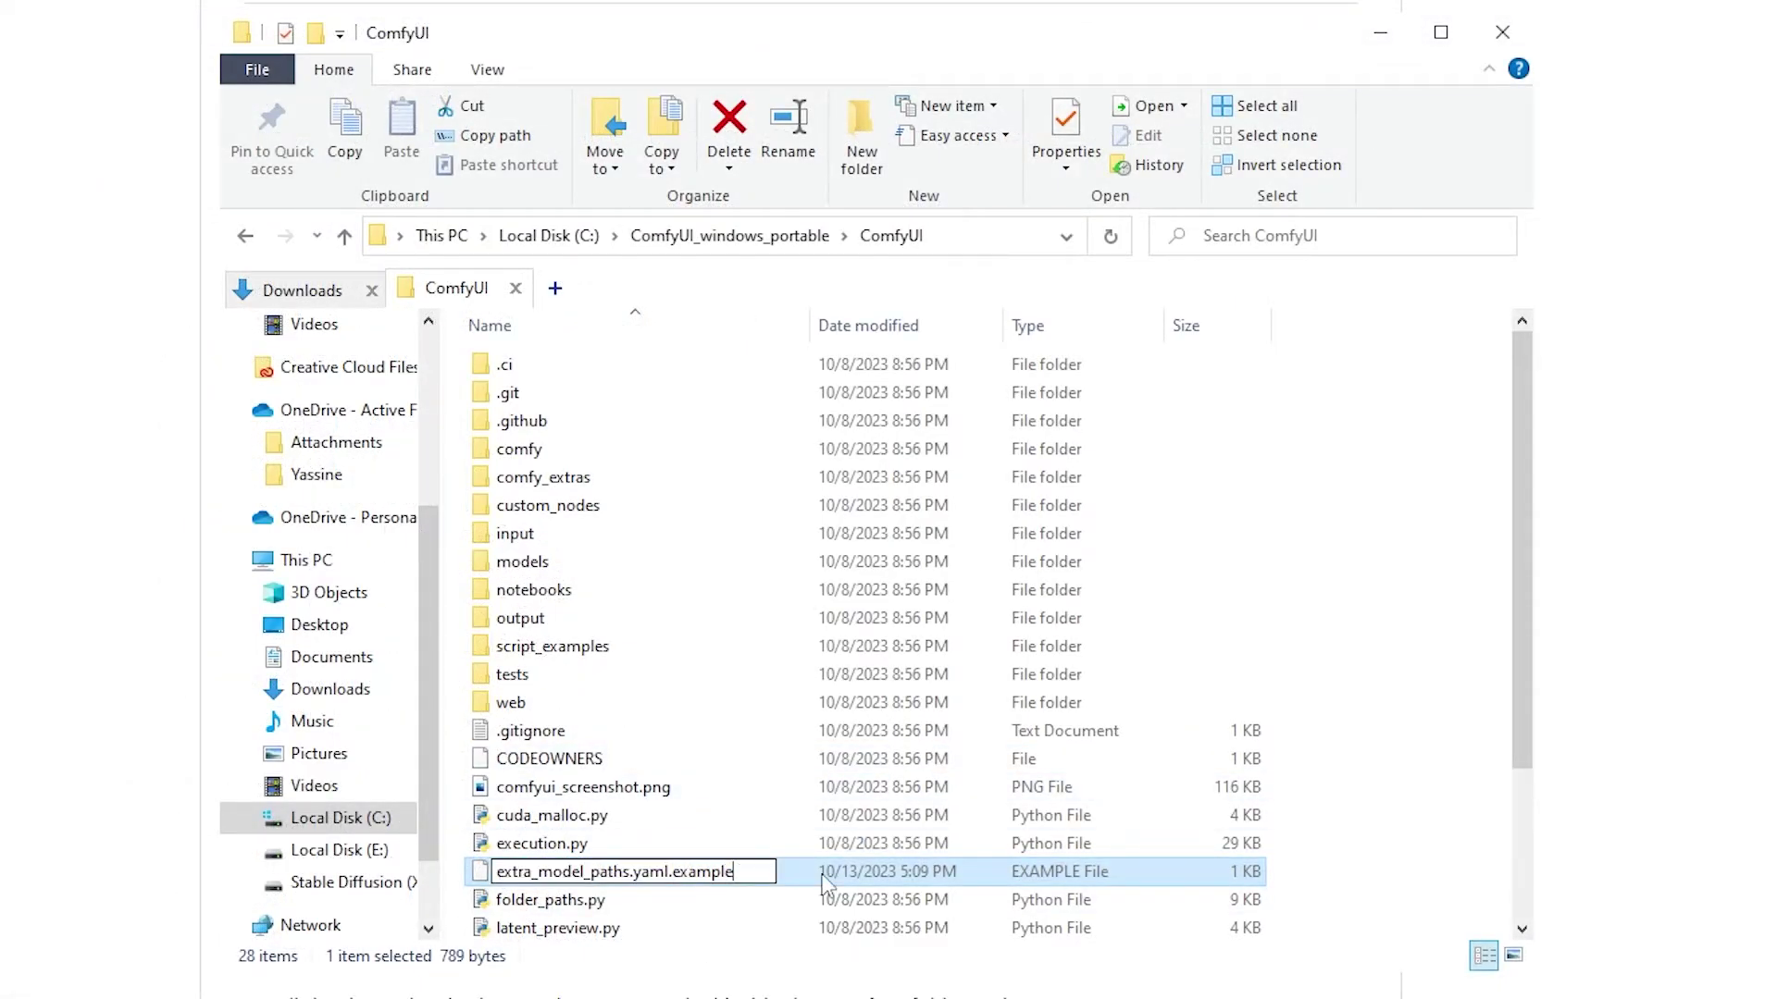
key("BackSpace")
key("BackSpace")
key("BackSpace")
key("BackSpace")
key("BackSpace")
key("BackSpace")
key("BackSpace")
key("BackSpace")
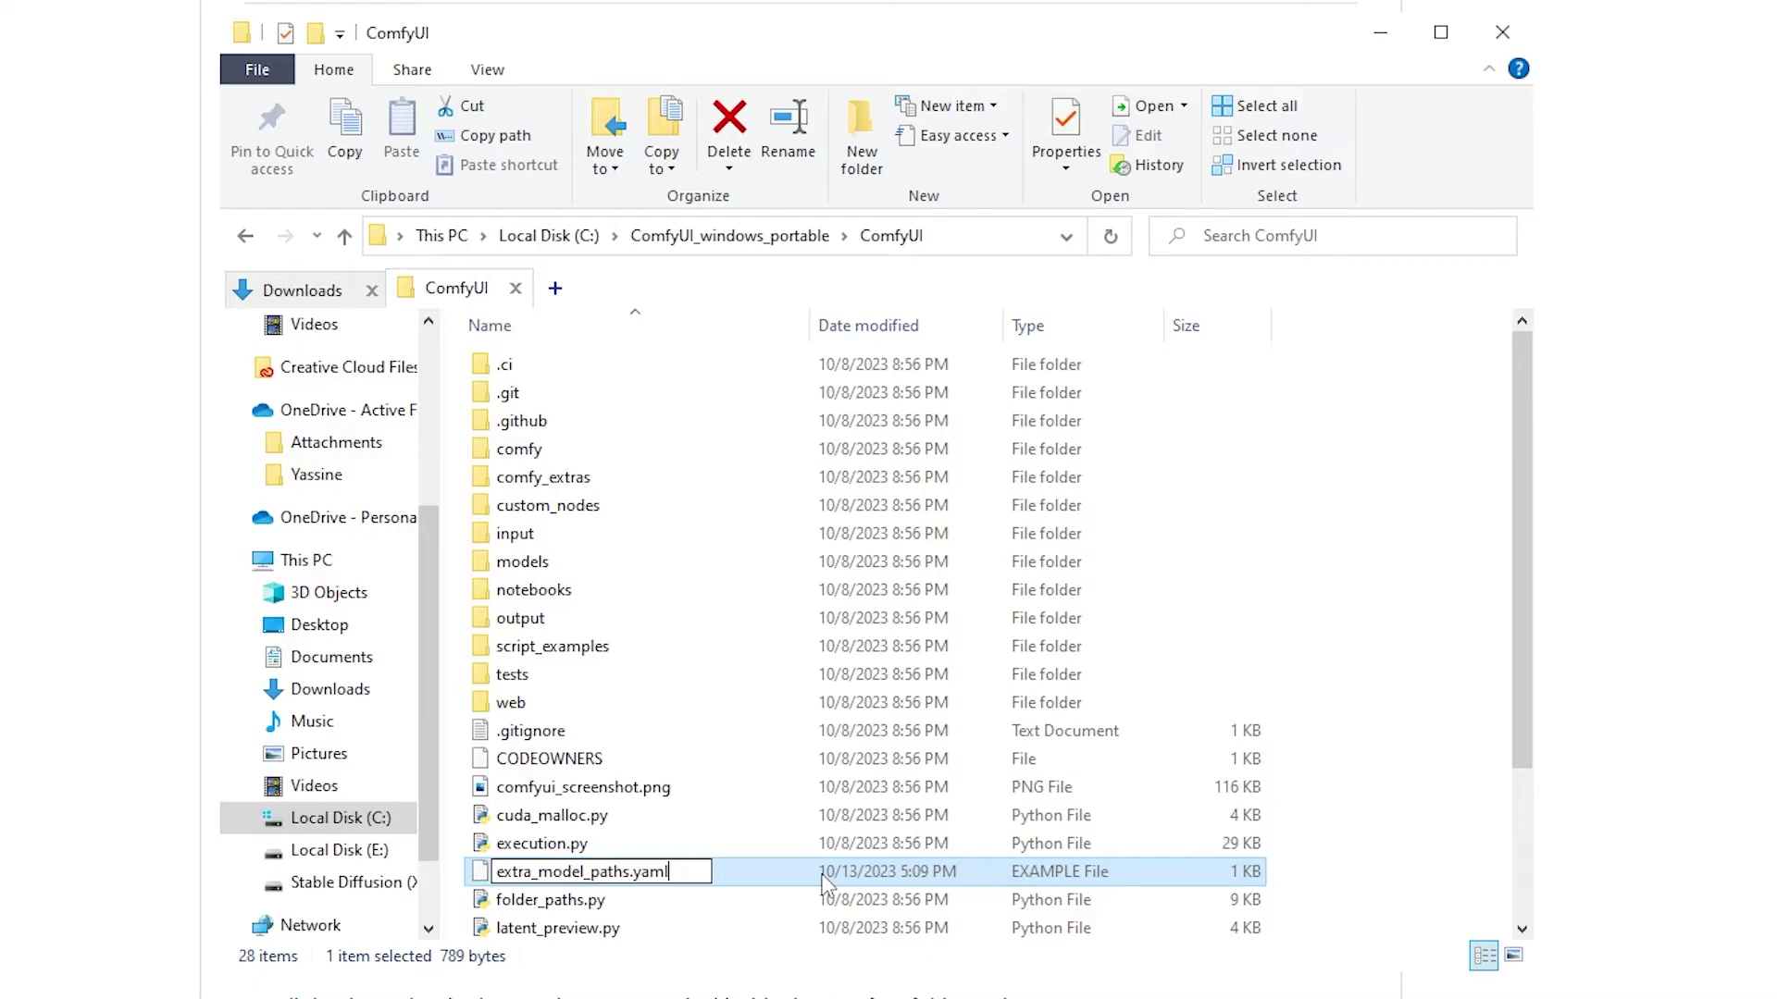
key("Return")
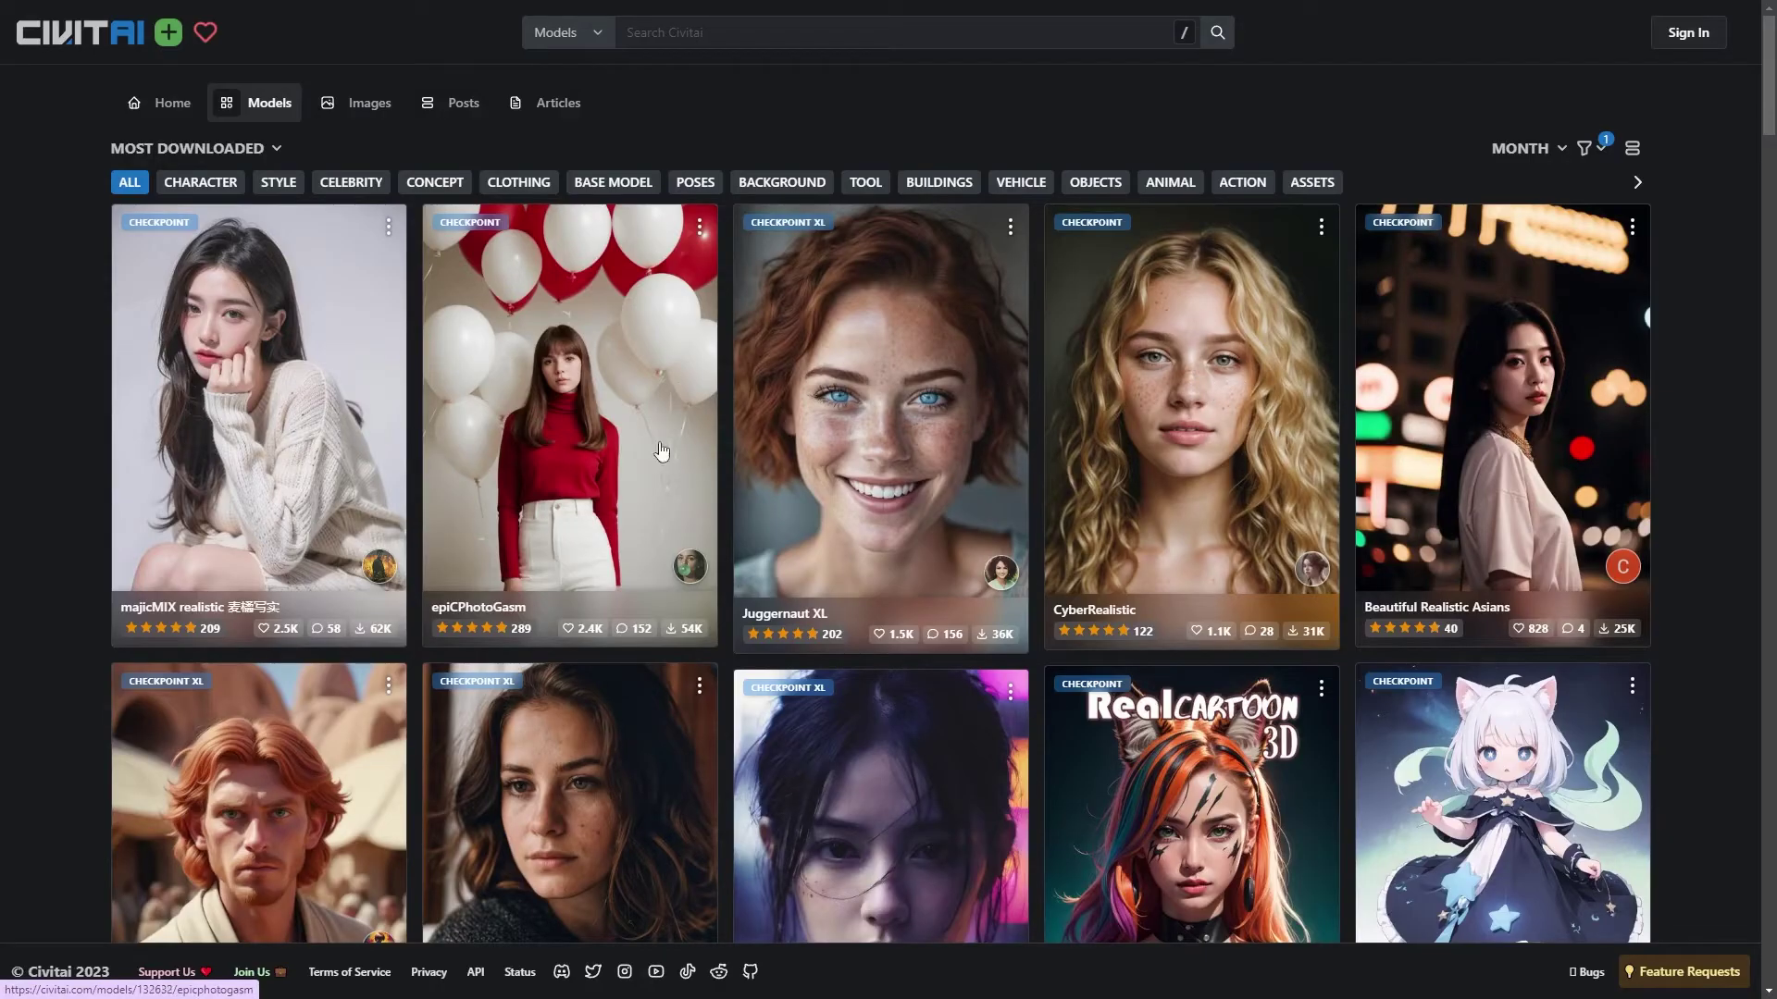
Step: Scroll through the Civitai models grid, then launch ComfyUI via run_nvidia_gpu.bat
left_click_drag(1770, 88, 1770, 287)
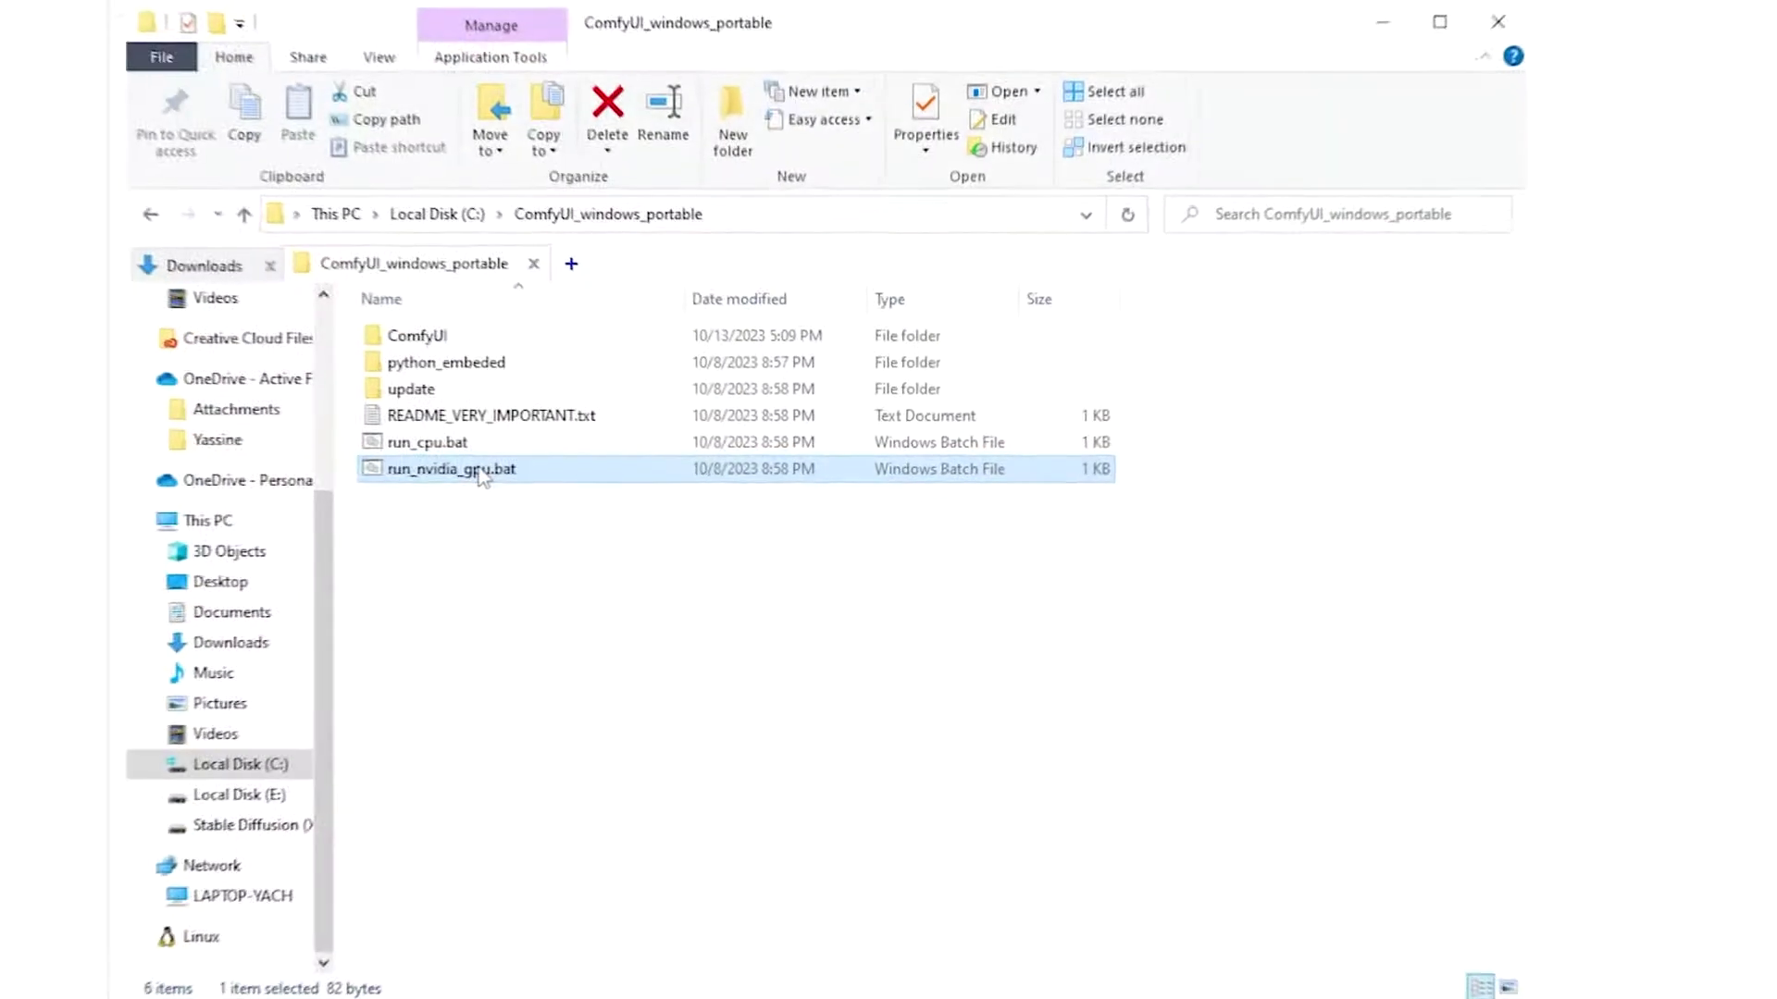
double_click(481, 470)
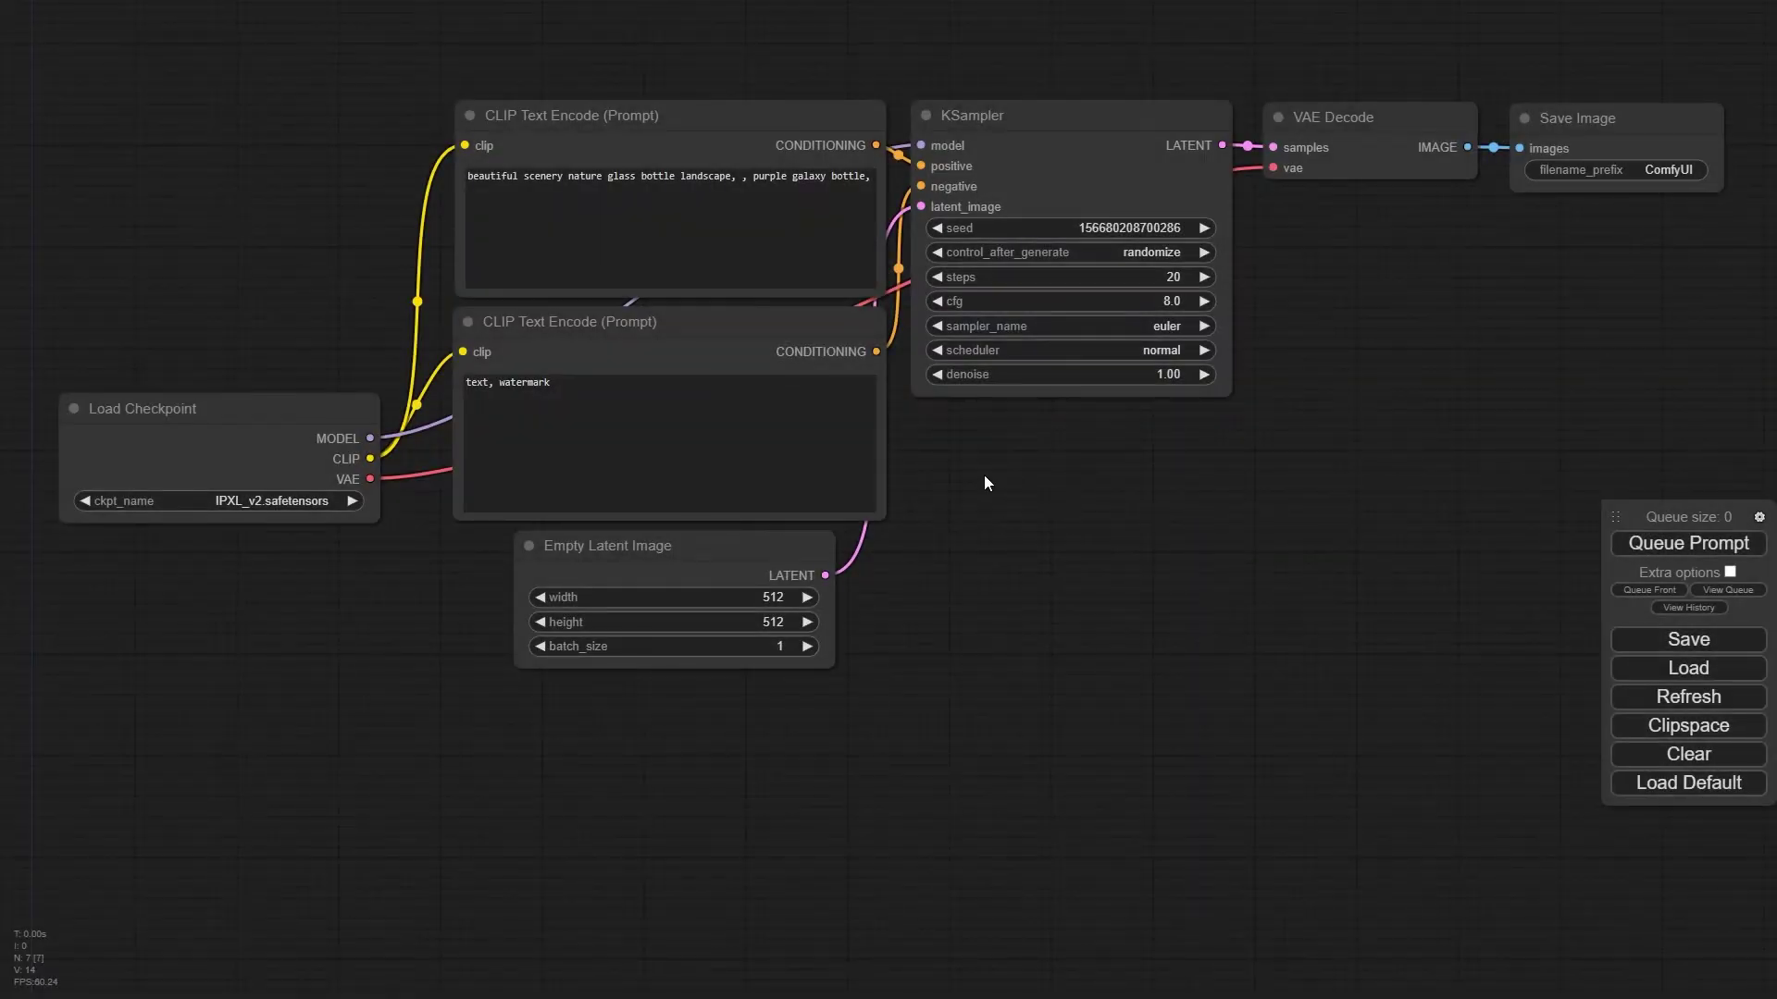
Step: Set the Load Checkpoint node's ckpt_name to sdXL_v10VAEFix.safetensors
scroll(953, 467, "up", 10)
scroll(916, 439, "down", 13)
scroll(904, 434, "up", 3)
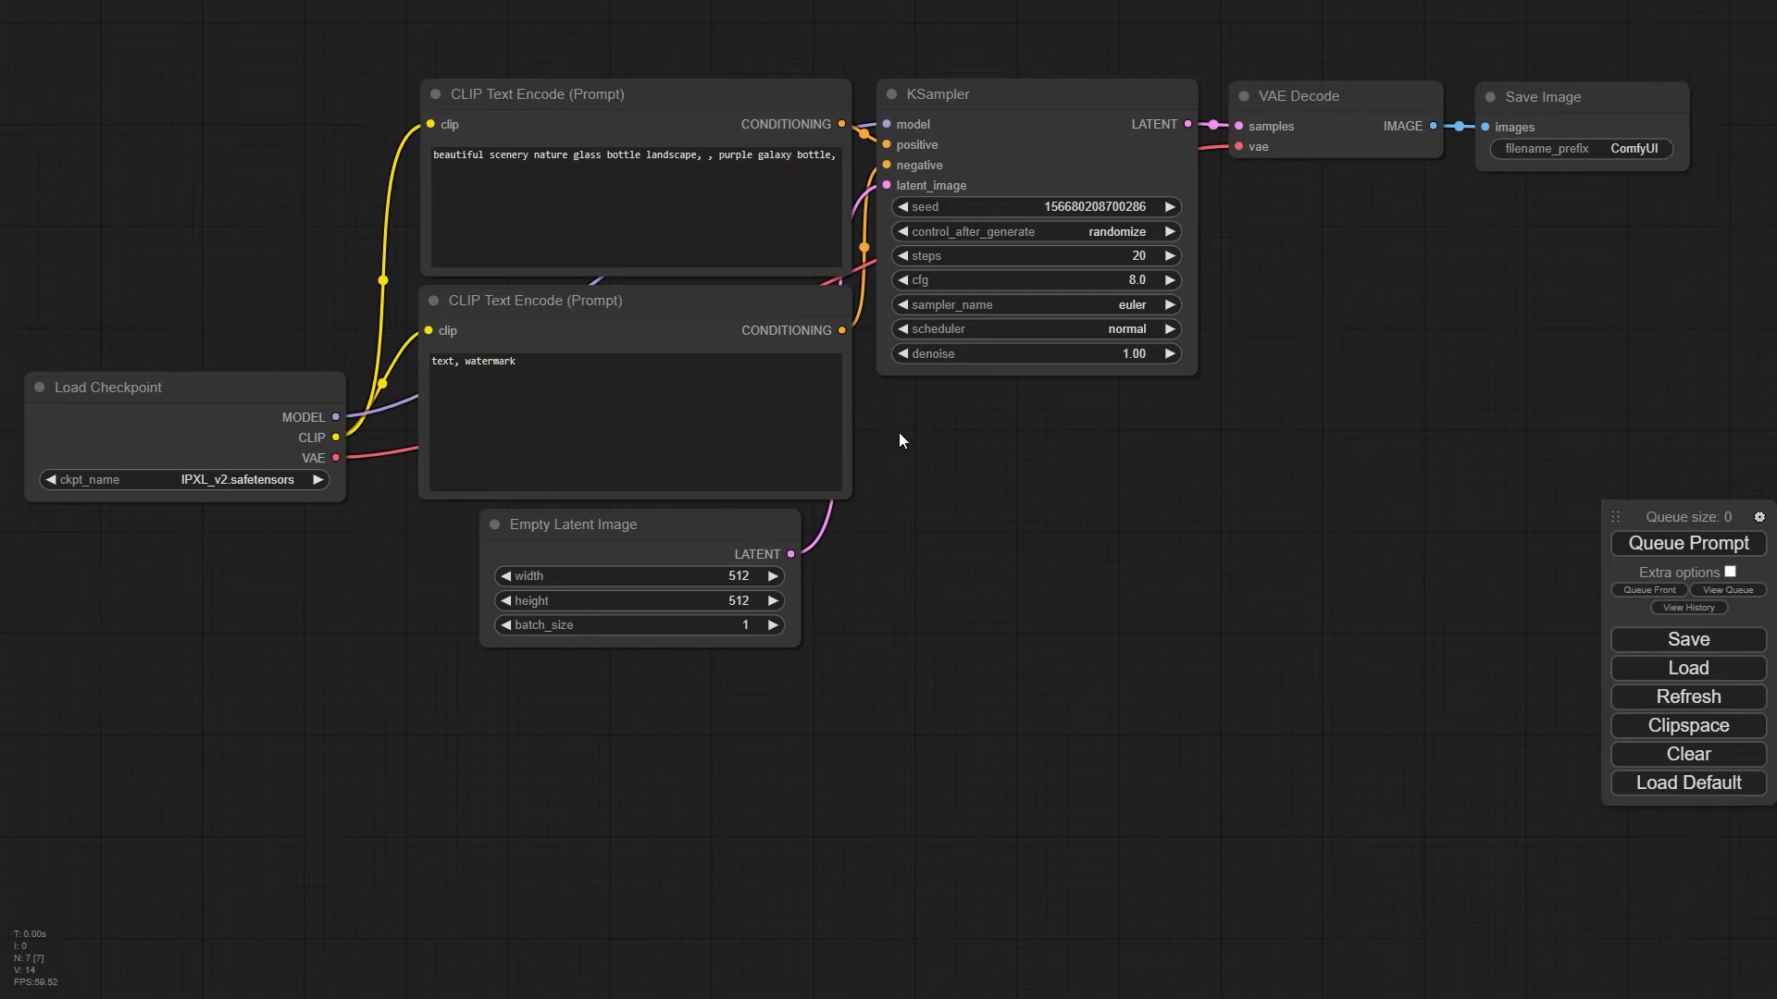
scroll(902, 440, "up", 1)
left_click_drag(929, 453, 1079, 484)
left_click(363, 463)
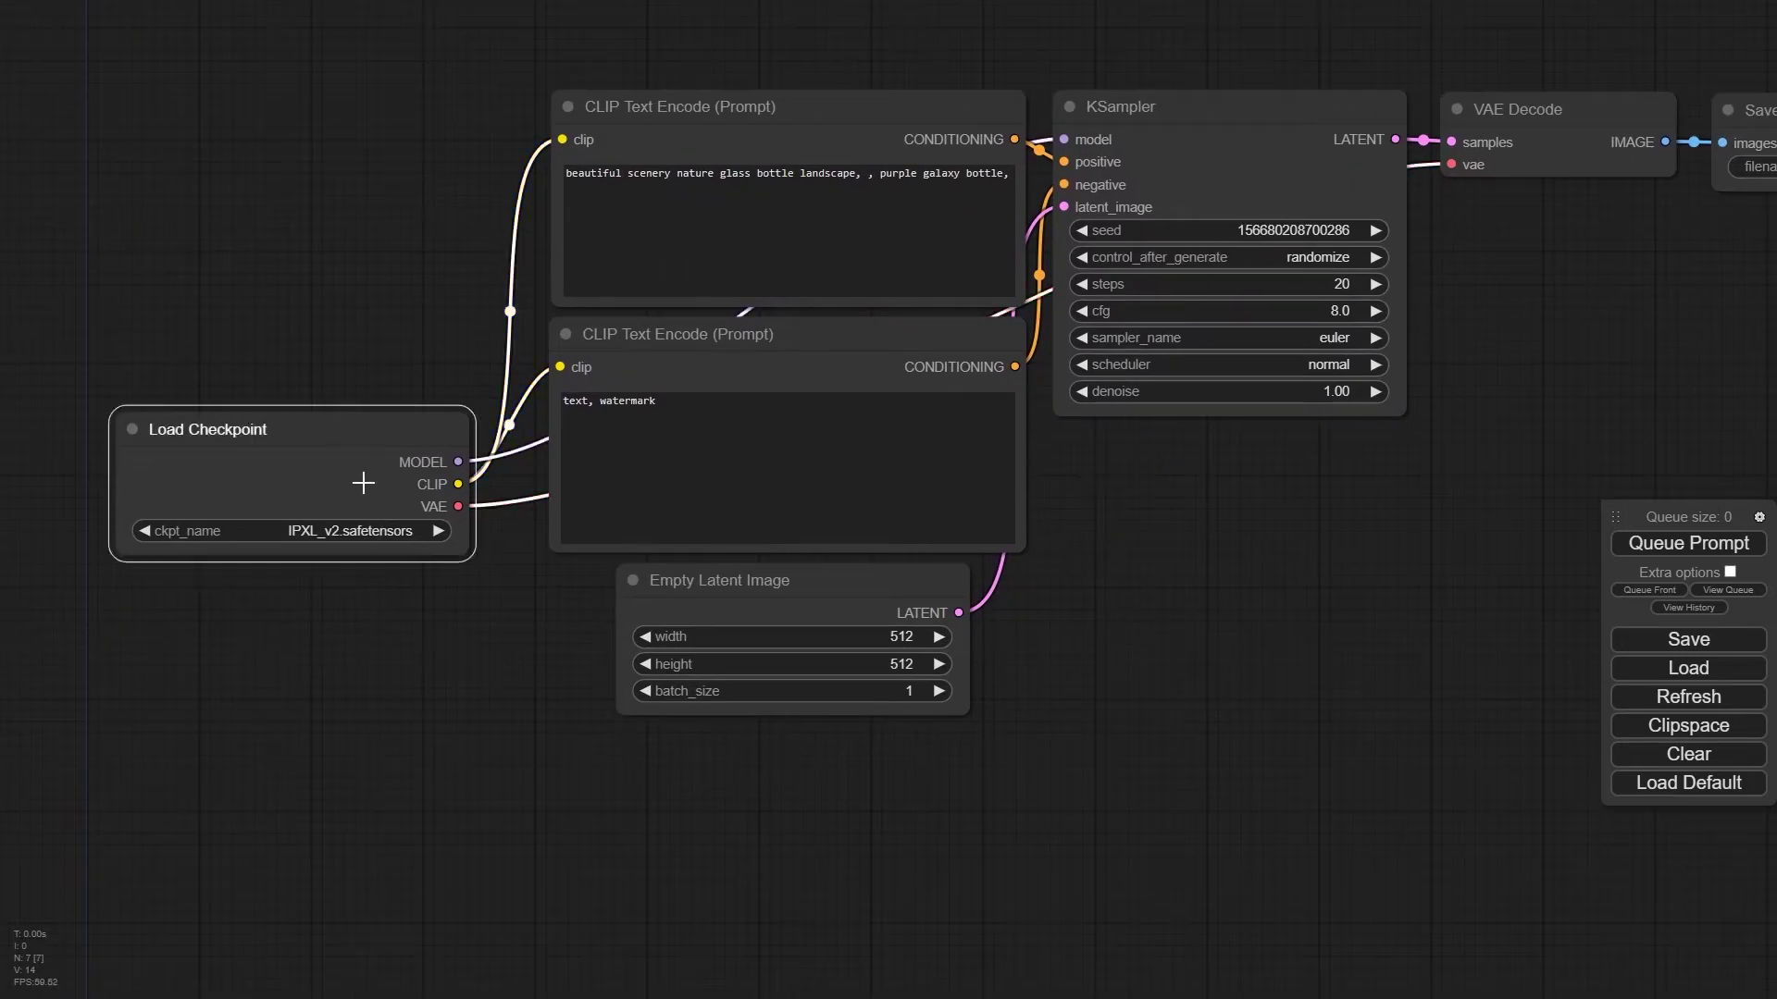
left_click(358, 532)
left_click(377, 894)
Step: Check the positive and negative prompts, then queue the workflow twice to generate images
left_click_drag(1190, 459, 1044, 491)
left_click(730, 311)
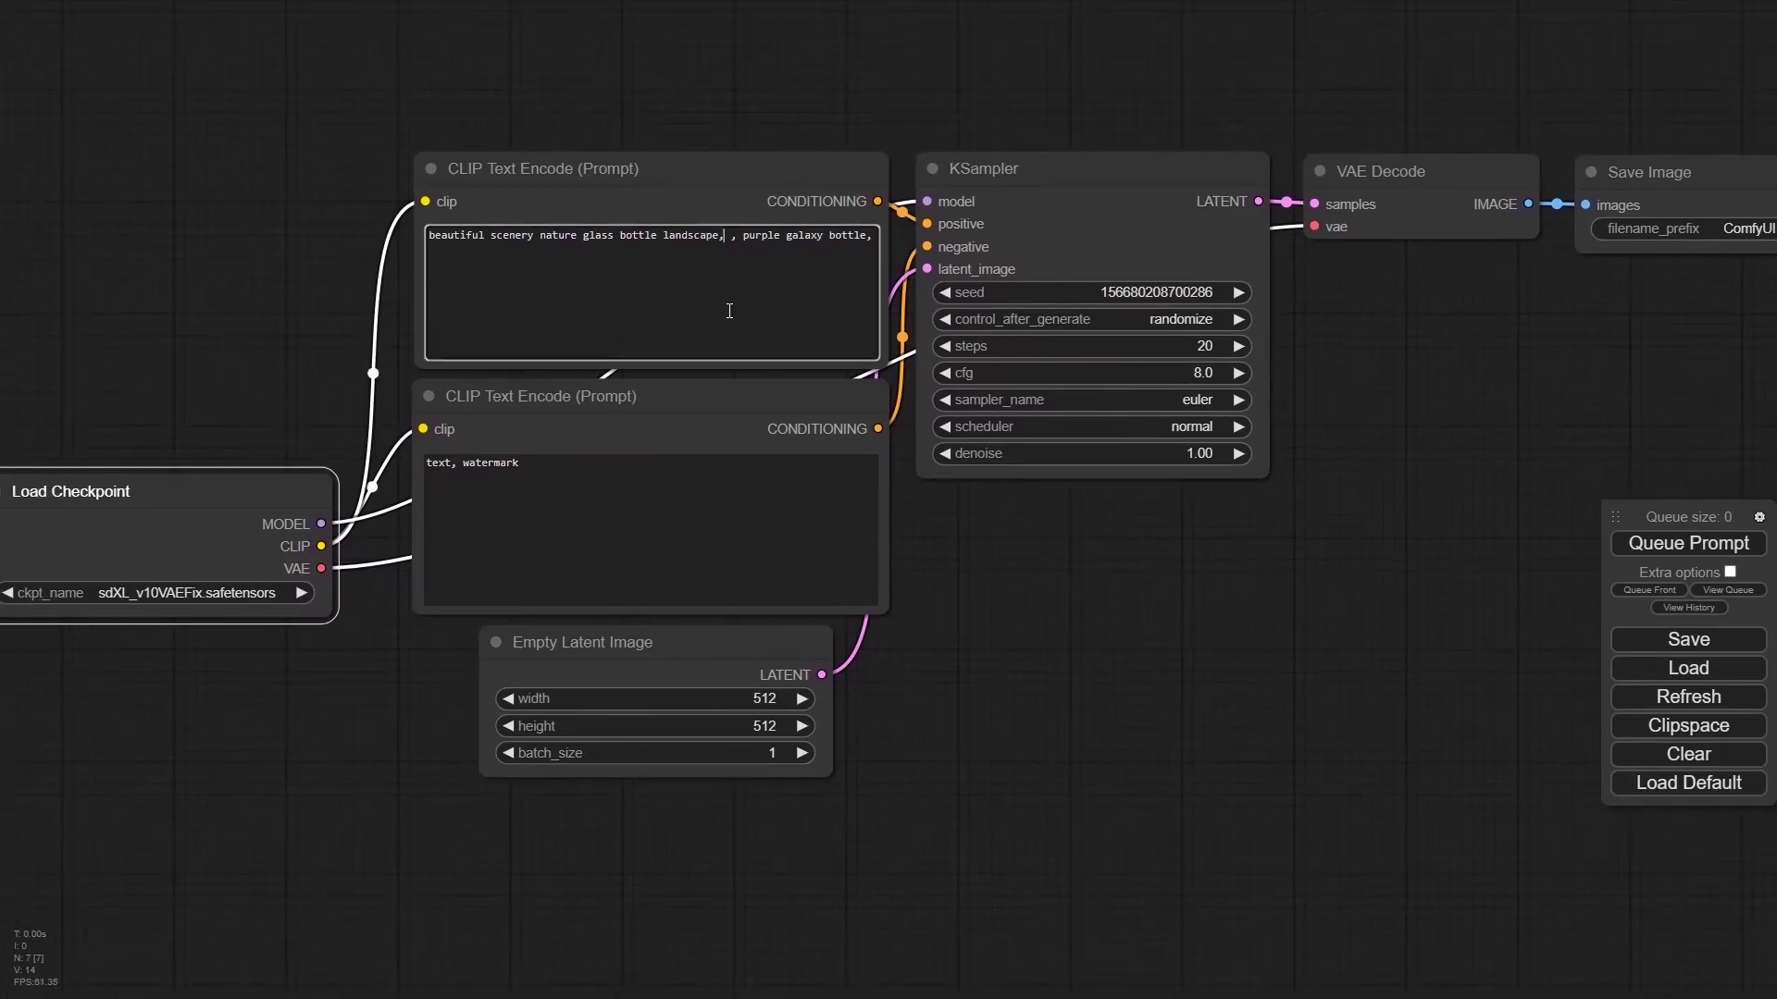
left_click(746, 496)
left_click(1693, 544)
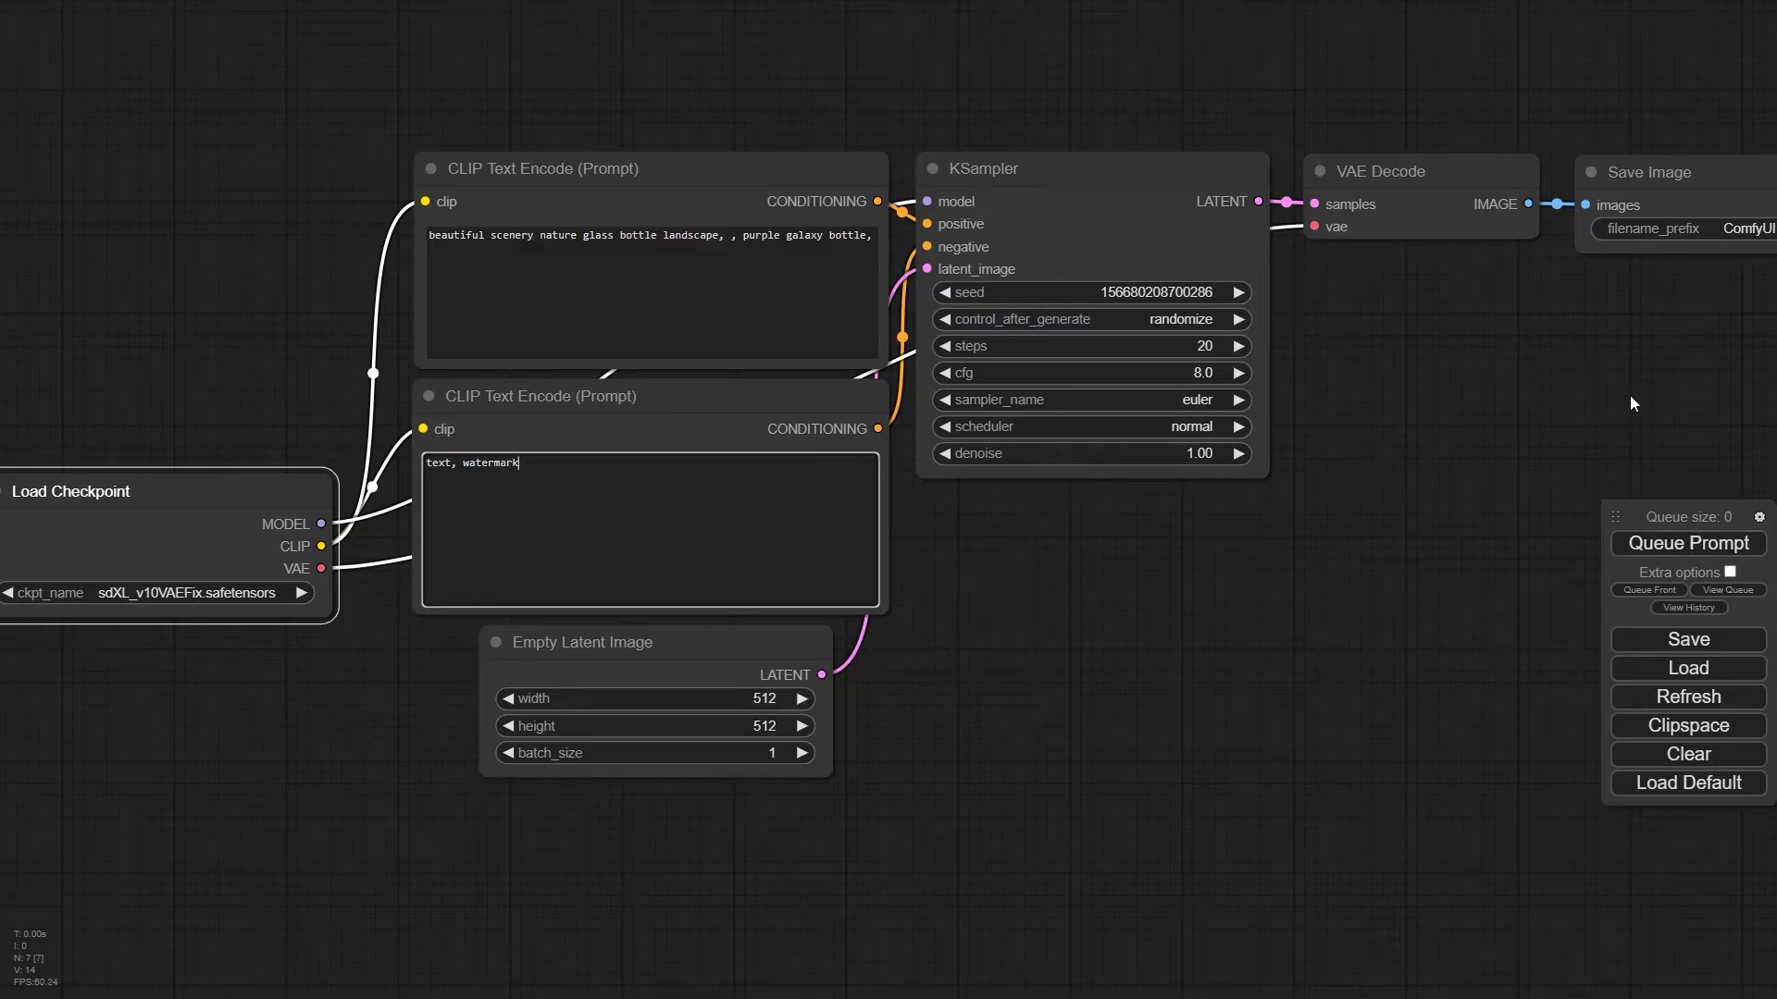
scroll(1629, 397, "down", 1)
left_click(1636, 546)
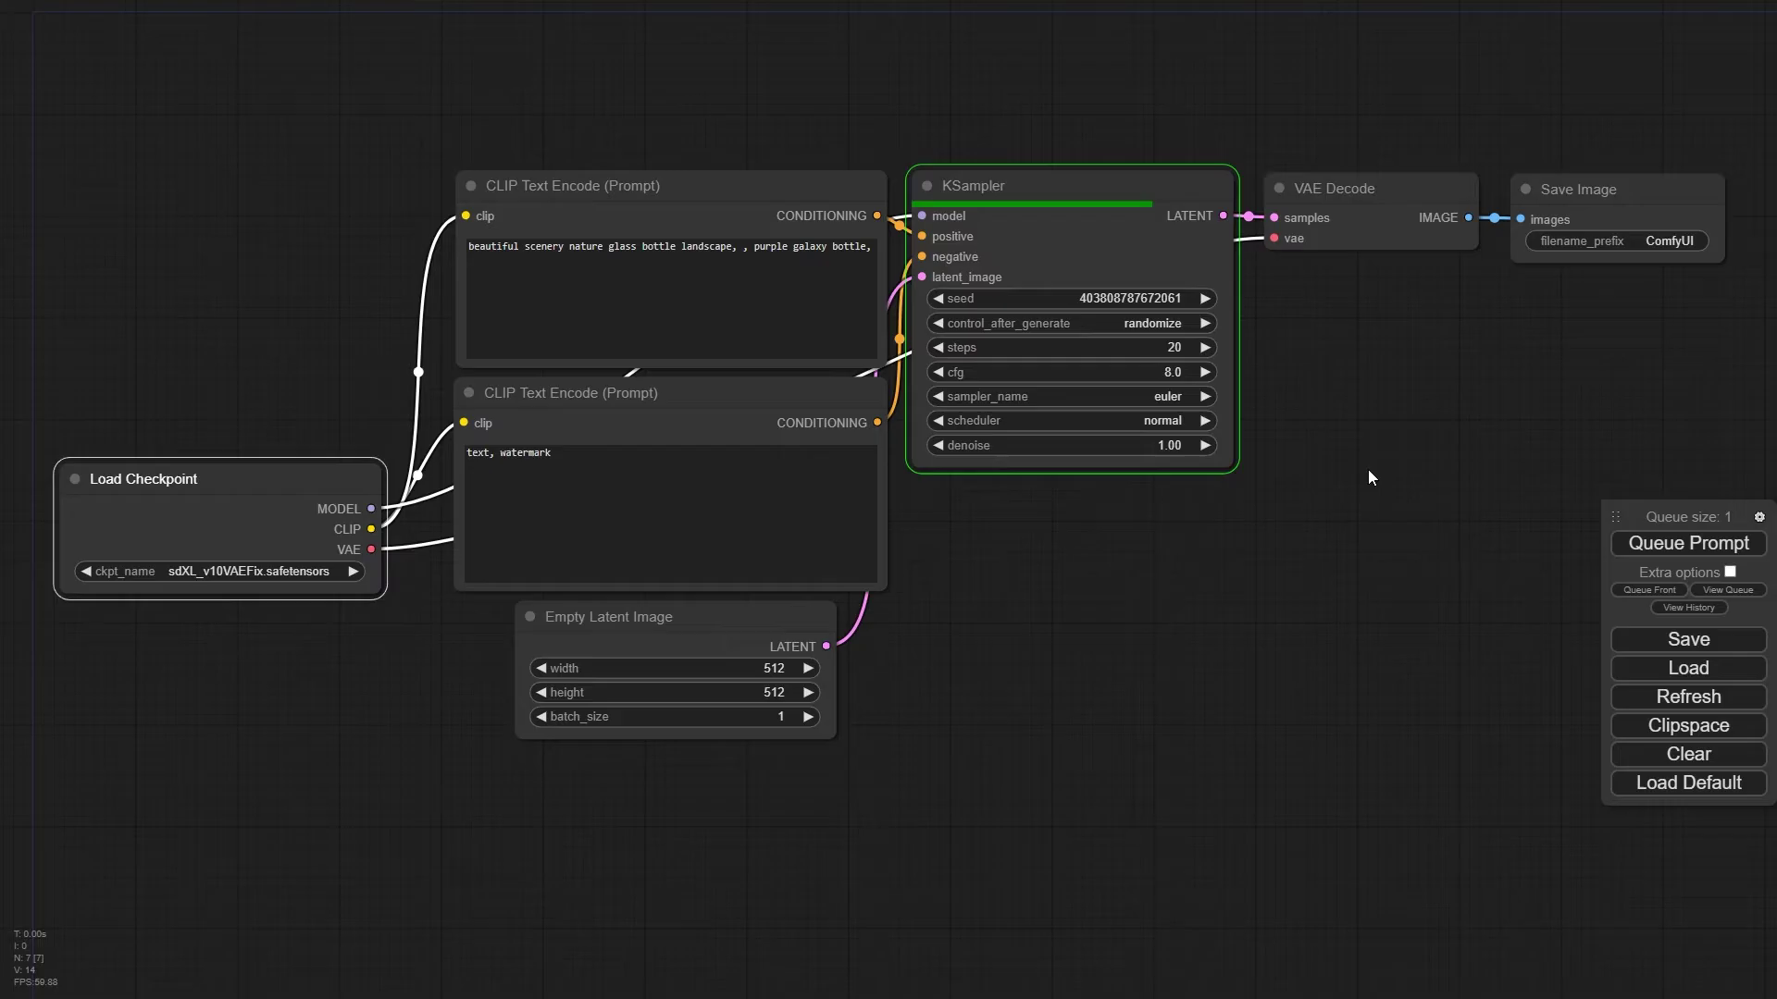
Step: Pan and zoom the canvas to inspect the purple galaxy bottle image in the Save Image node
left_click_drag(1412, 491, 1319, 533)
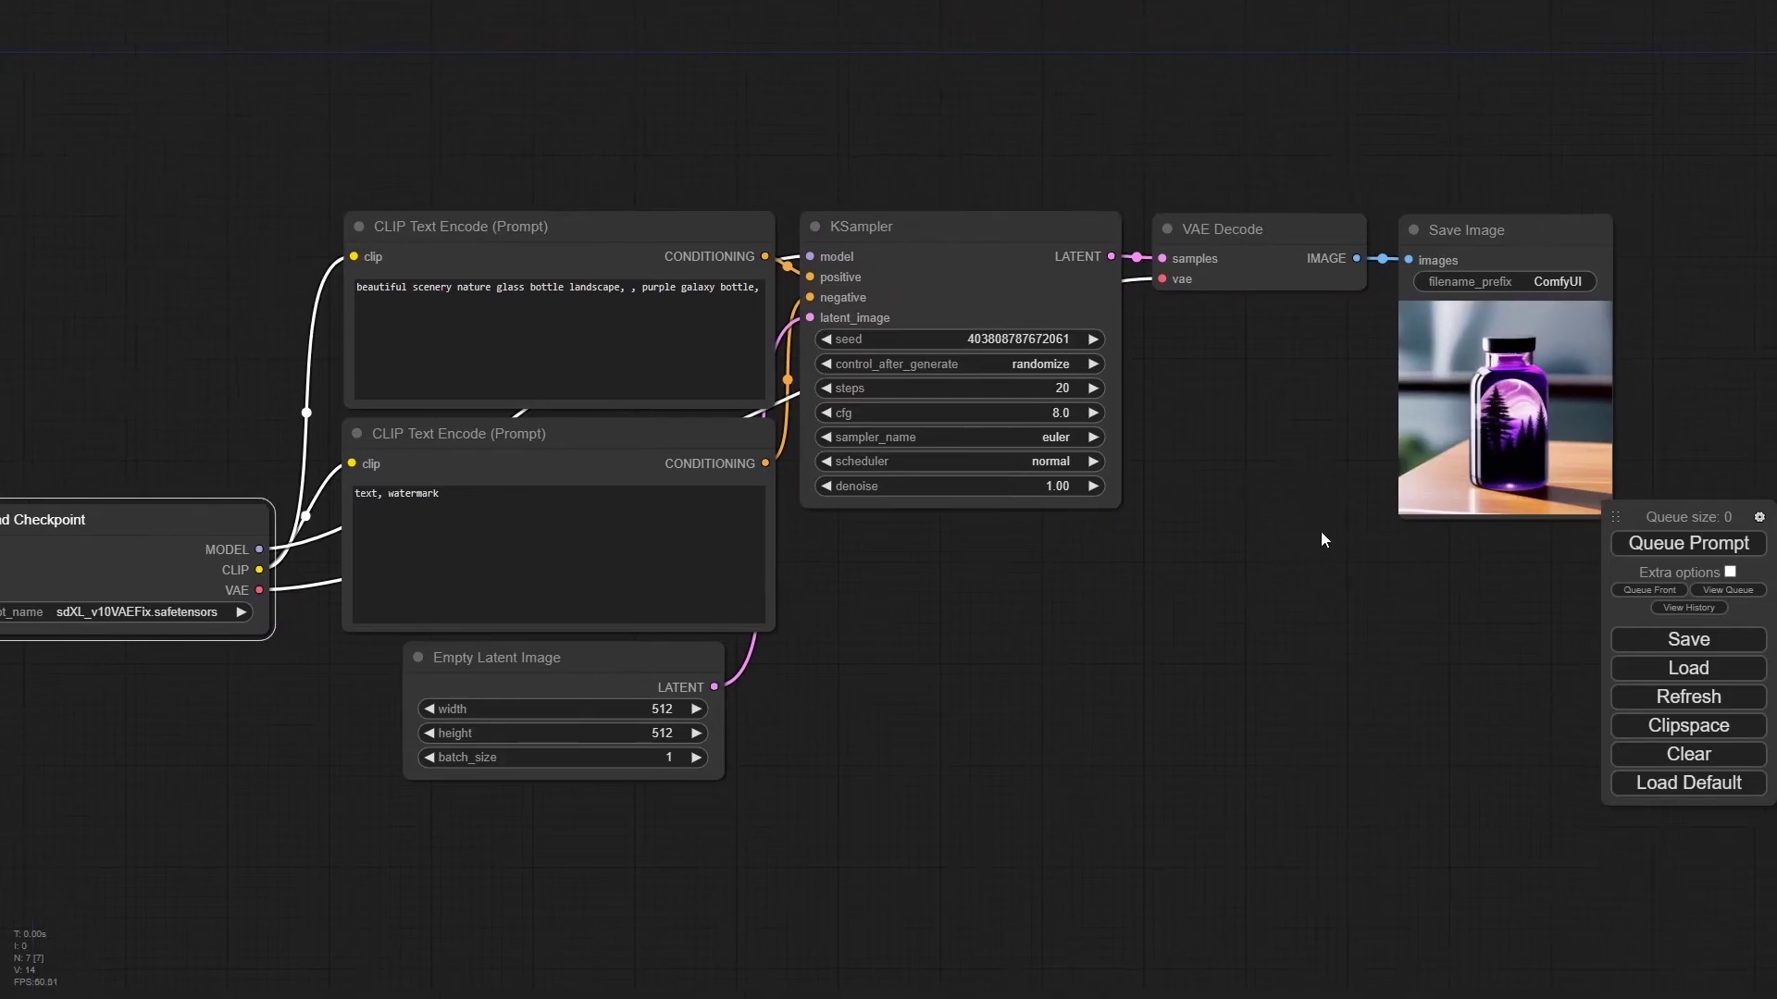
scroll(1534, 542, "up", 5)
left_click_drag(1310, 695, 1218, 782)
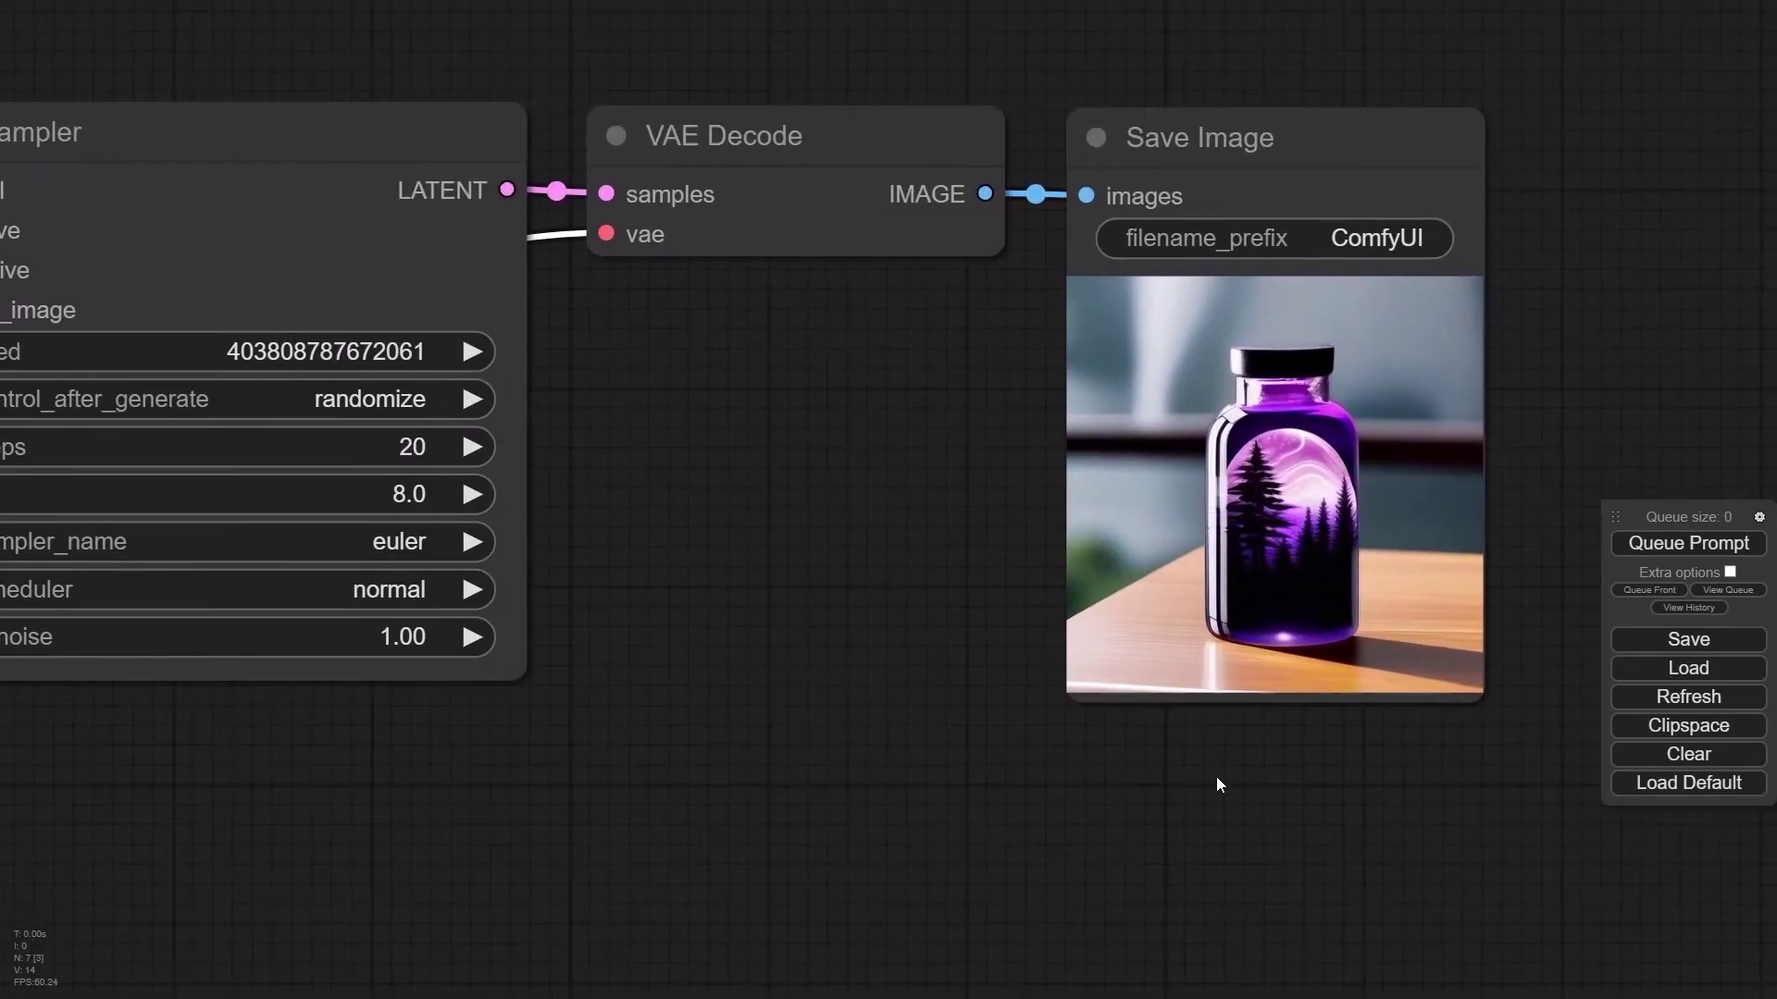
scroll(821, 681, "down", 4)
left_click_drag(833, 706, 1180, 610)
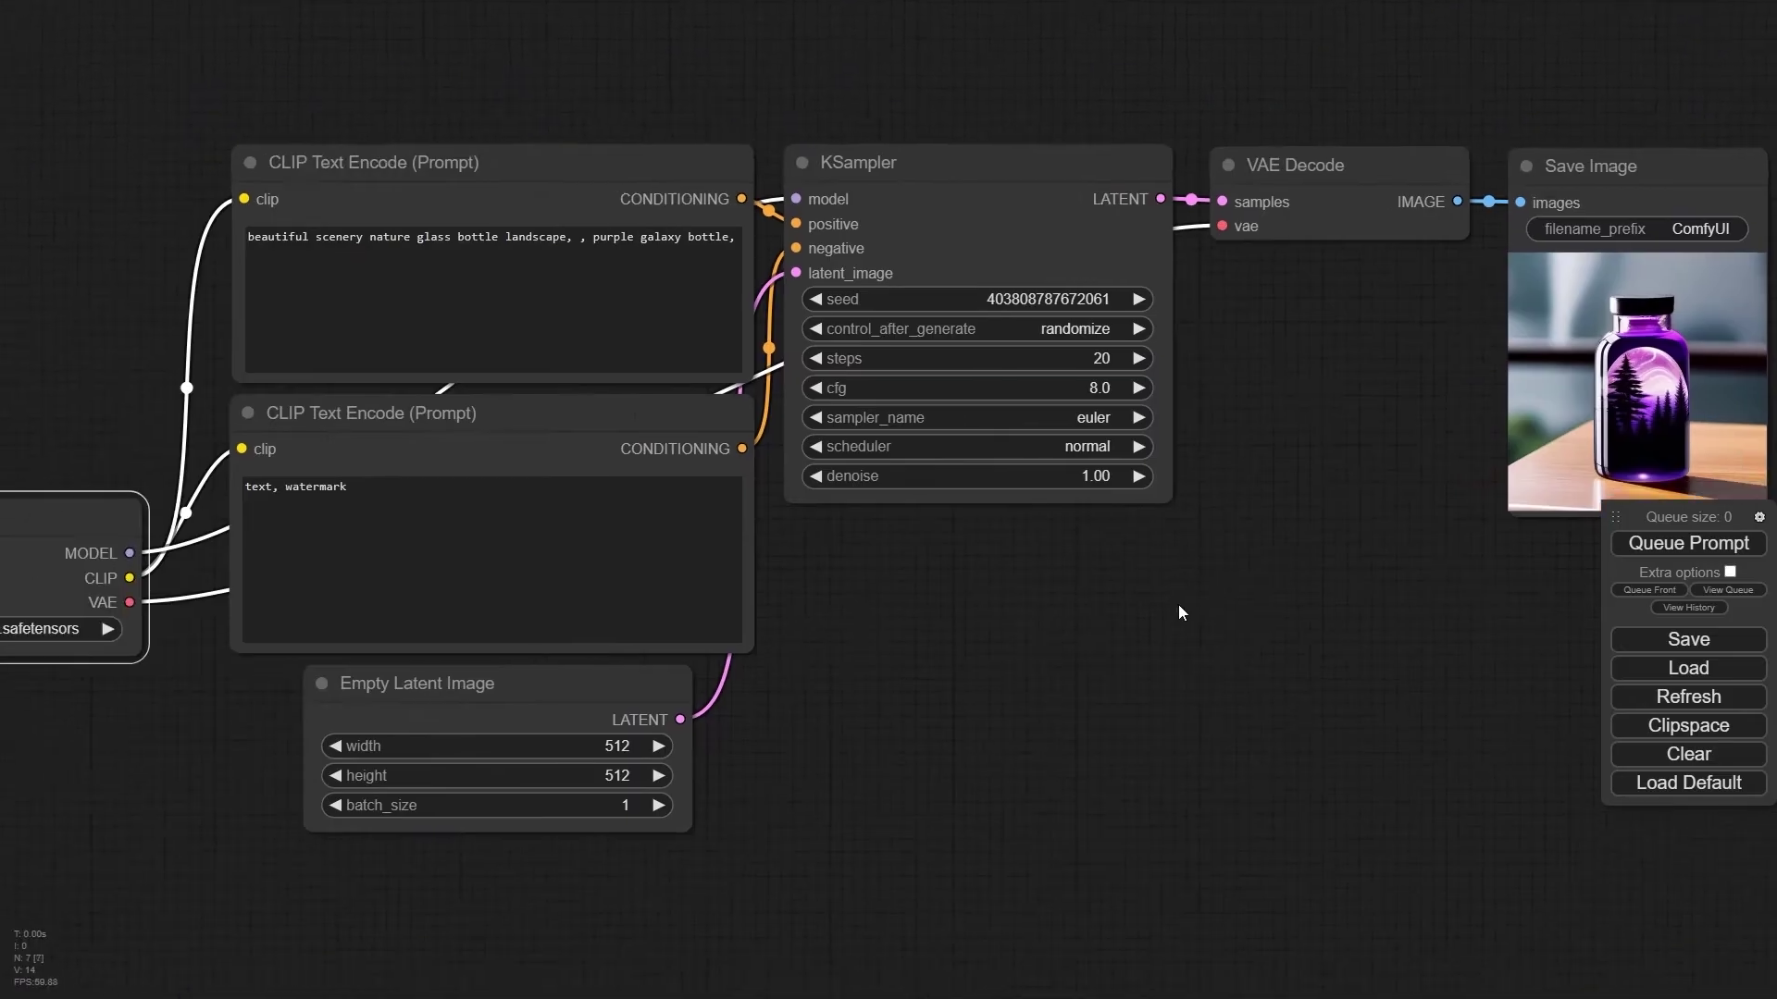
scroll(1181, 613, "down", 5)
scroll(1146, 658, "up", 2)
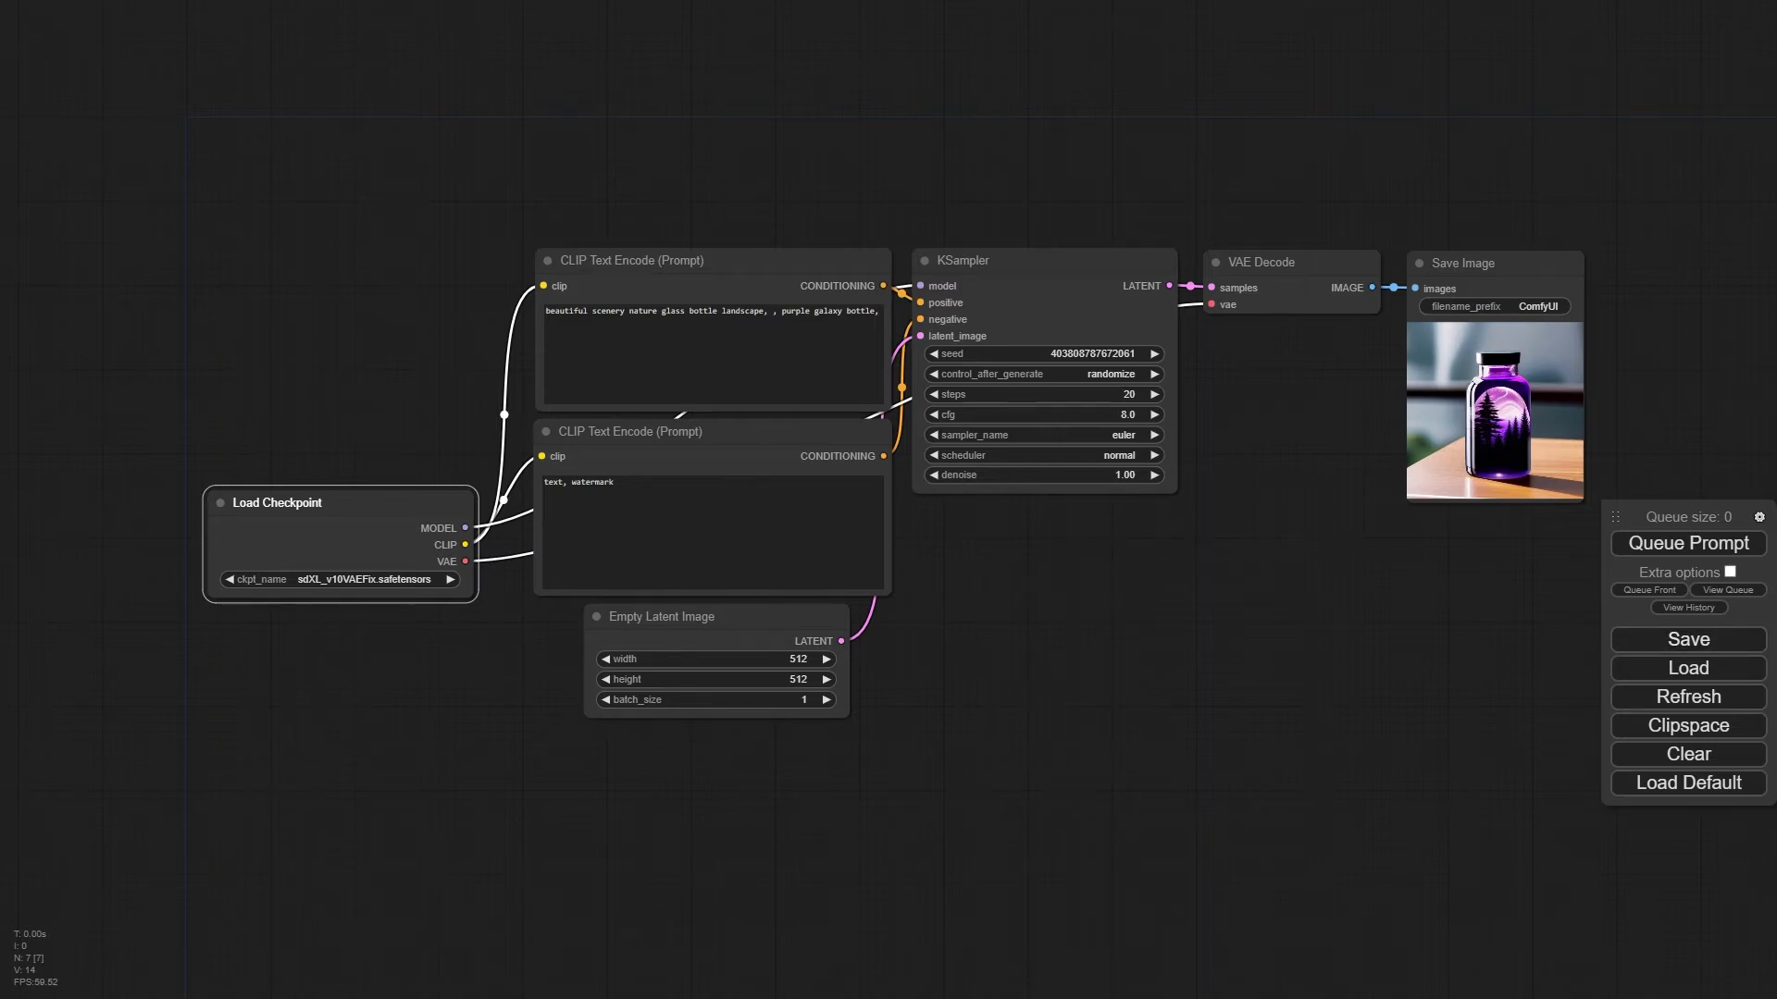
scroll(251, 401, "up", 5)
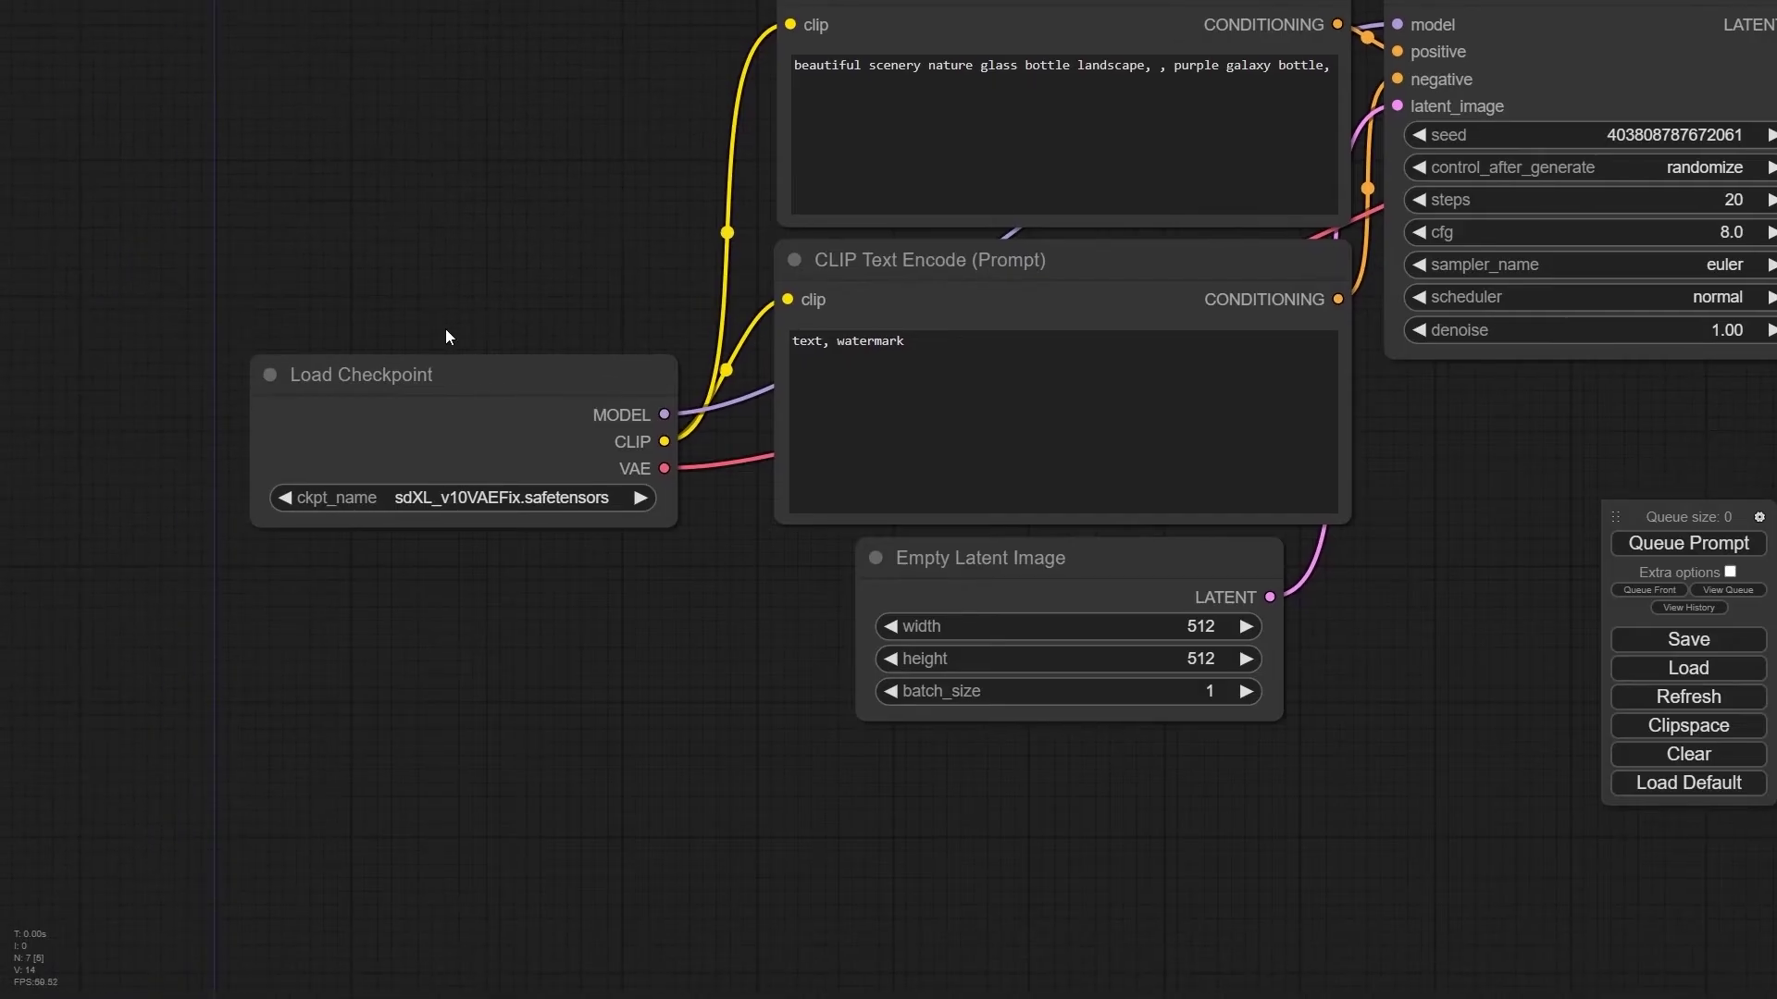
left_click(467, 521)
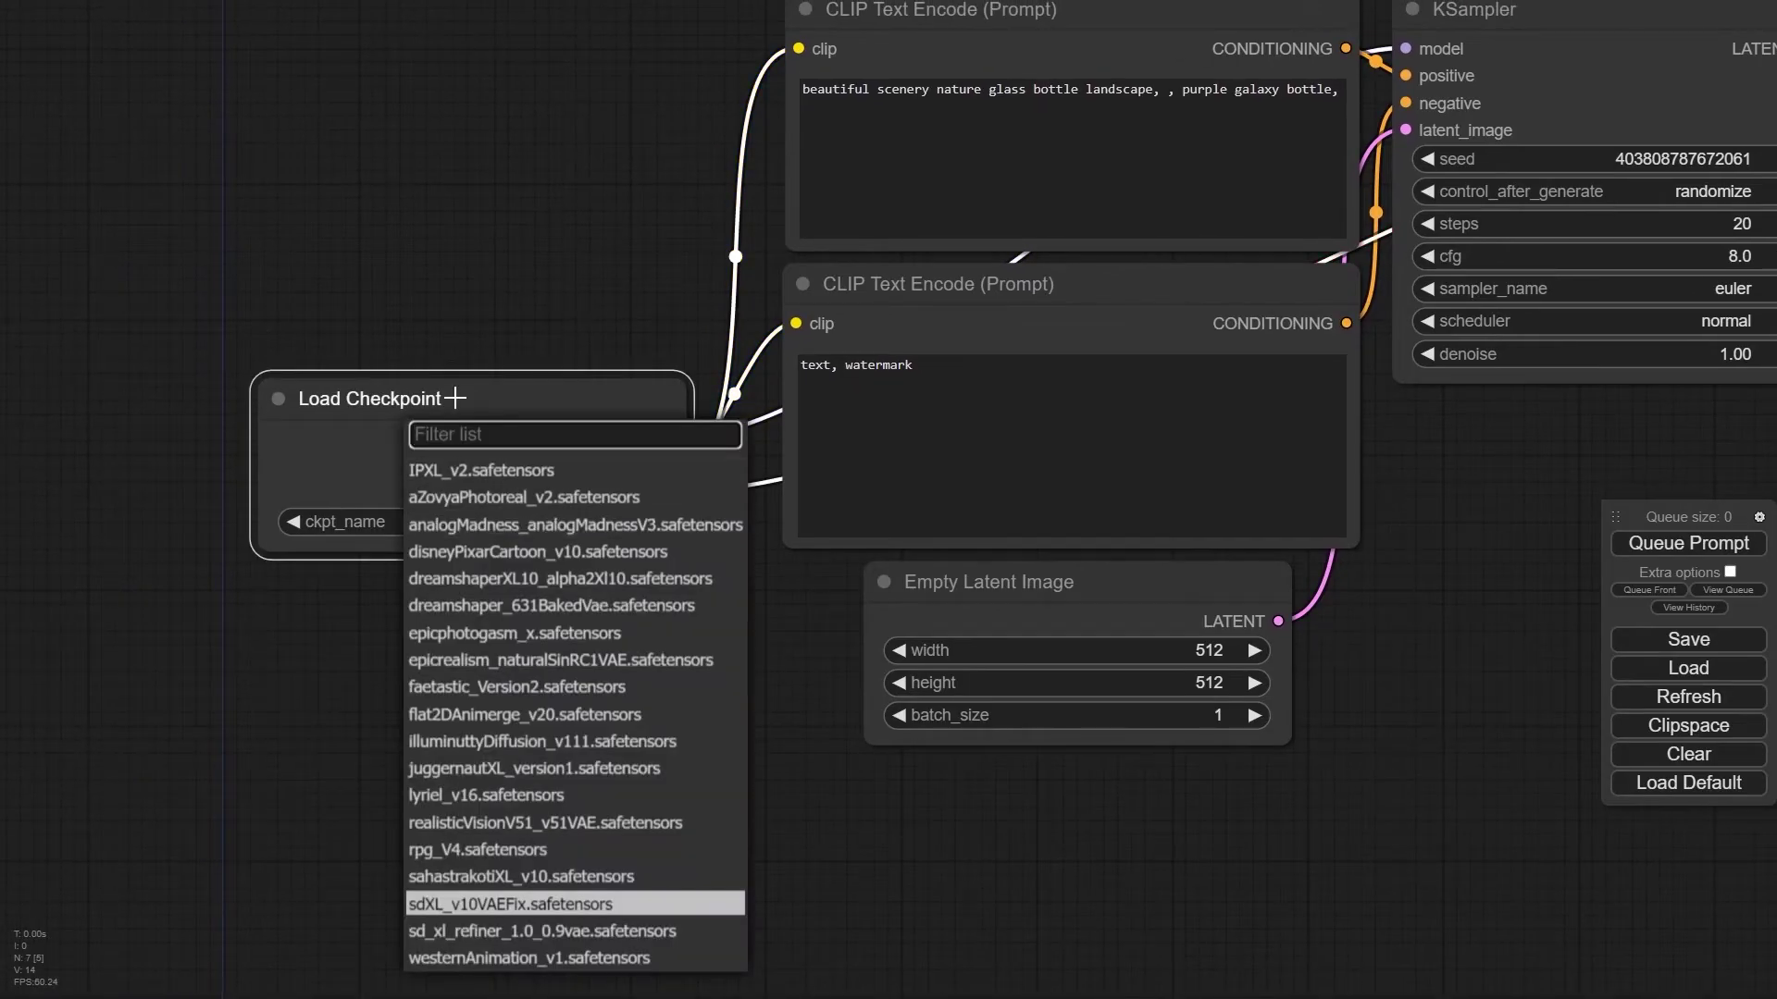
key("Escape")
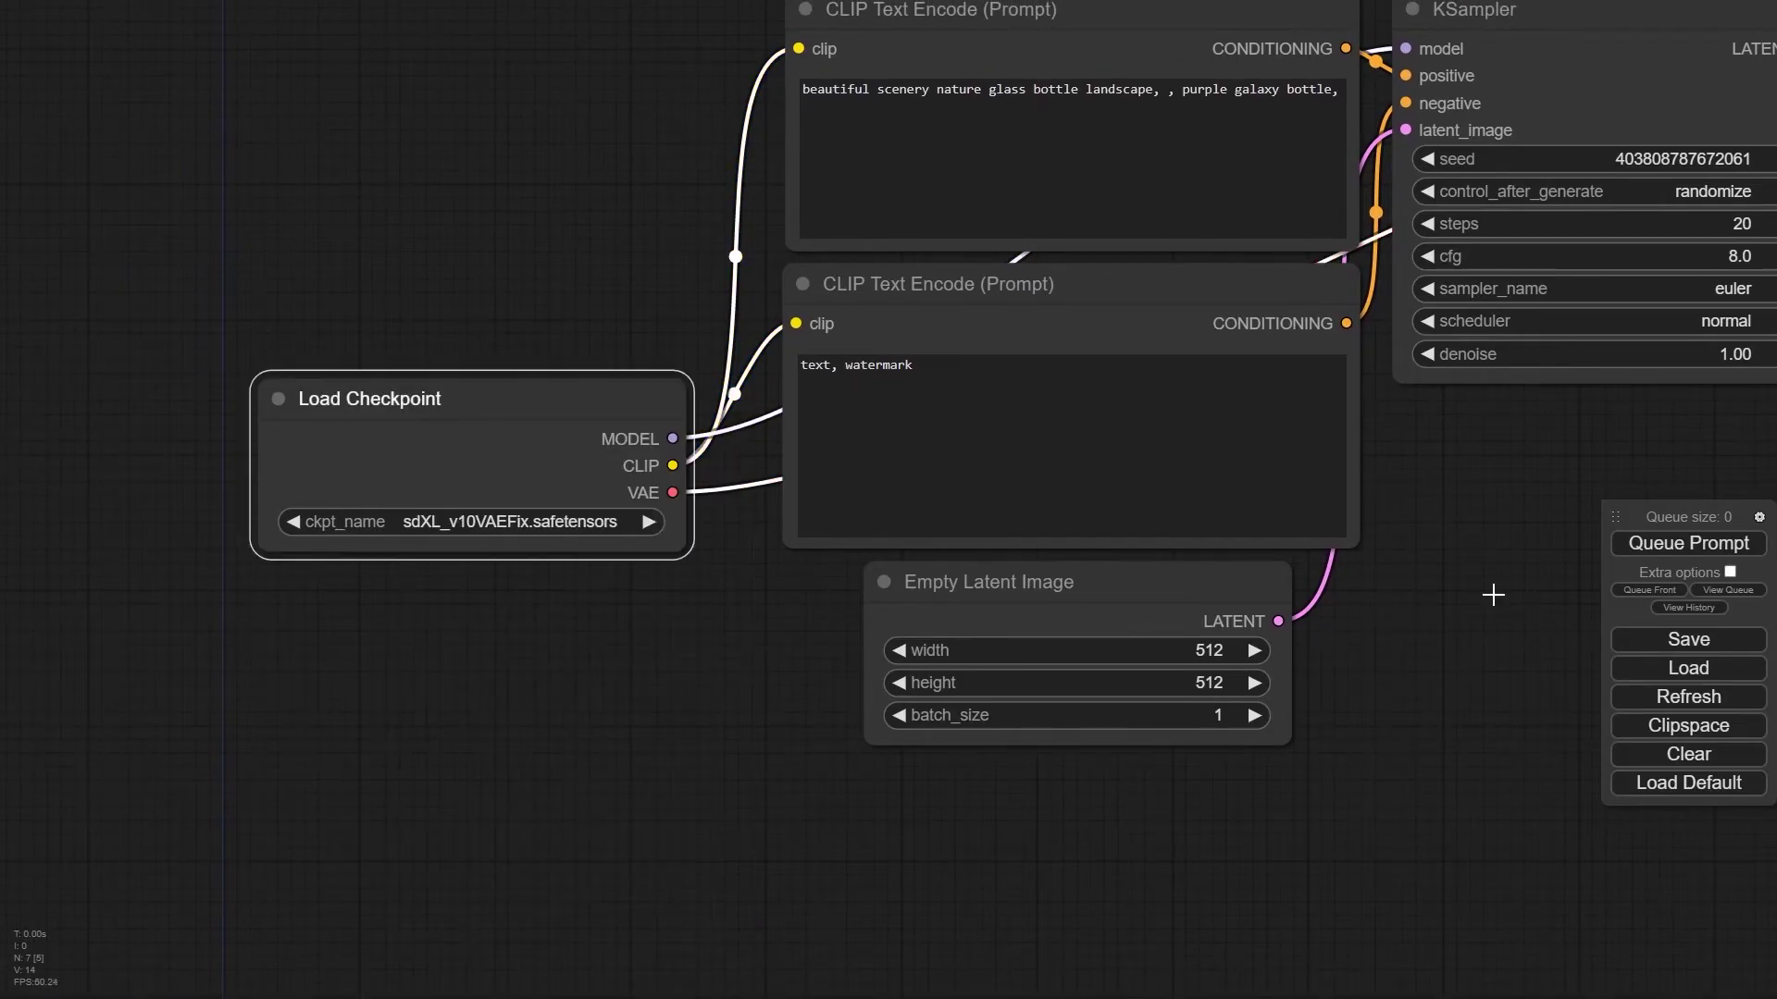
left_click_drag(836, 300, 813, 376)
left_click(924, 87)
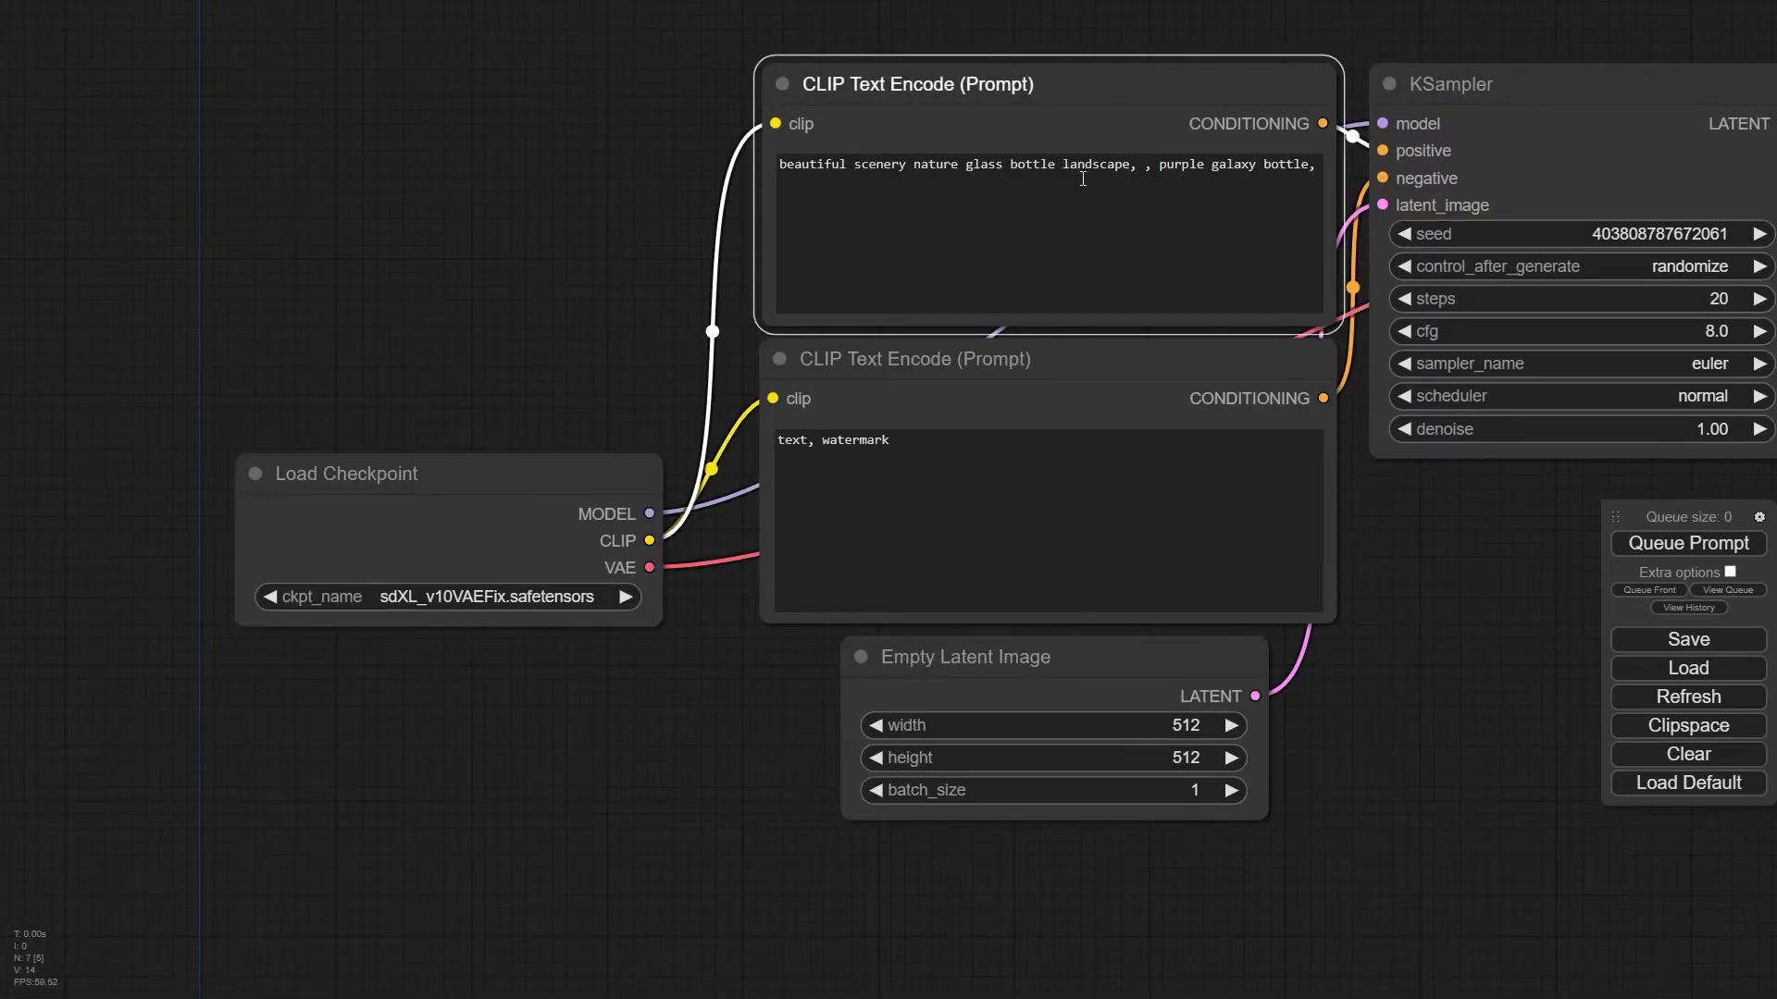
left_click(1040, 370)
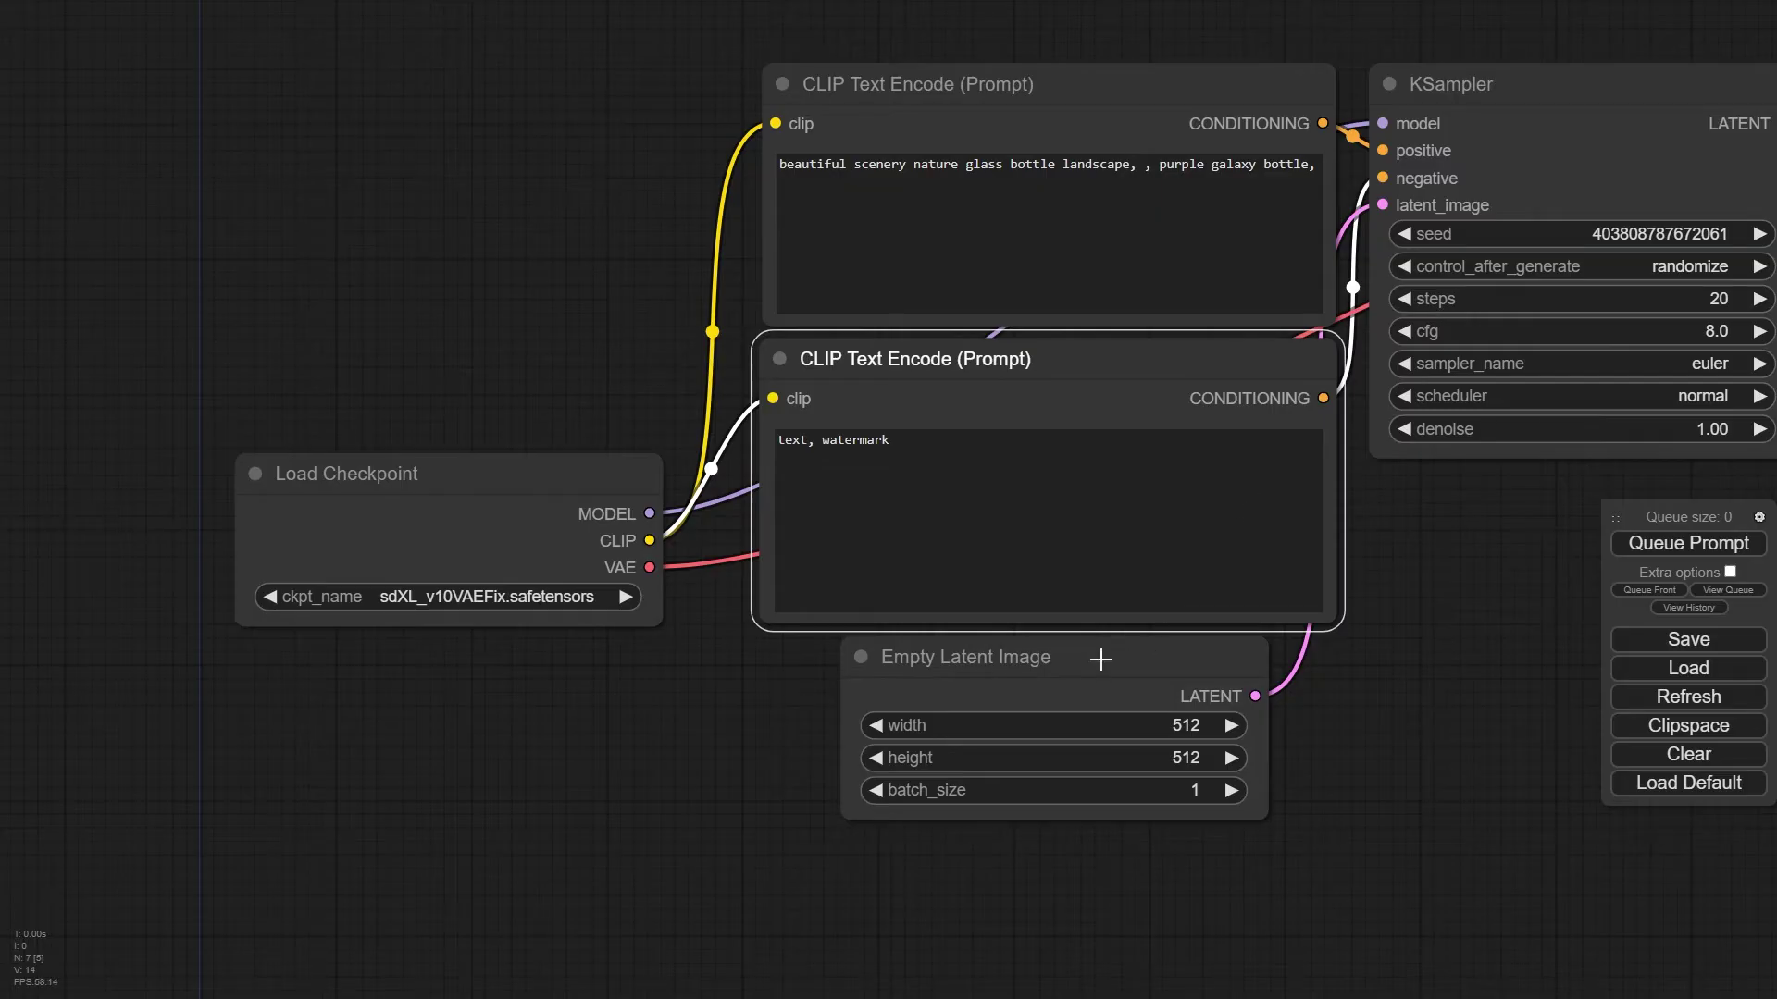
left_click_drag(1101, 659, 1112, 684)
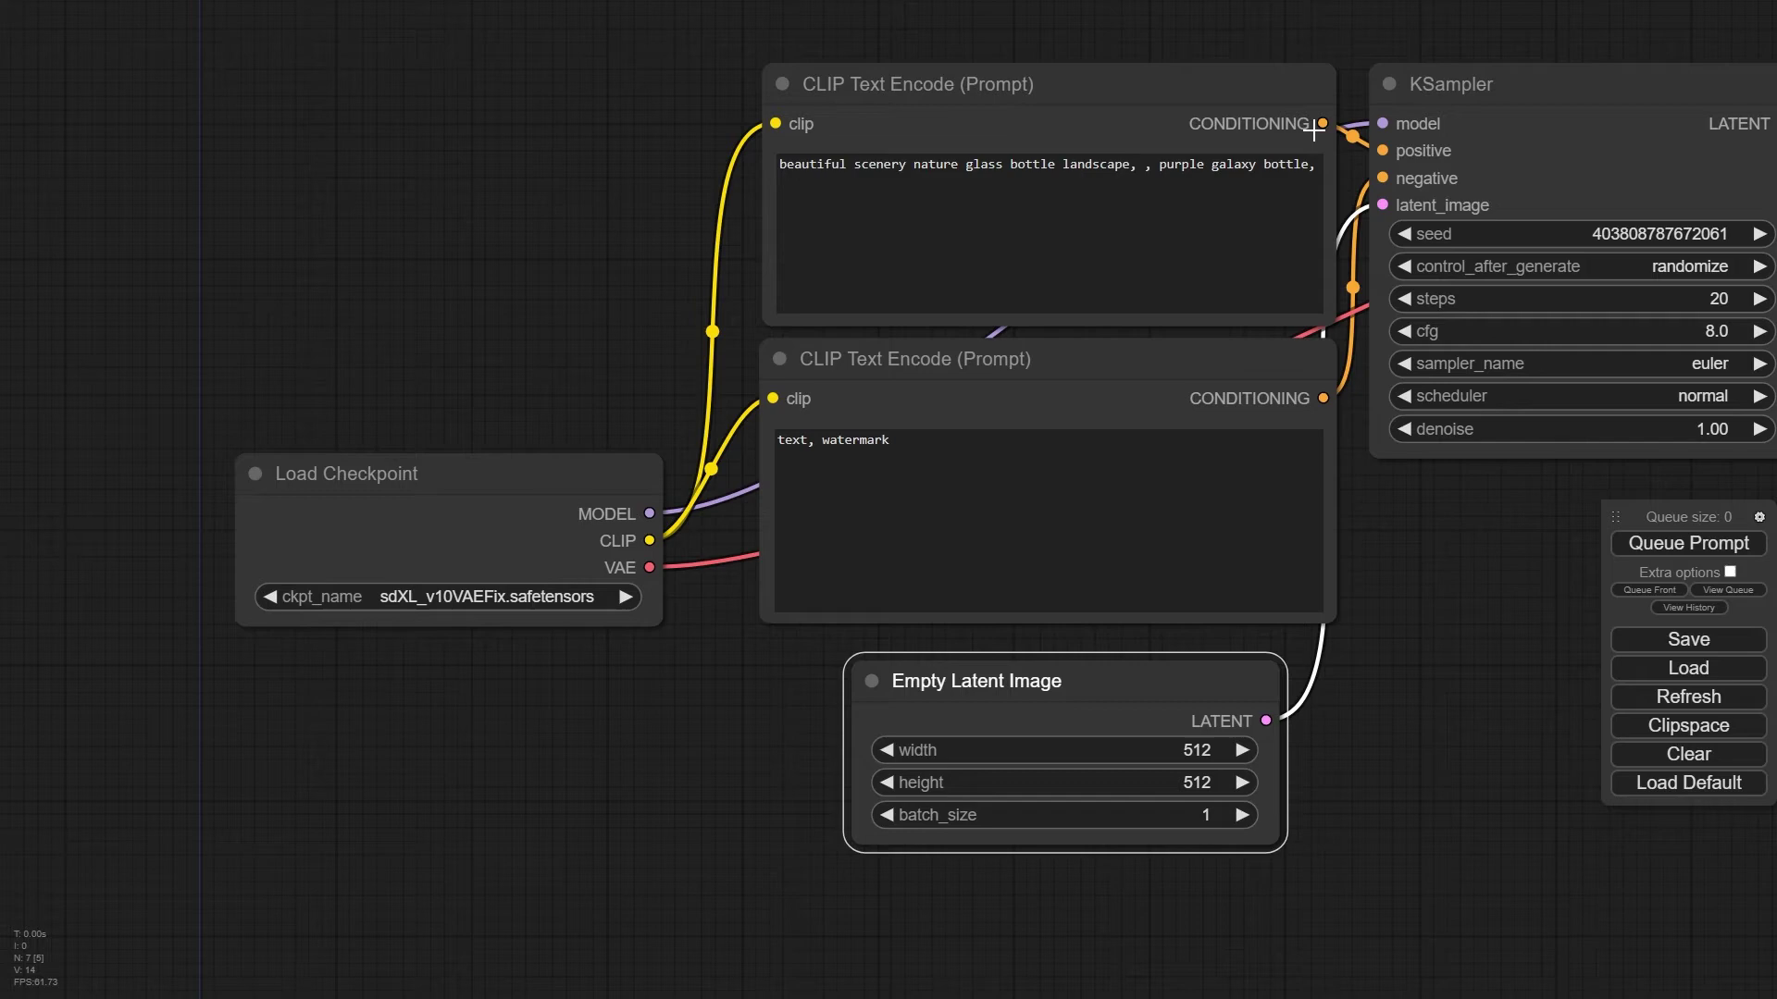
left_click(566, 498)
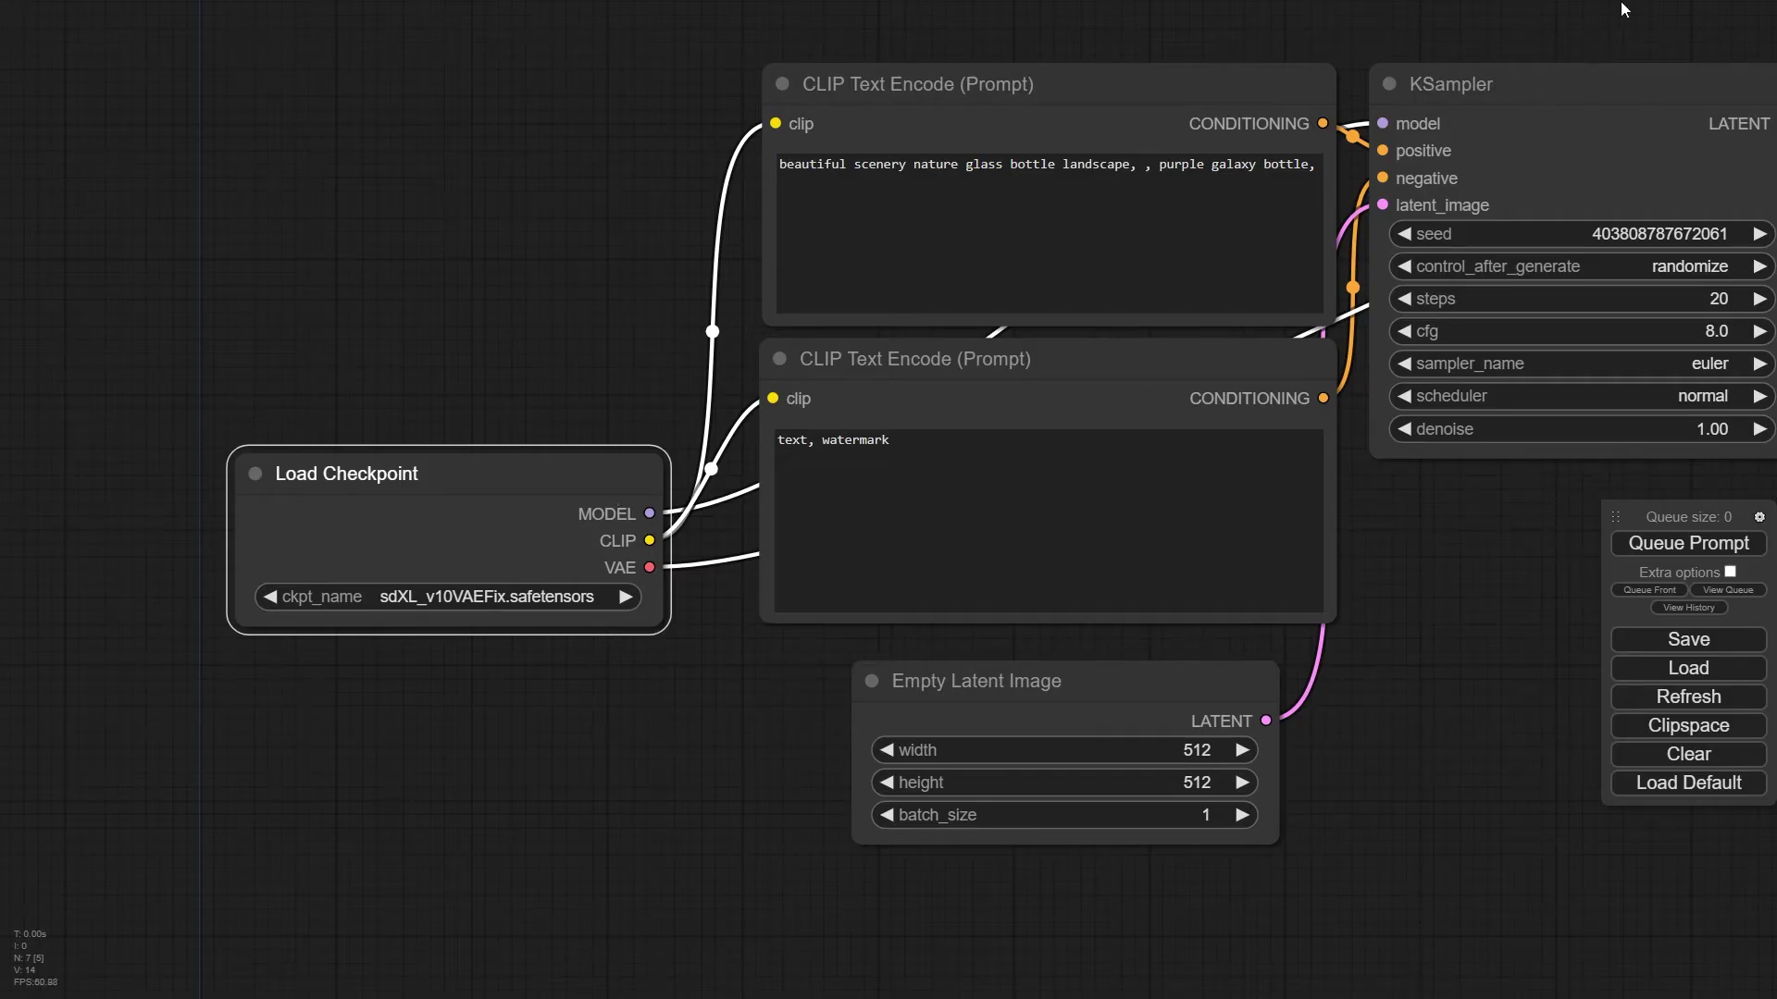
left_click_drag(1619, 2, 1197, 128)
left_click(1197, 128)
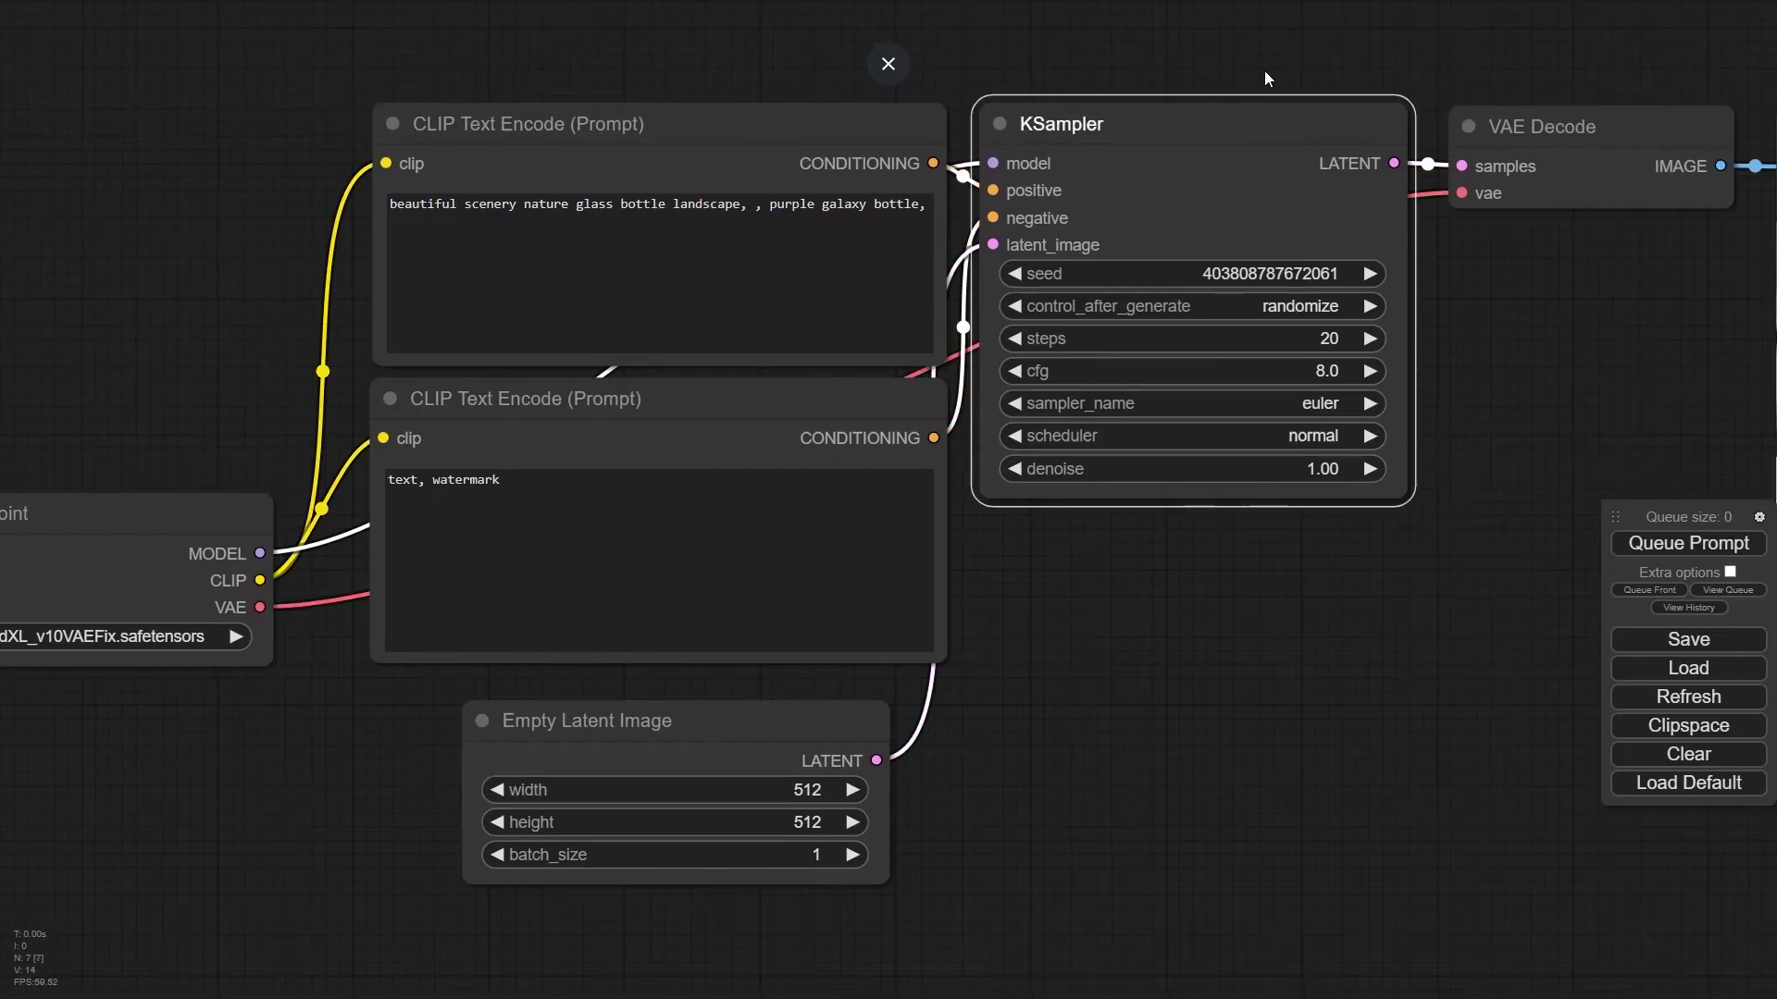
mouse_move(1264, 70)
left_mouse_down()
mouse_move(1239, 47)
mouse_move(1235, 70)
left_mouse_up()
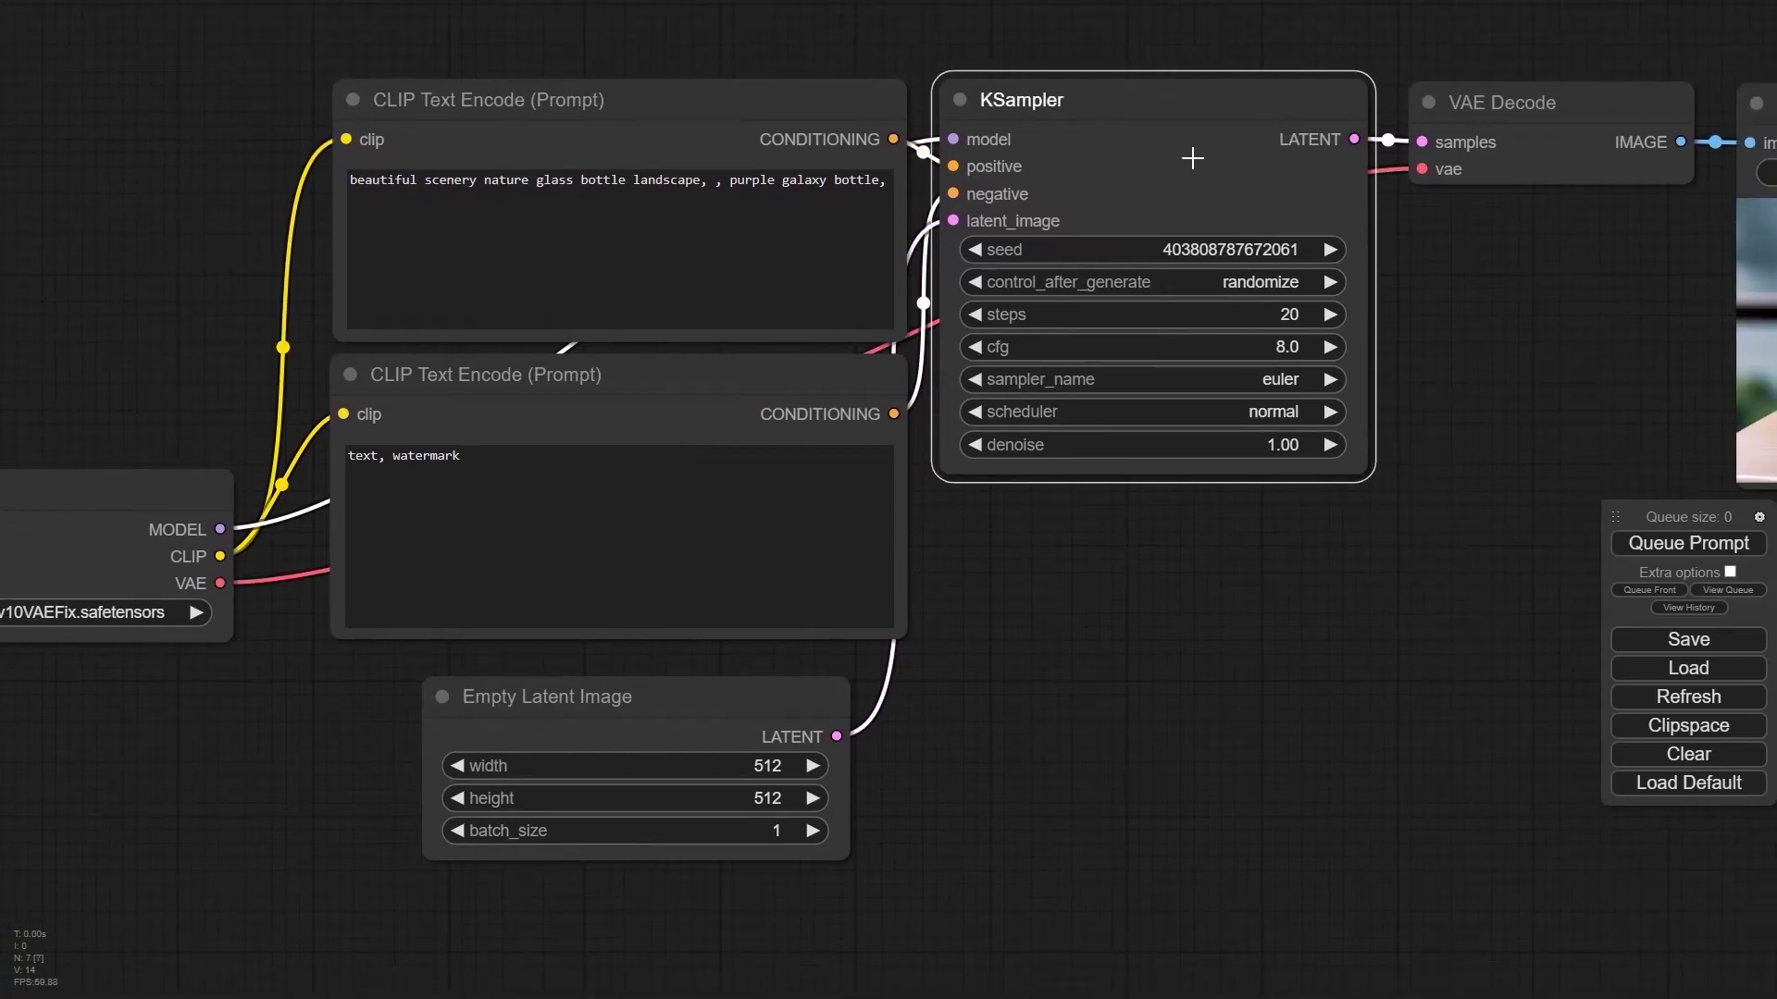
left_click(1501, 105)
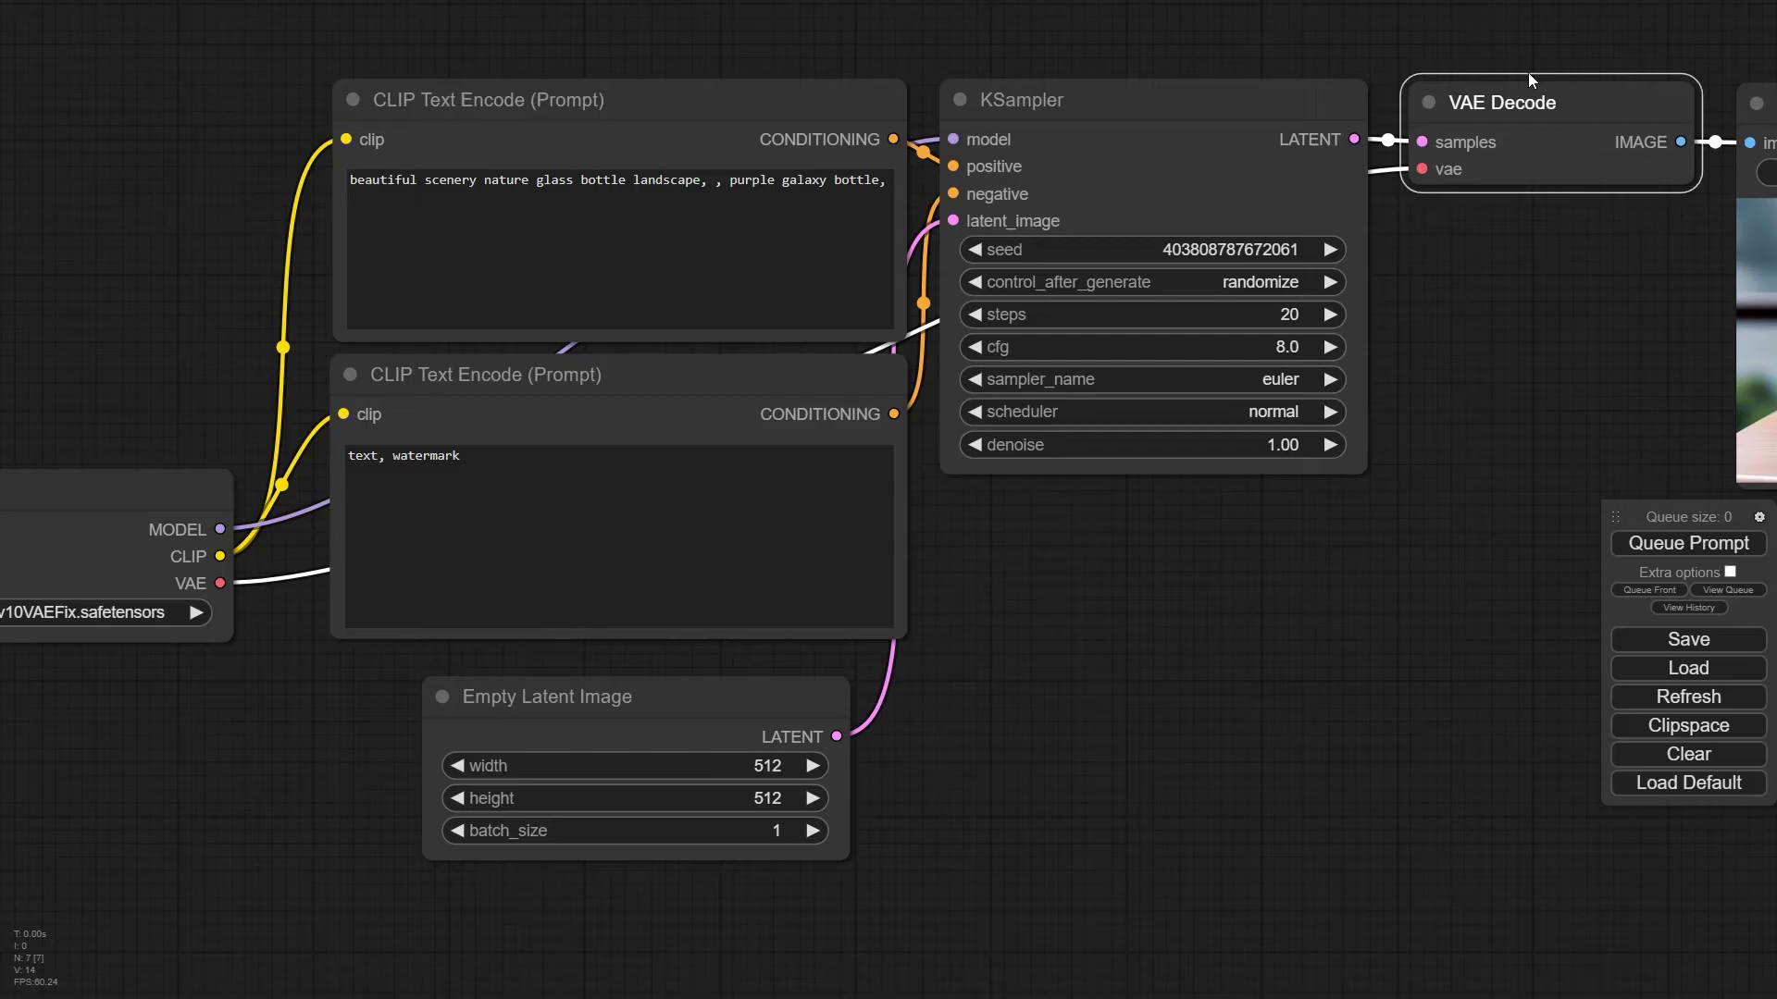
left_click_drag(1595, 43, 1179, 63)
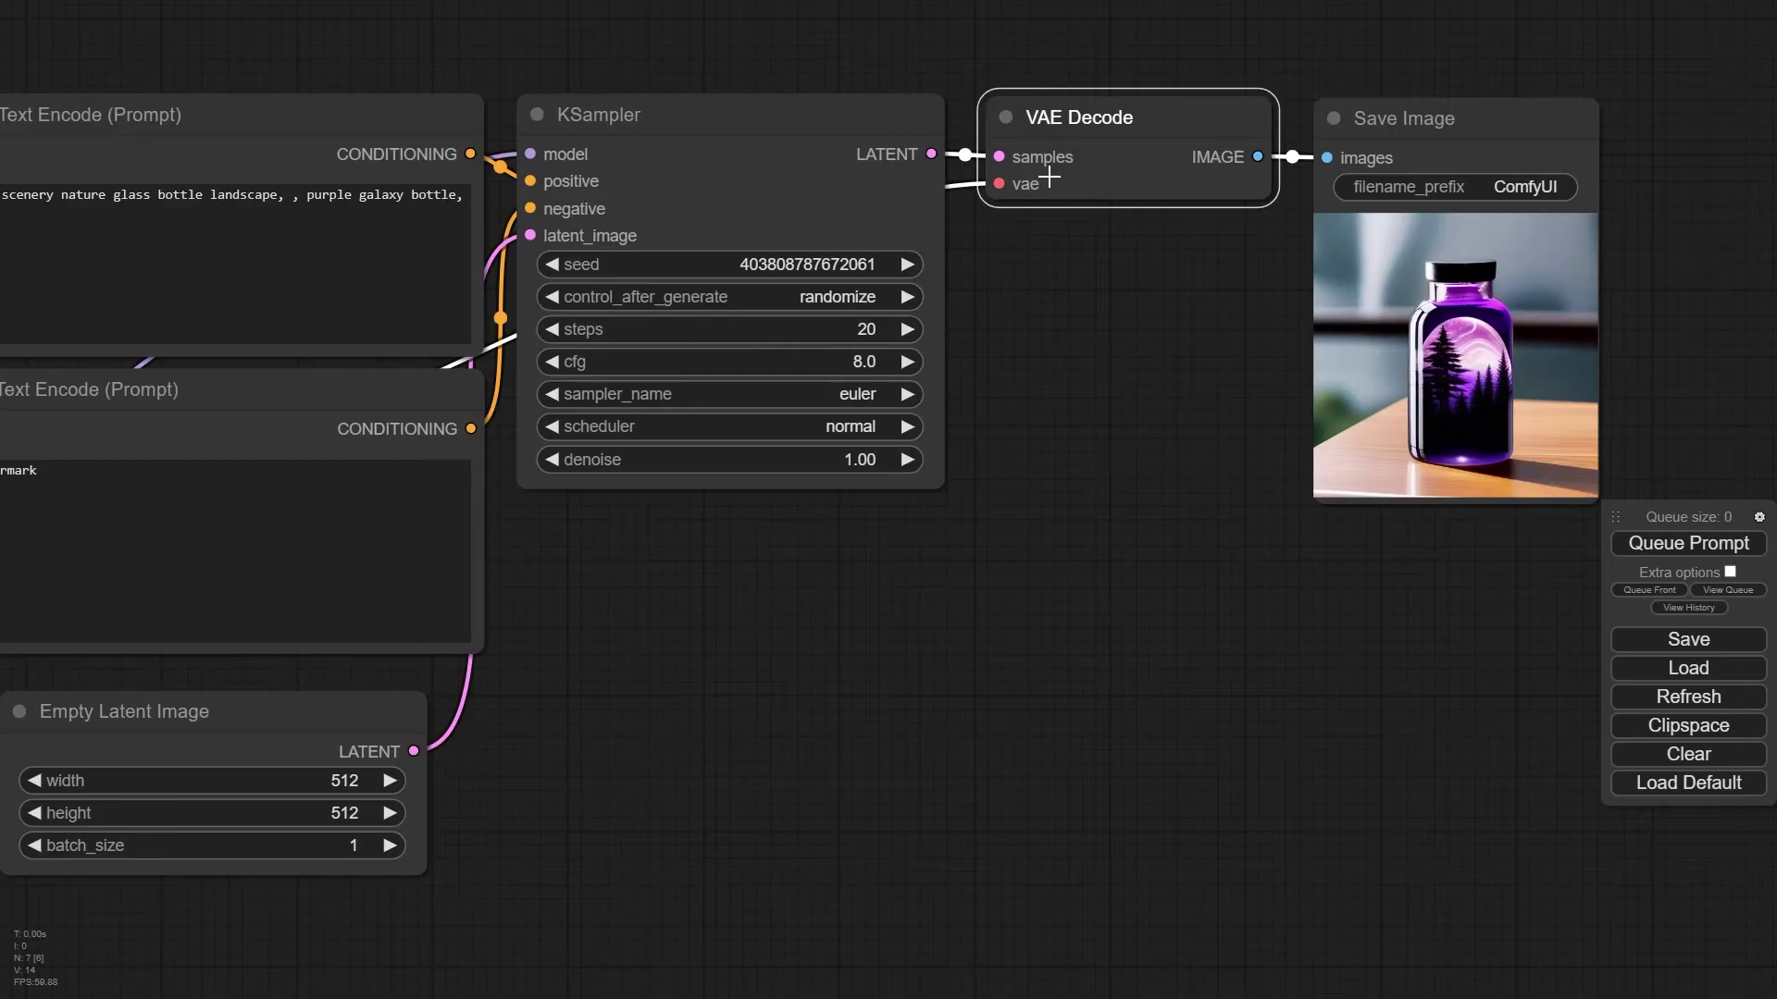
scroll(1439, 277, "up", 5)
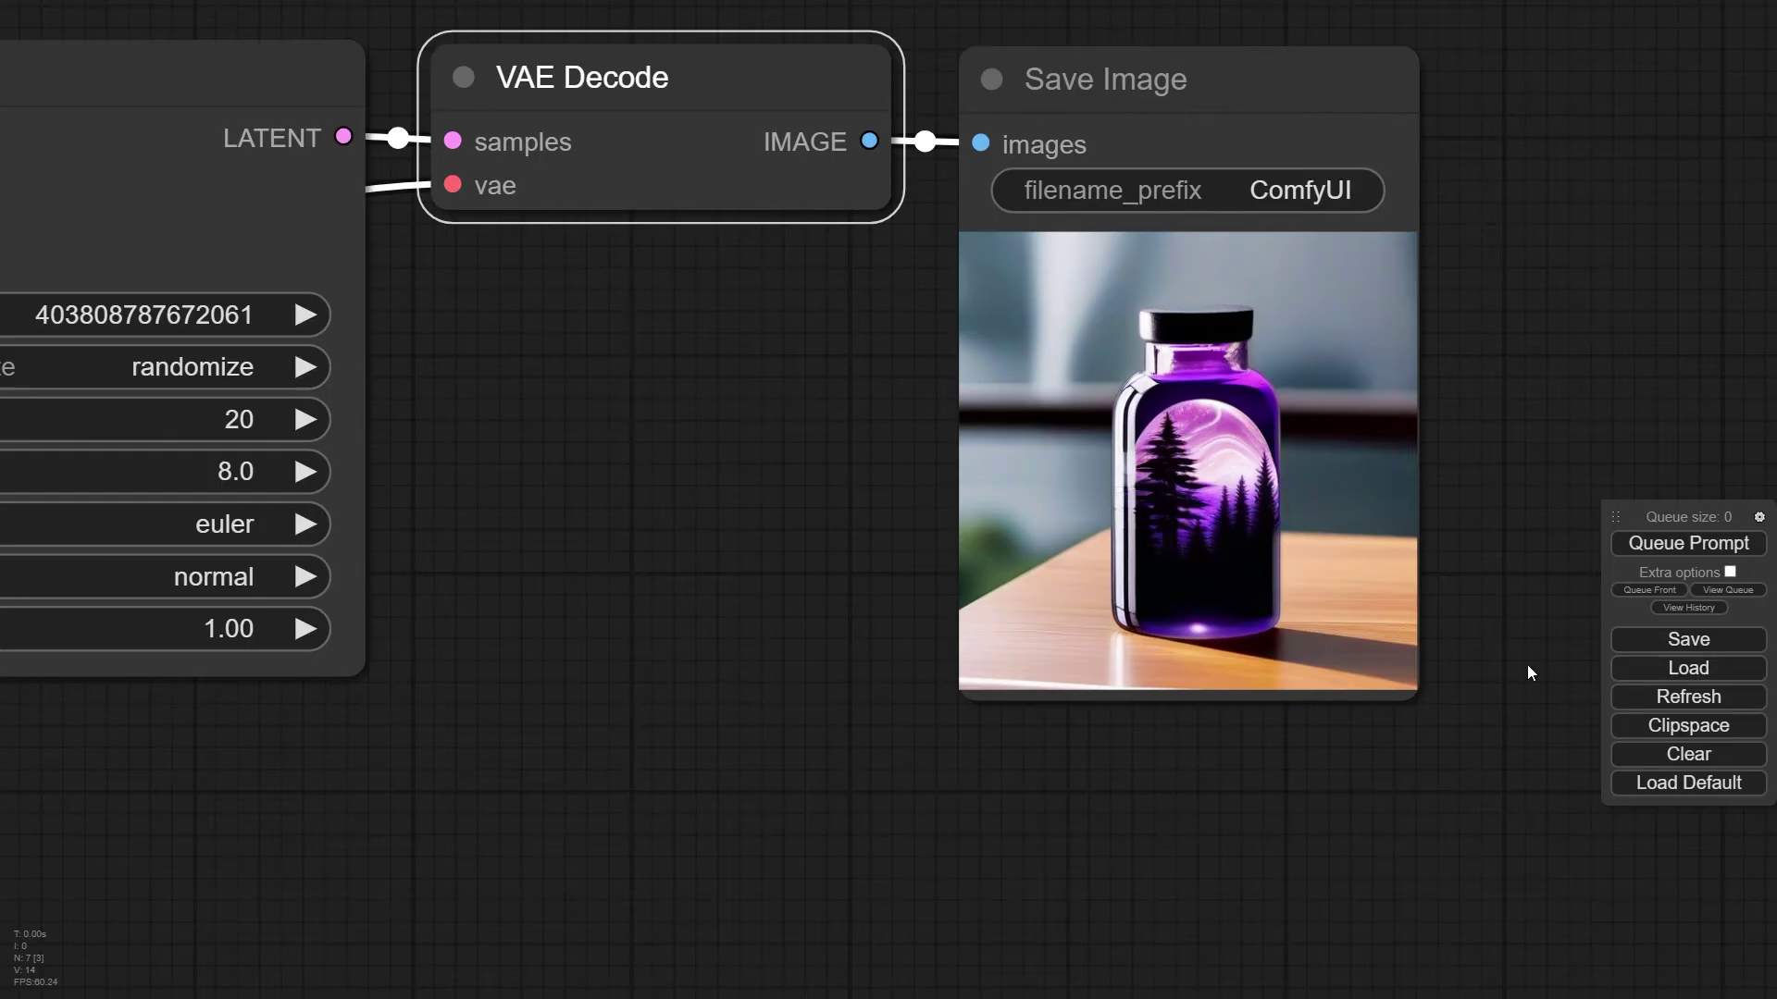
scroll(1221, 474, "down", 9)
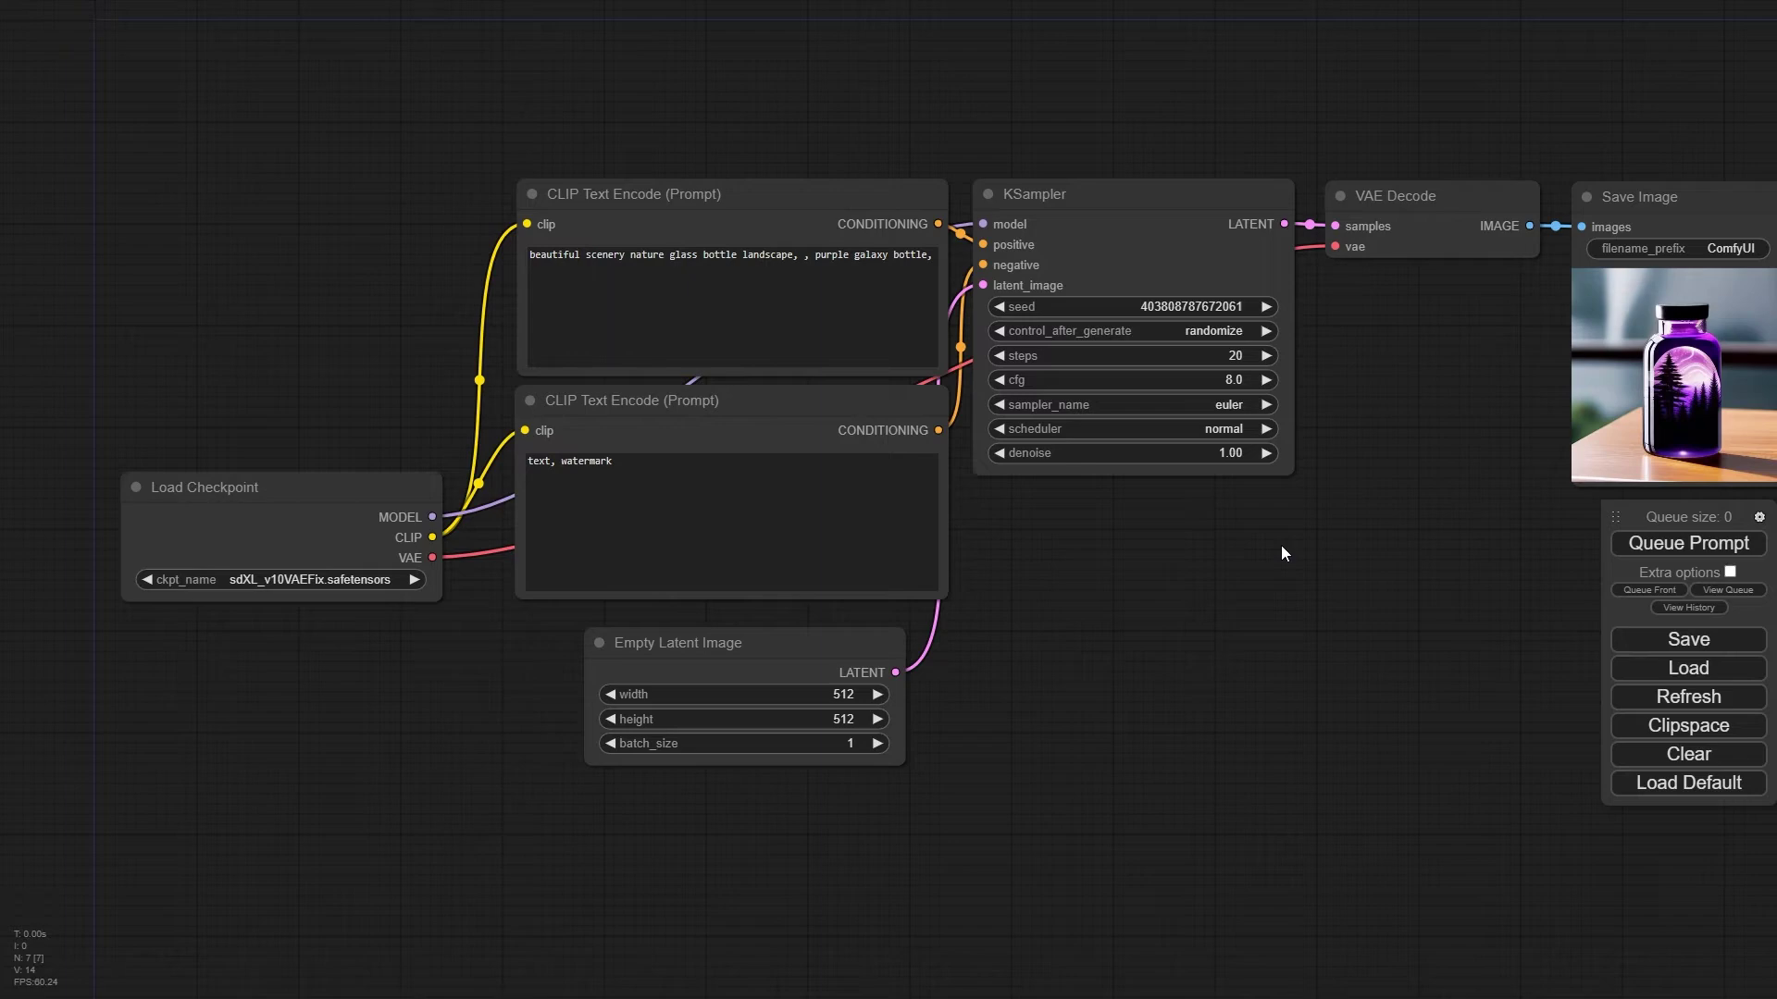
Step: Re-centre the graph, then scroll the ComfyUI-Manager README to the portable-version installation steps
left_click_drag(1282, 546, 1209, 531)
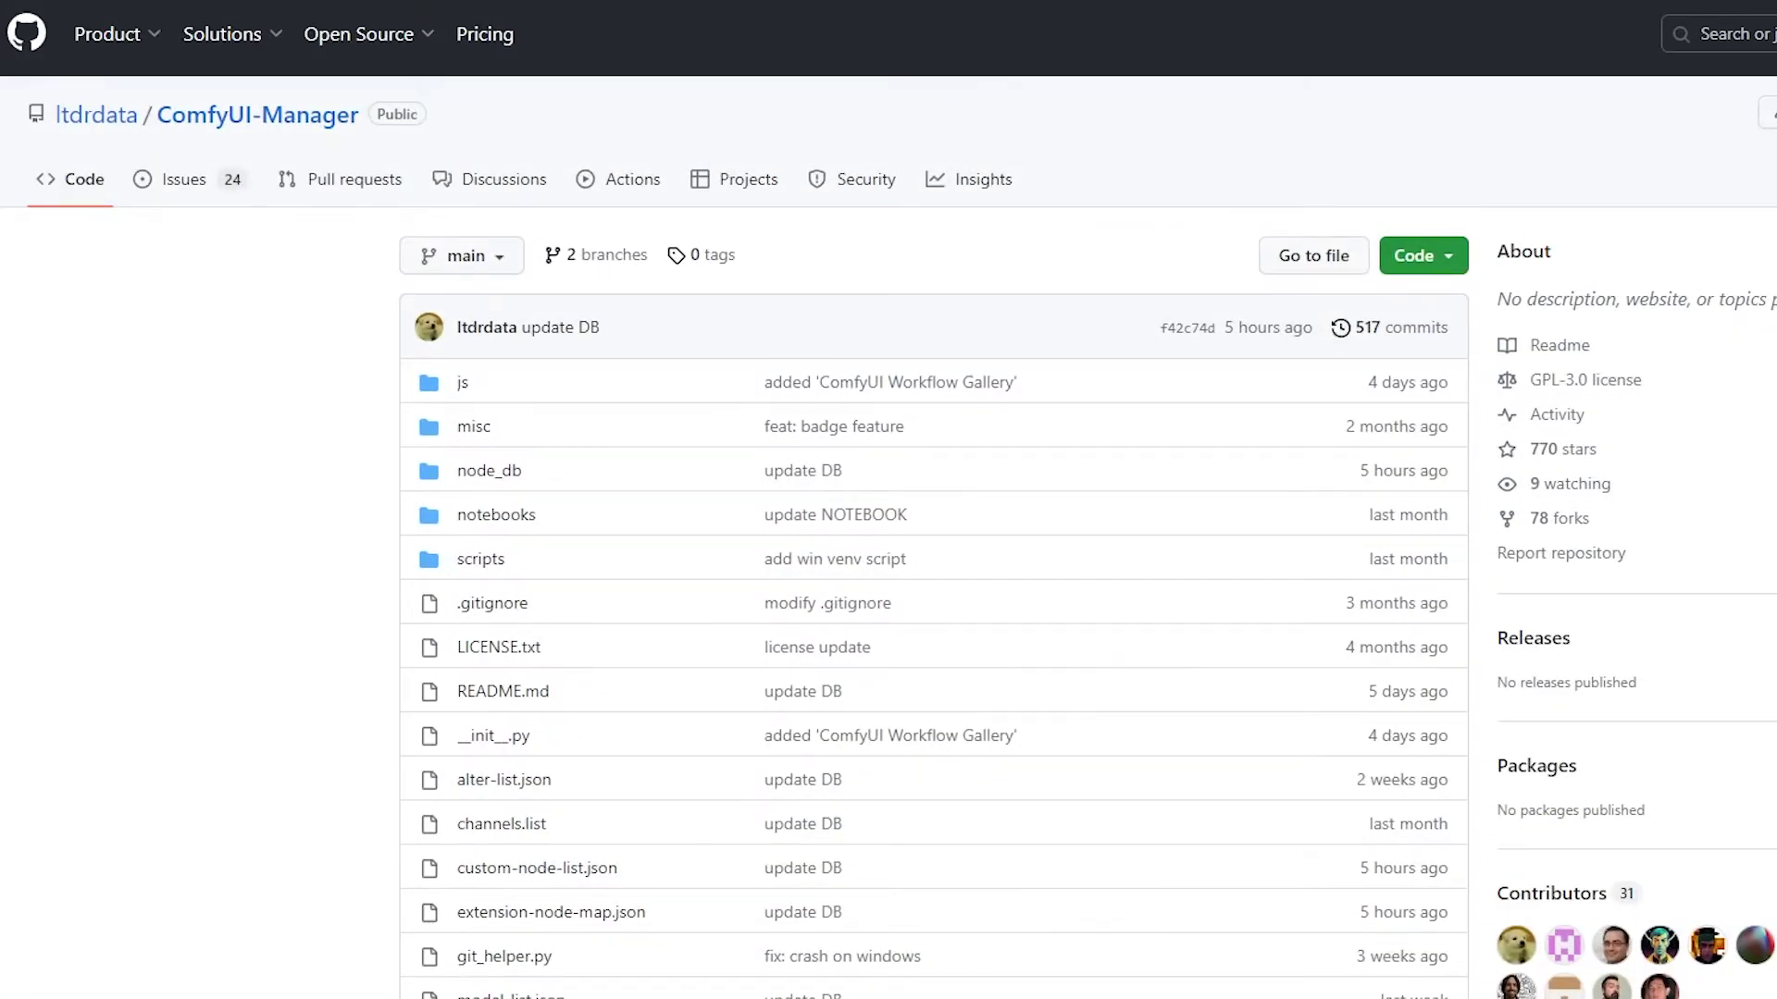
scroll(933, 499, "down", 13)
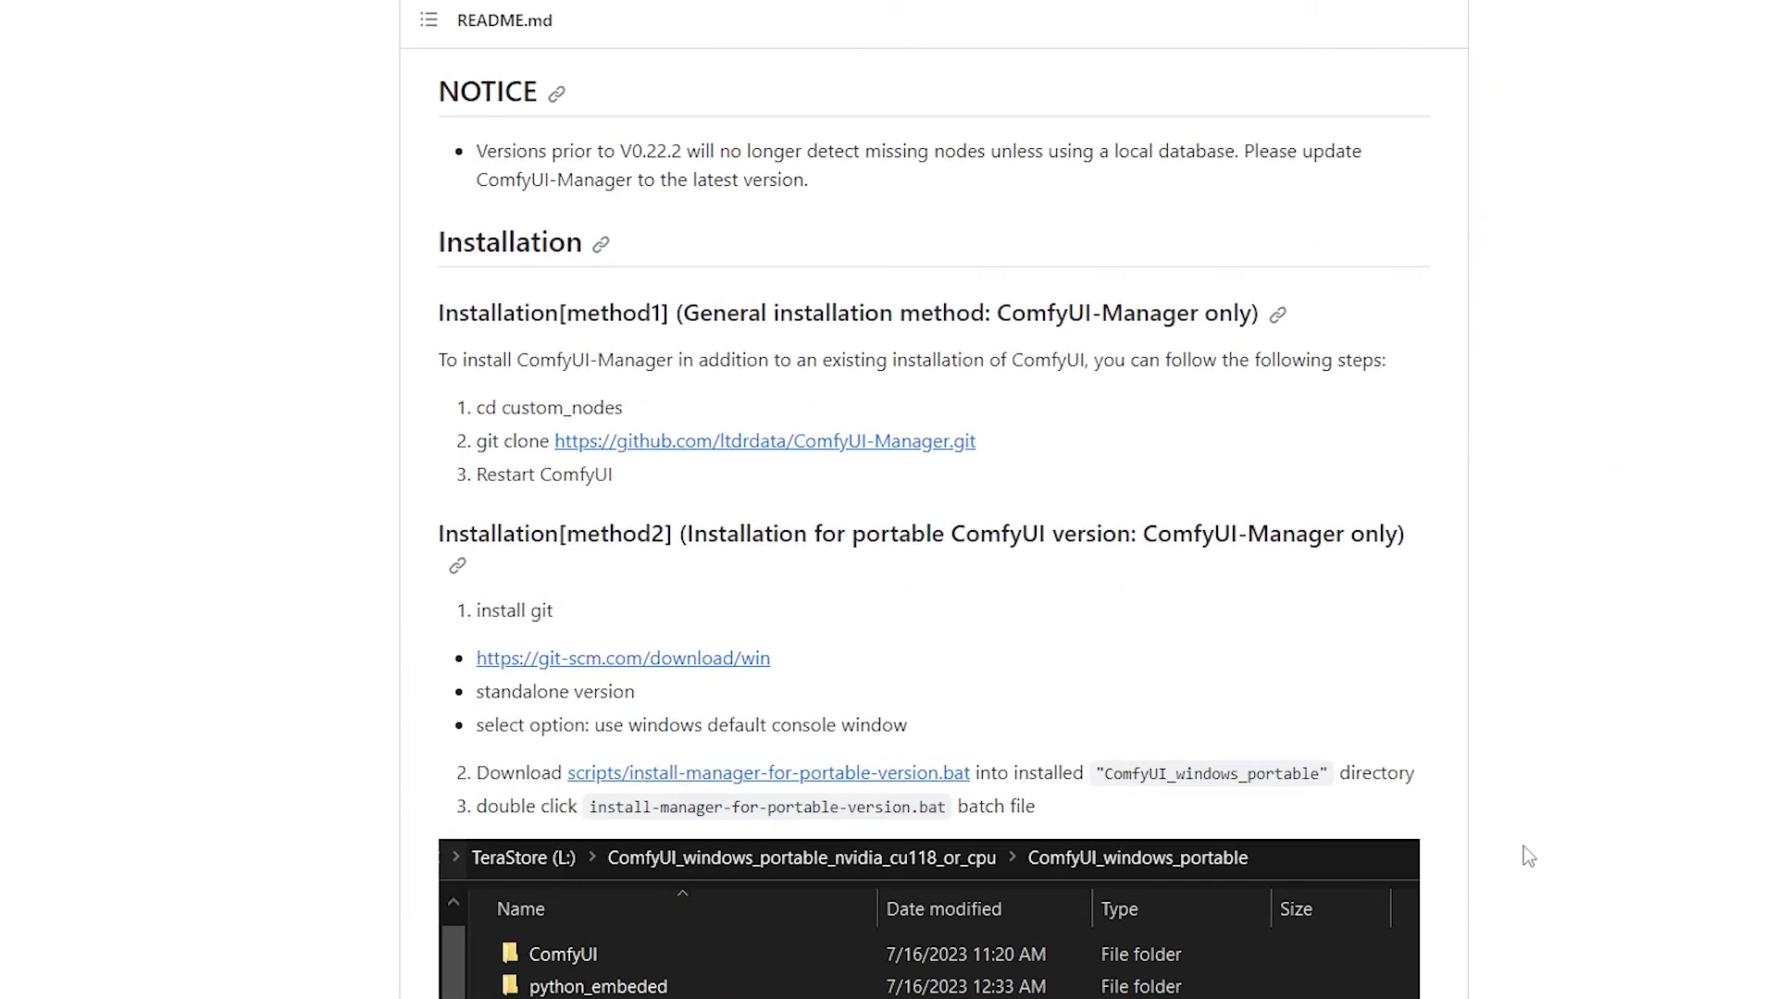
scroll(933, 500, "down", 2)
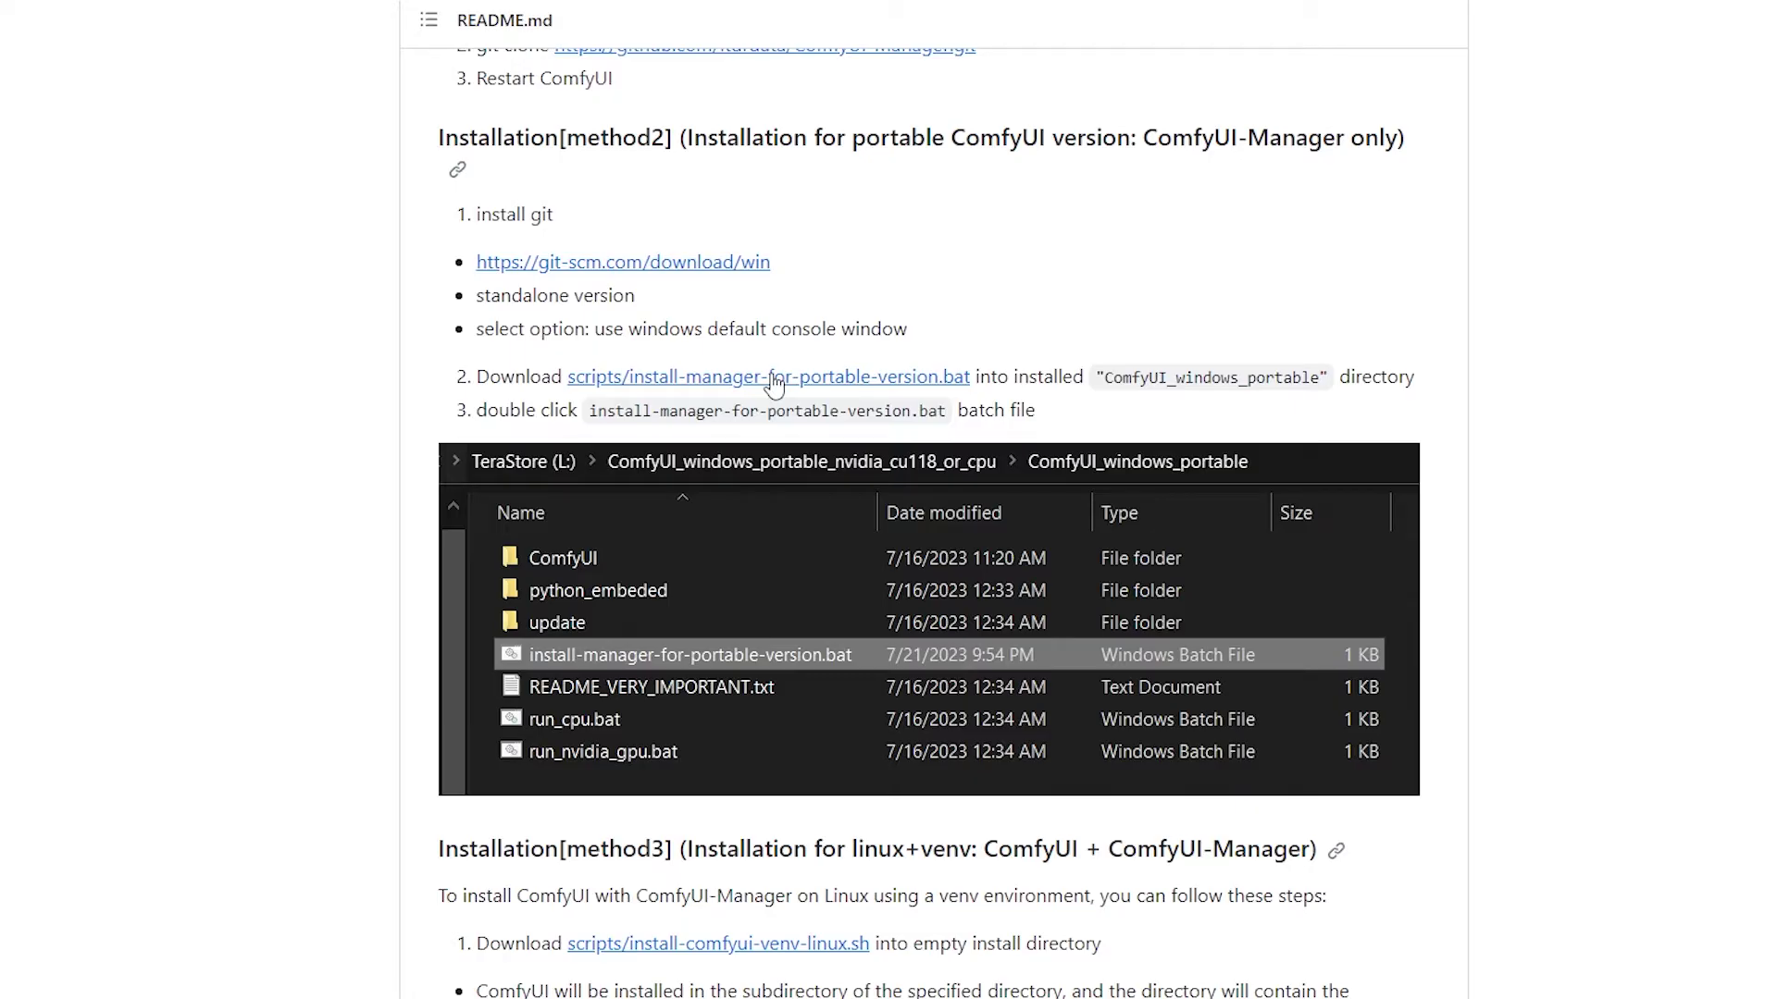
Step: Save install-manager-for-portable-version.bat into C:\ComfyUI_windows_portable
right_click(791, 384)
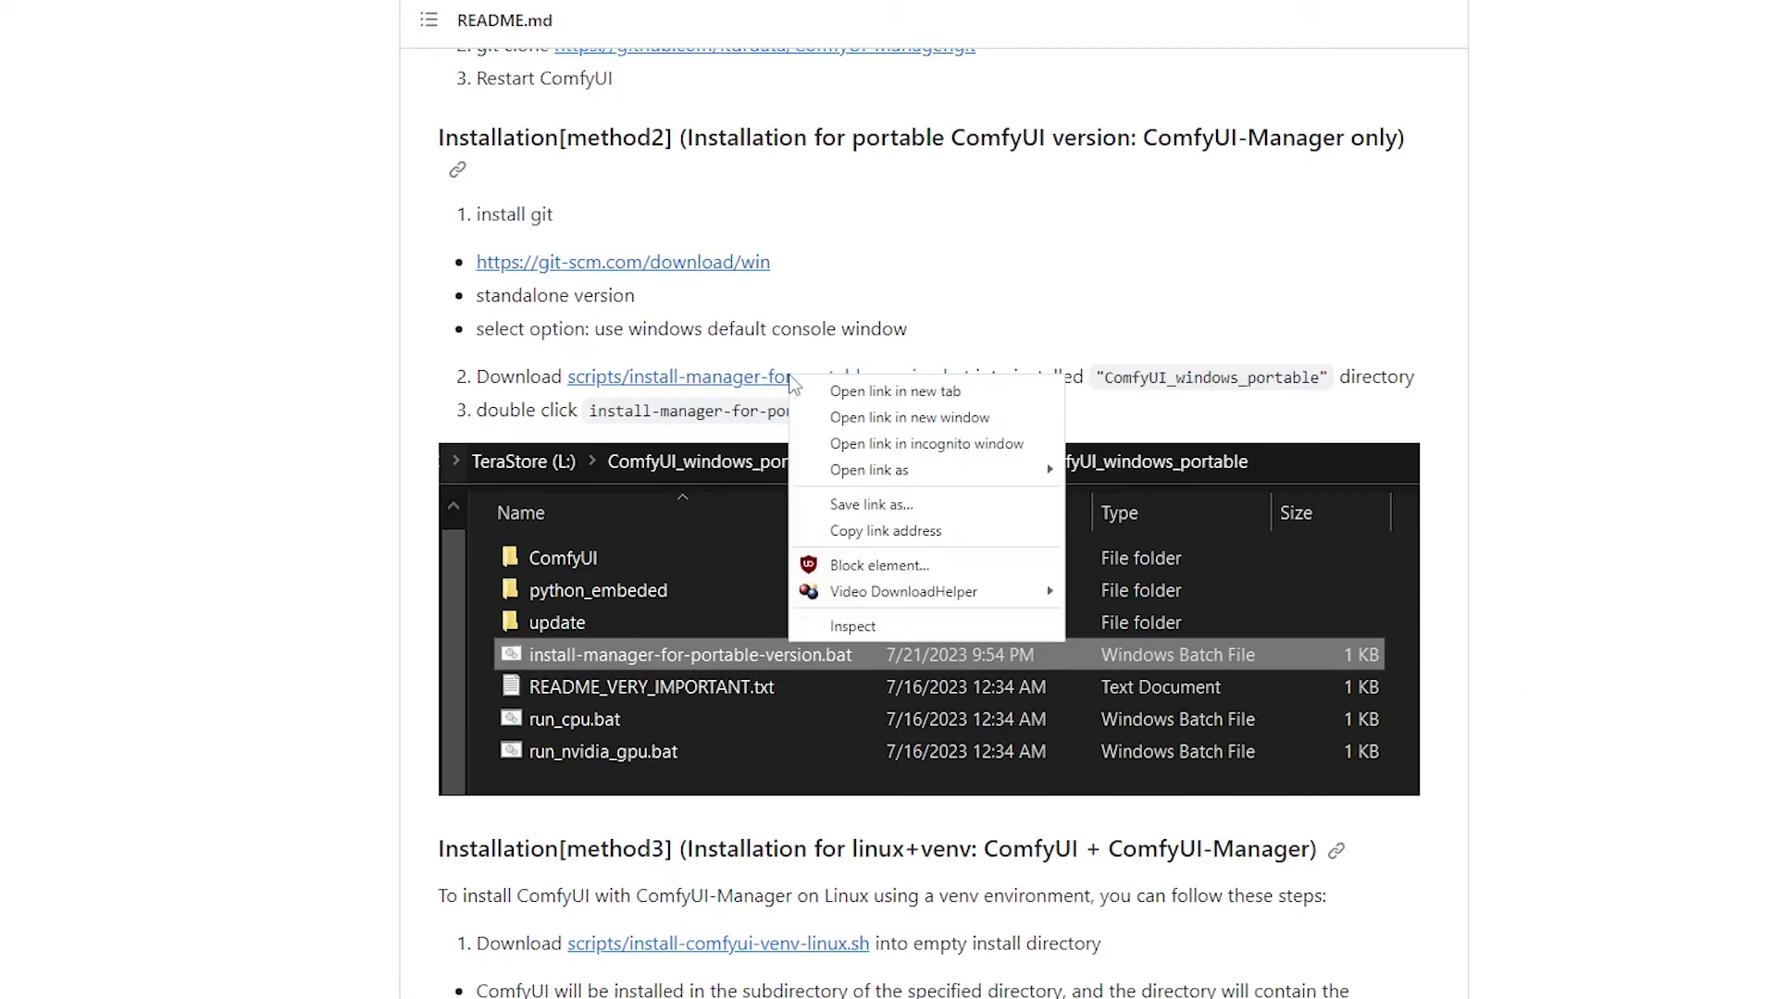
left_click(897, 505)
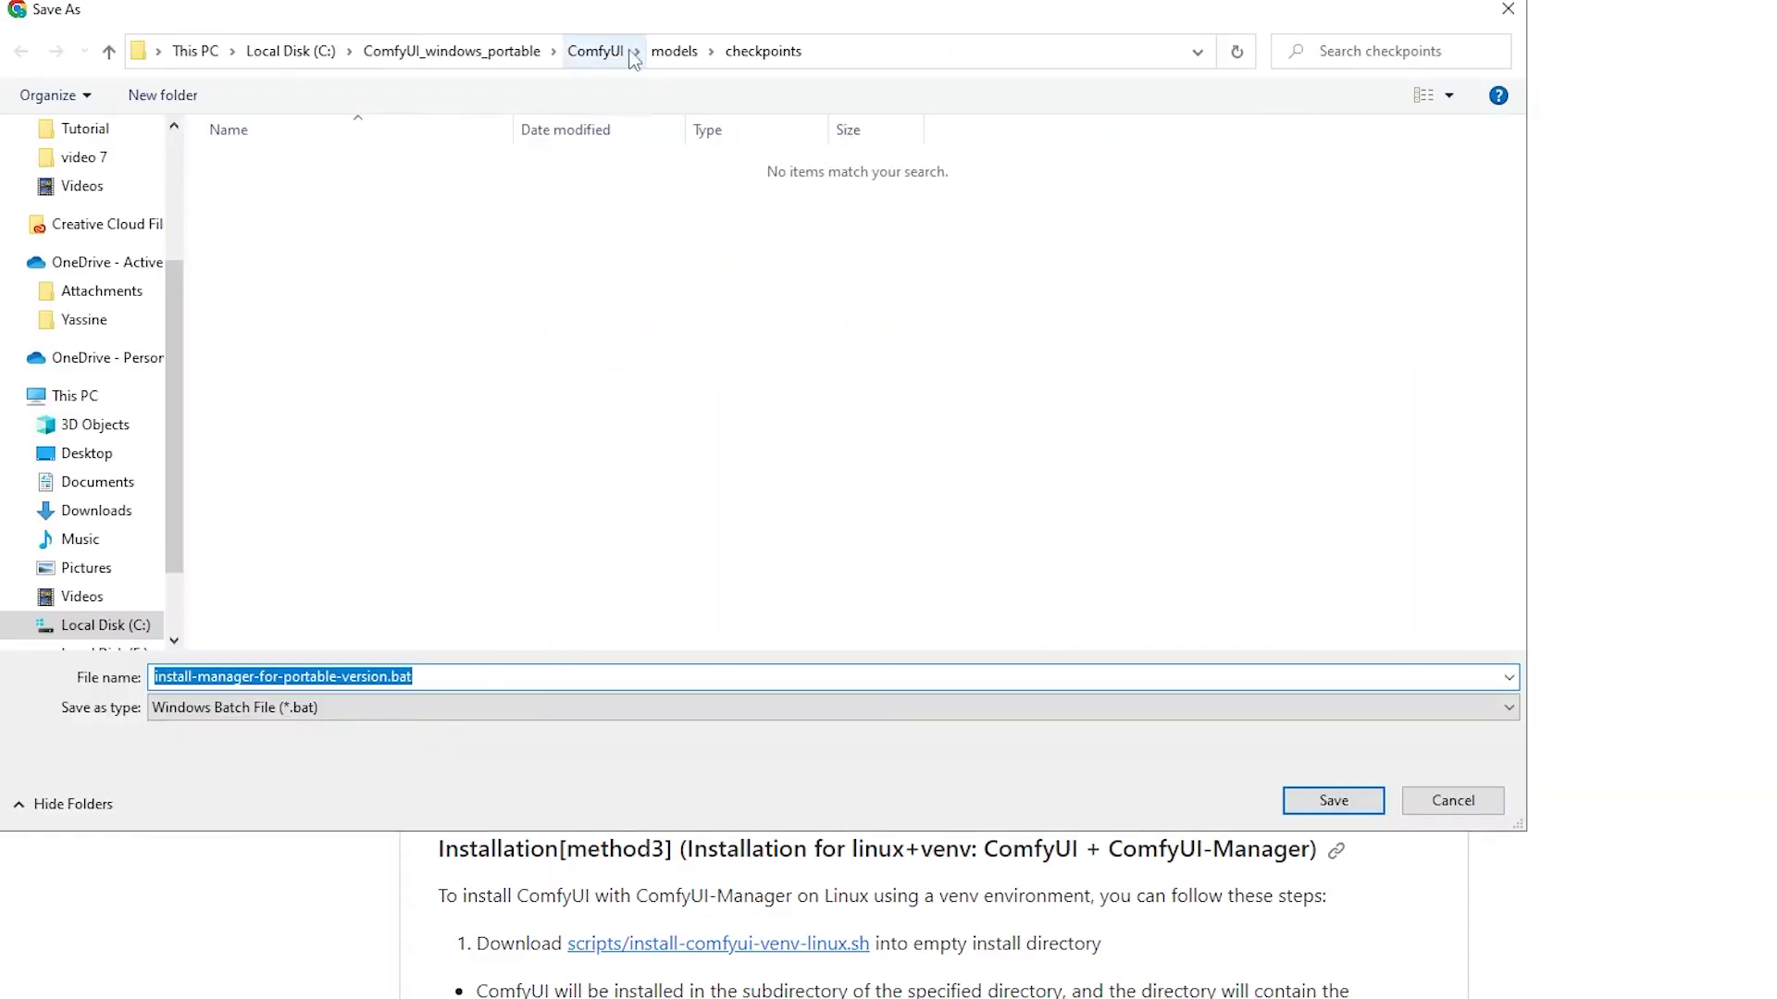
left_click(507, 59)
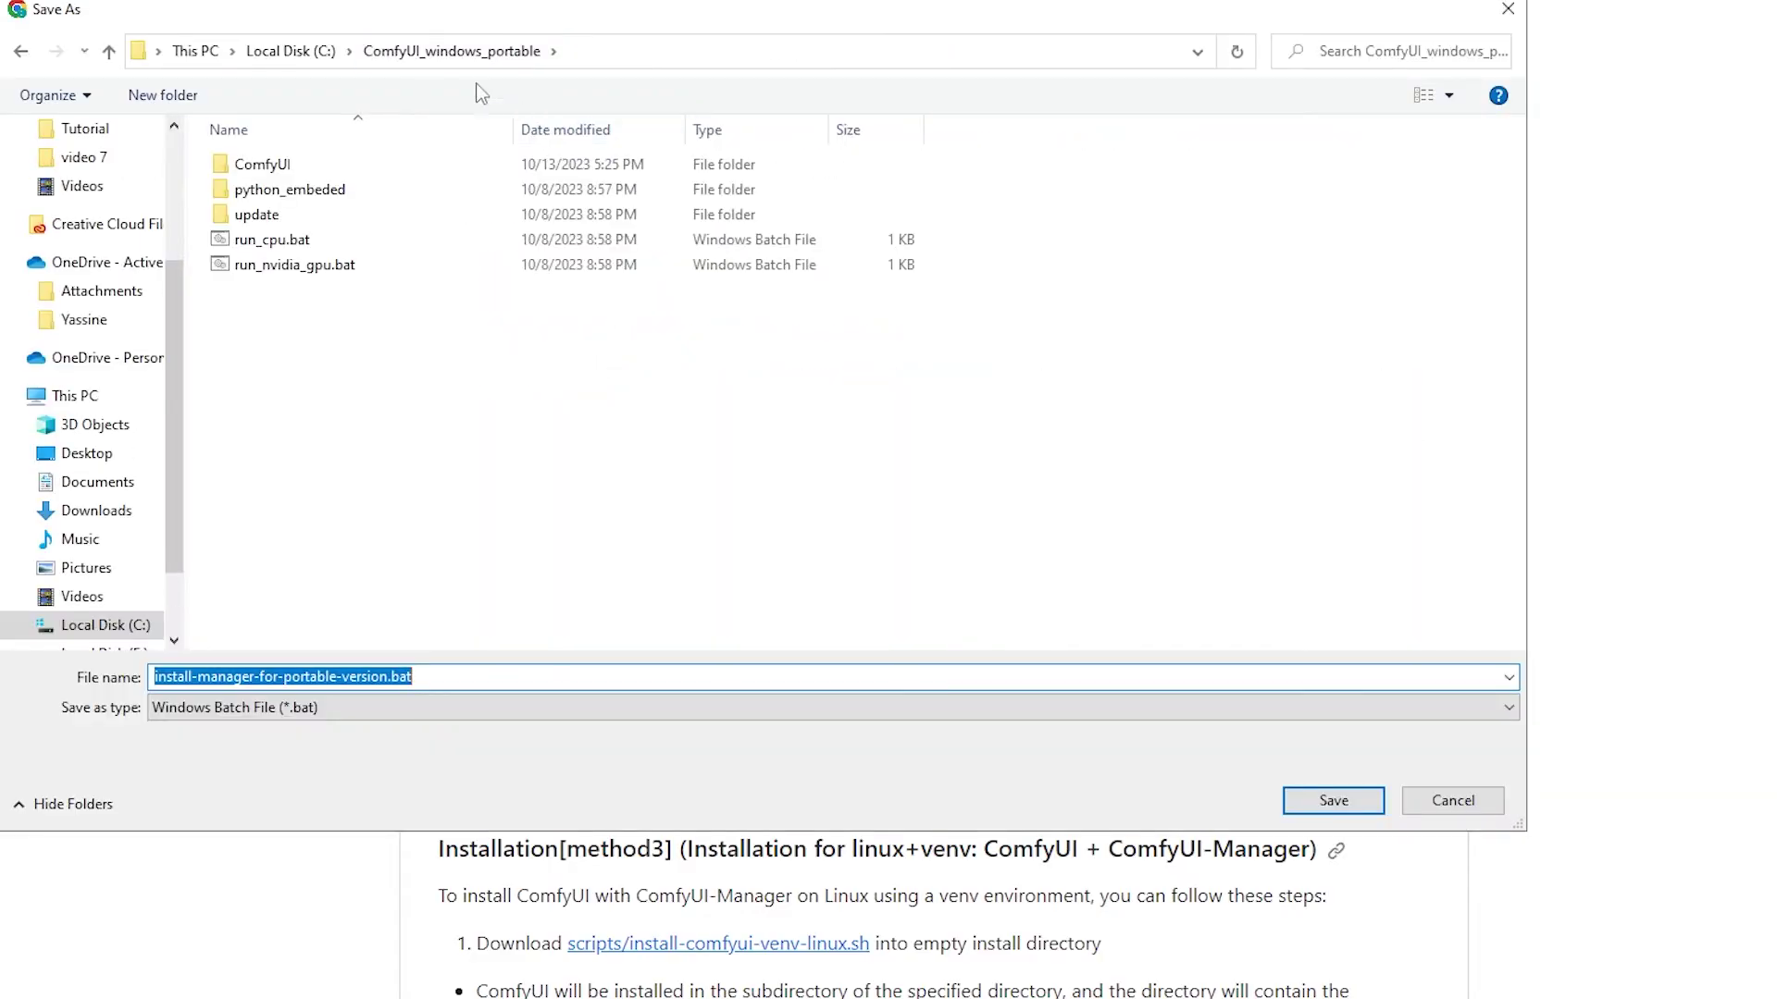
left_click(619, 41)
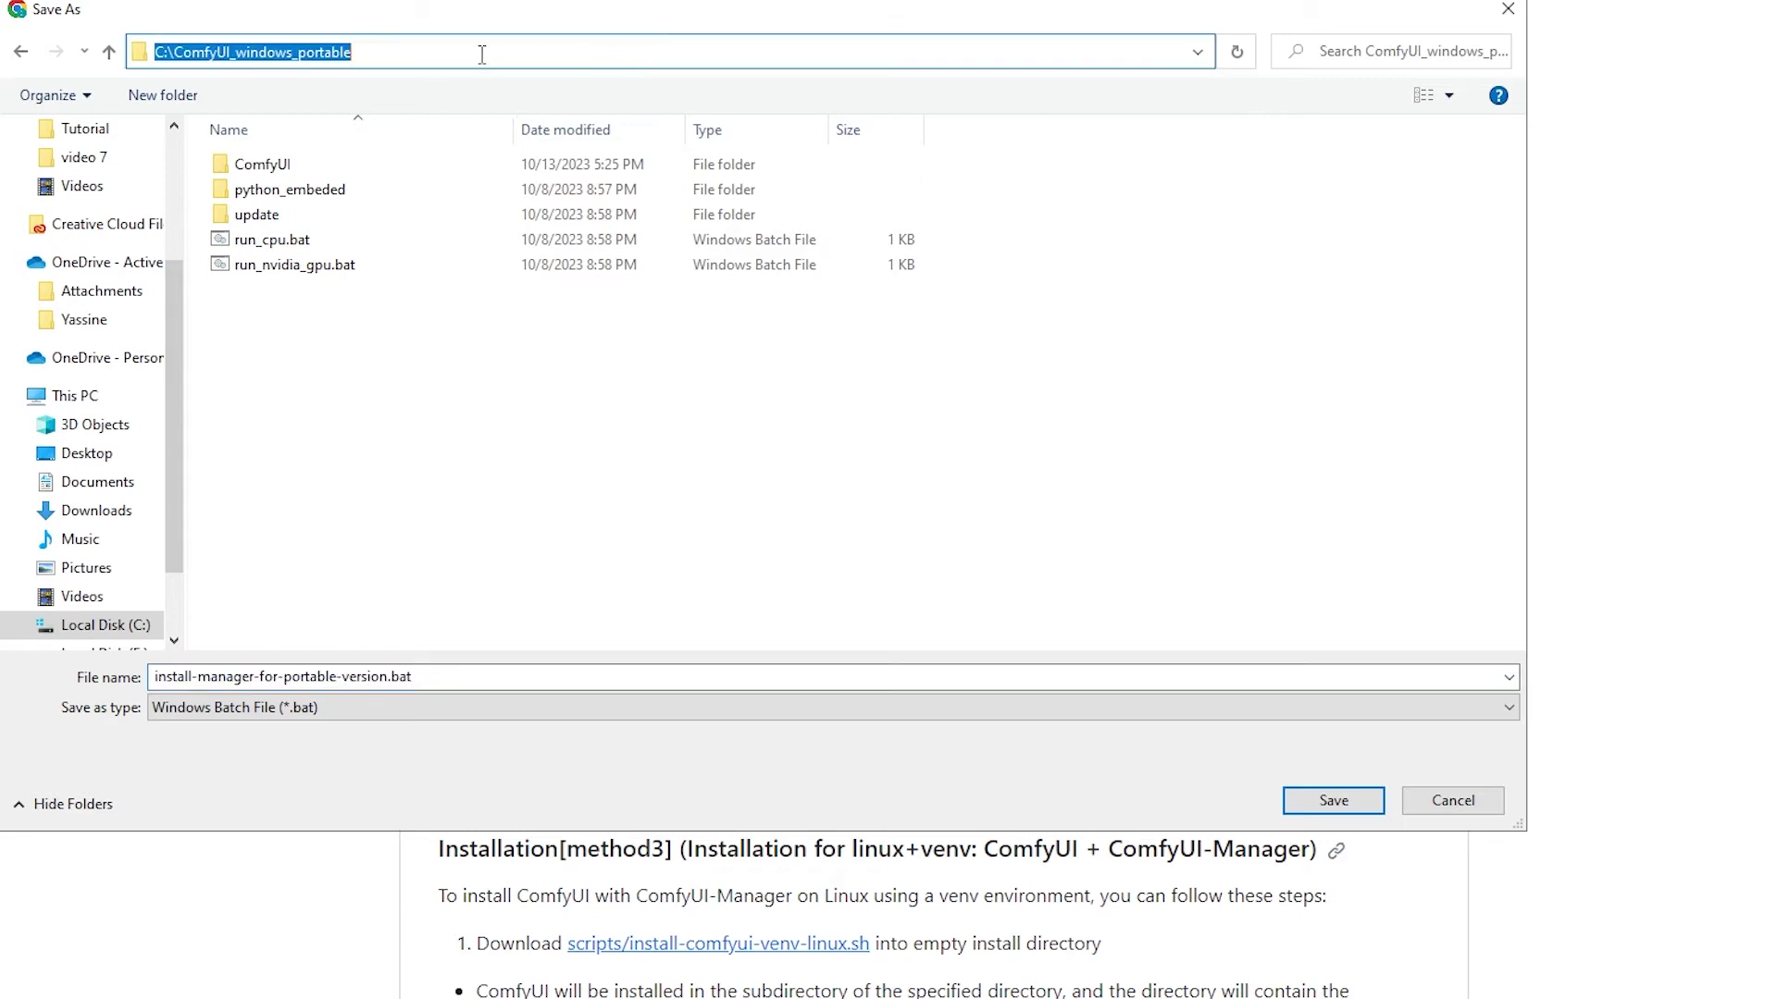
left_click(1302, 807)
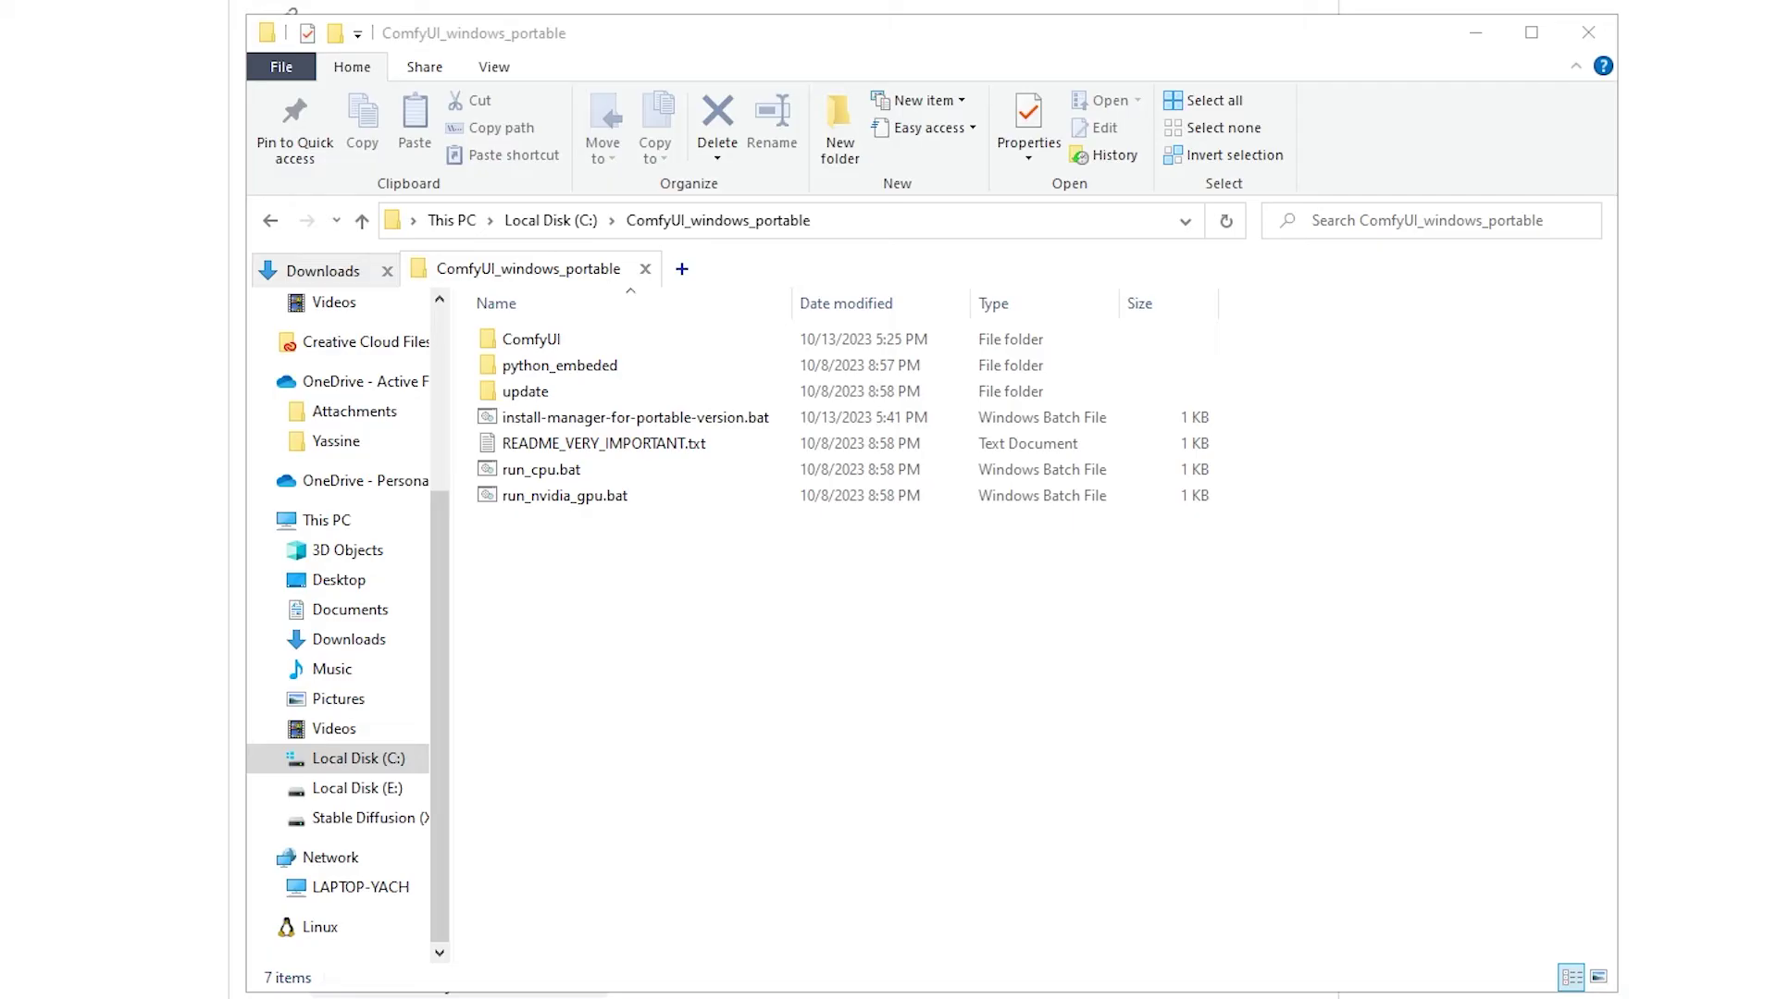
Step: Run install-manager-for-portable-version.bat, then launch ComfyUI with run_nvidia_gpu.bat
left_click(701, 419)
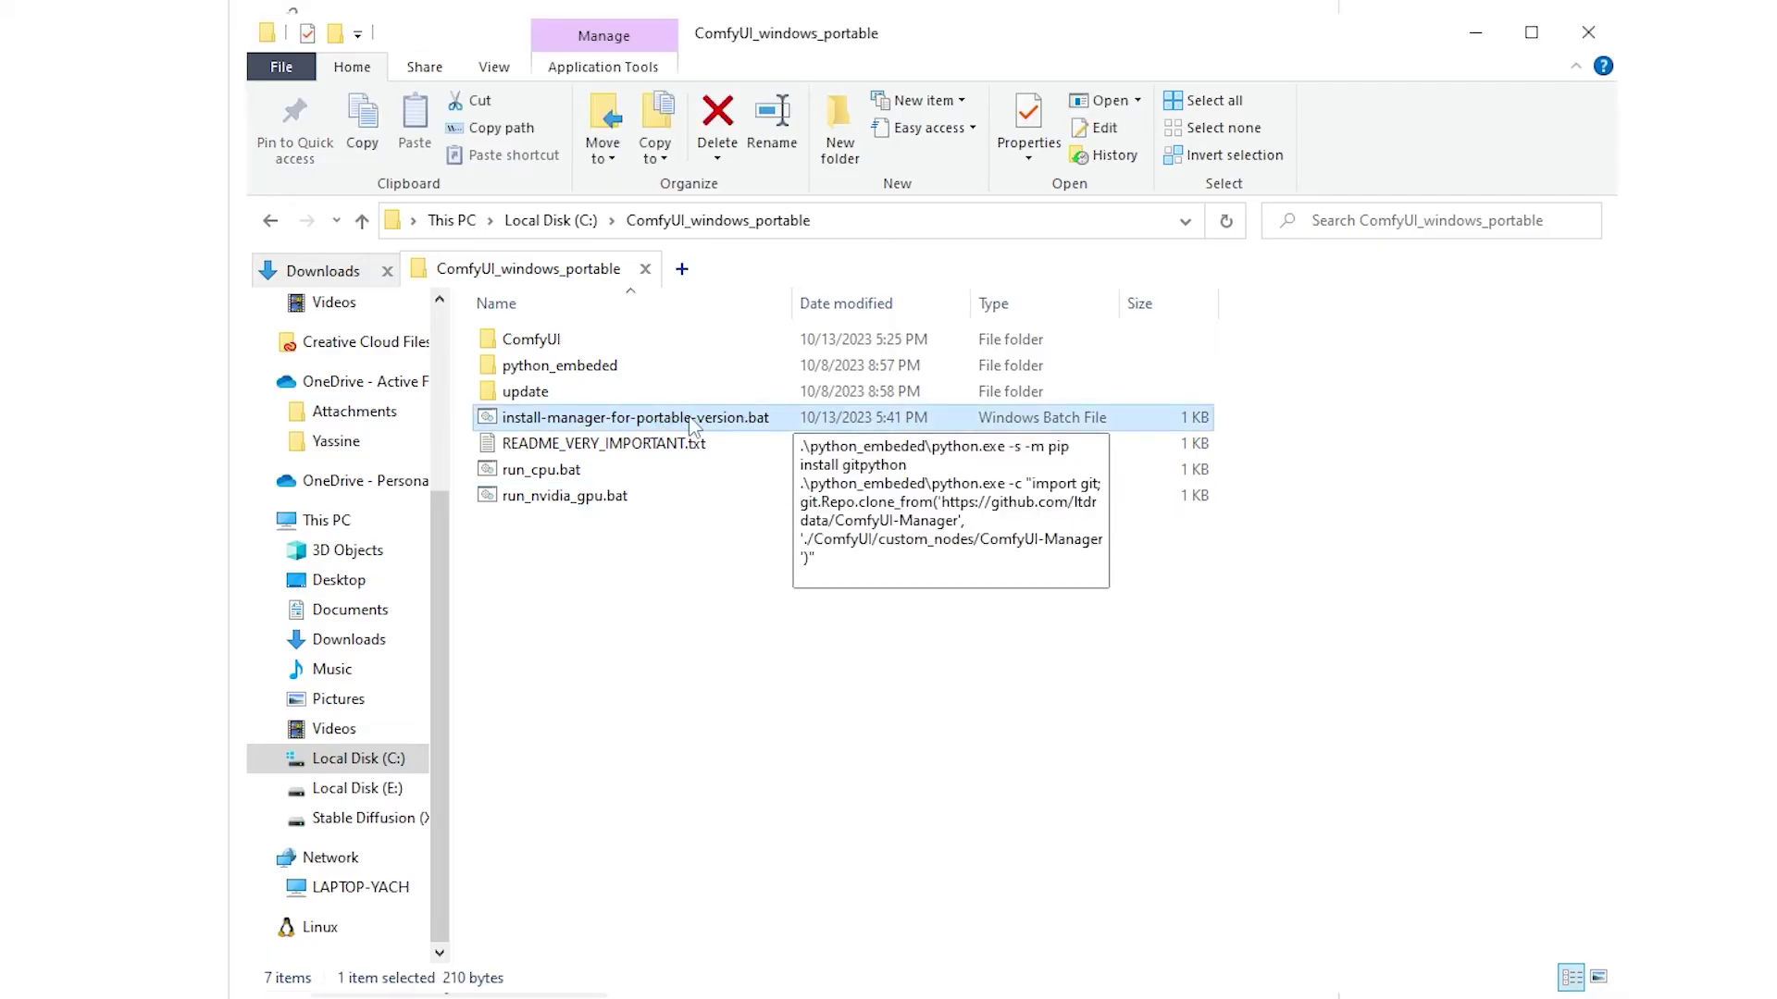
double_click(692, 421)
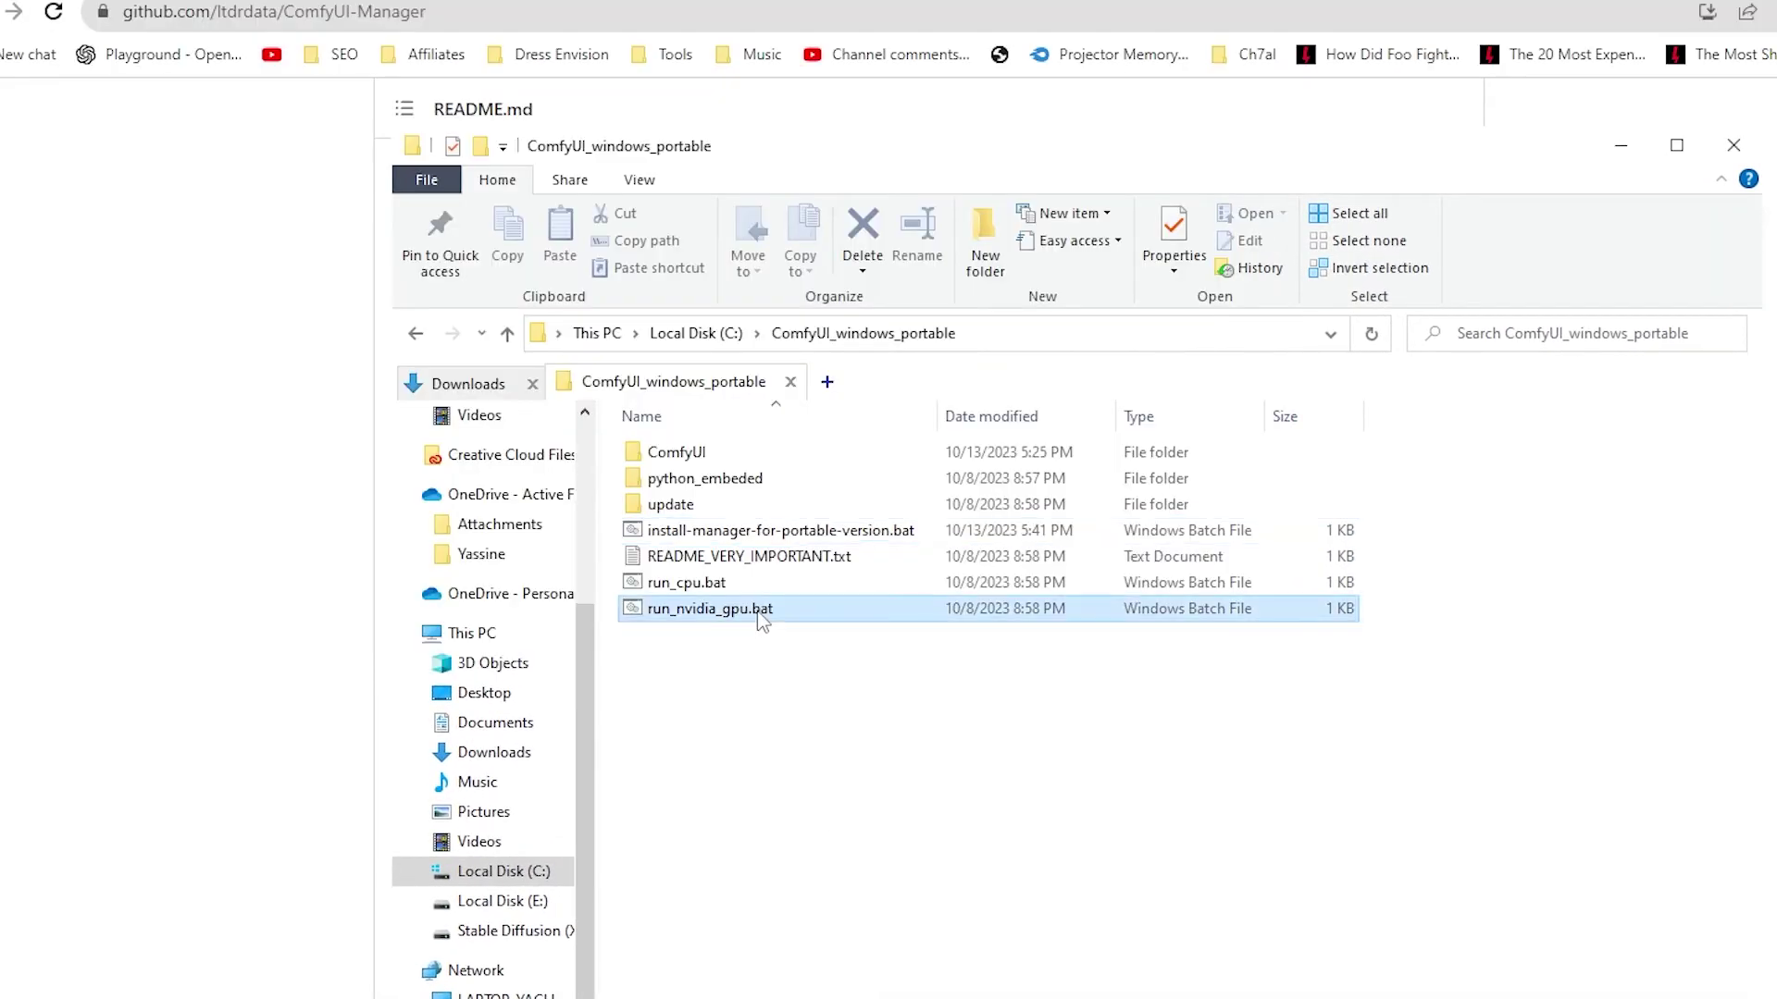
double_click(753, 627)
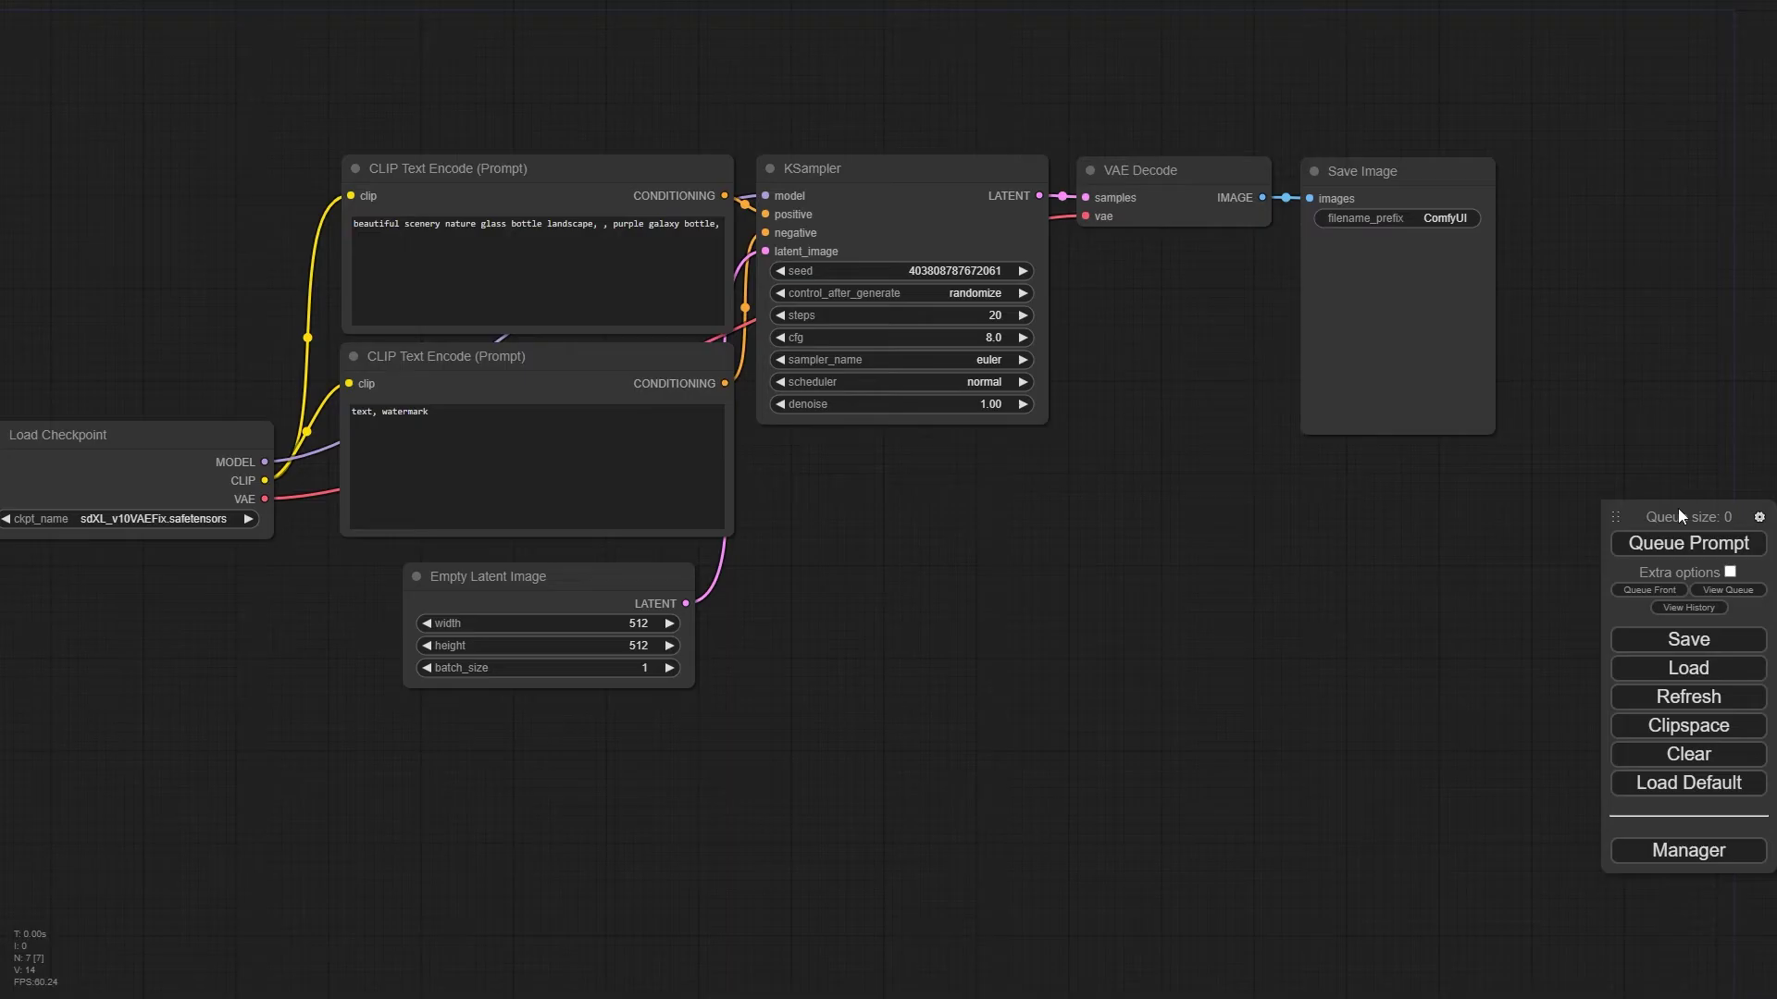
Step: Move the floating side menu panel higher and bring up the ComfyUI Manager menu
left_click_drag(1647, 521, 1615, 277)
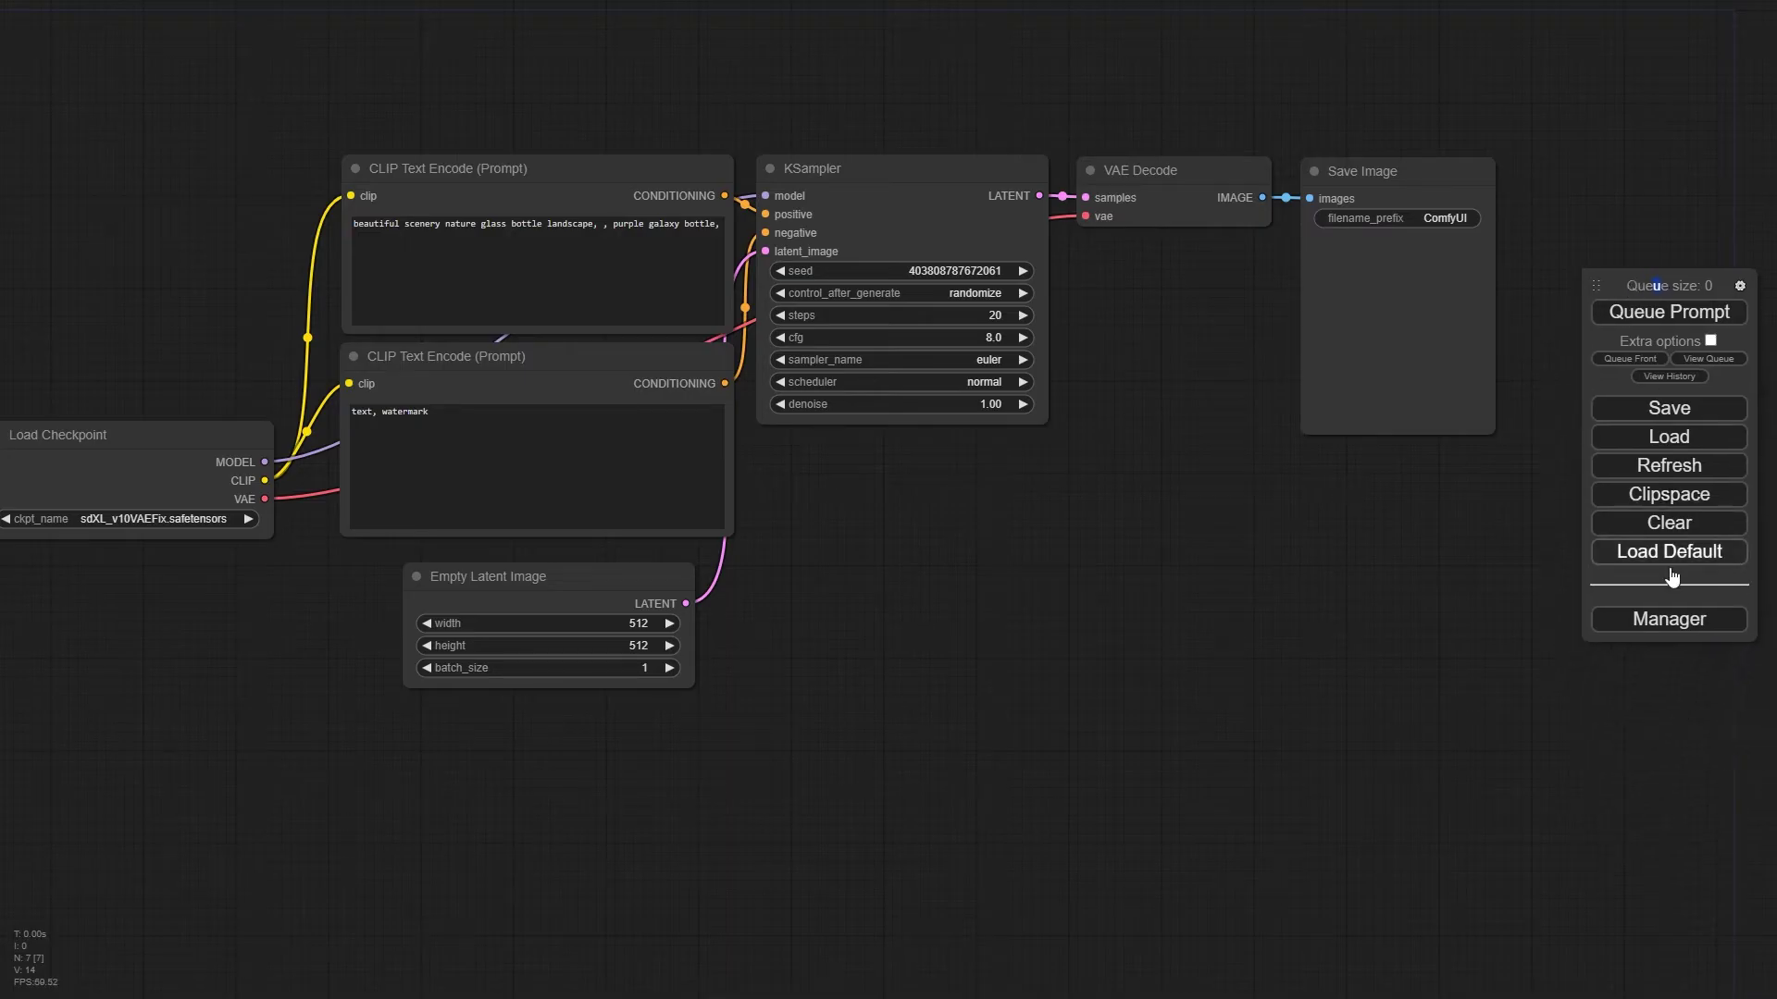
left_click(1638, 616)
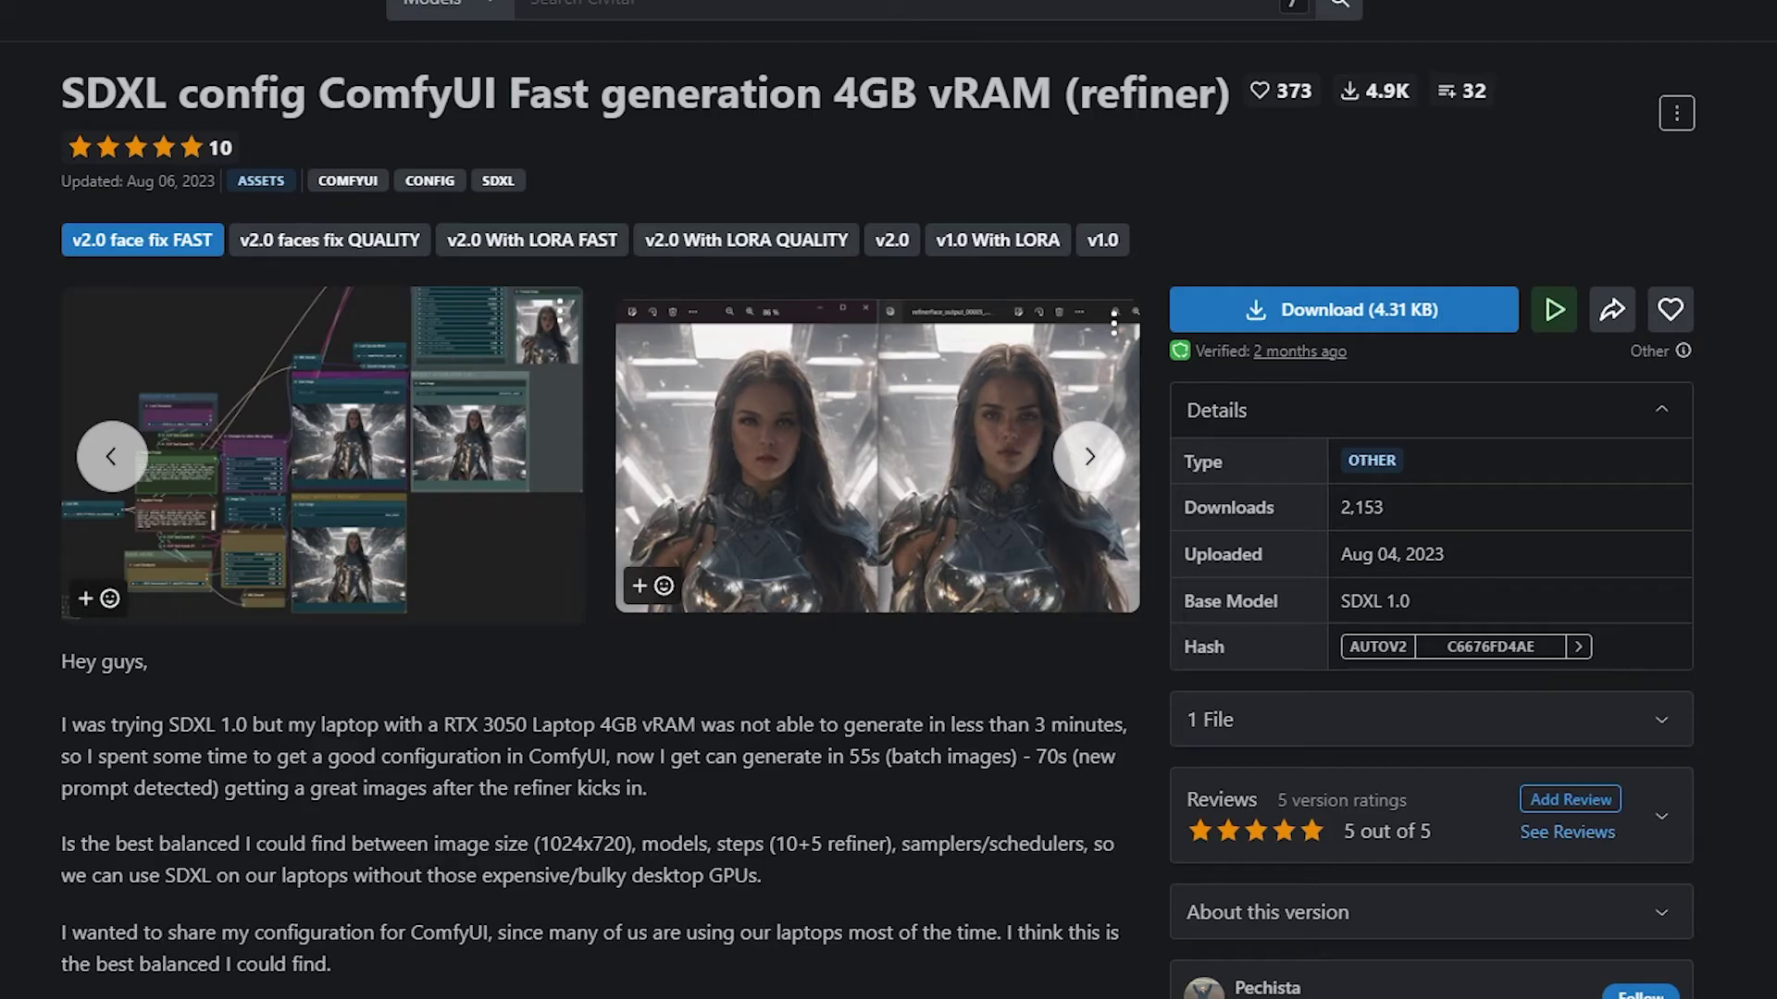
Step: Copy the --normalvram --fp16-vae flags from Civitai and paste them into run_nvidia_gpu.bat in Notepad
scroll(877, 528, "down", 6)
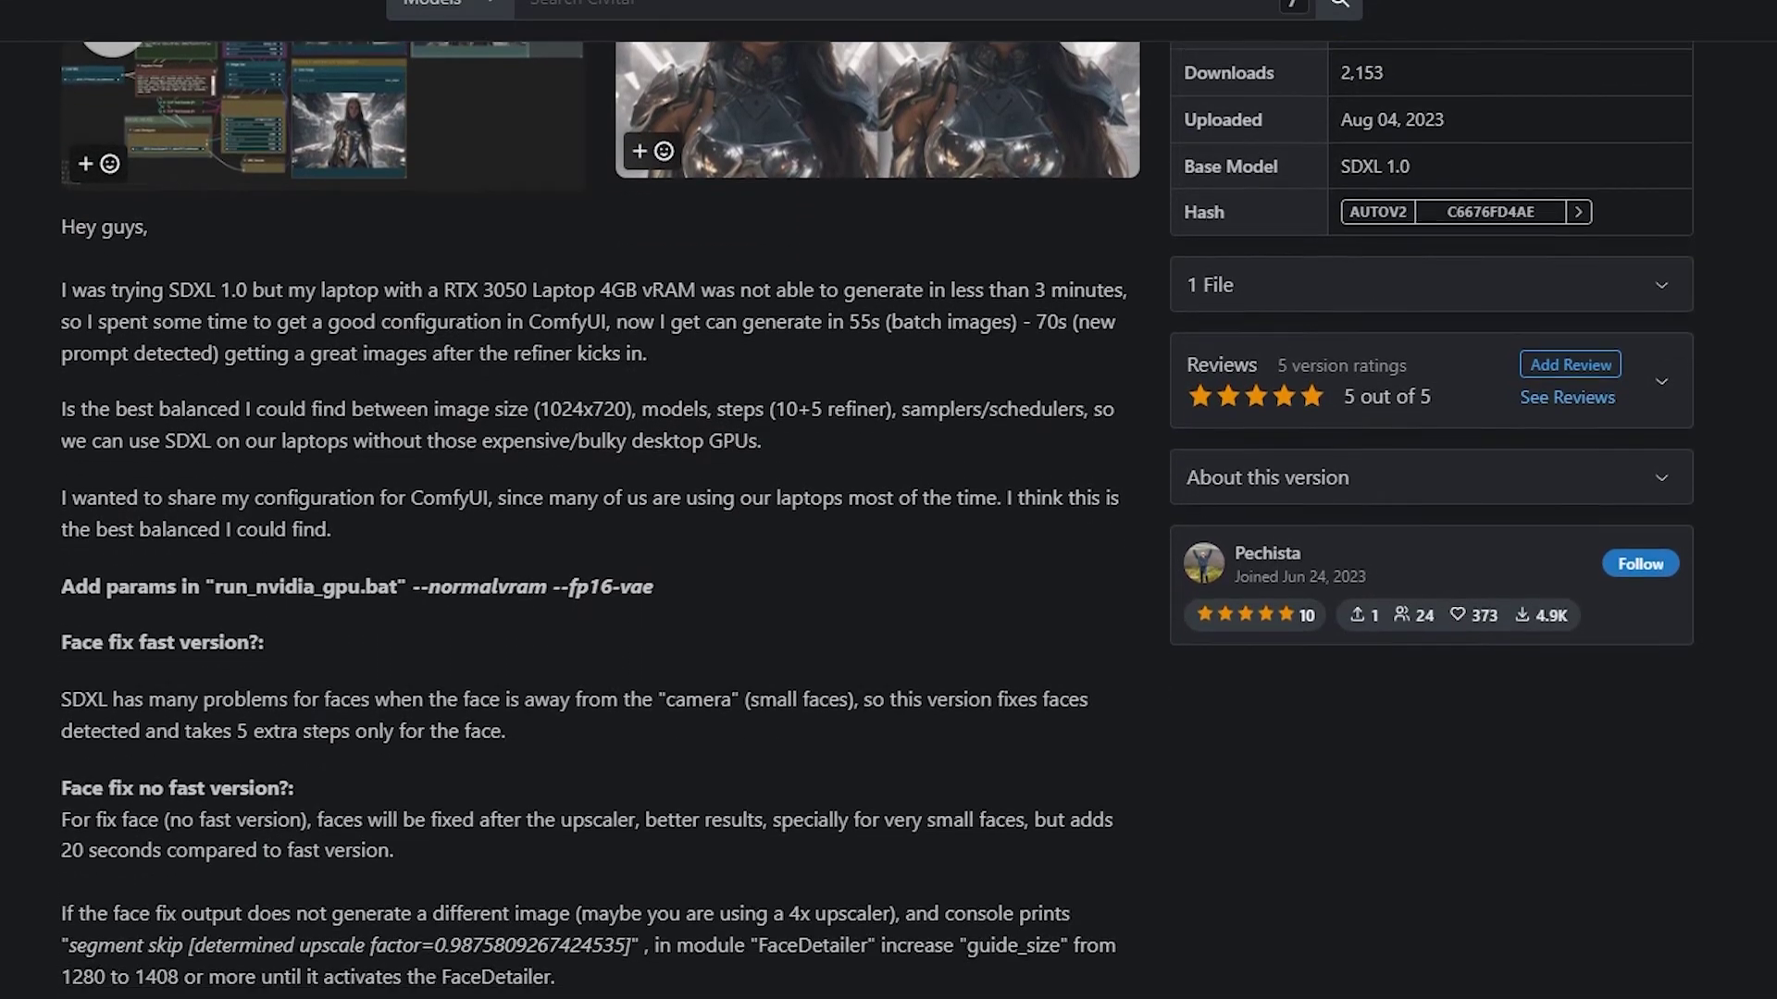
scroll(877, 527, "down", 1)
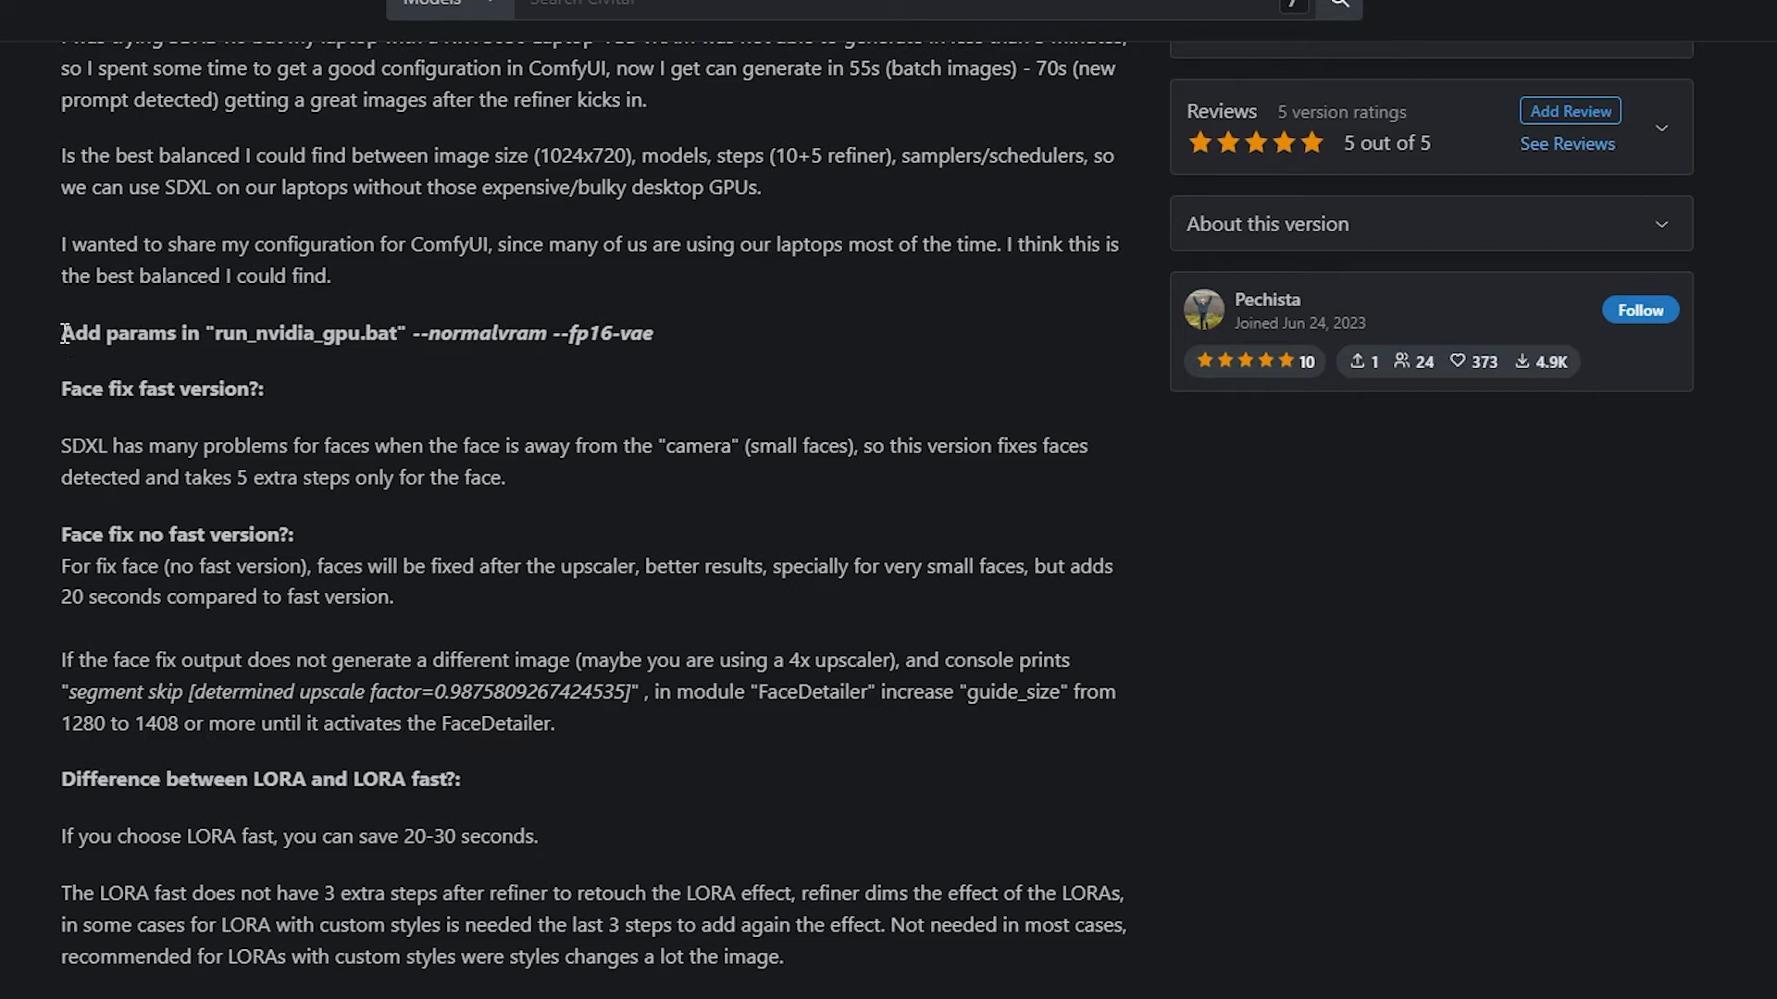
left_click_drag(65, 333, 678, 343)
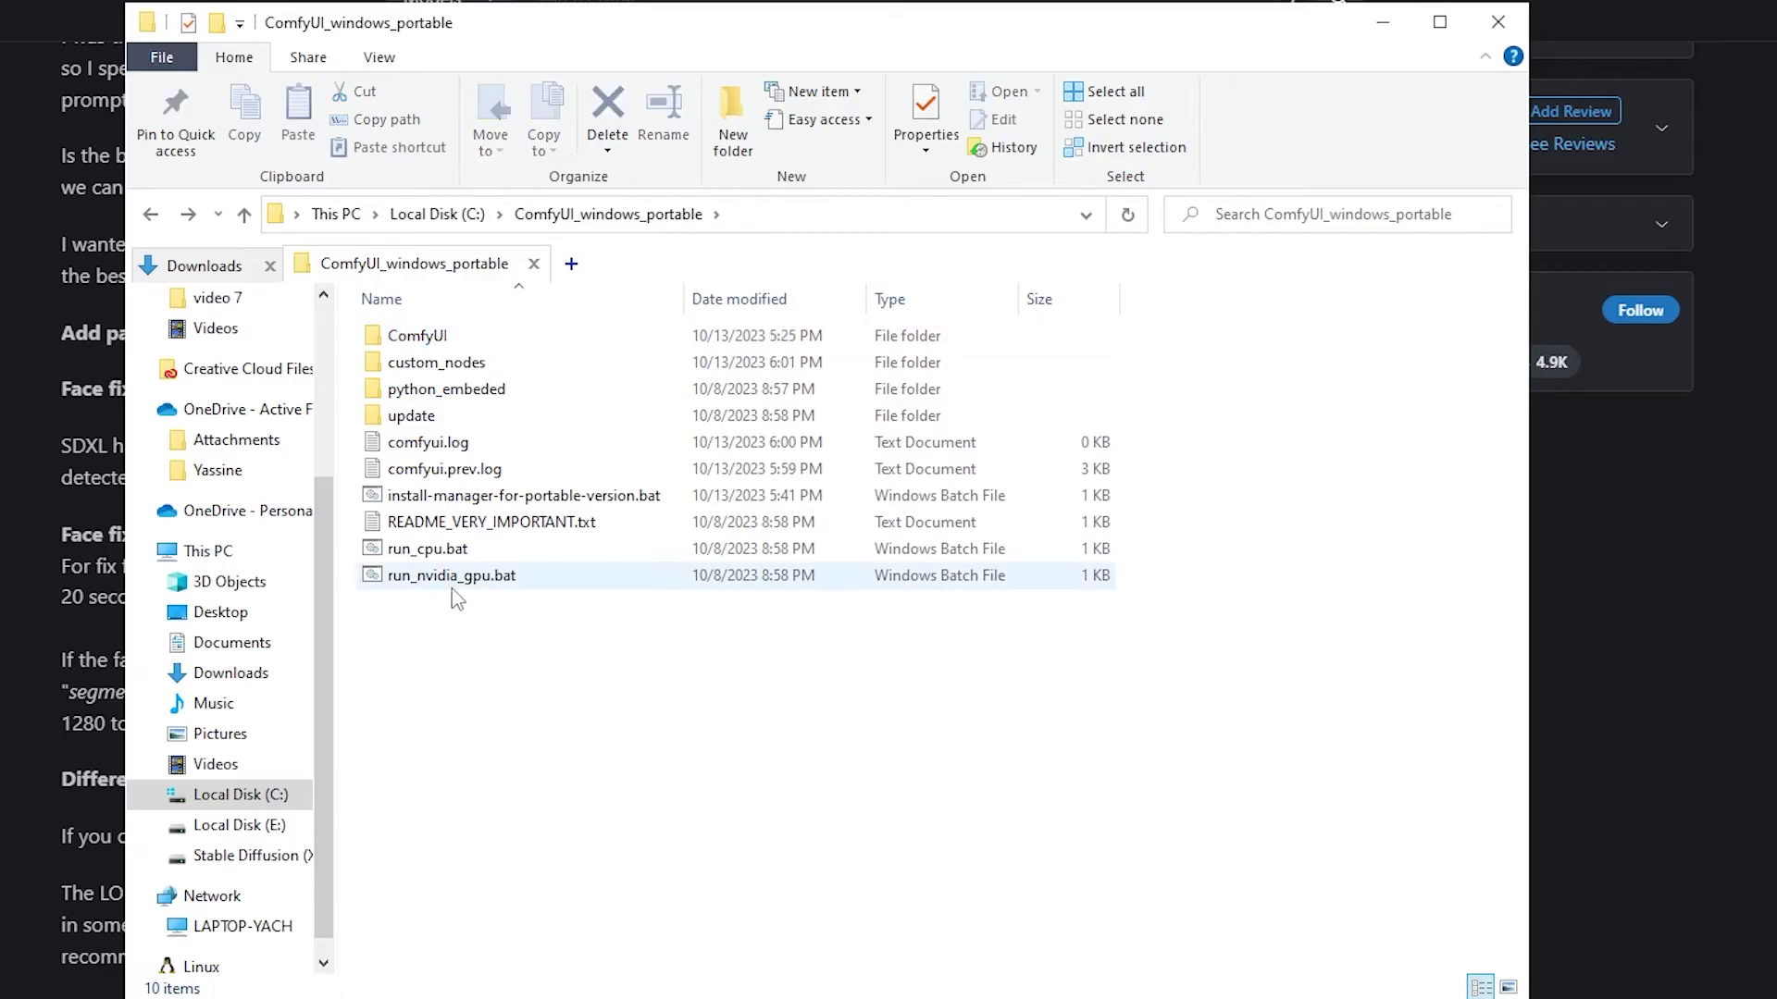
right_click(446, 575)
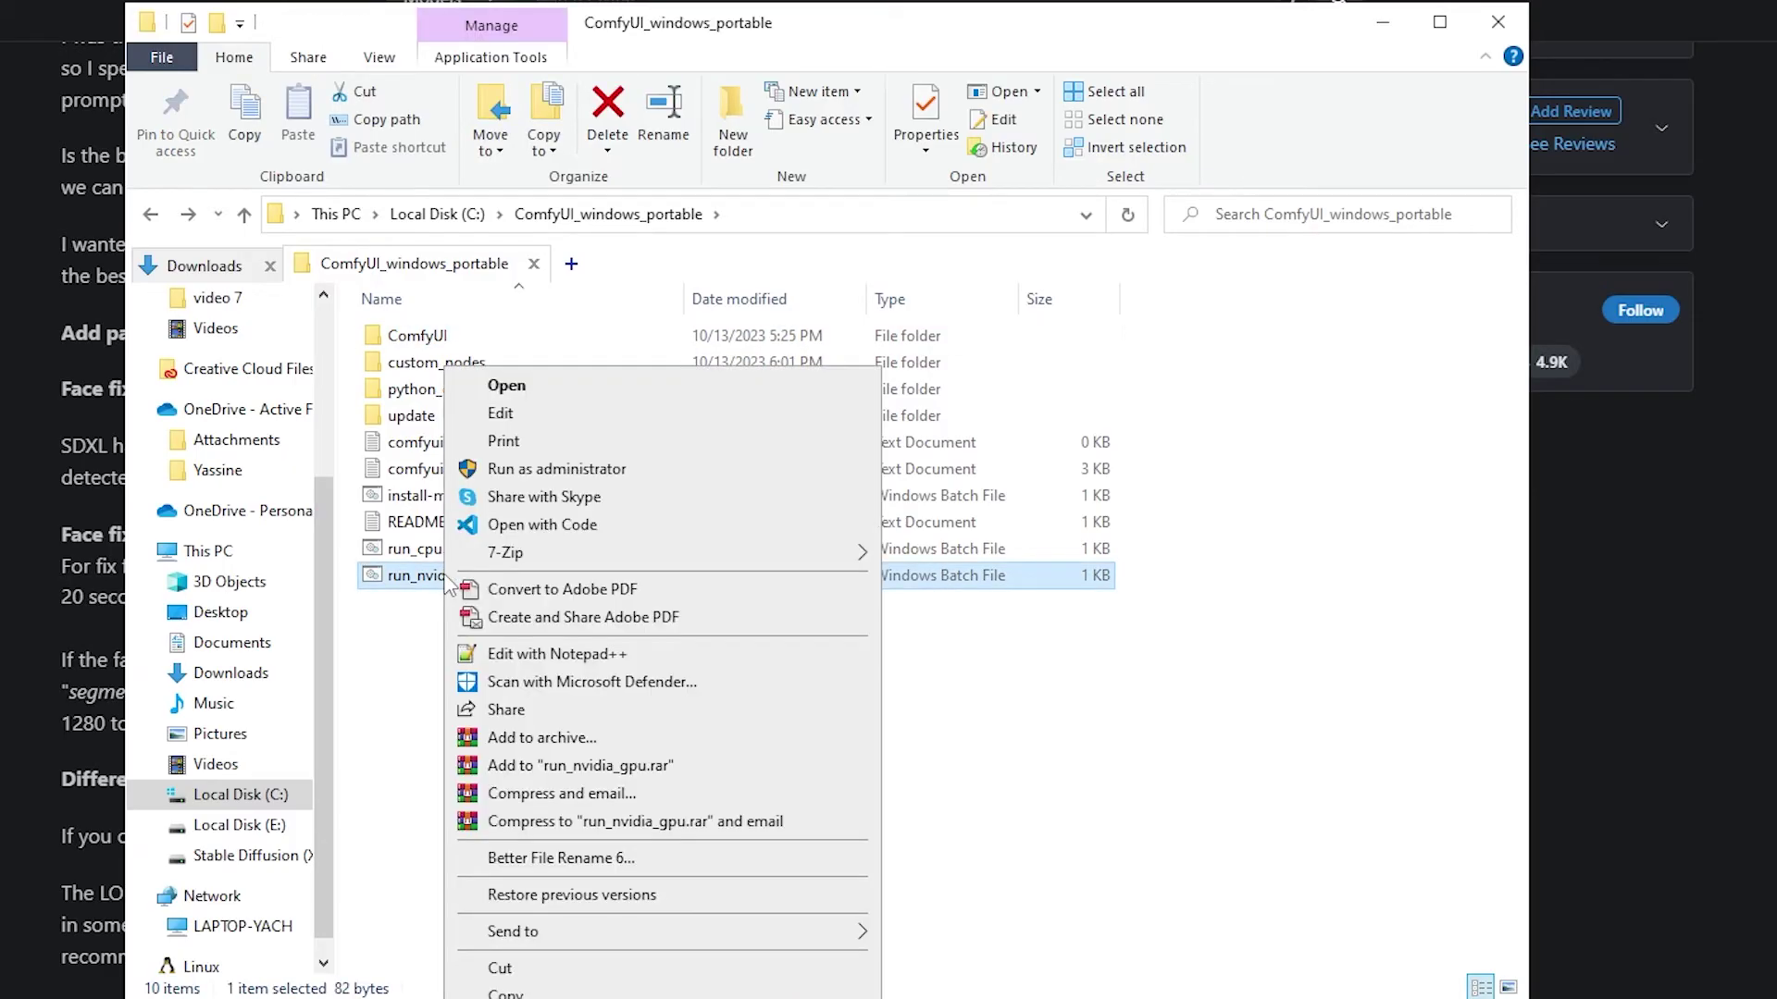
left_click(532, 413)
left_click(540, 120)
key("Return")
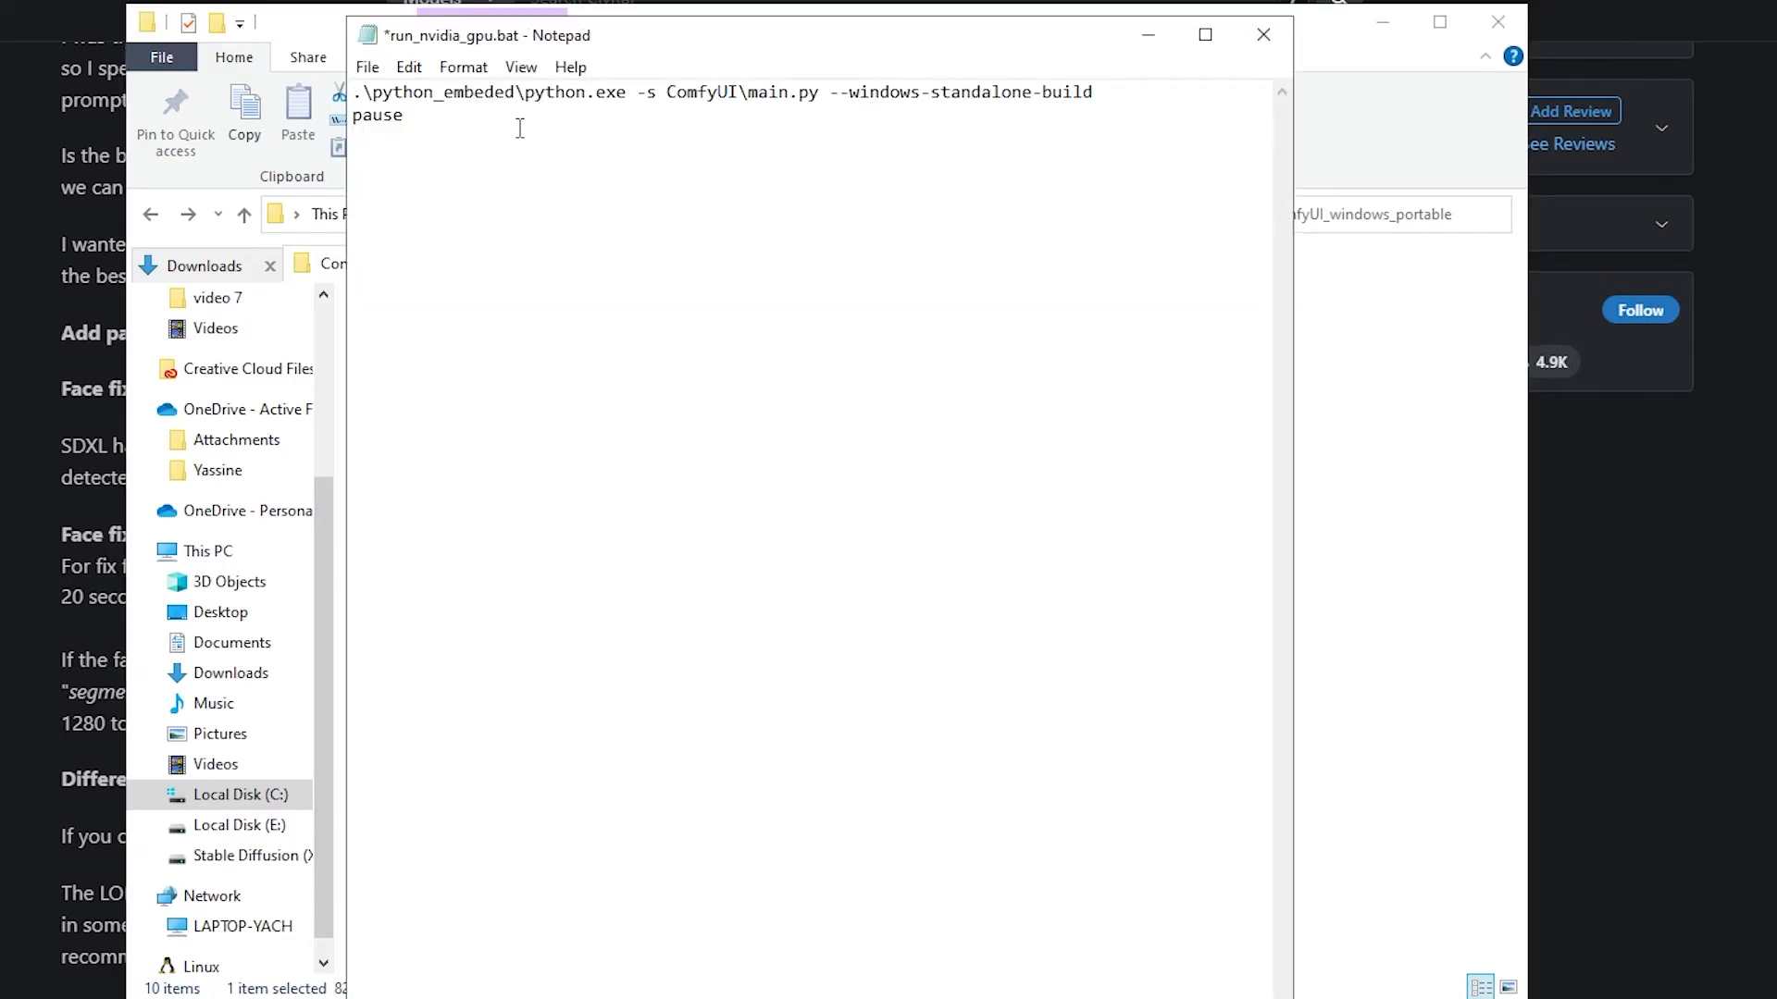
type("--normalvram --fp16-vae")
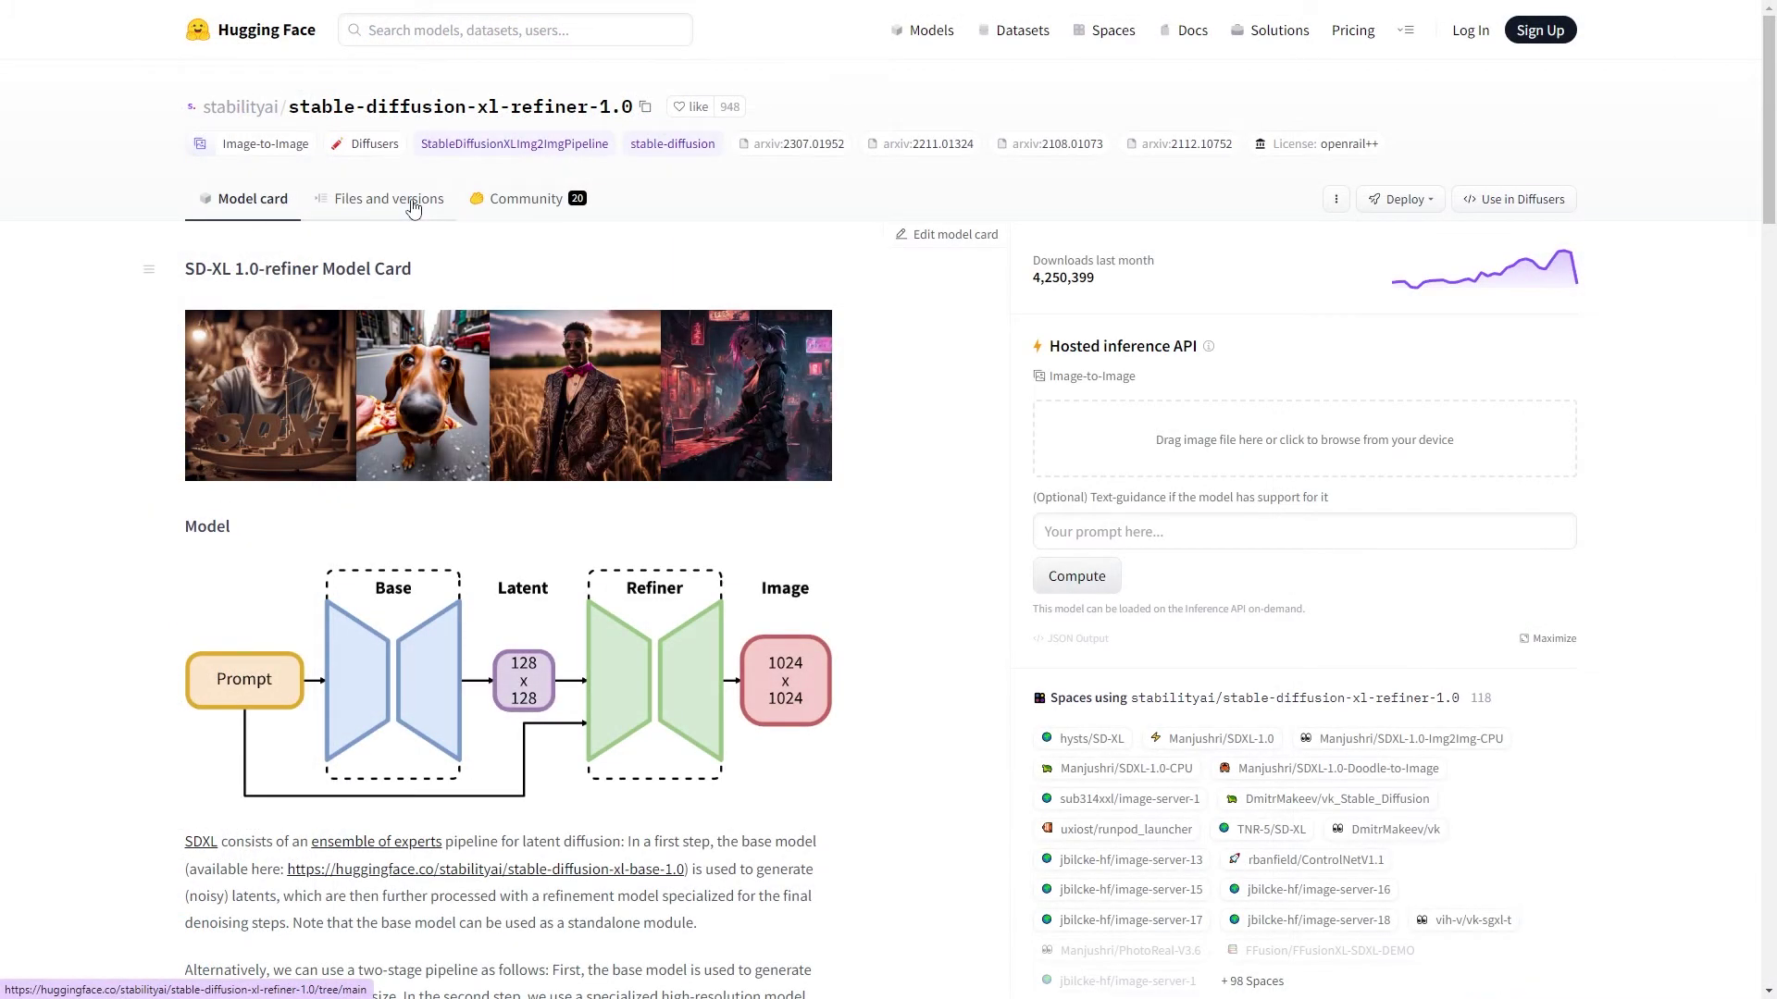
Step: Save the SDXL refiner 1.0 safetensors file into the WebUI models\Stable-diffusion folder
left_click(413, 210)
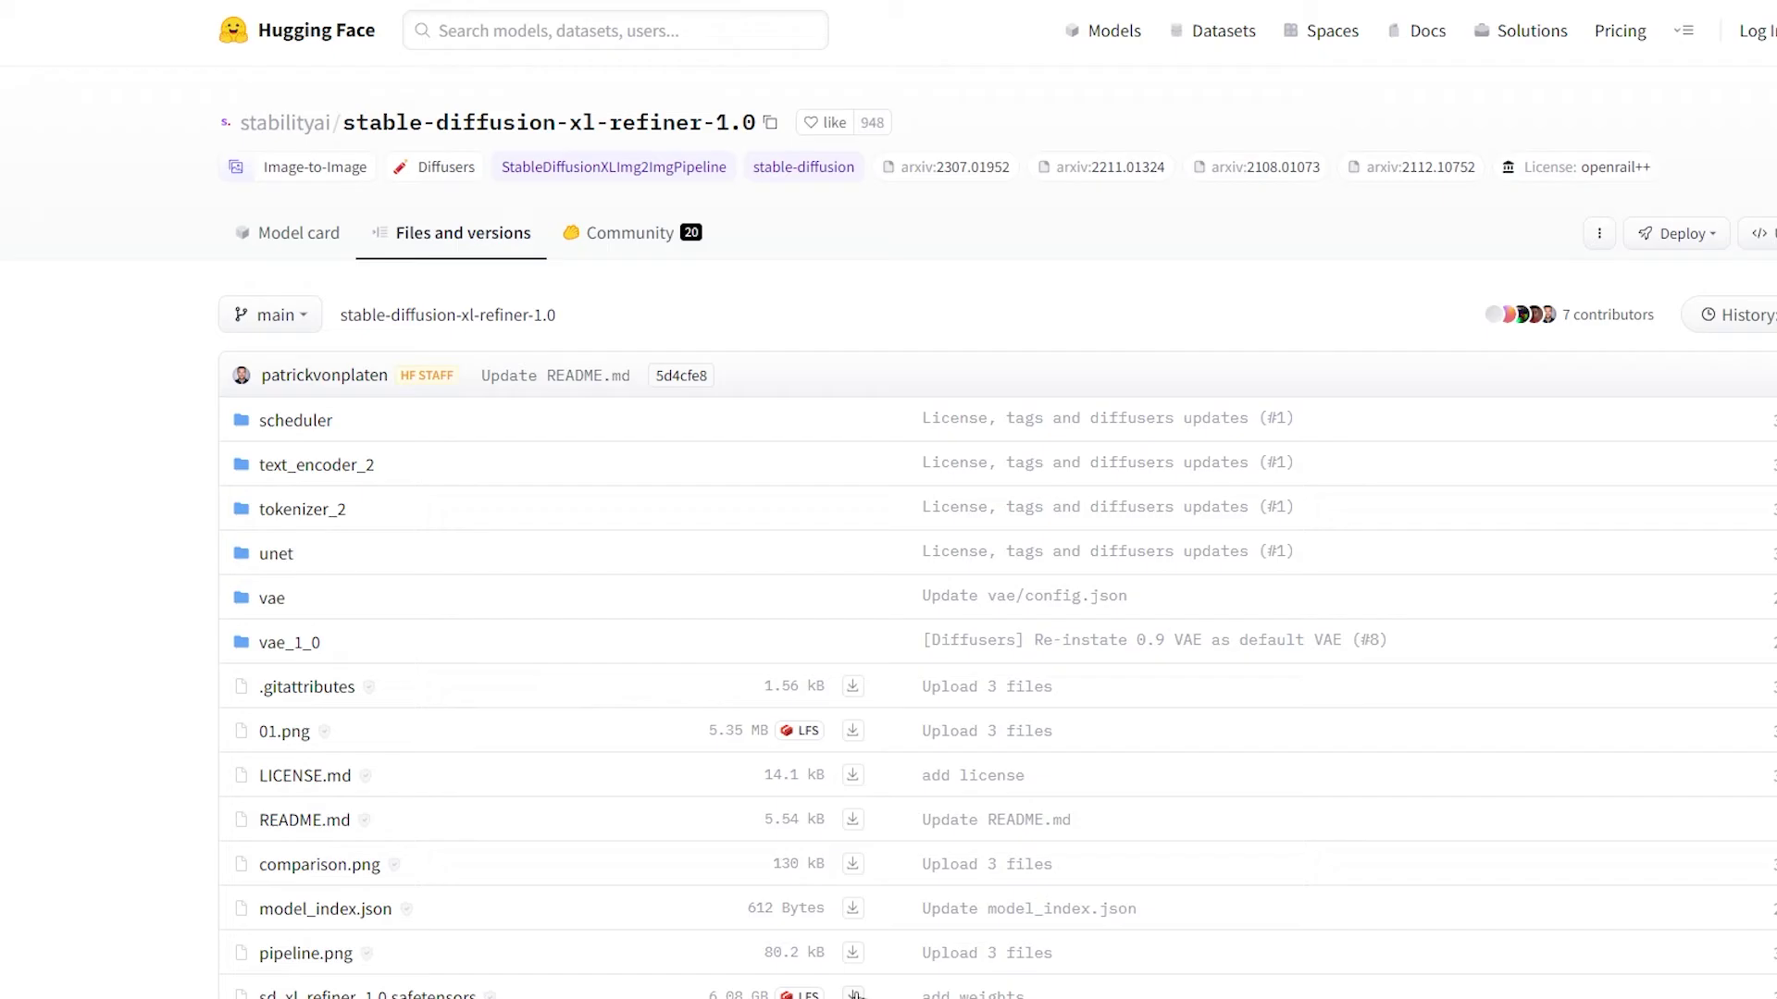
right_click(853, 994)
left_click(893, 866)
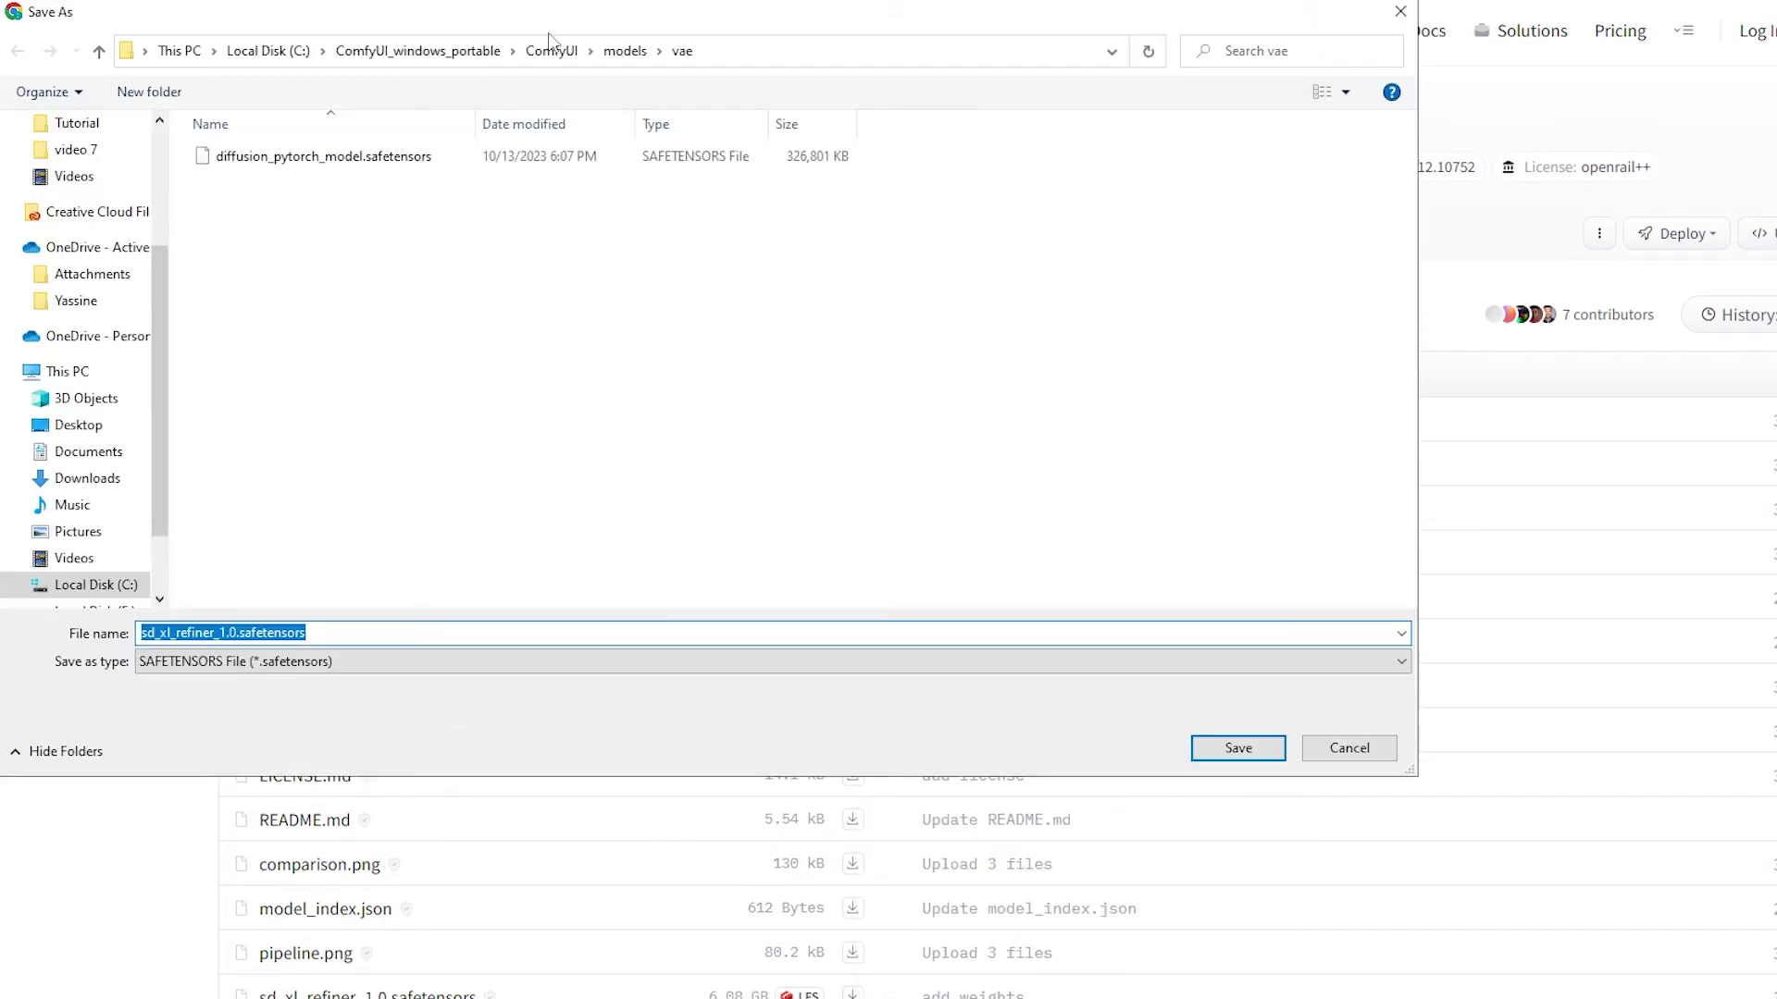
left_click(623, 51)
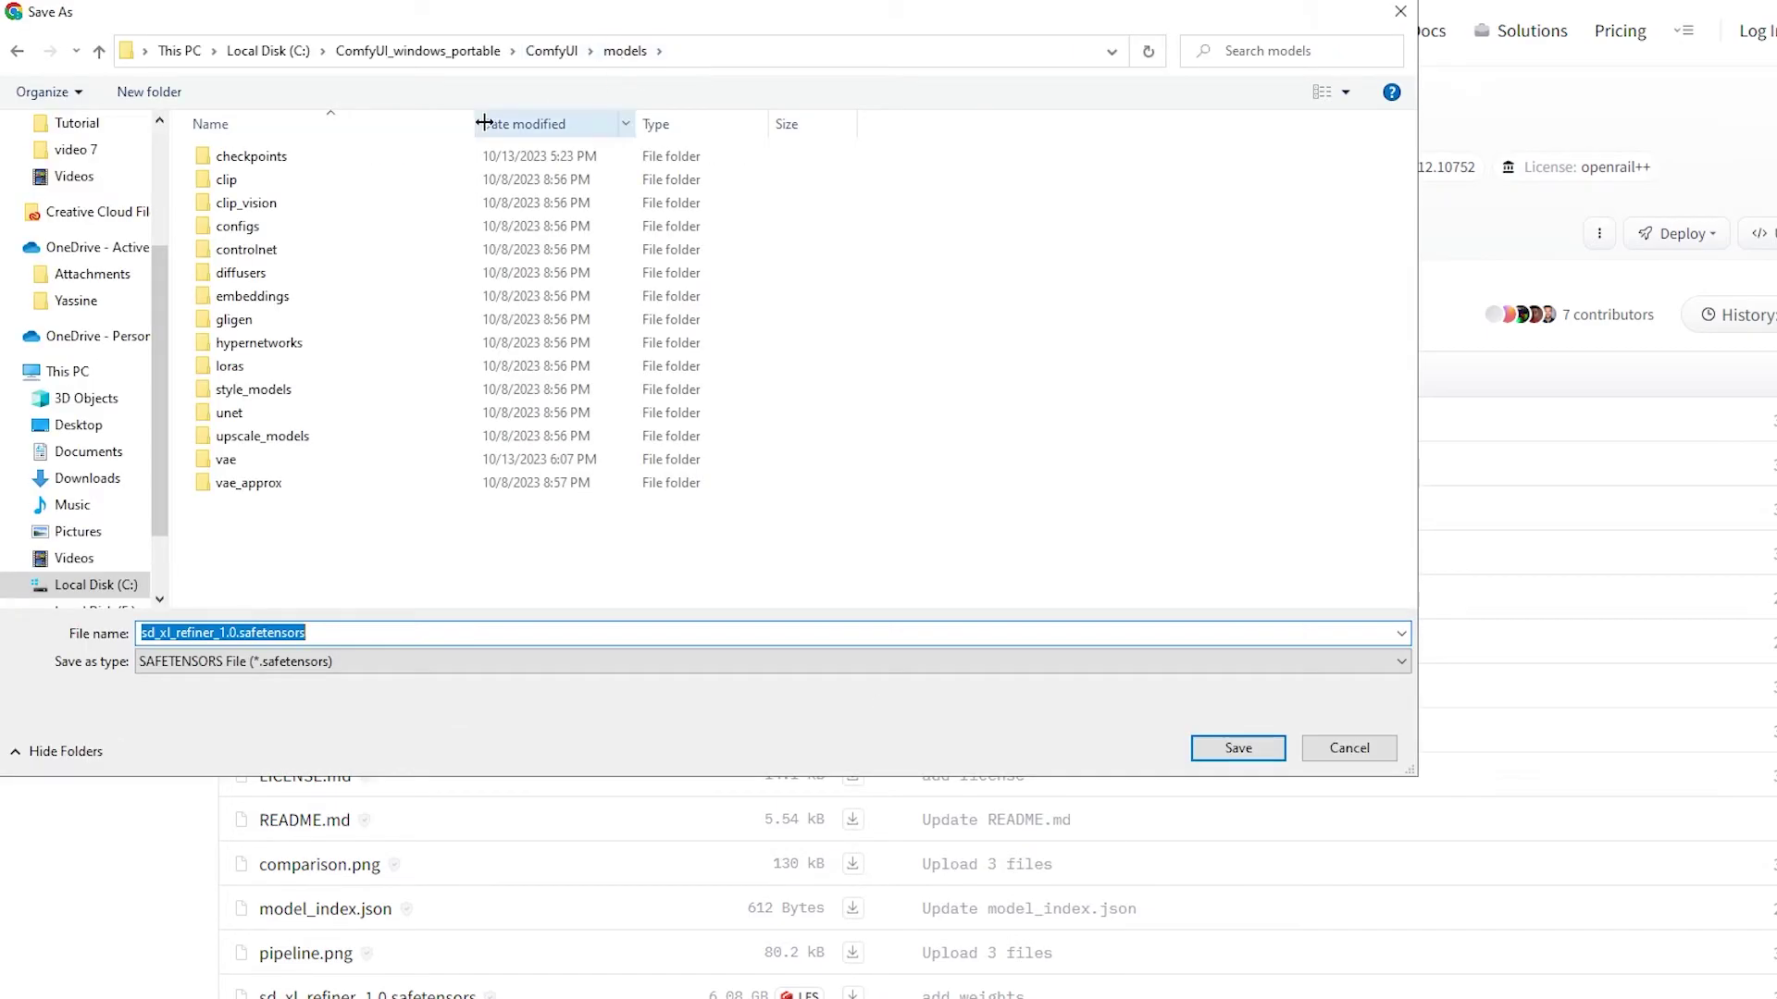
double_click(277, 159)
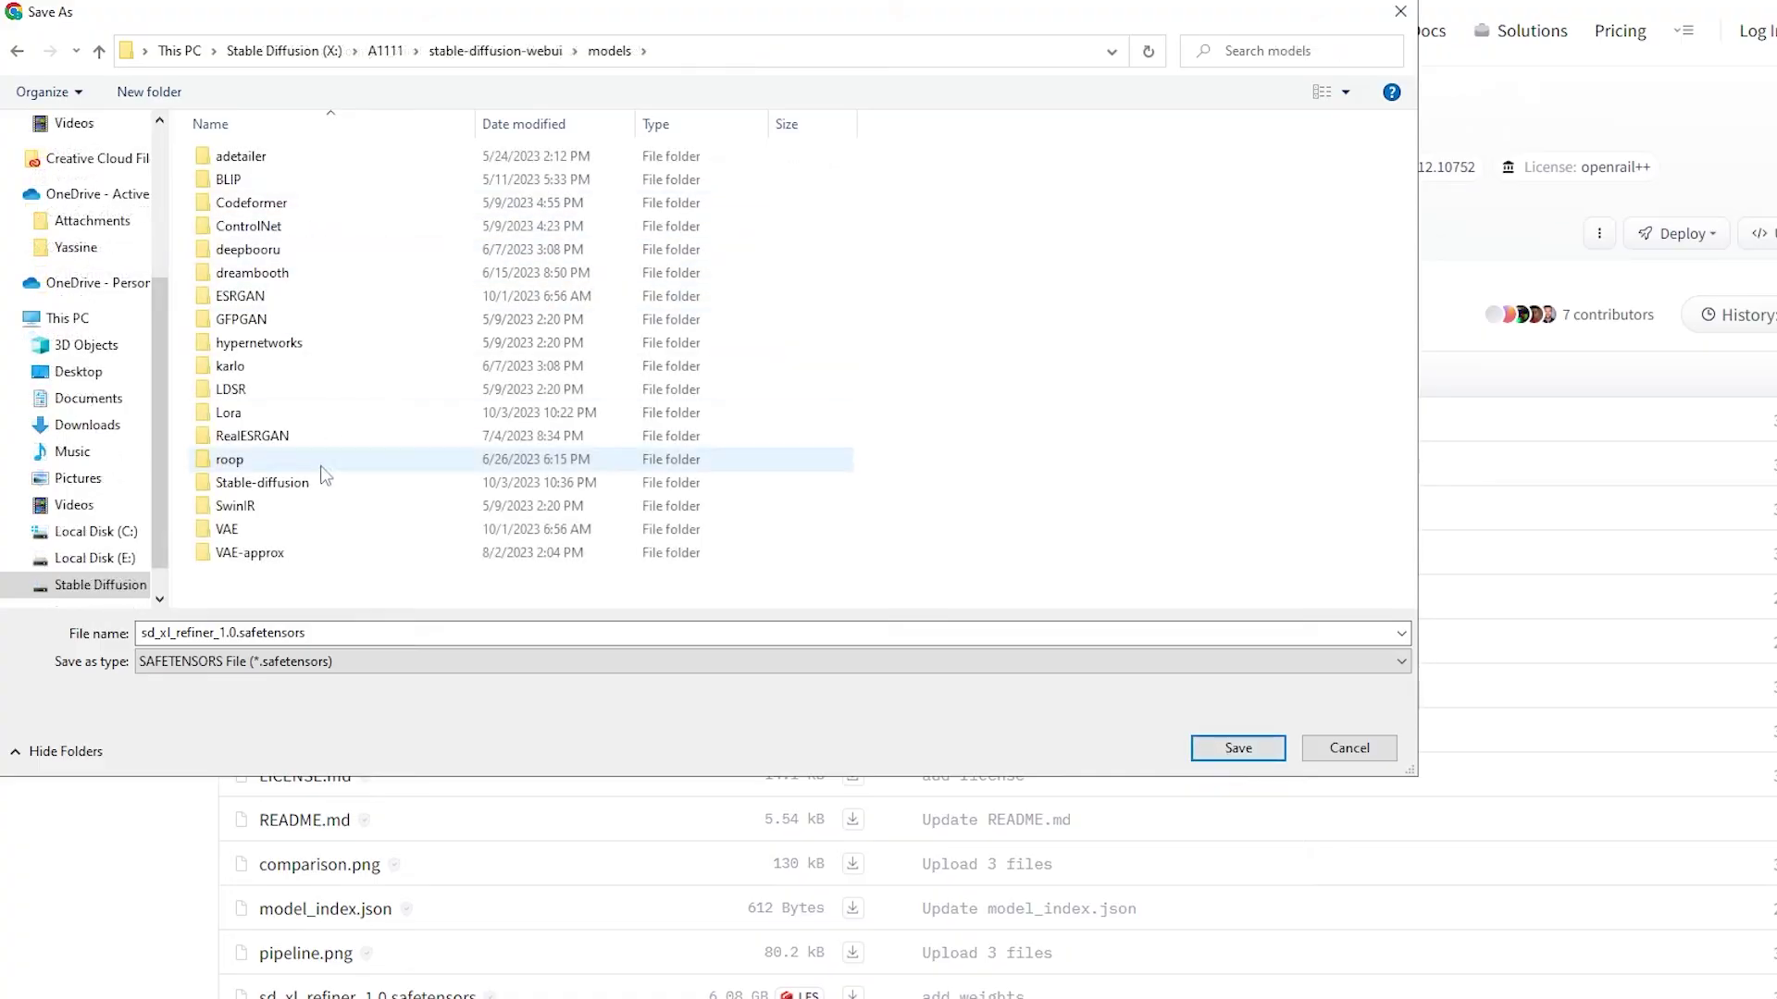
left_click(306, 485)
double_click(306, 484)
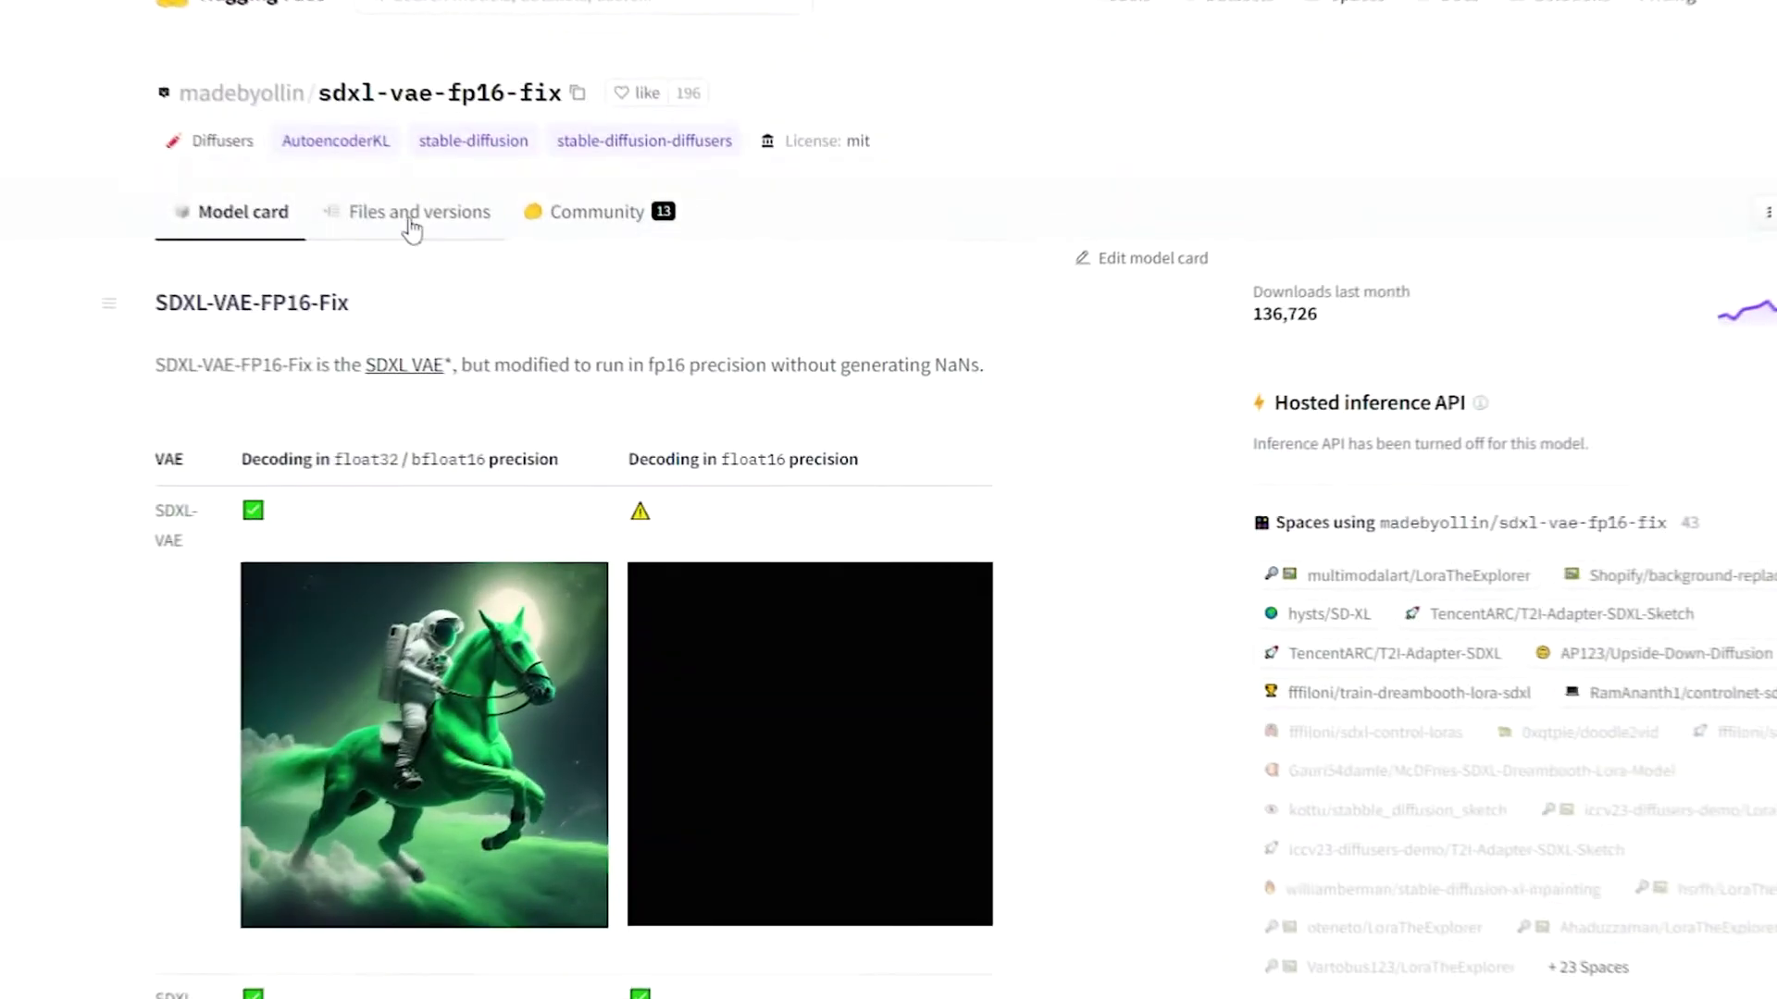
left_click(408, 225)
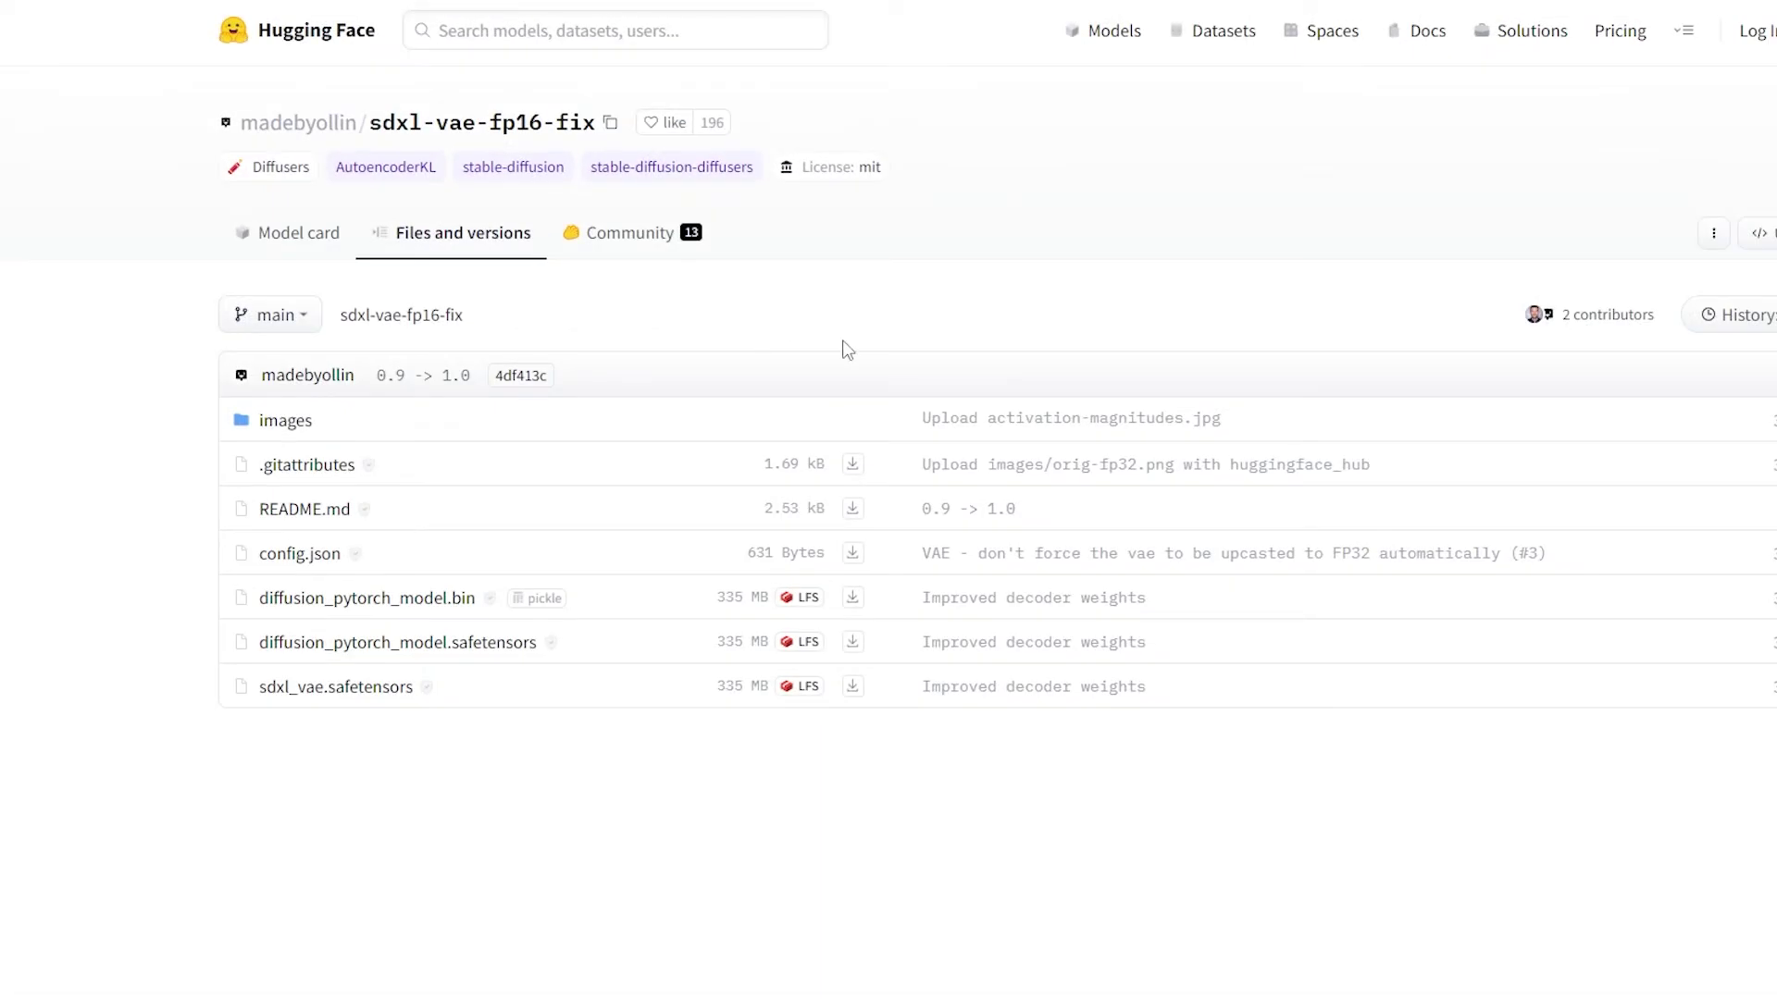
Step: Save the fp16-fix VAE safetensors file into ComfyUI\models\vae
right_click(853, 648)
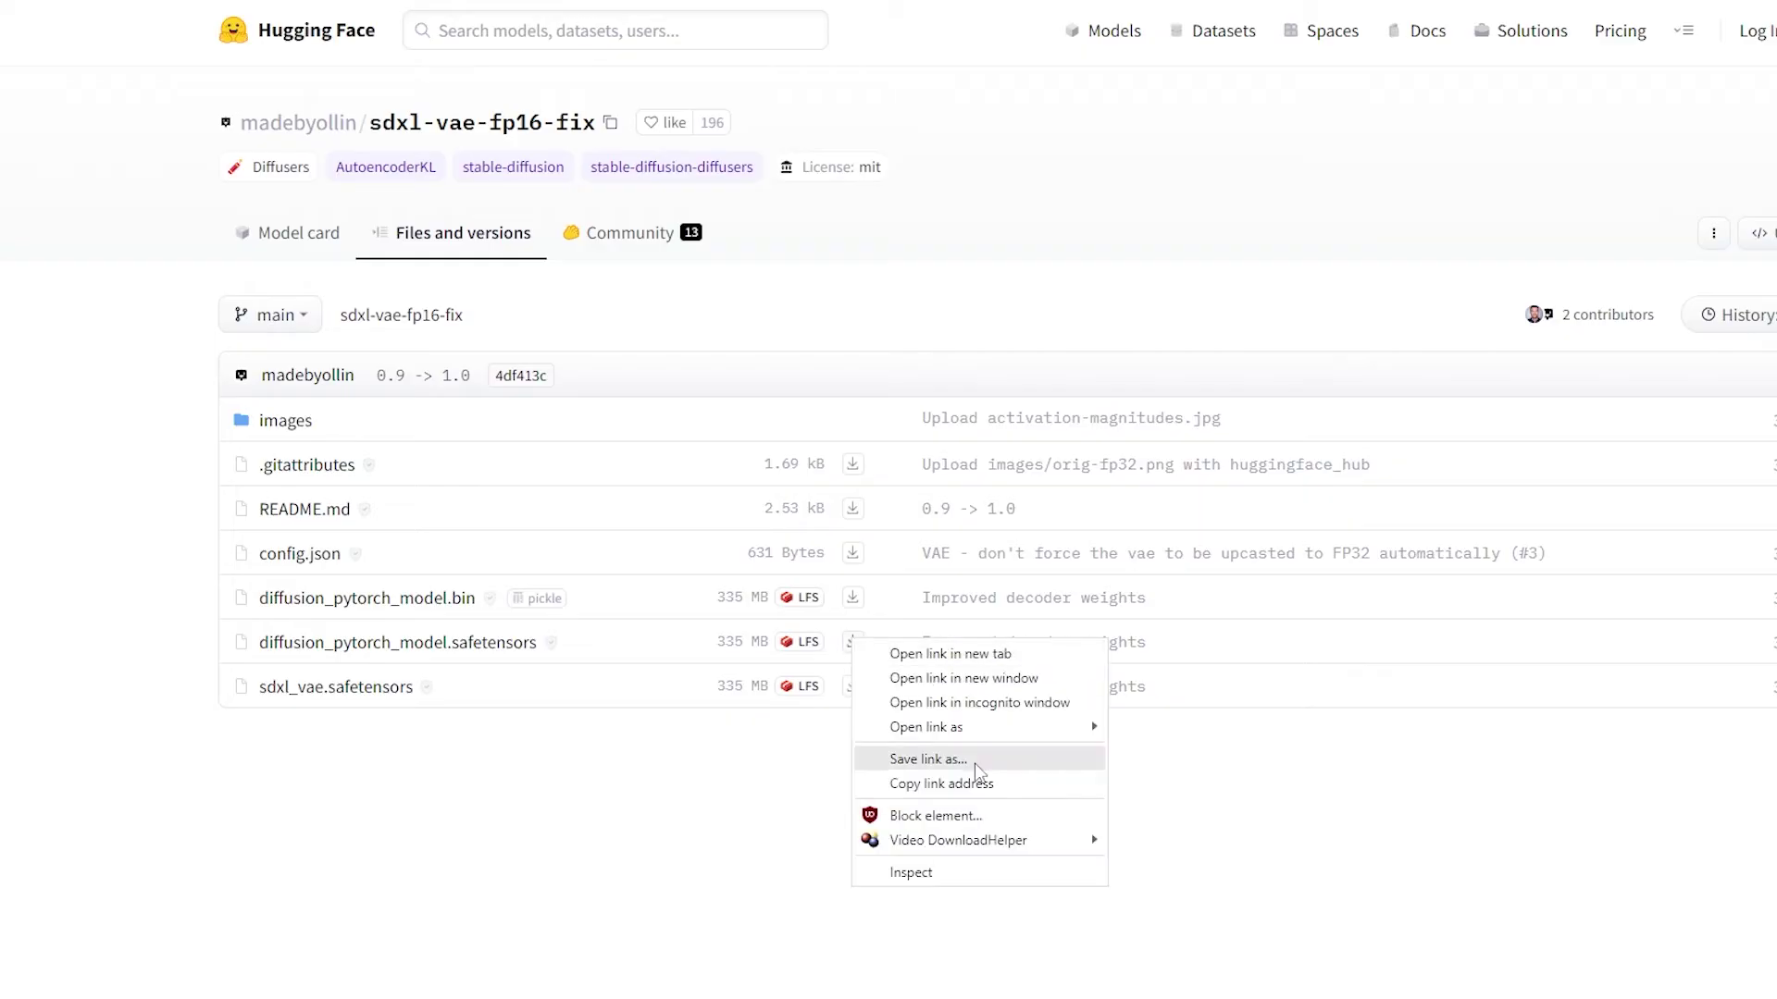
left_click(916, 751)
double_click(268, 158)
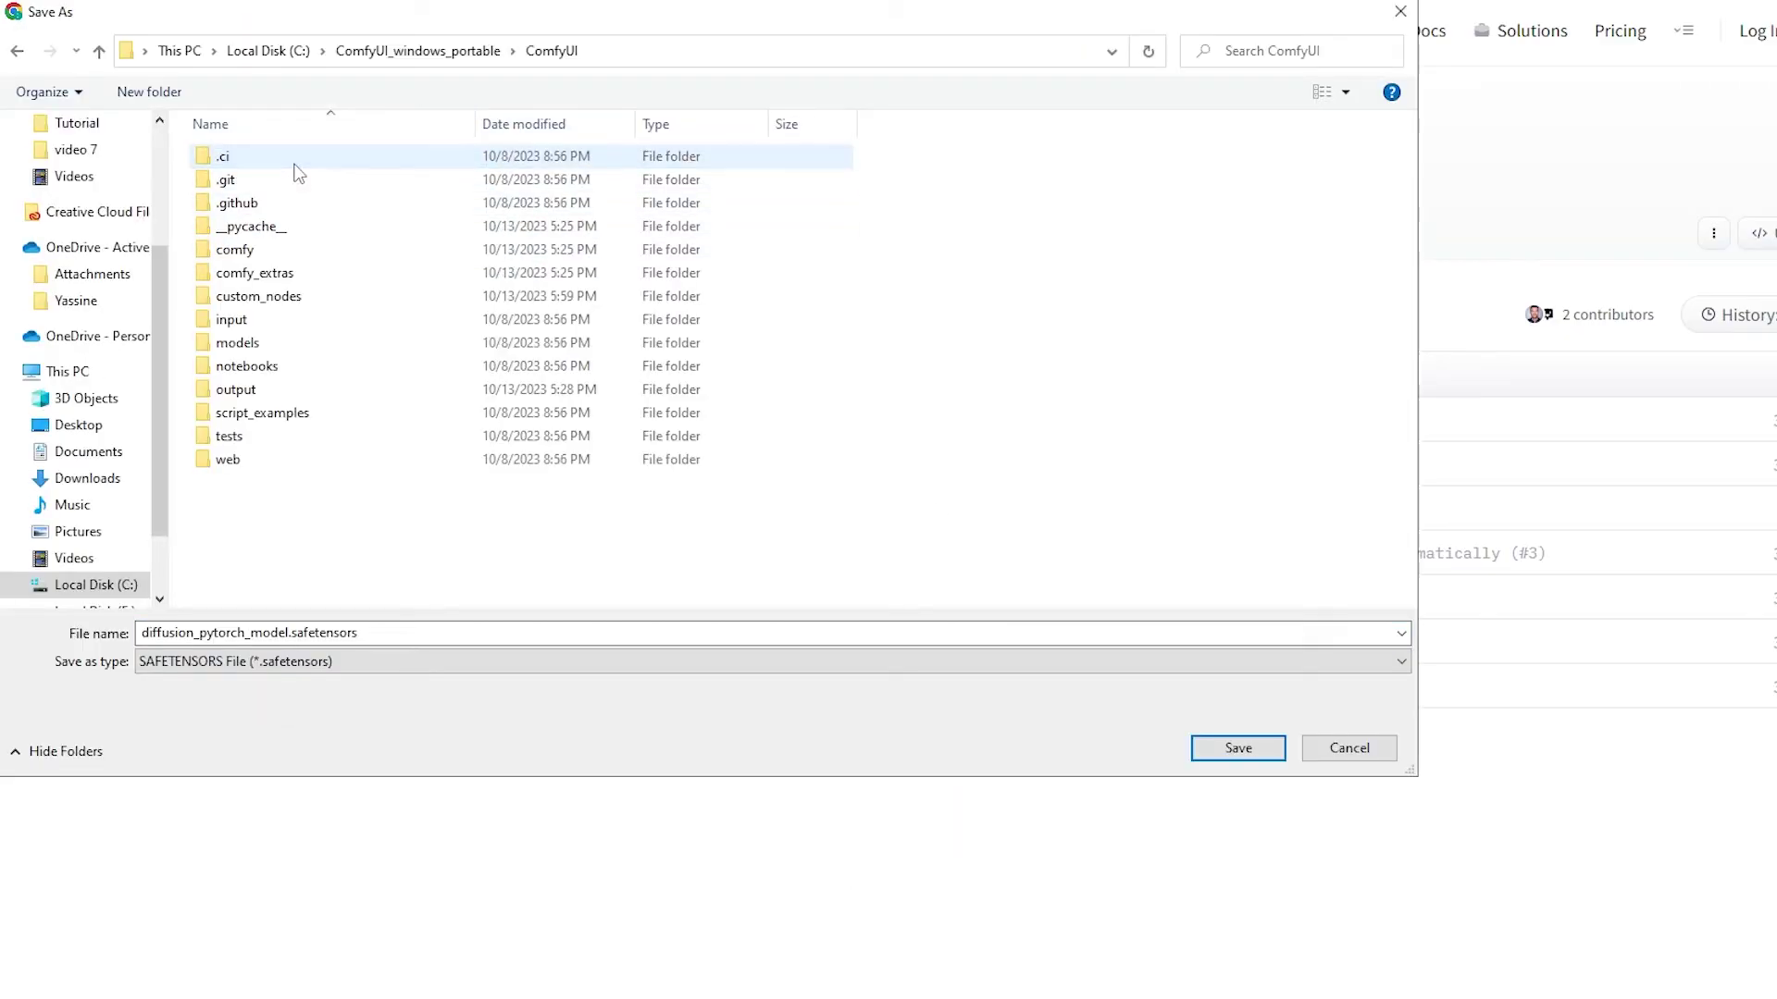
left_click(255, 348)
double_click(255, 348)
double_click(231, 459)
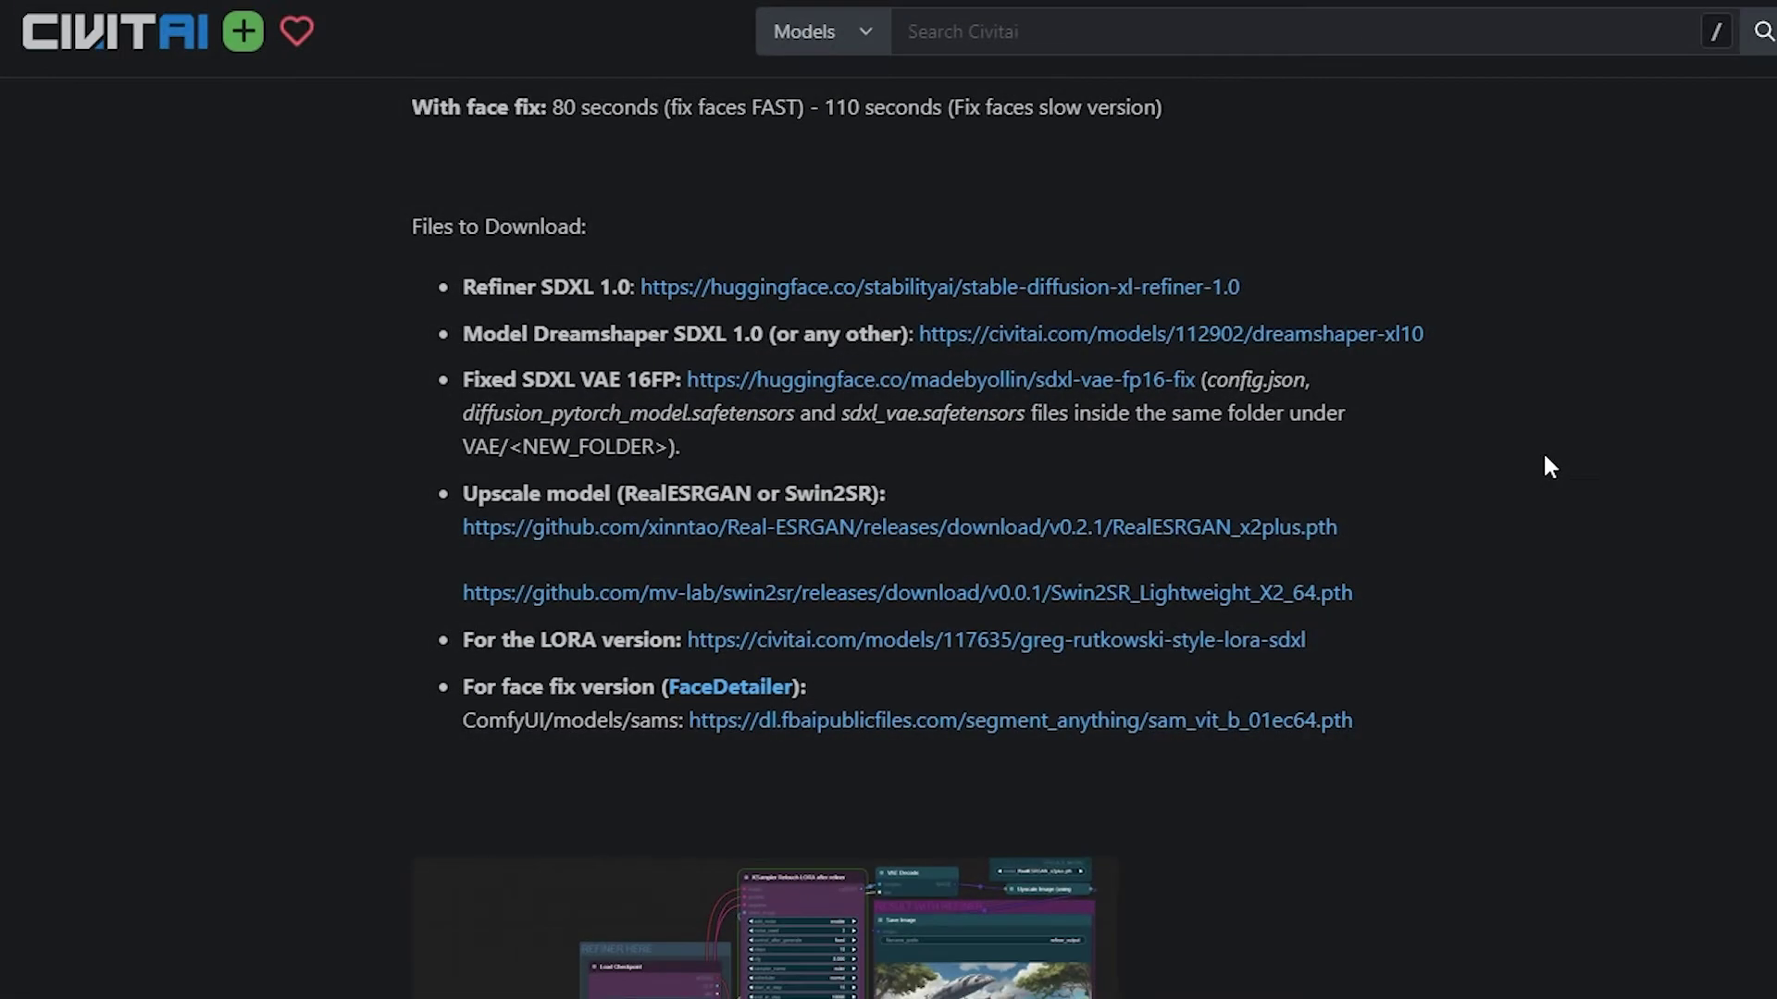
Step: Save RealESRGAN_x2plus.pth and download the v2.0 workflow config, then select the LORA QUALITY and LORA FAST versions
right_click(991, 533)
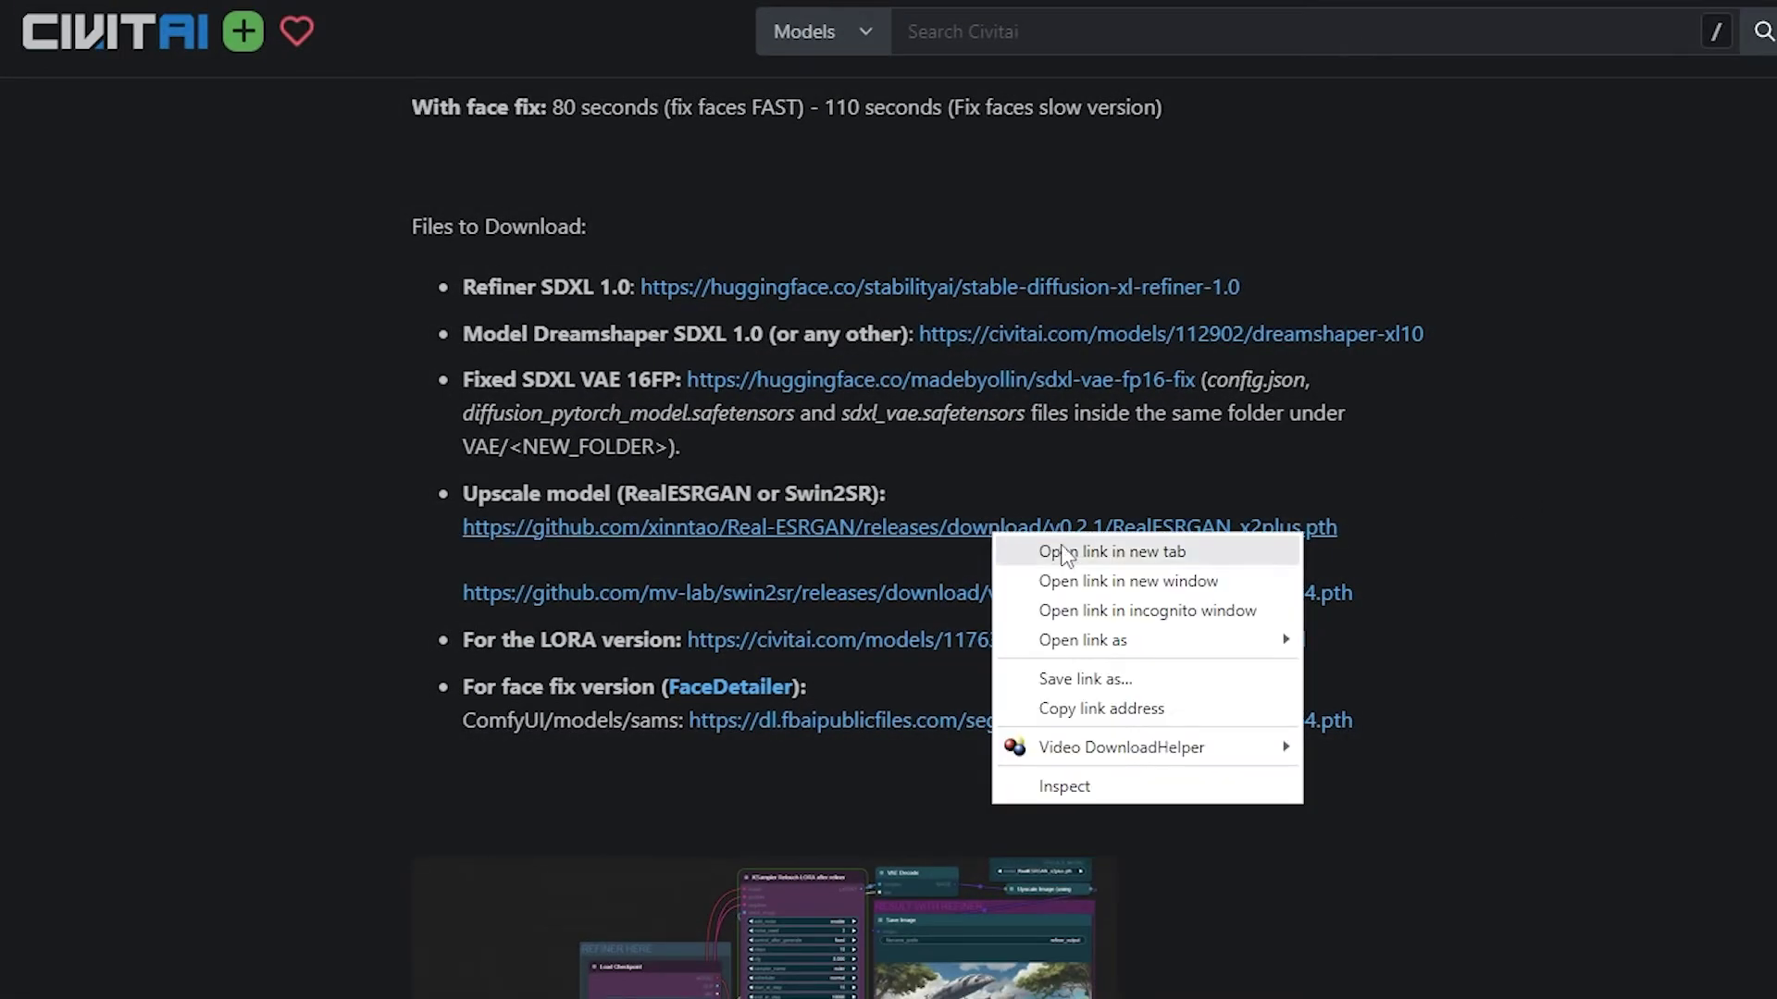
left_click(1088, 686)
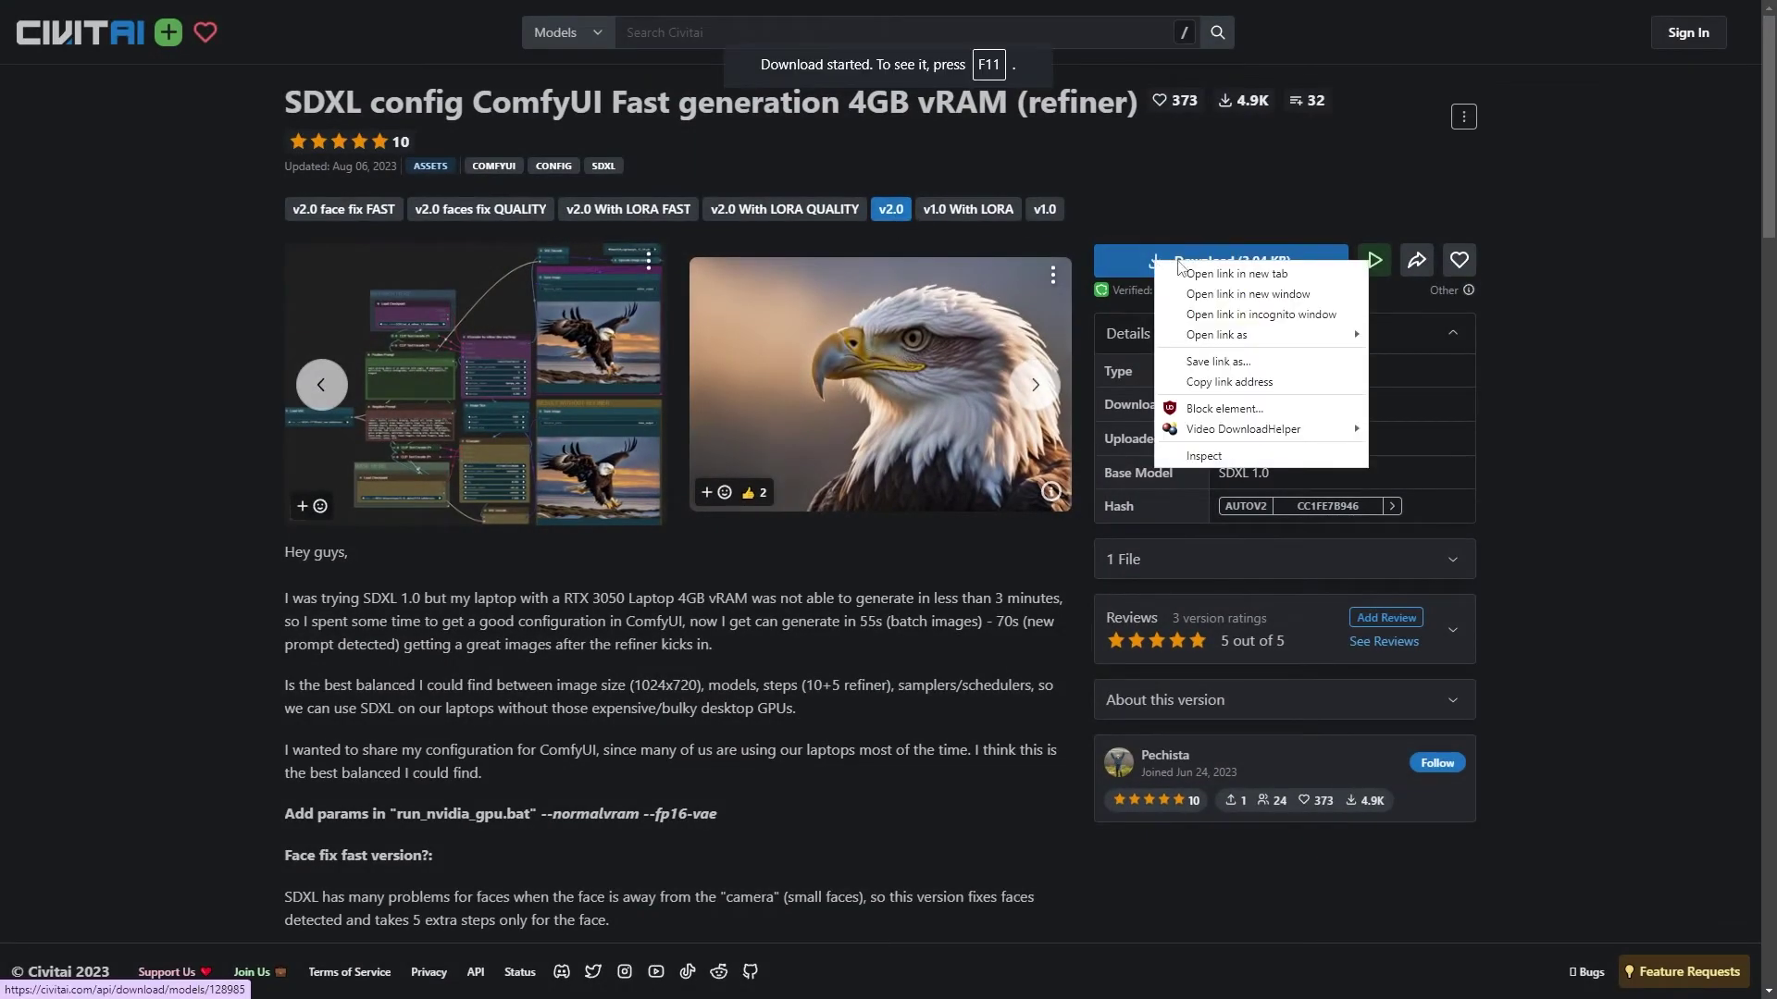
left_click(1235, 362)
left_click(810, 212)
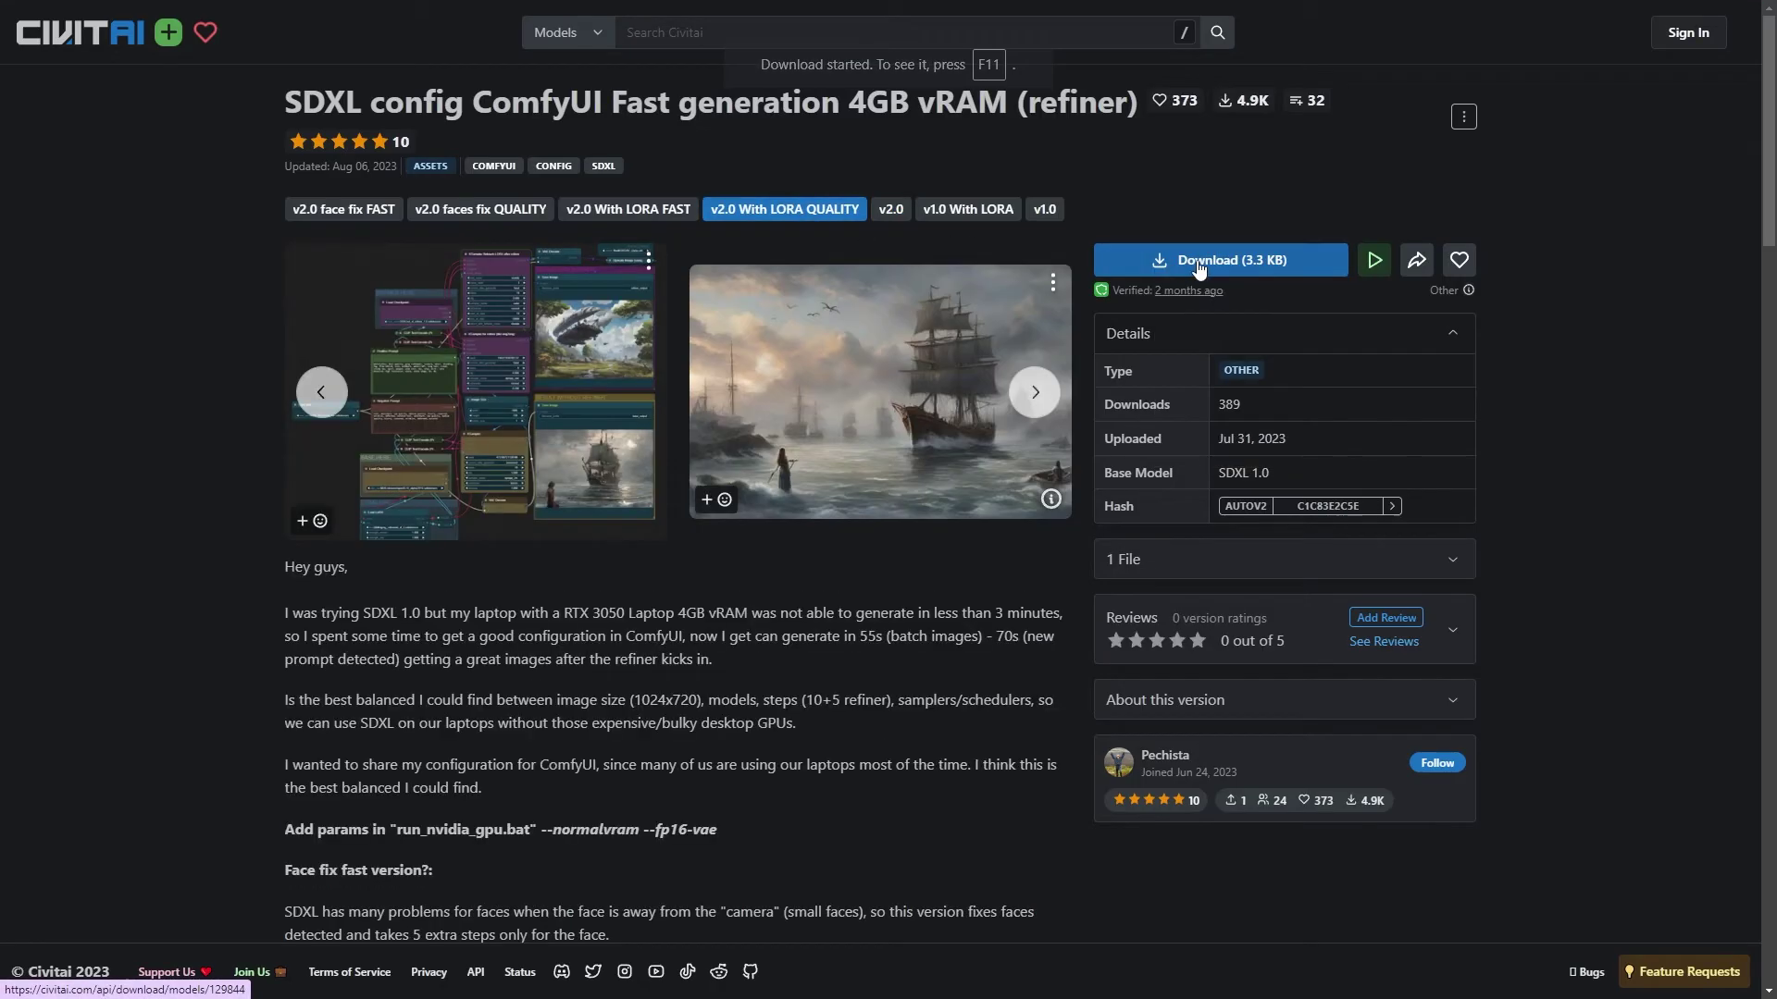
left_click(629, 209)
right_click(1210, 255)
Step: Download the LORA FAST workflow config and extract all three workflow zips in the Tutorial folder
left_click(1279, 372)
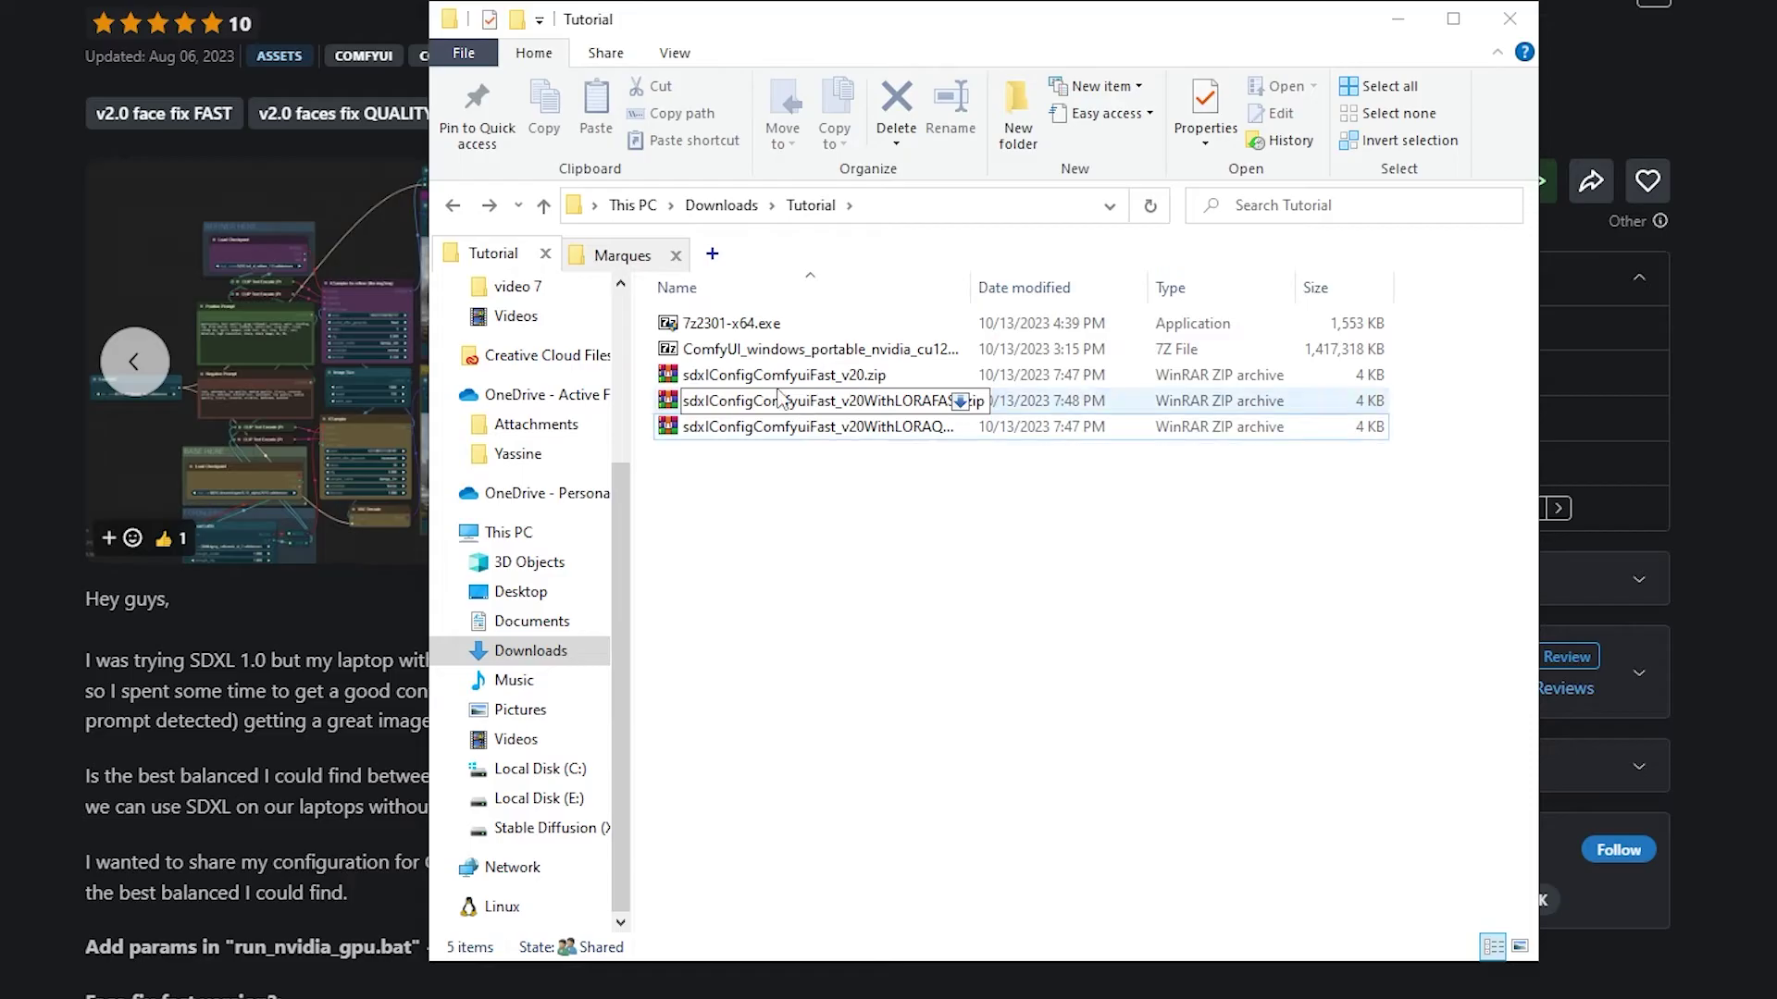
left_click_drag(917, 511, 731, 380)
right_click(745, 378)
left_click(833, 582)
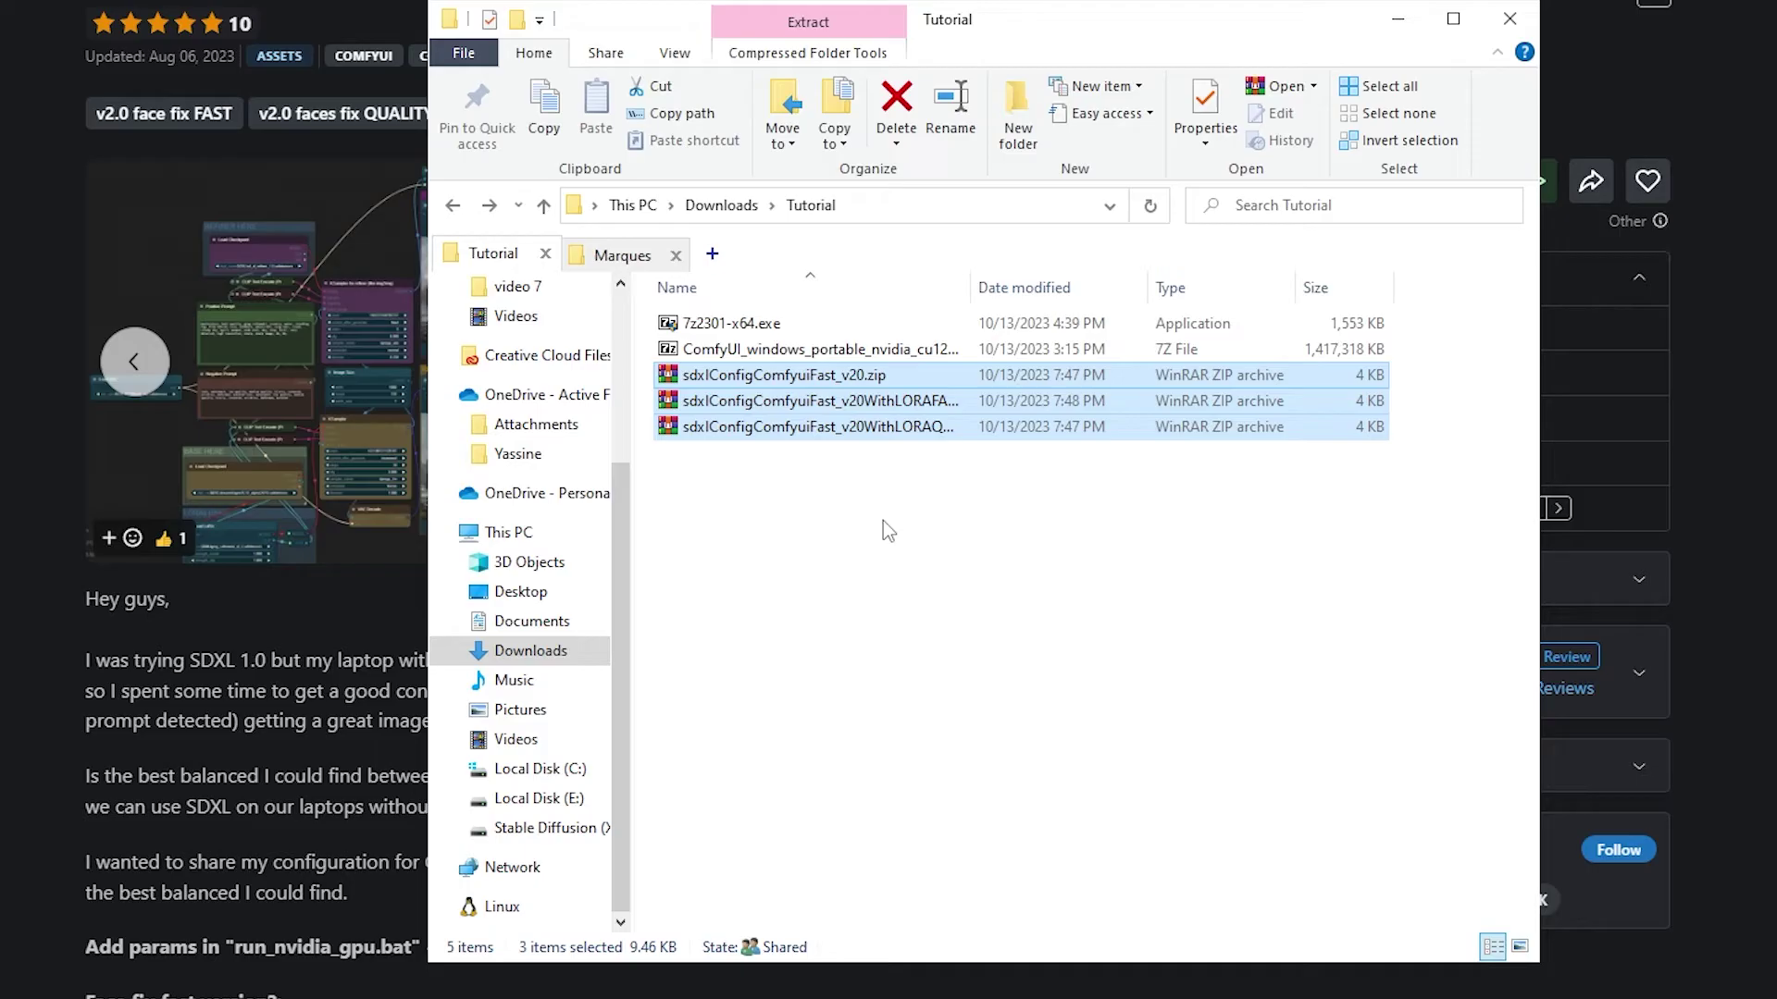
Step: Put the workflow json files in a new 'workflow' folder in ComfyUI_windows_portable and relaunch run_nvidia_gpu.bat
right_click(768, 647)
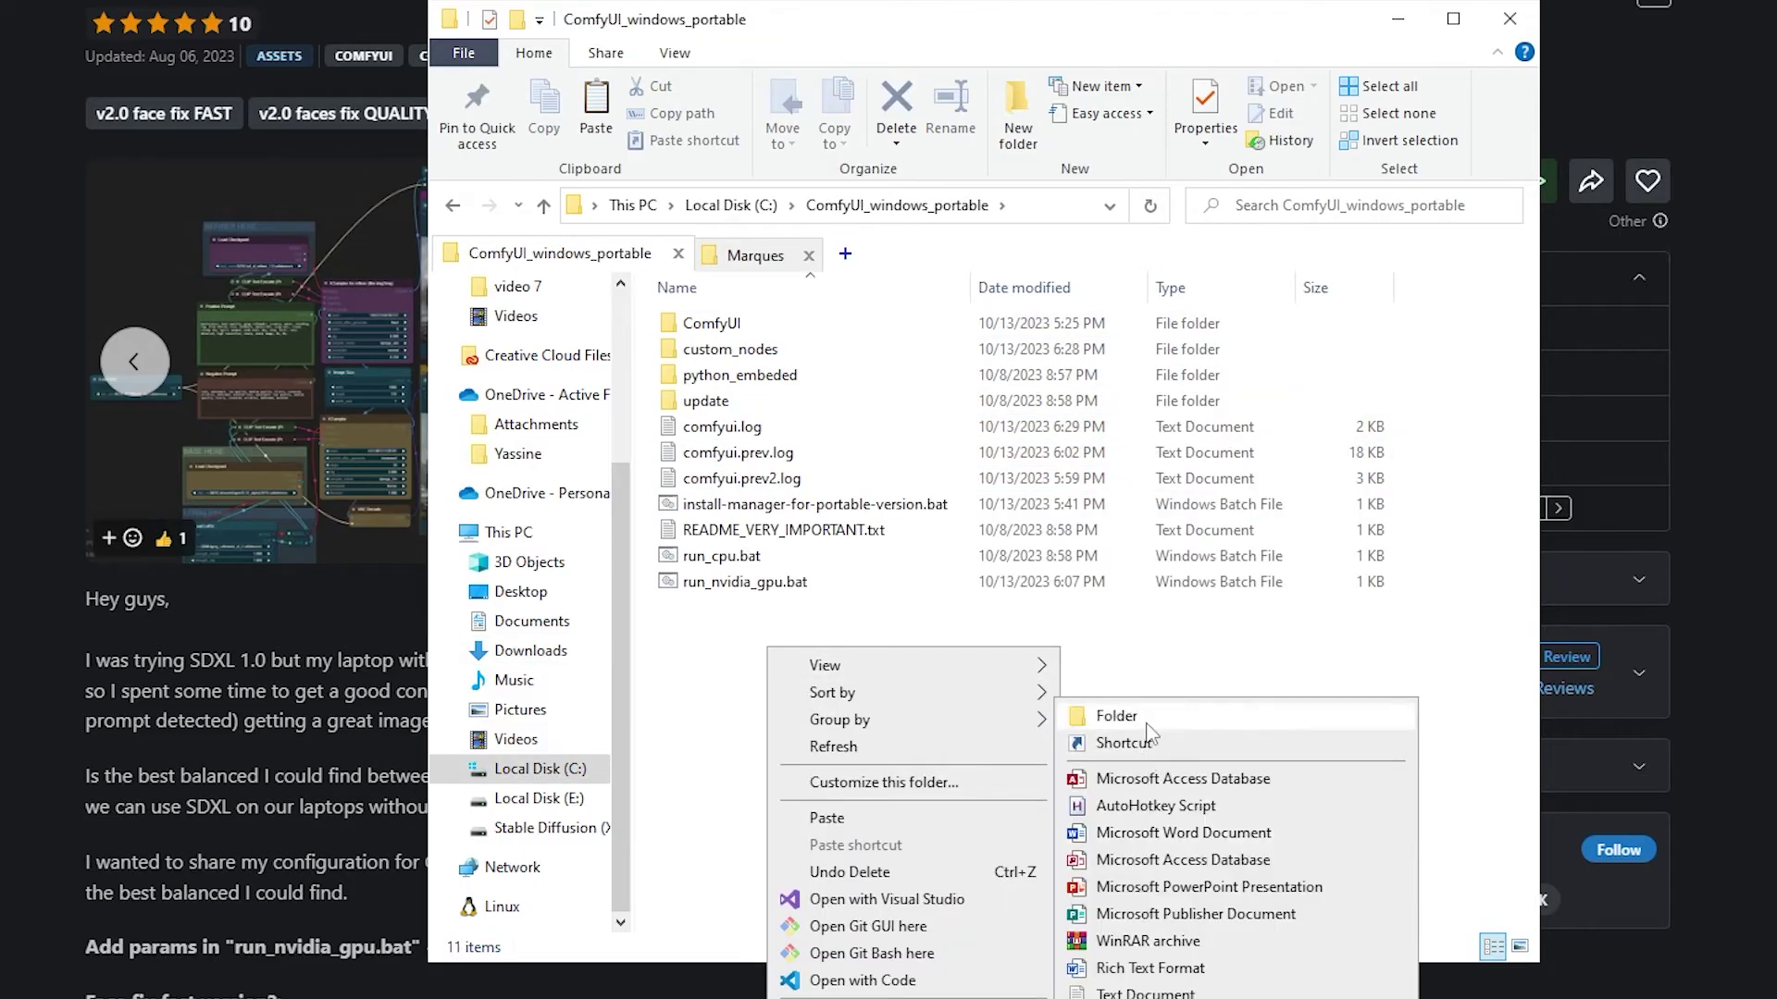
left_click(1151, 715)
type("w")
key("Return")
key("Return")
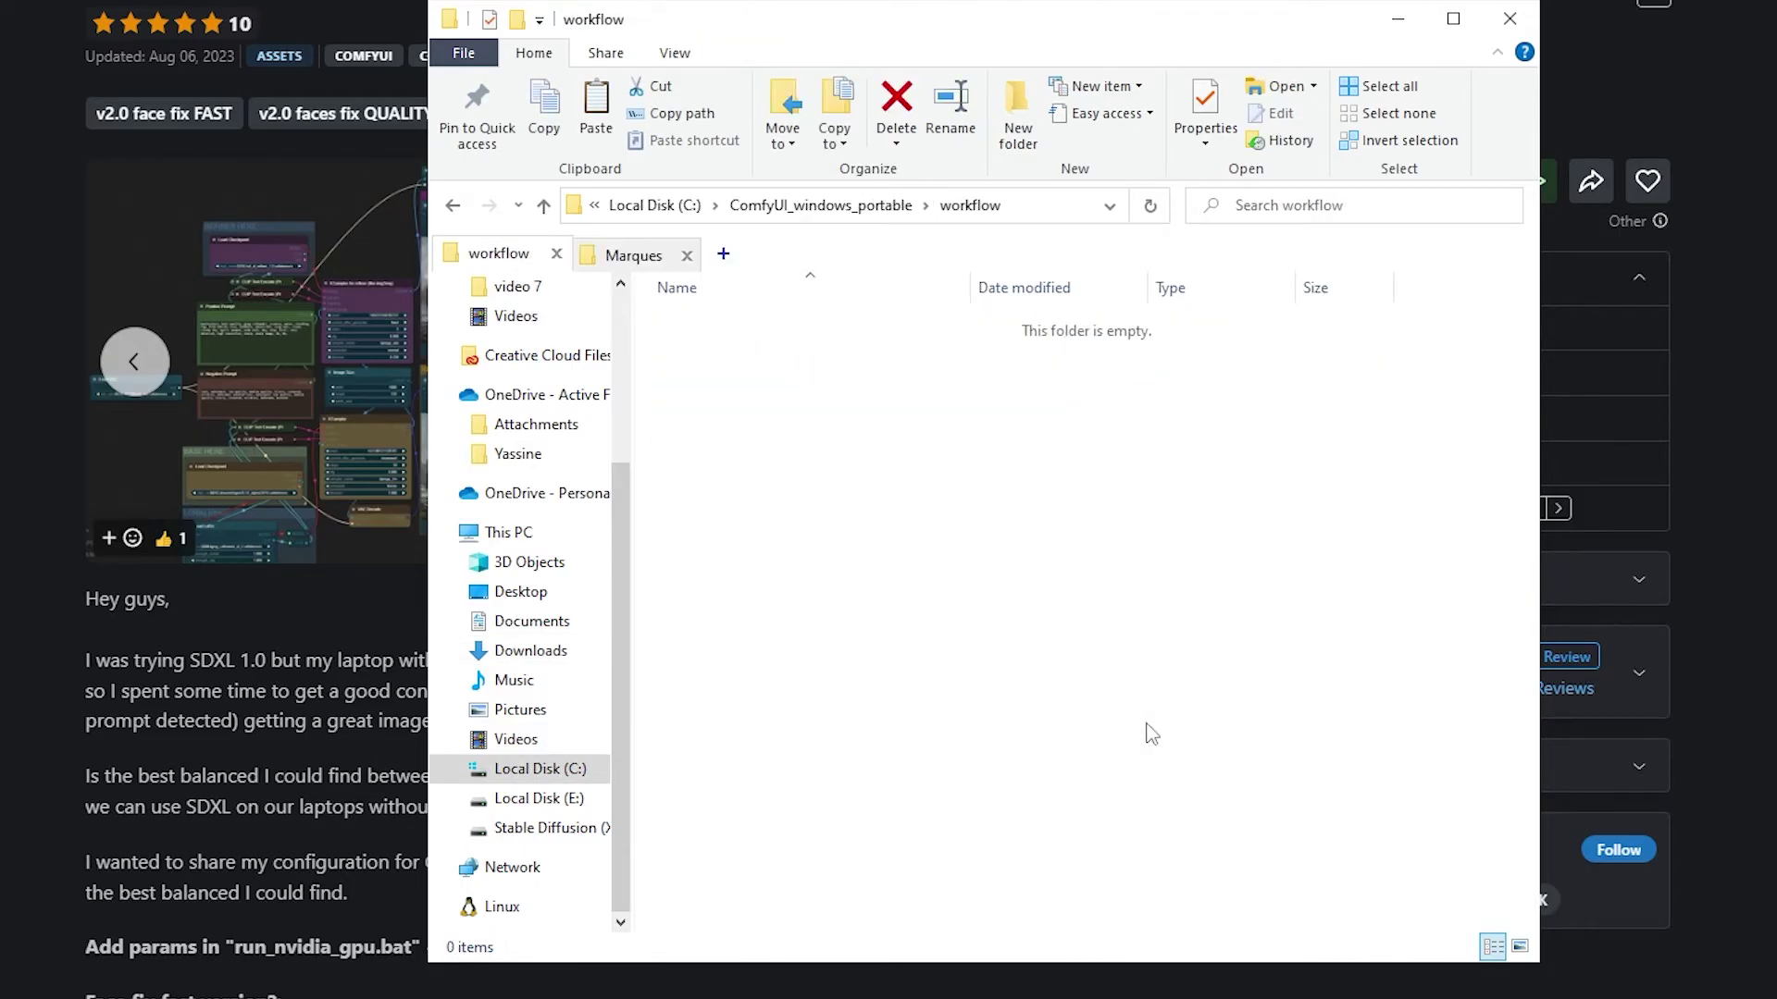
right_click(982, 462)
left_click(1025, 622)
left_click(1064, 419)
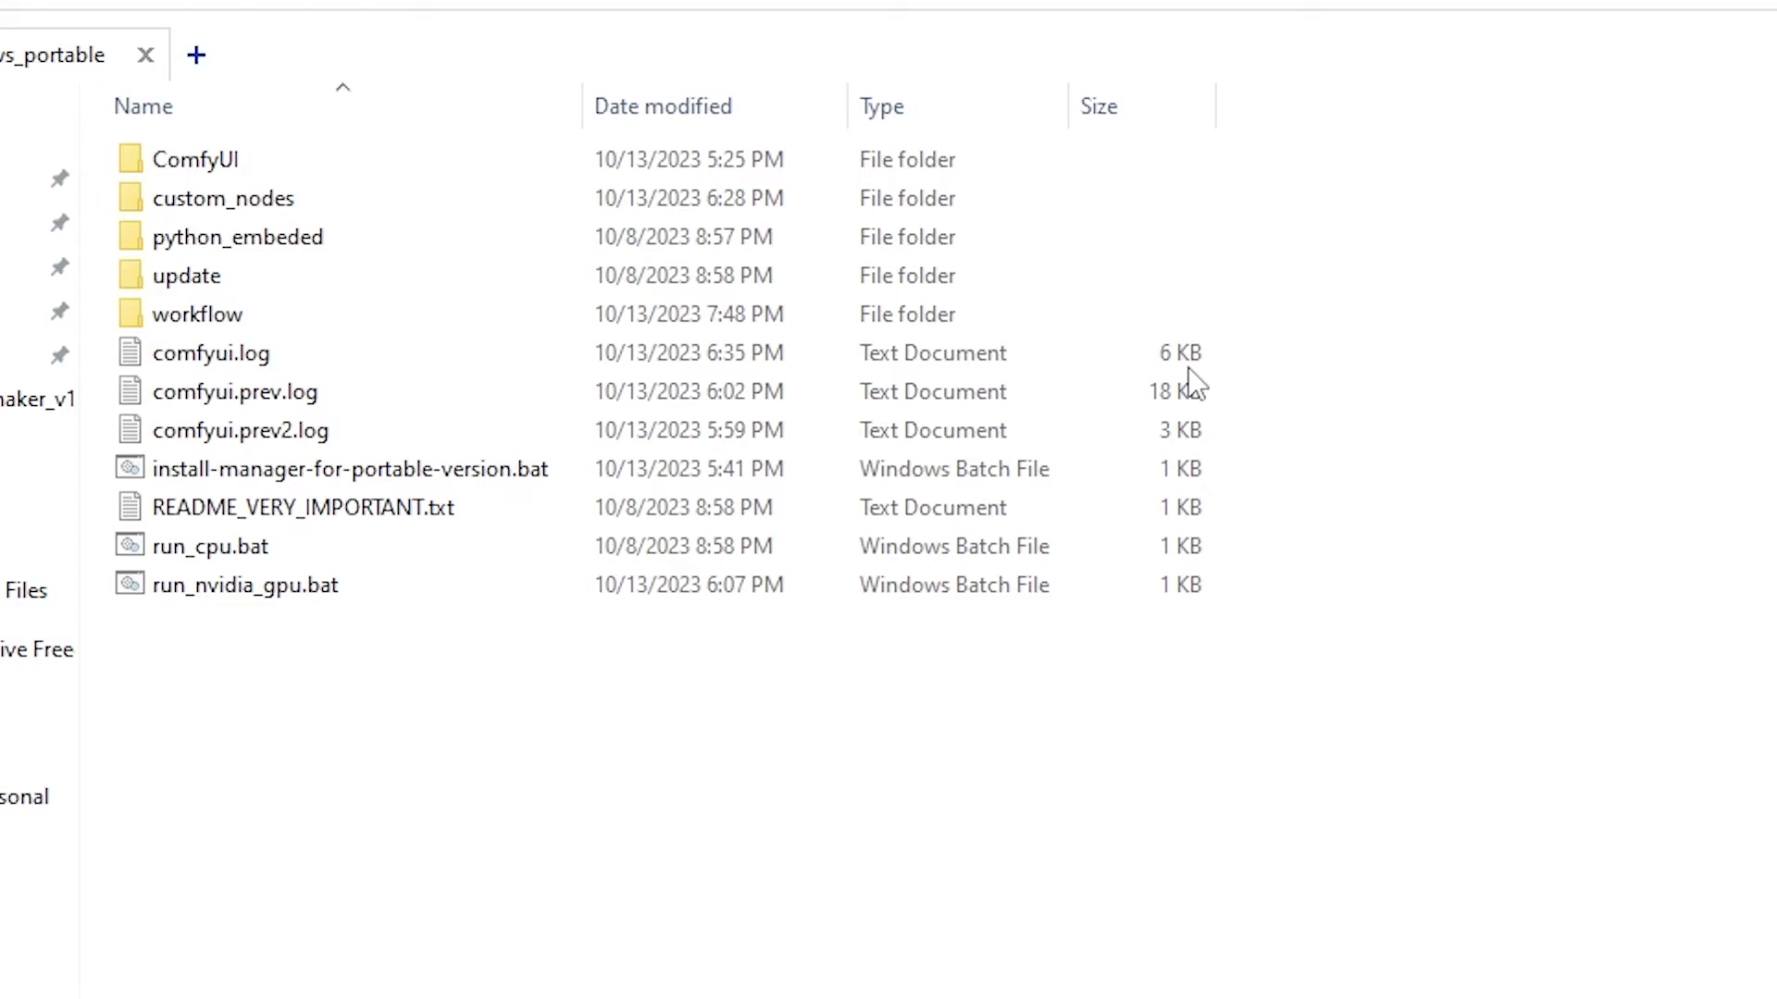
double_click(307, 584)
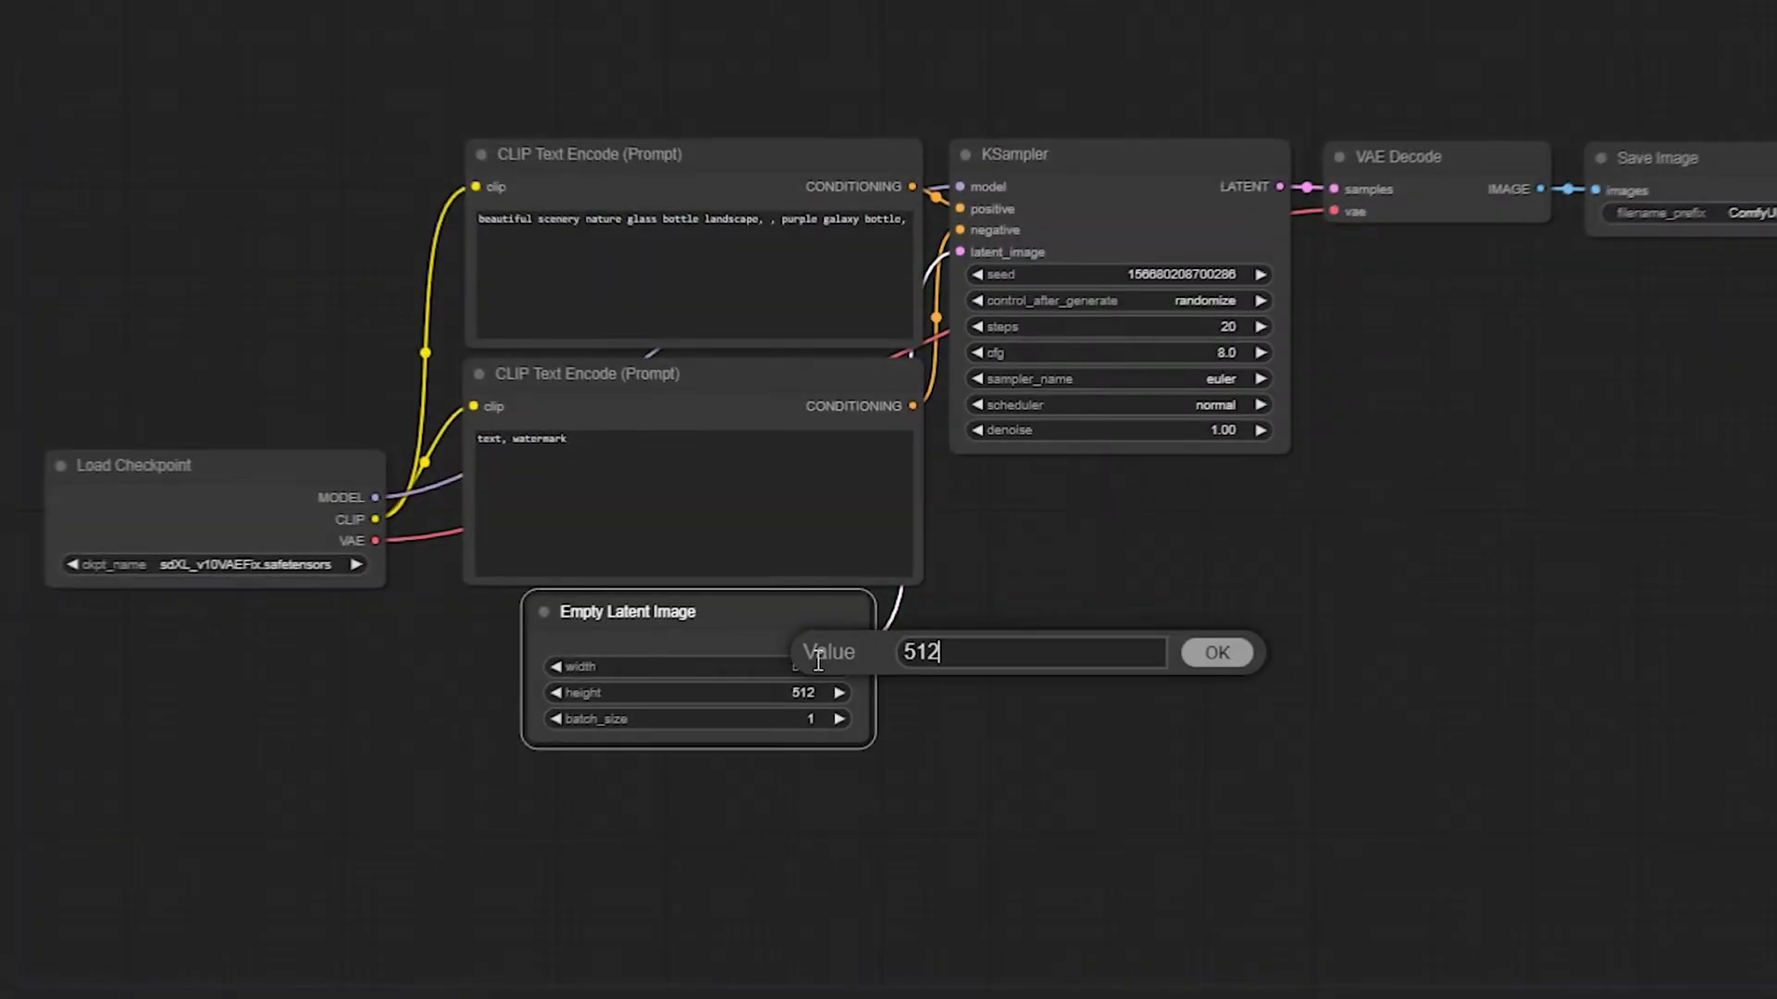
Step: Set the Empty Latent Image to 1024×1024, queue the galaxy bottle generation and view the decode and save nodes
left_click(1198, 641)
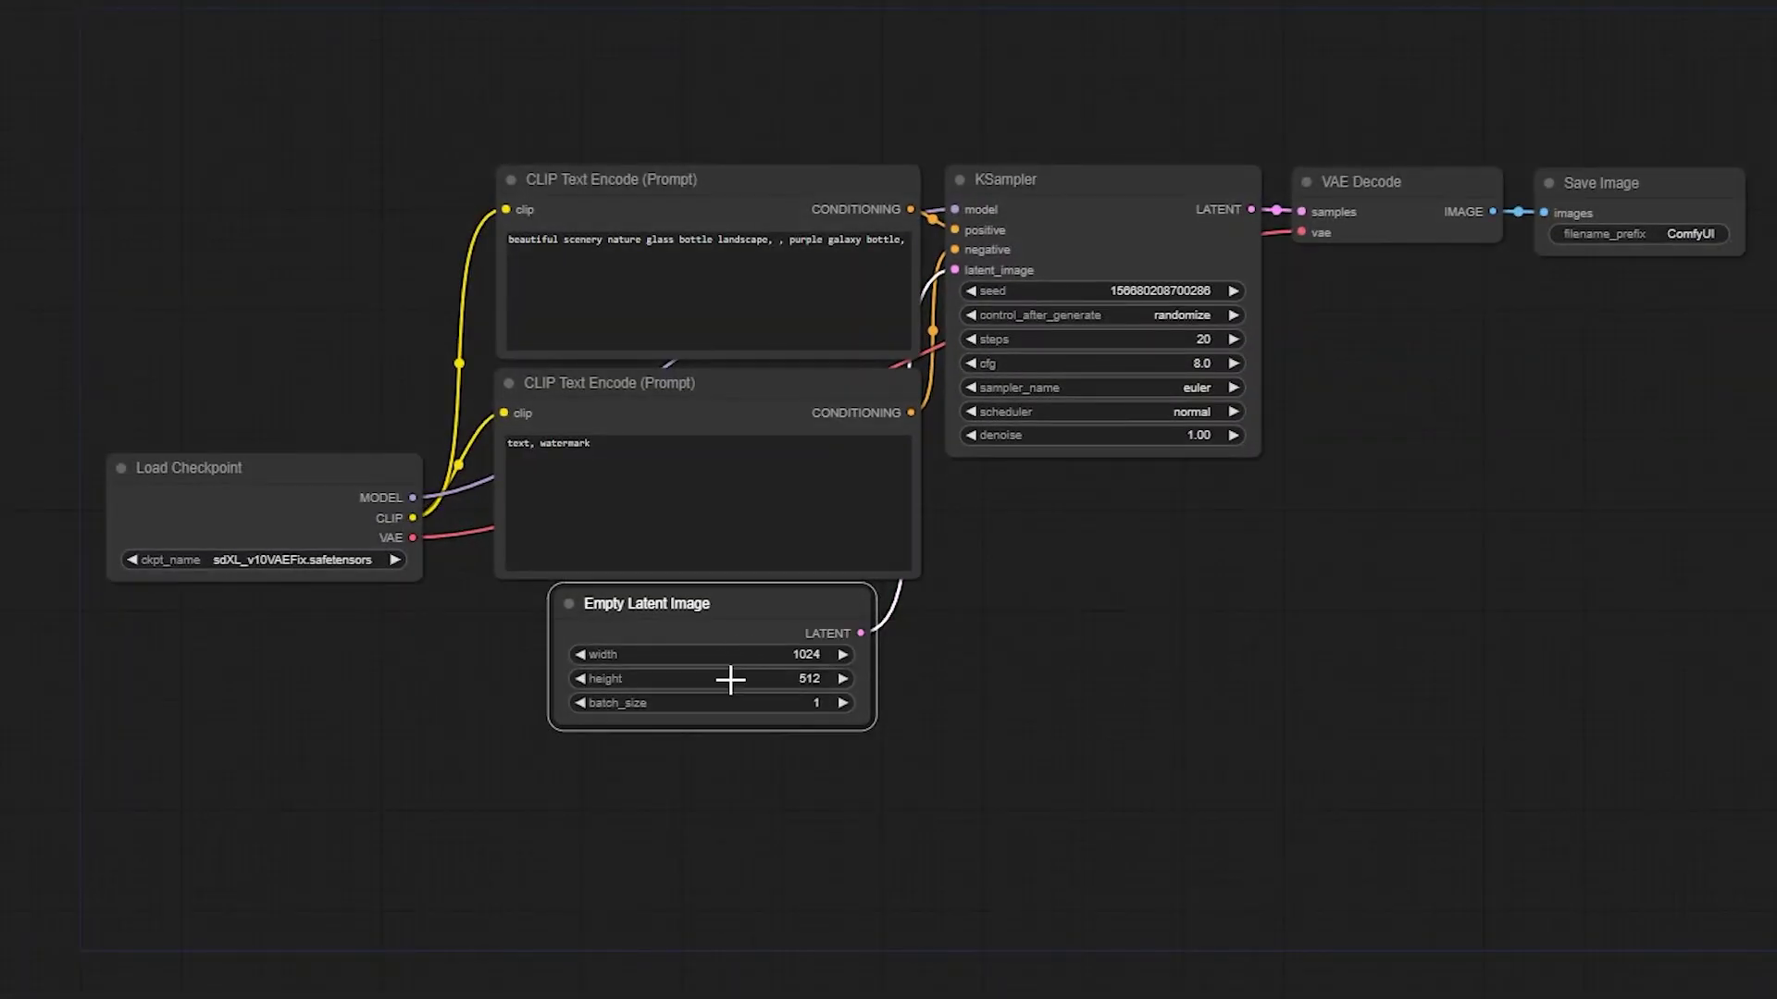
left_click(814, 678)
left_click(1175, 678)
key("ctrl+Return")
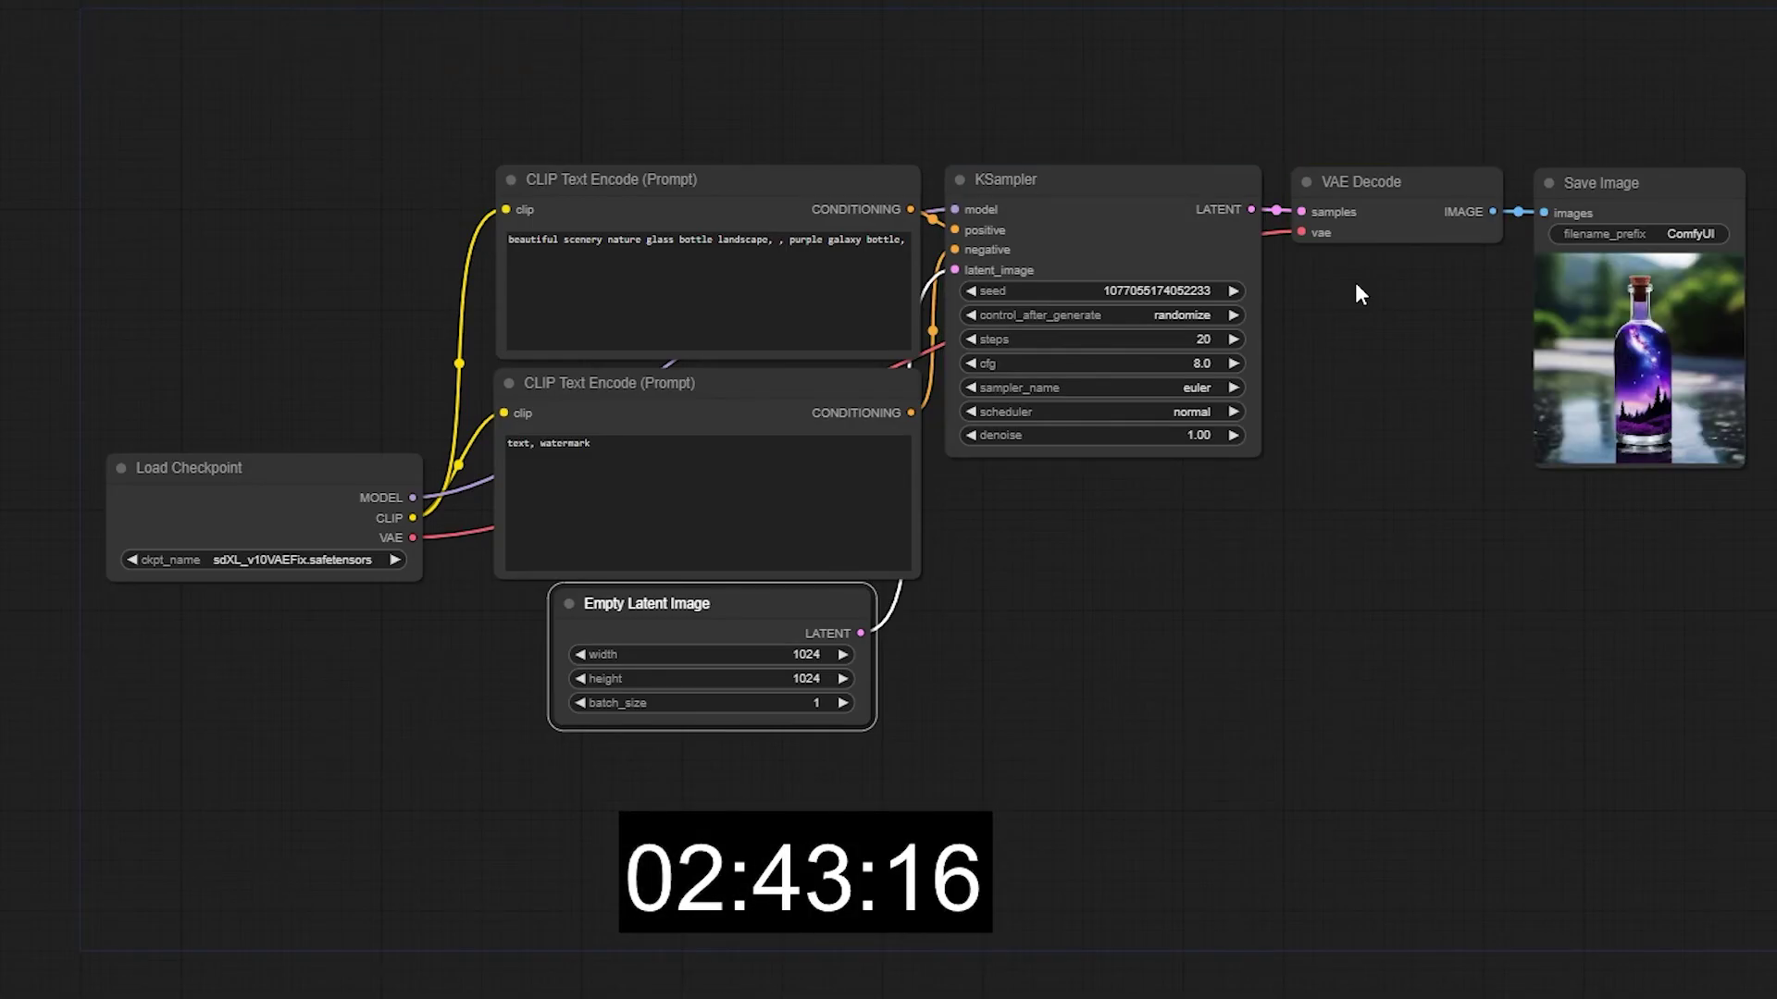
scroll(1715, 335, "up", 12)
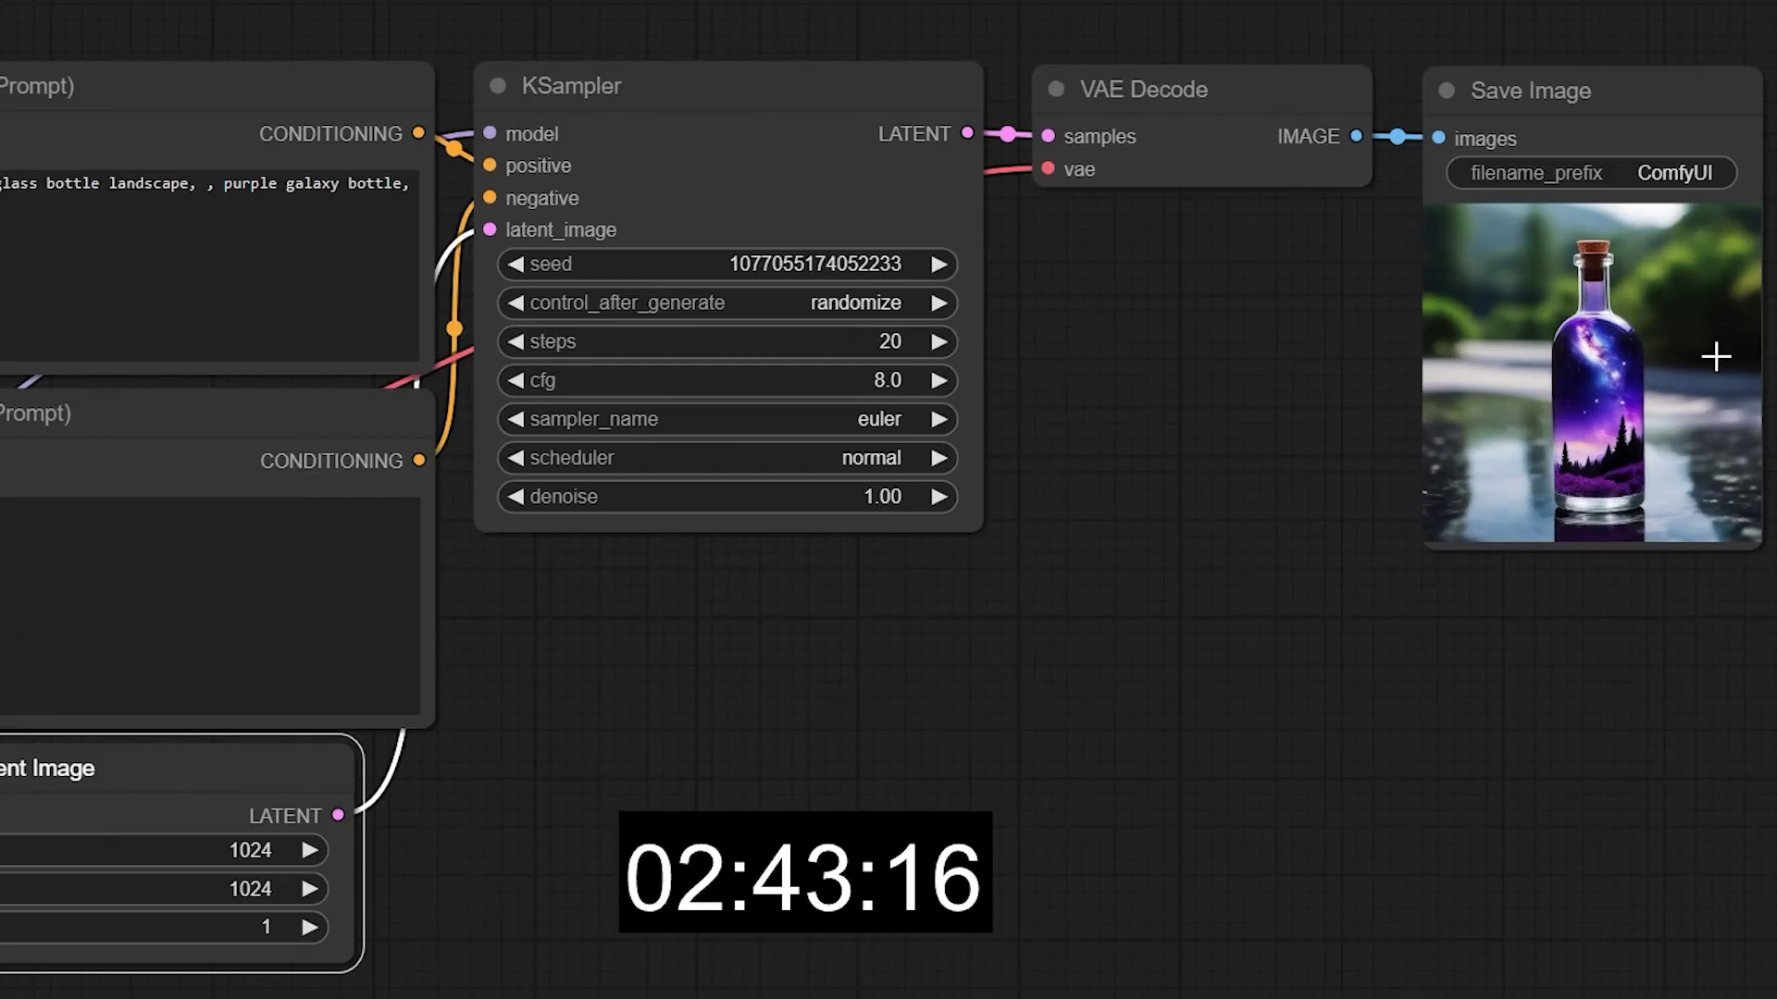
scroll(1654, 342, "down", 3)
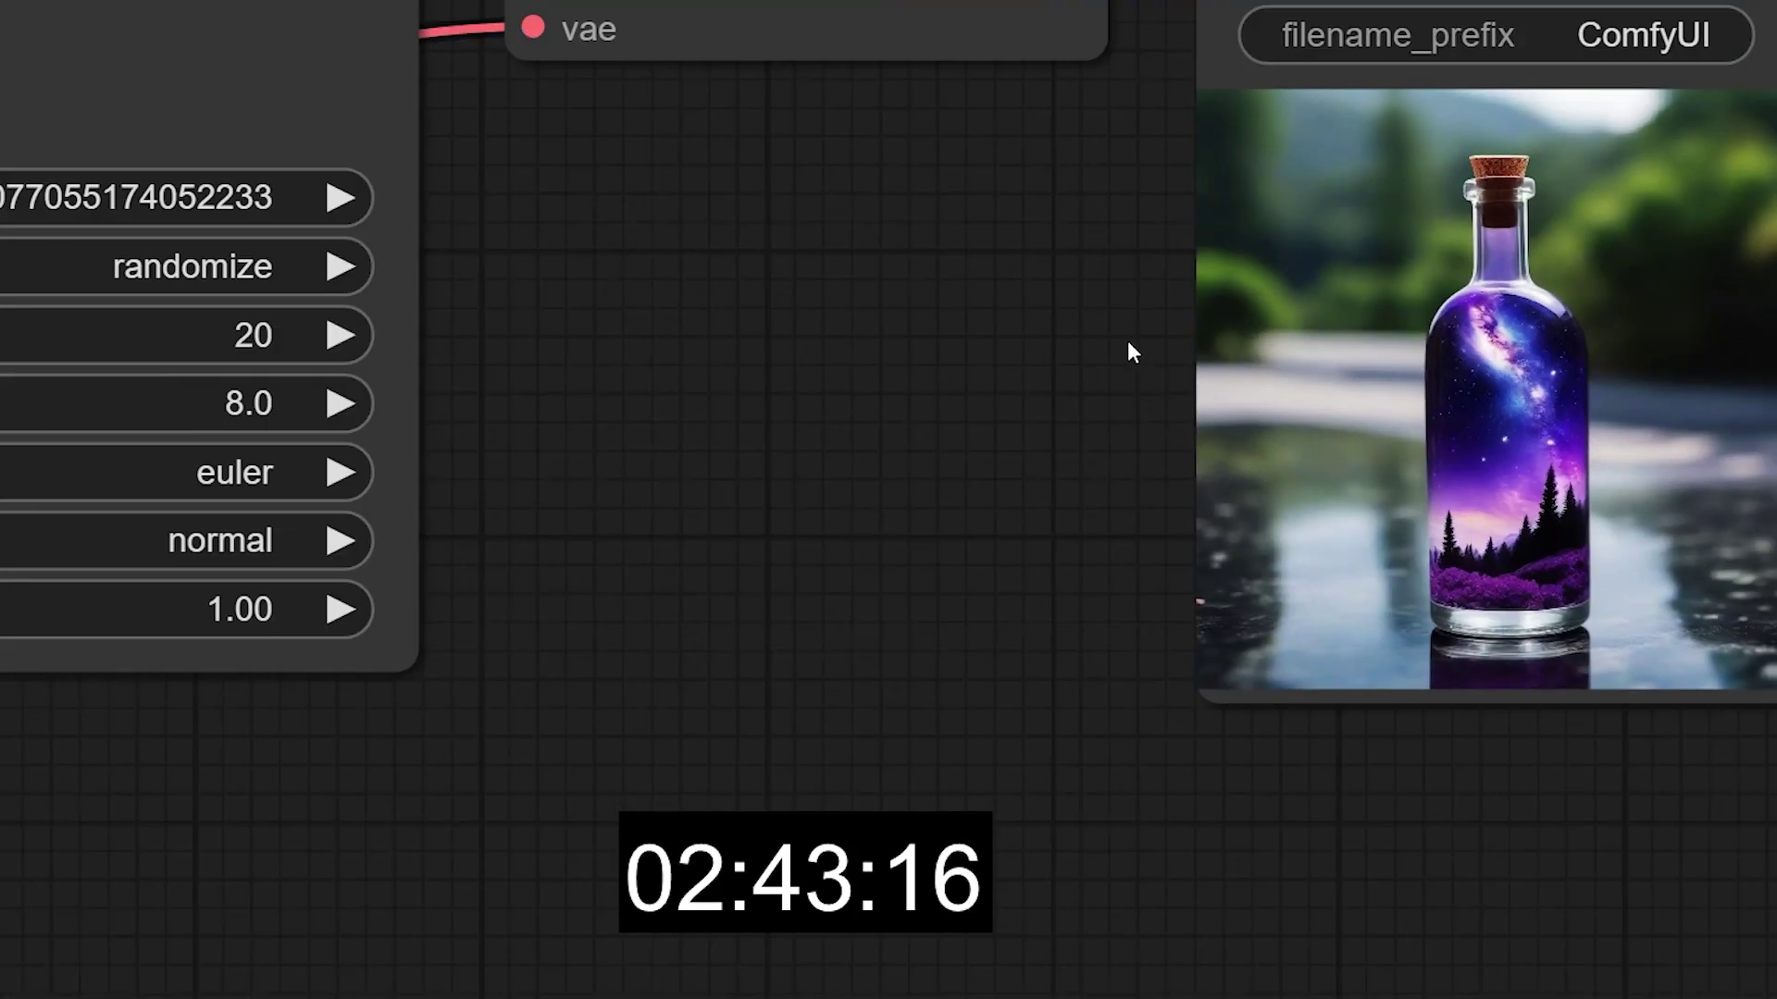
left_click_drag(1127, 341, 935, 542)
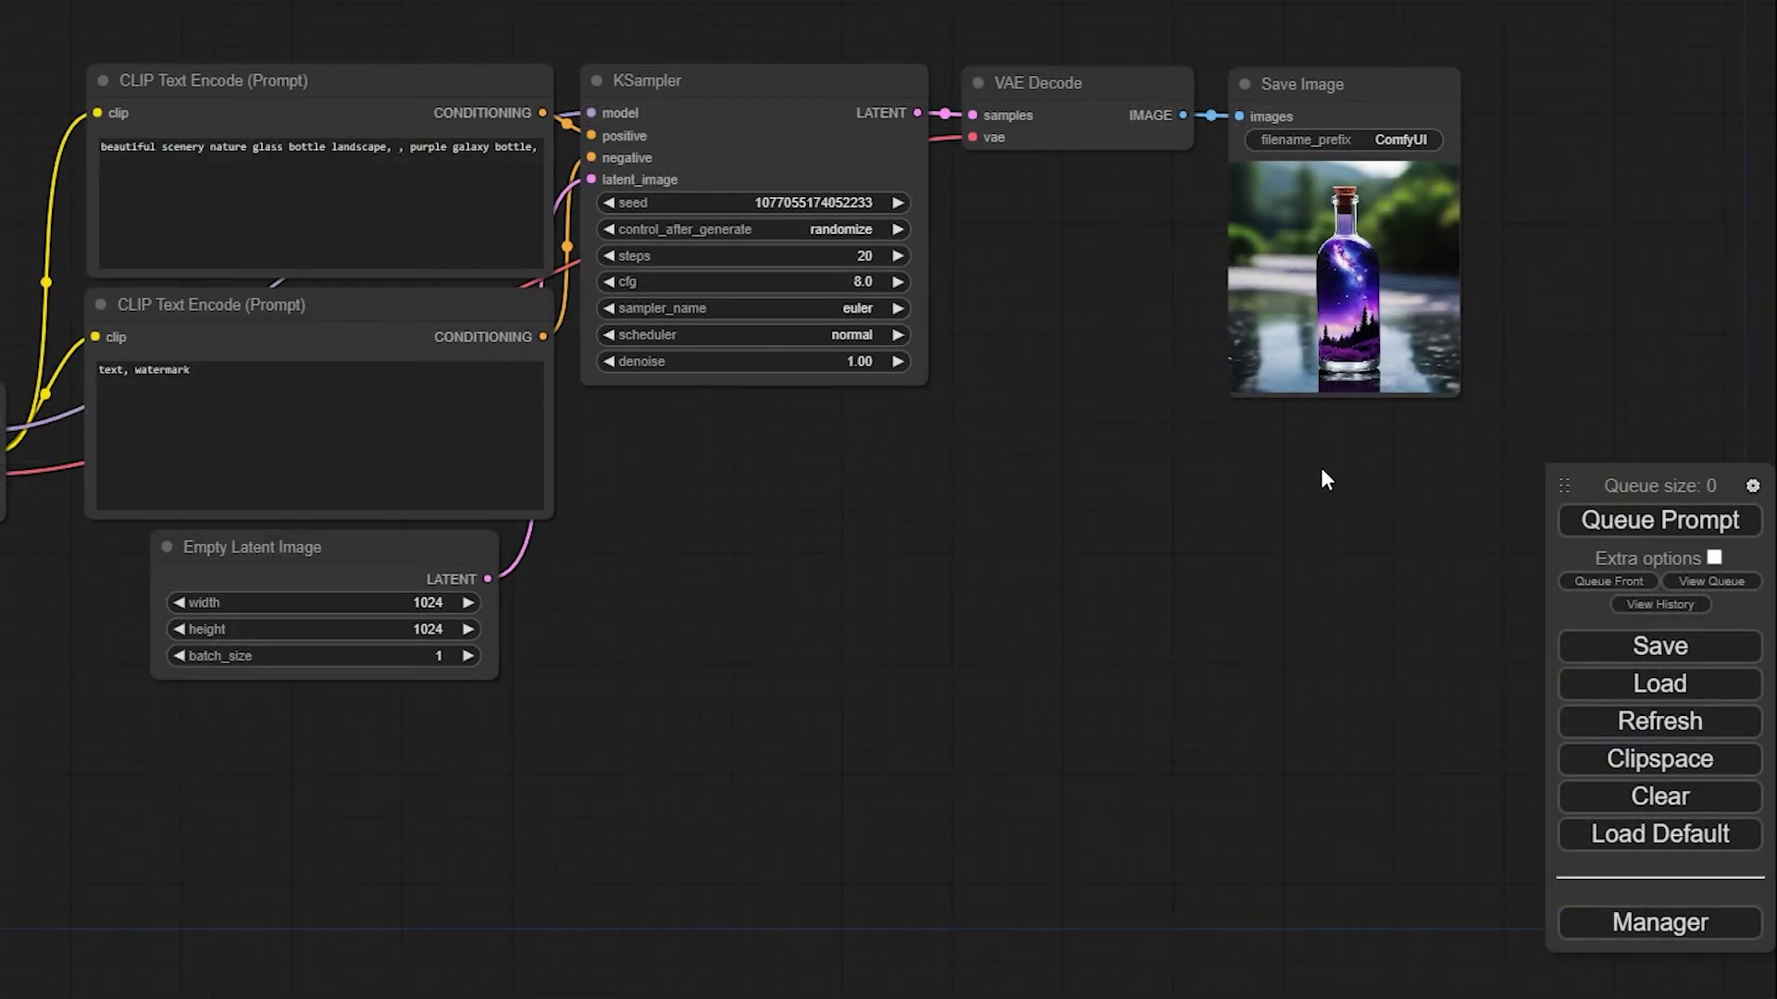
Step: Load the ComfyFastLowRam_v2.json workflow and look over its refiner and prompt nodes
left_click(1635, 684)
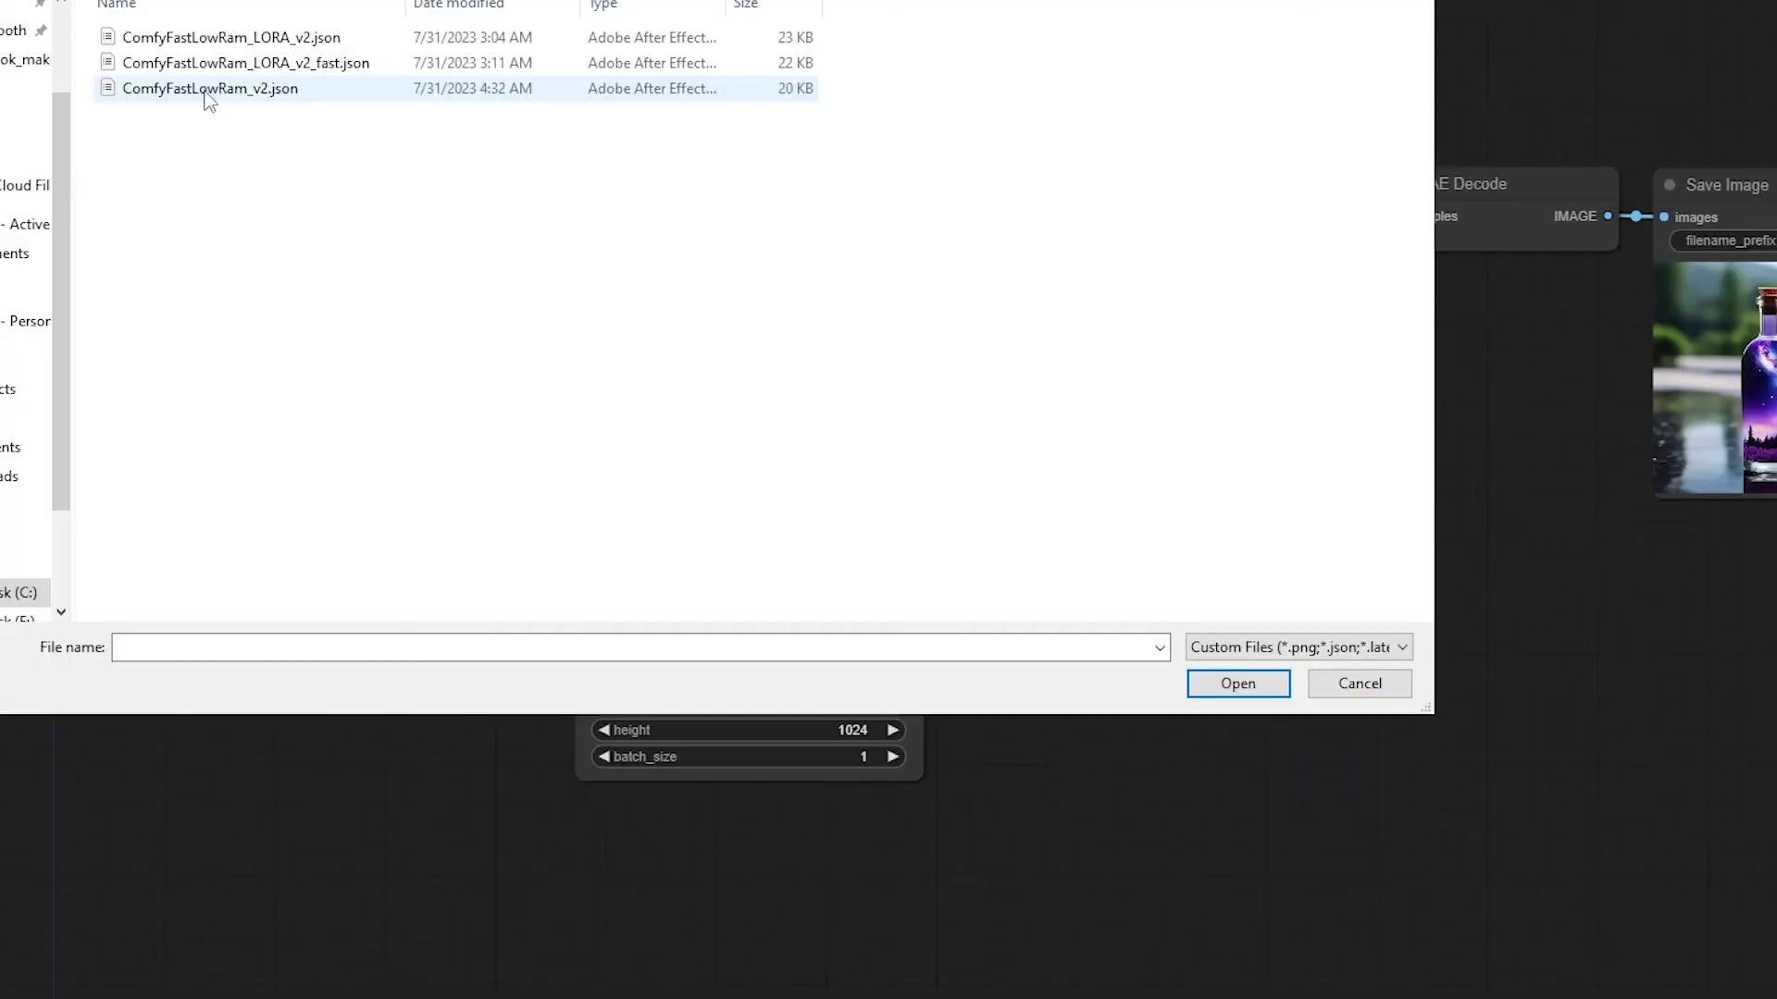
double_click(208, 88)
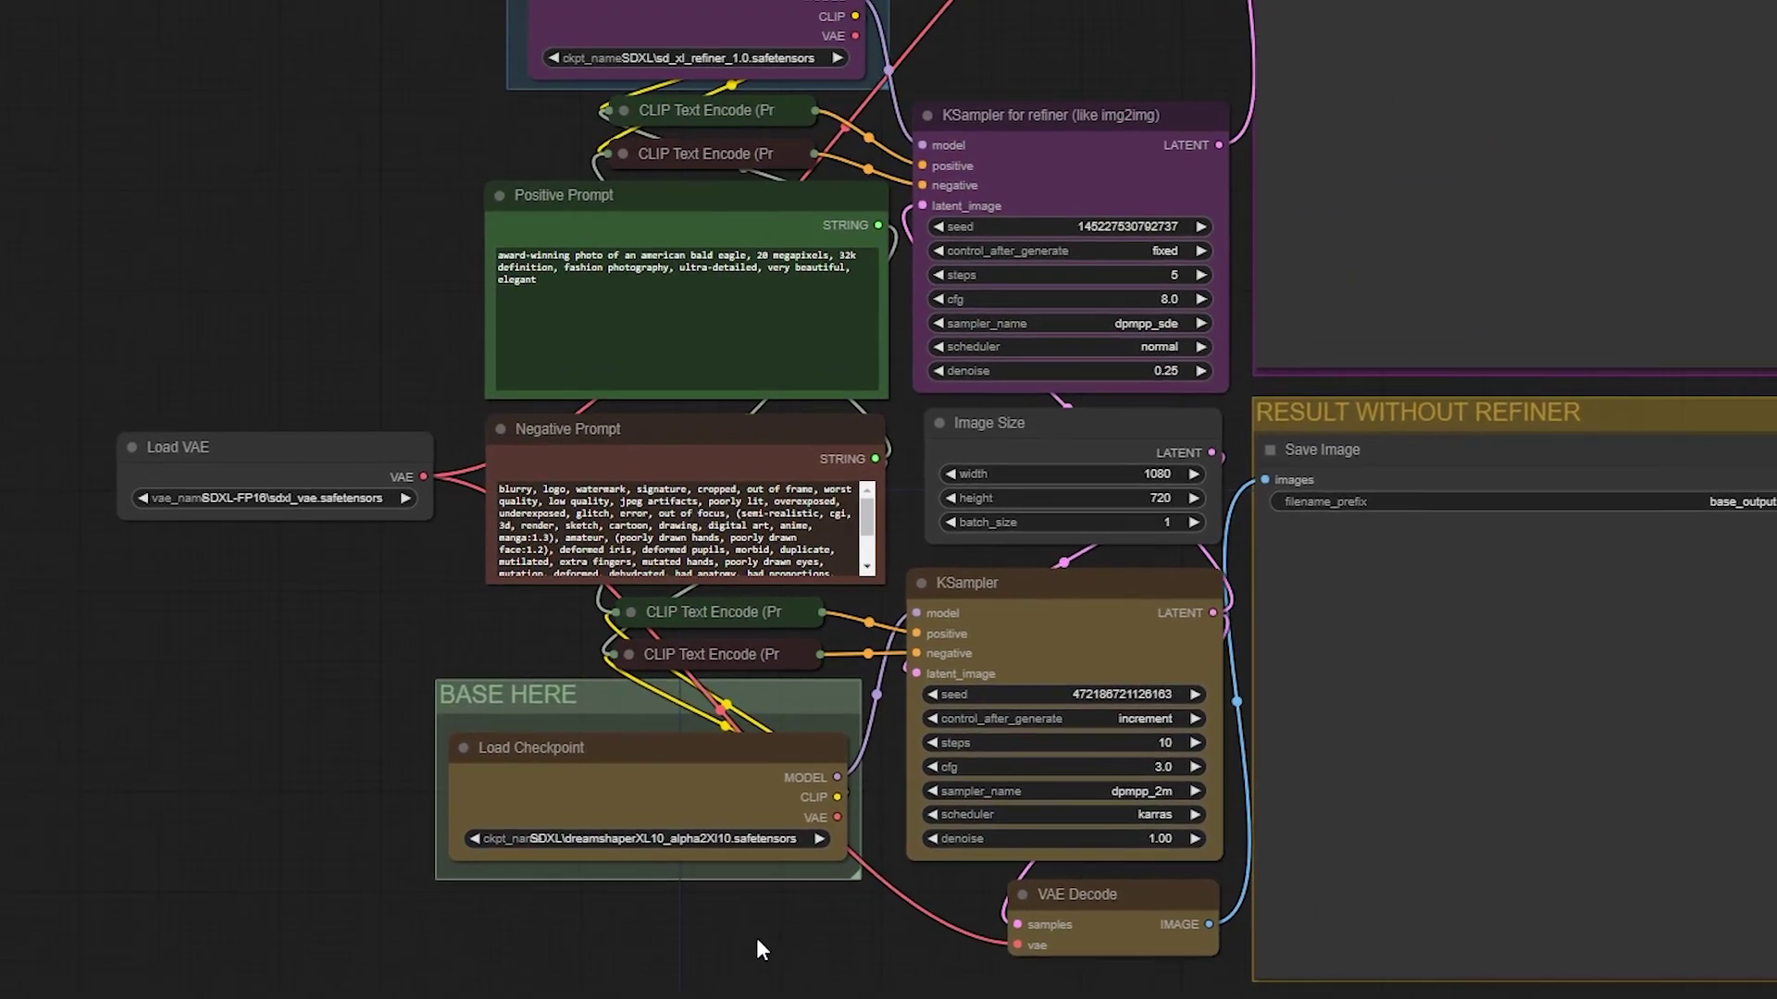
scroll(804, 396, "down", 5)
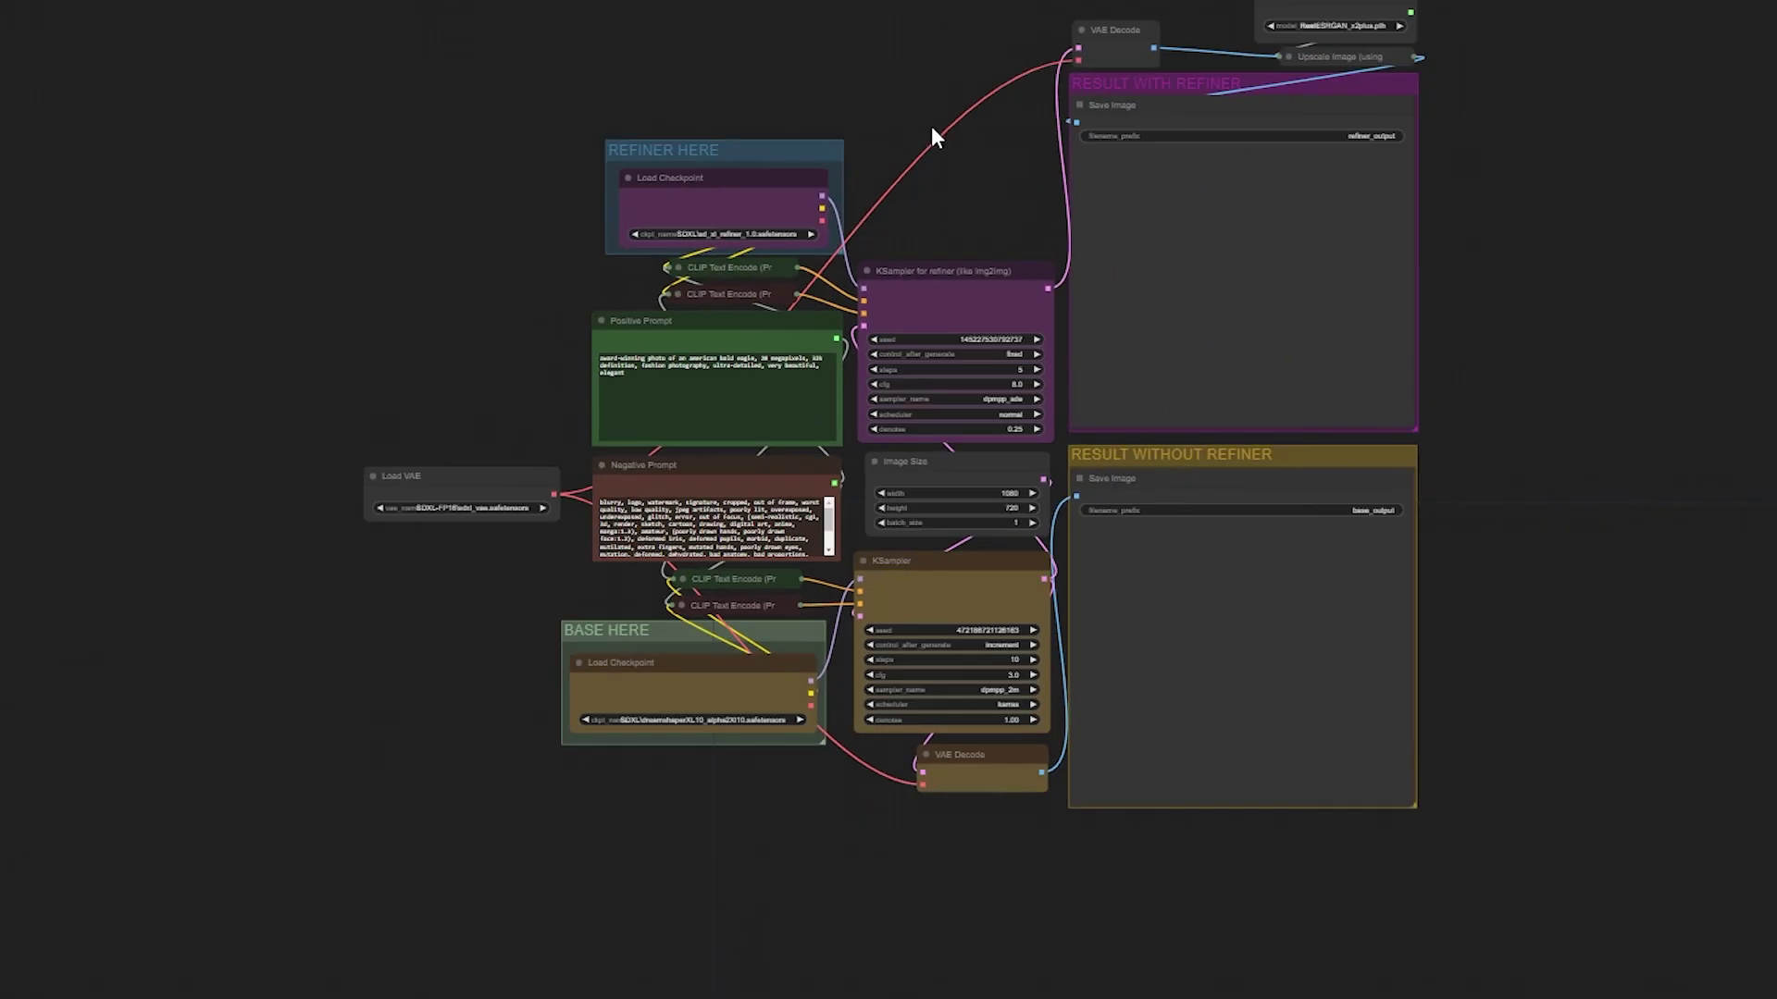
left_click_drag(930, 125, 911, 214)
scroll(857, 201, "up", 2)
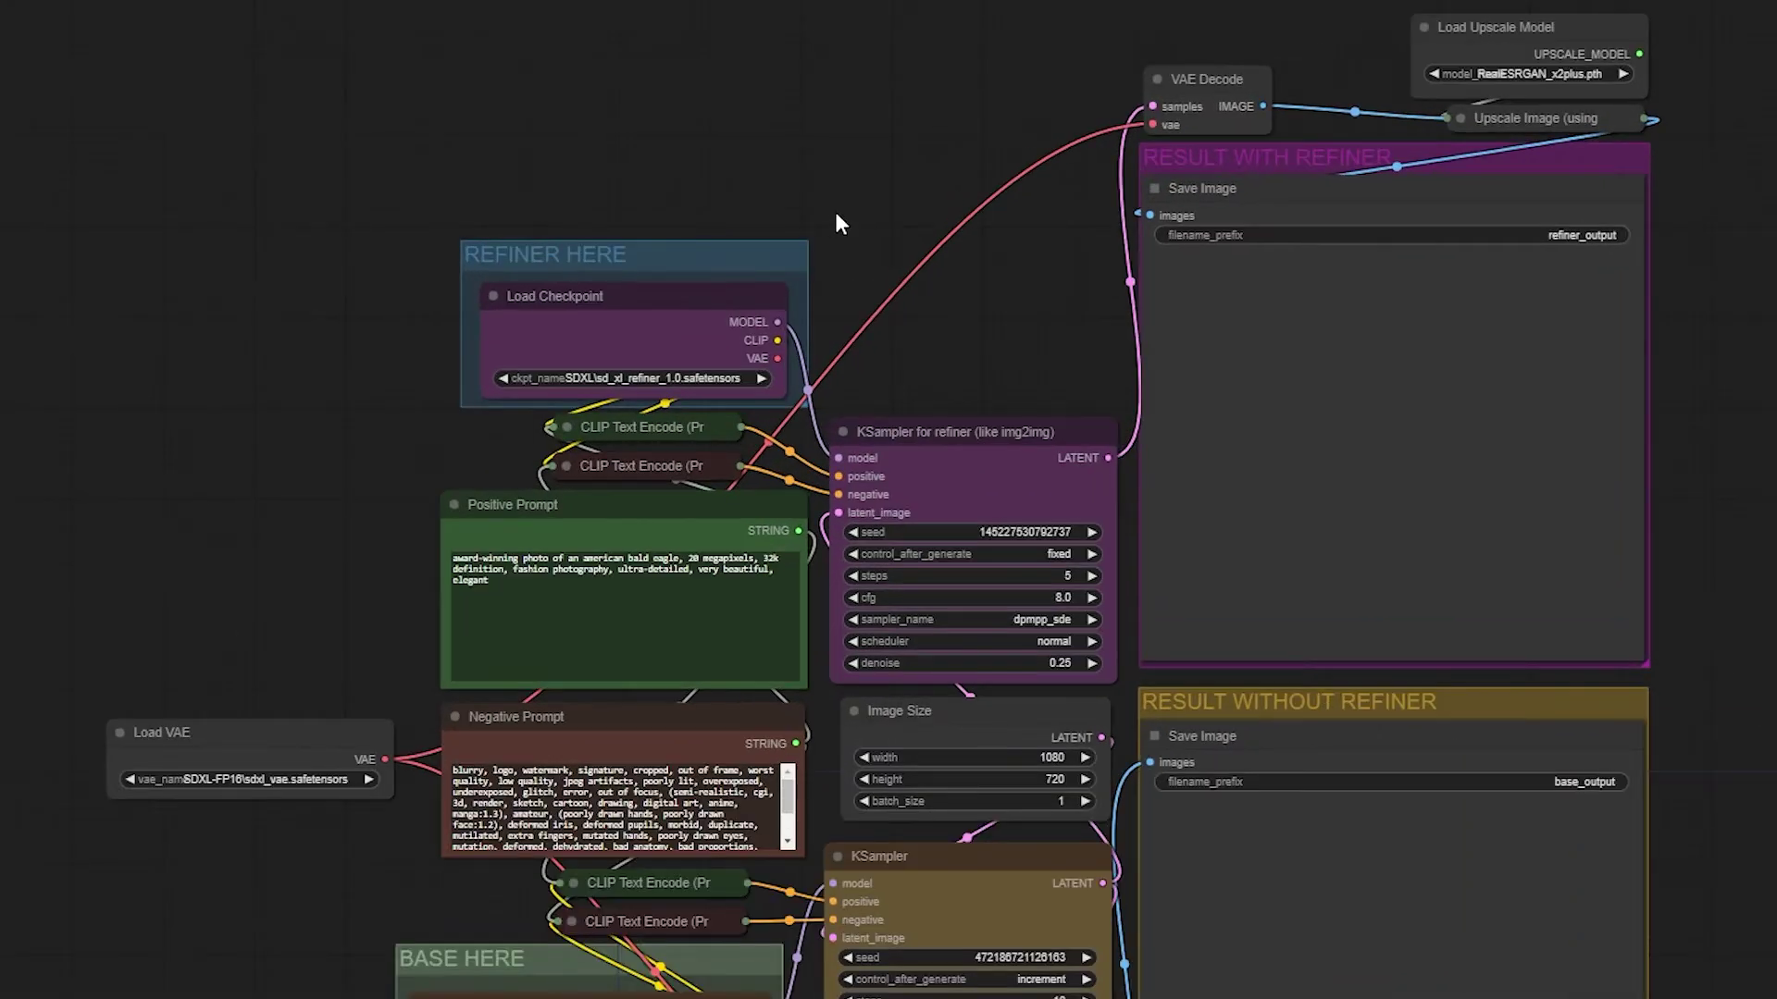
scroll(144, 824, "up", 6)
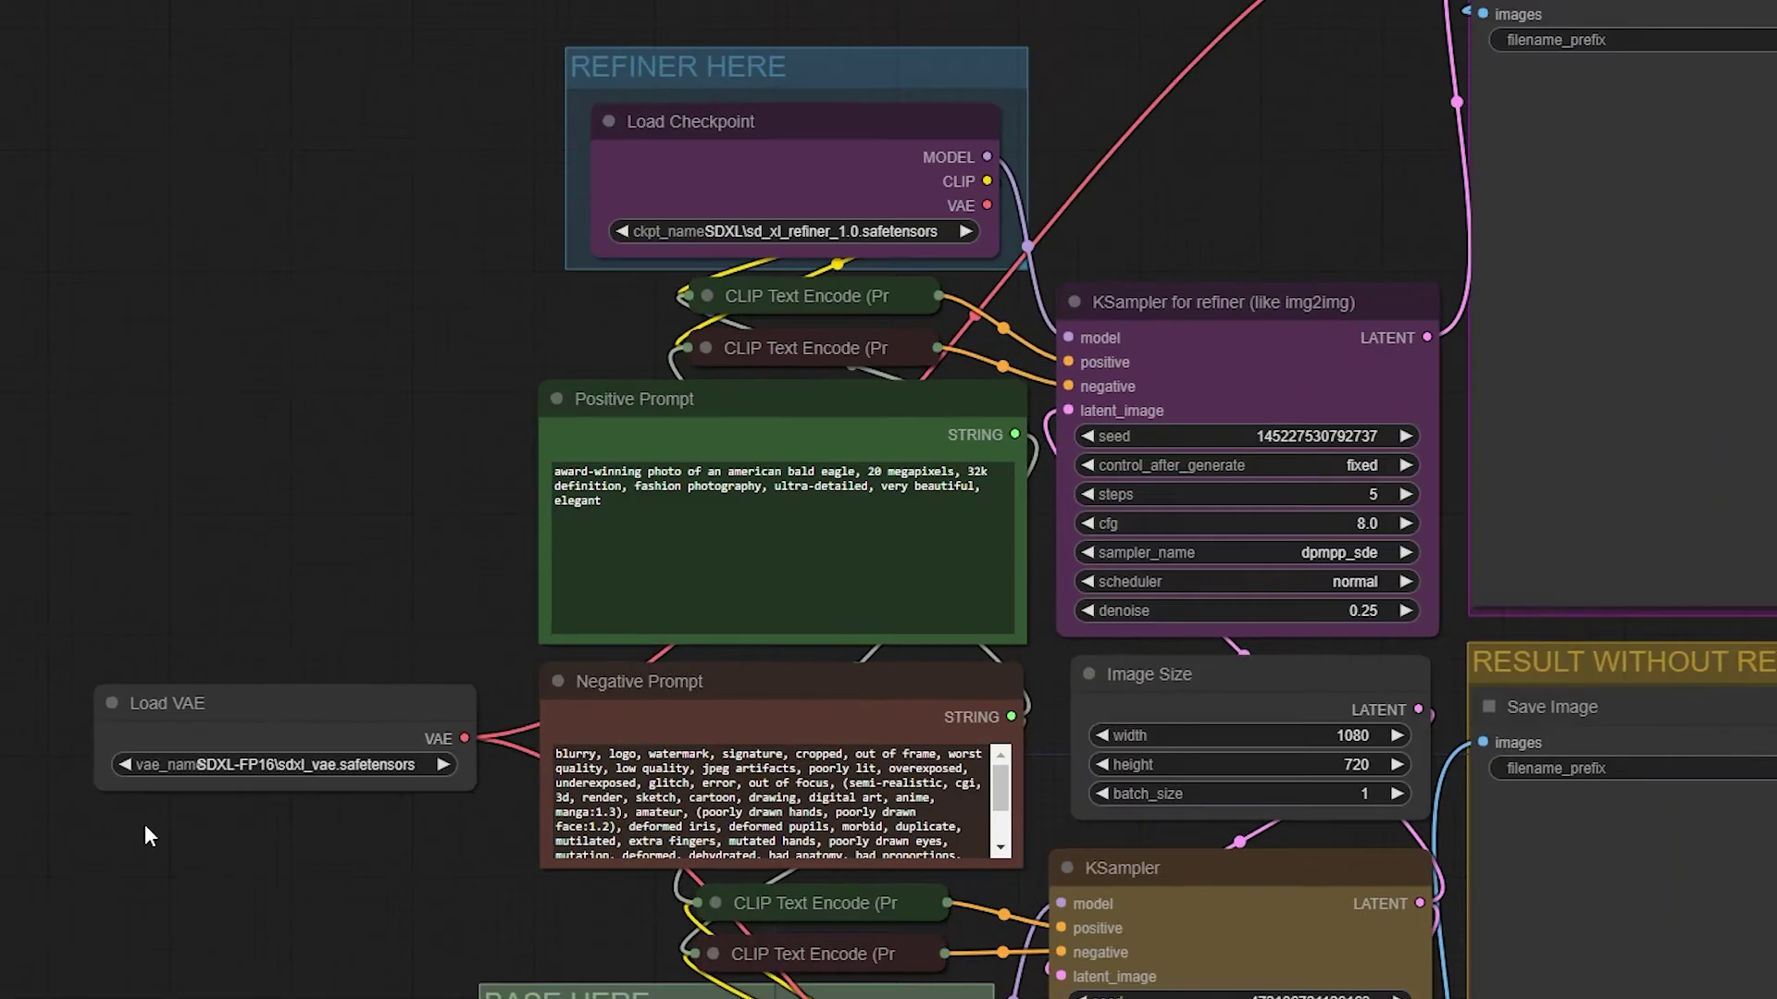
Step: Set VAE to diffusion_pytorch_model.safetensors, base to sdXL_v10VAEFix, refiner to sd_xl_refiner_1.0_0.9vae
left_click(358, 756)
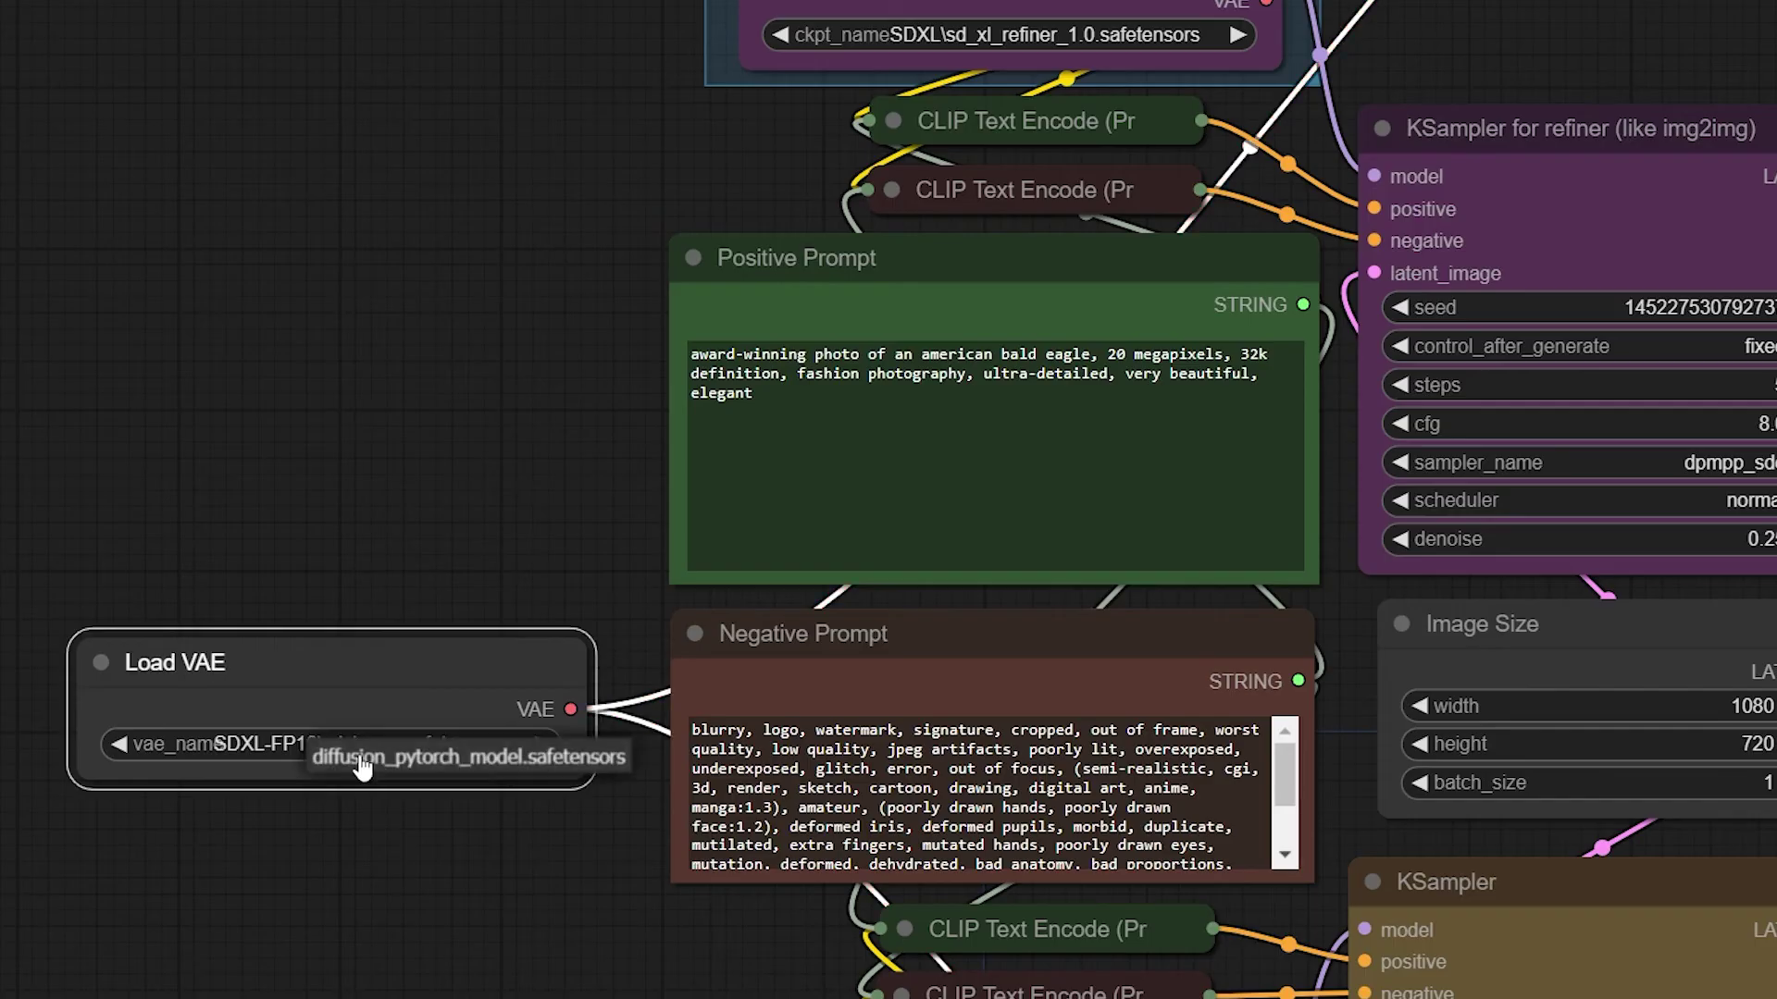
left_click(414, 762)
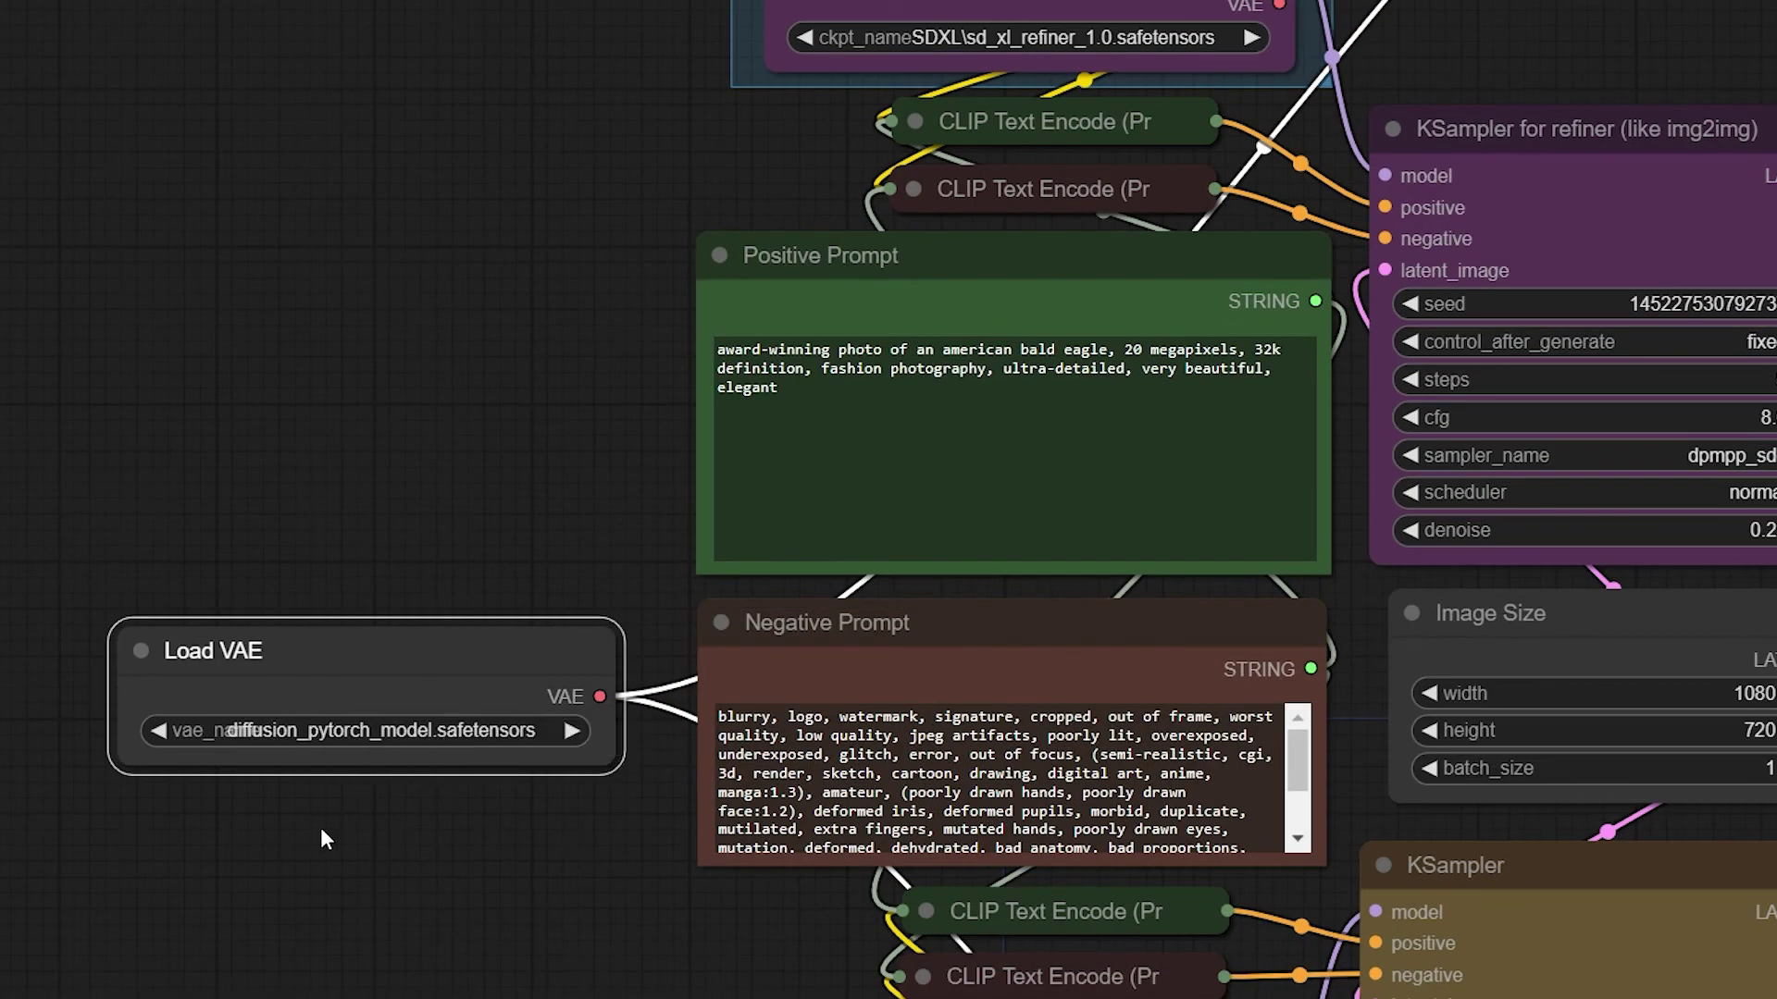
left_click_drag(320, 827, 187, 428)
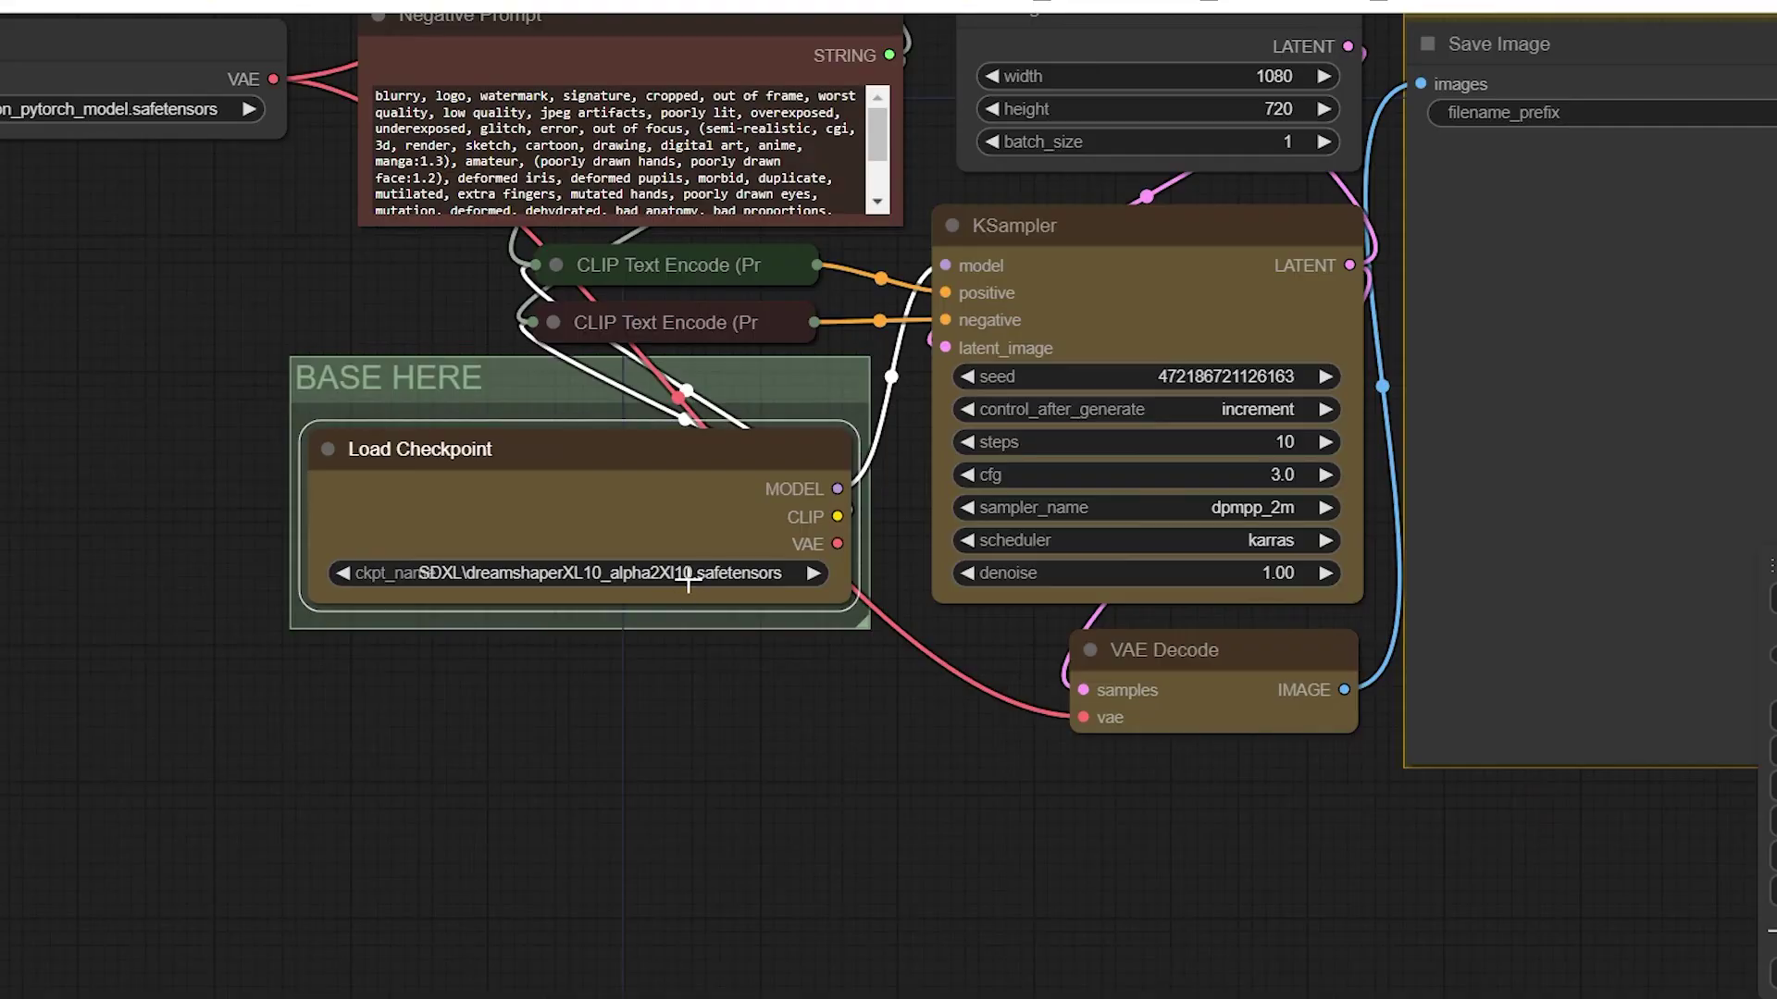
left_click(919, 910)
left_click(652, 670)
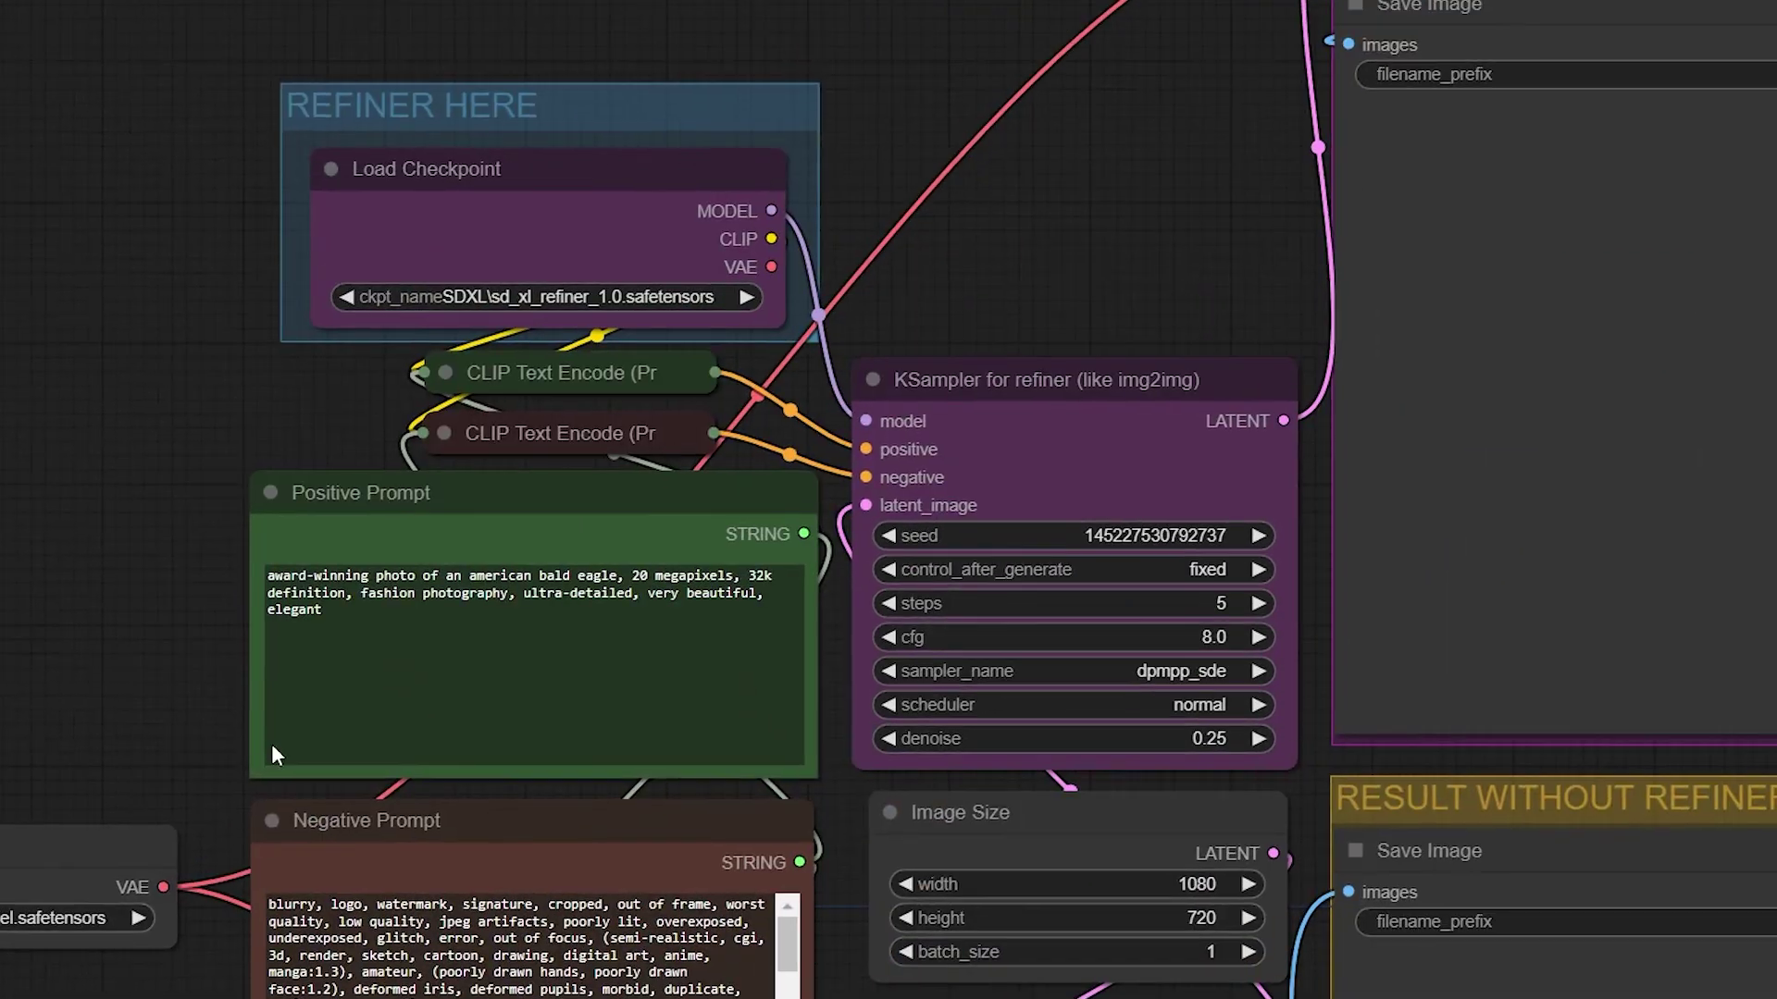
left_click(546, 296)
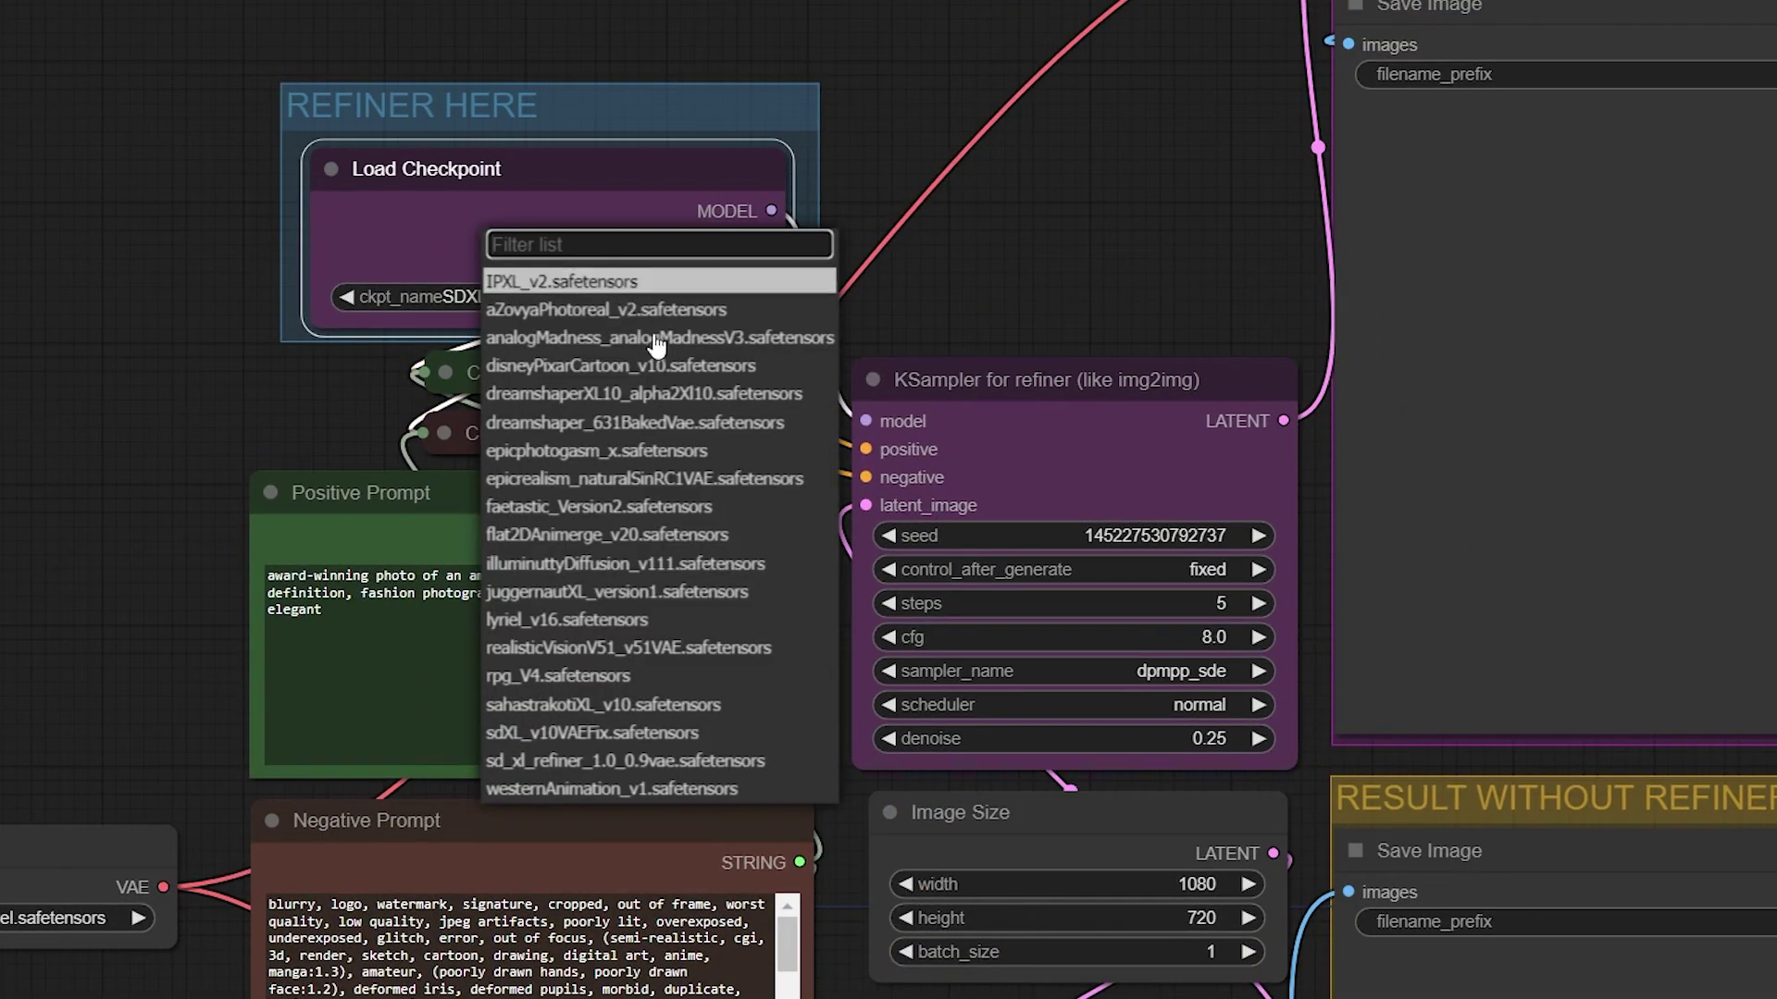
left_click(625, 761)
Step: Choose RealESRGAN_x2plus.pth as the upscale model
left_click_drag(979, 263, 396, 669)
left_click(1377, 233)
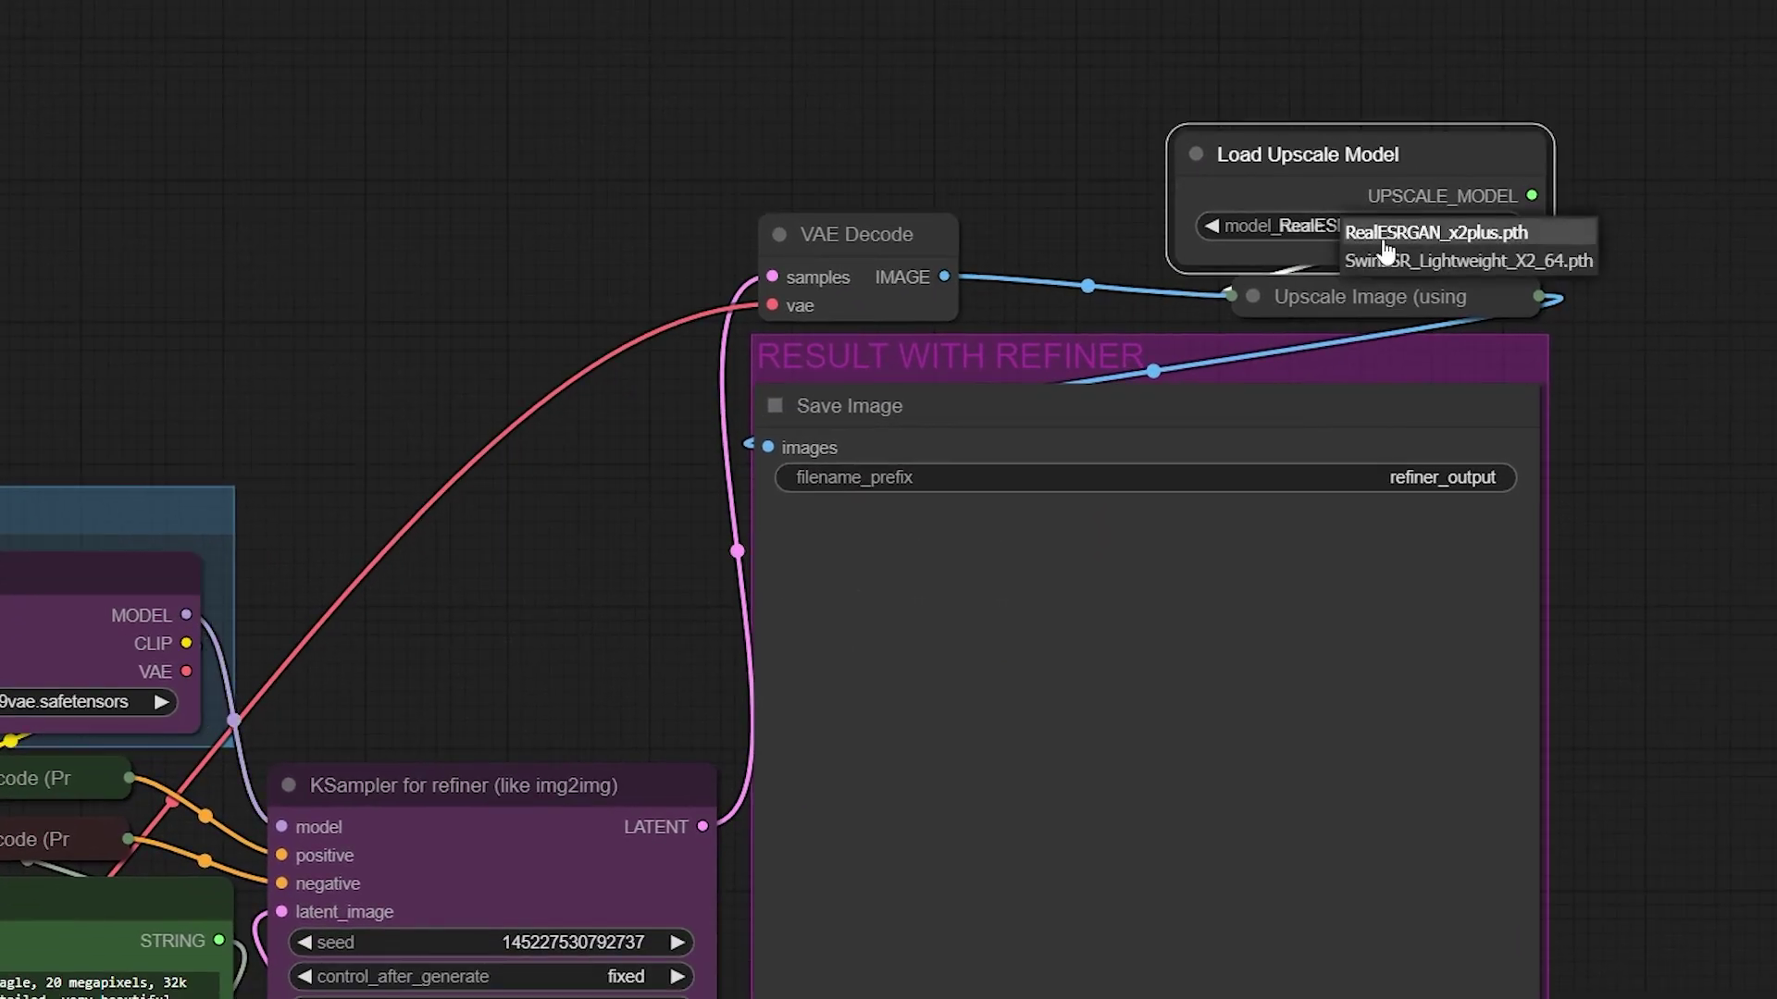
left_click(1387, 239)
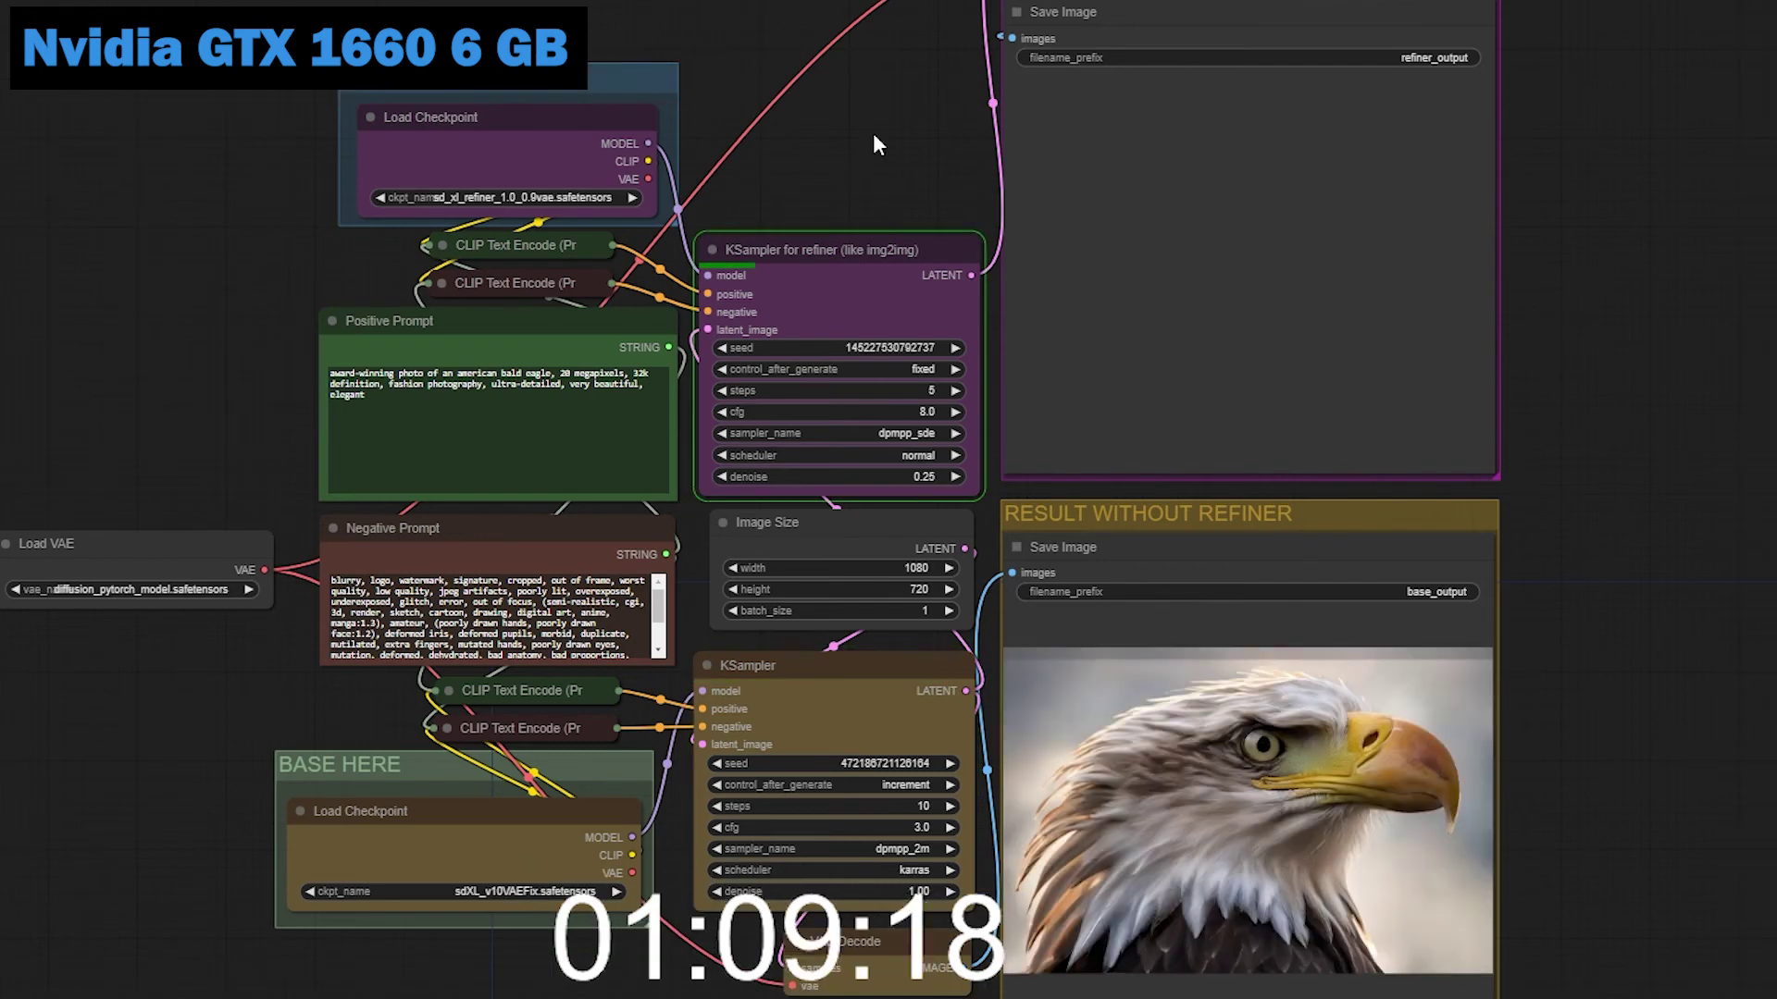
Step: Follow generation in the console, then hide it and inspect the base and refined eagle images
key("alt+Tab")
left_click(965, 31)
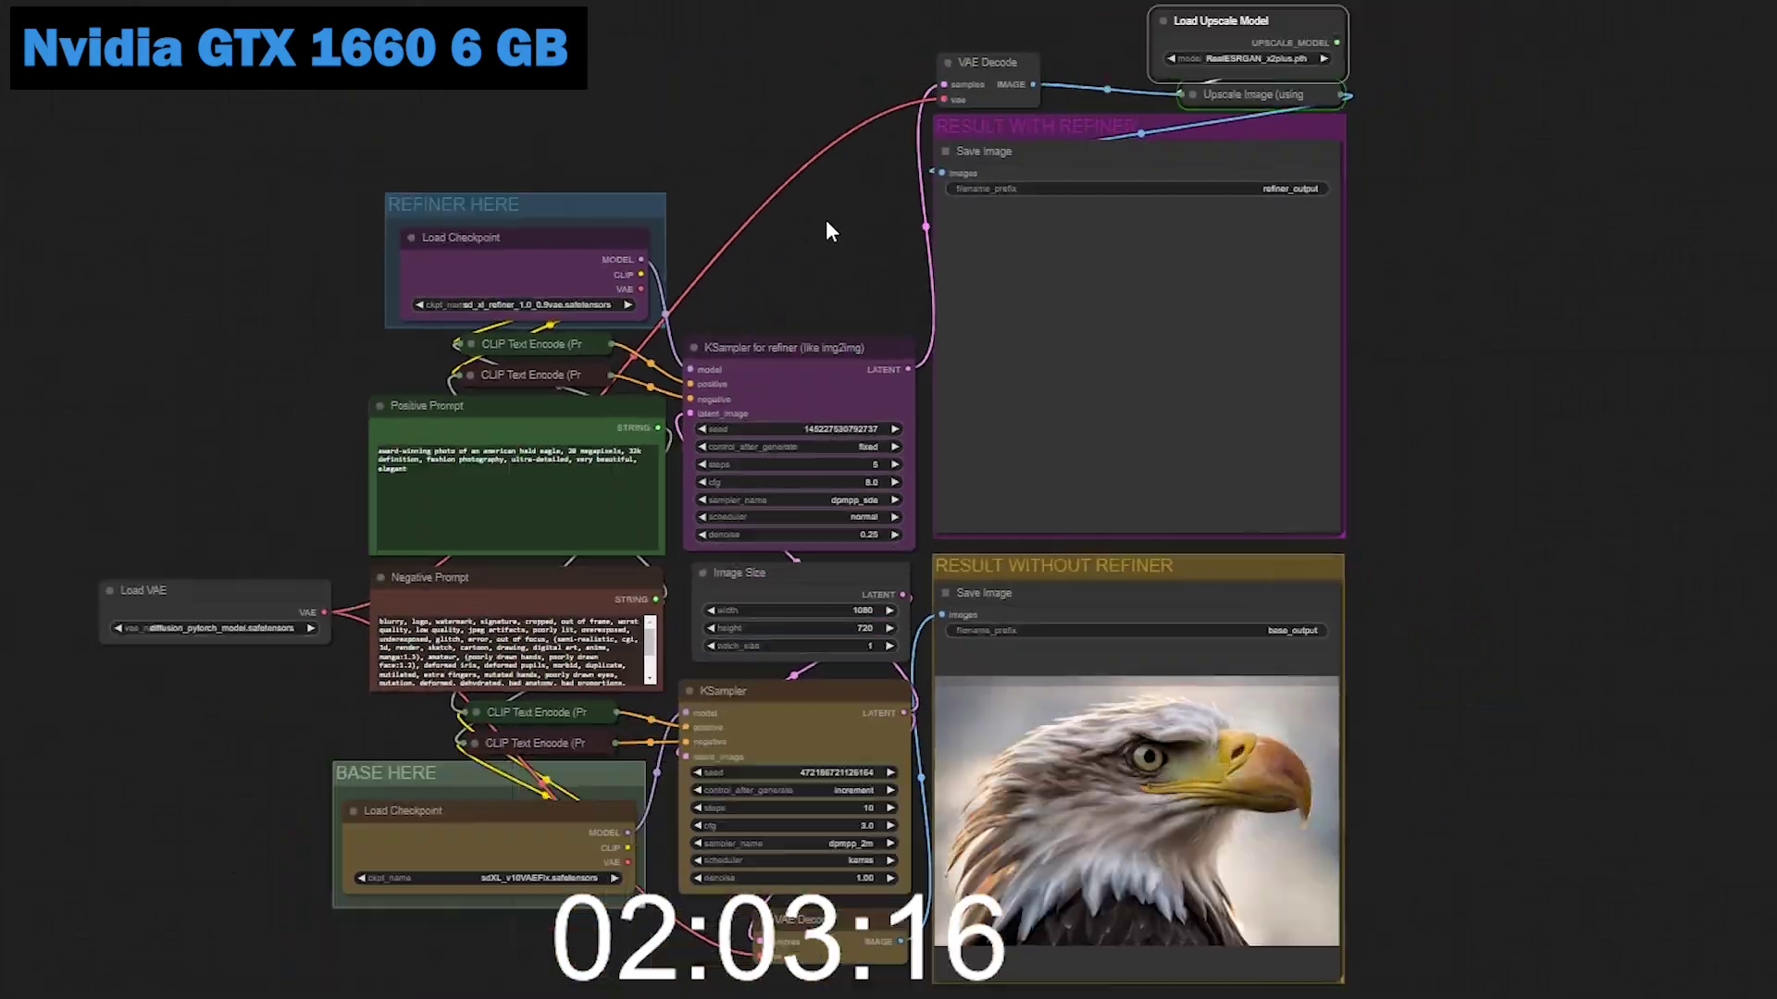
scroll(1222, 328, "up", 12)
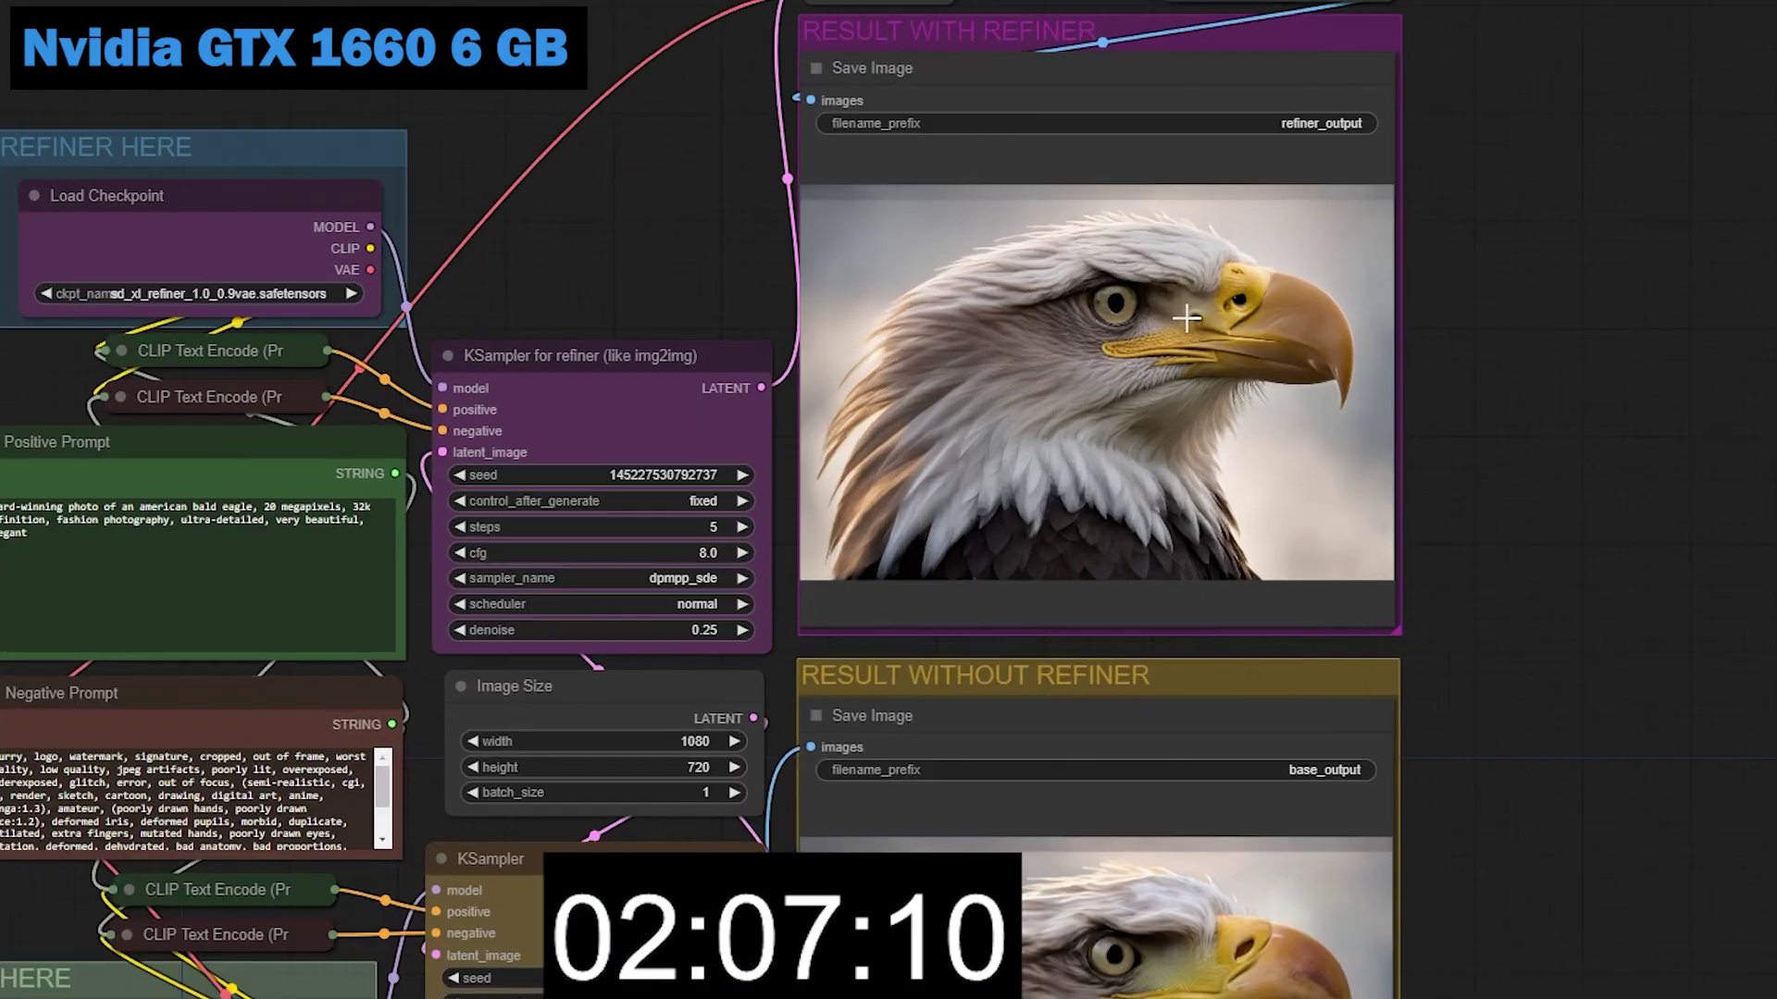
scroll(1186, 318, "up", 2)
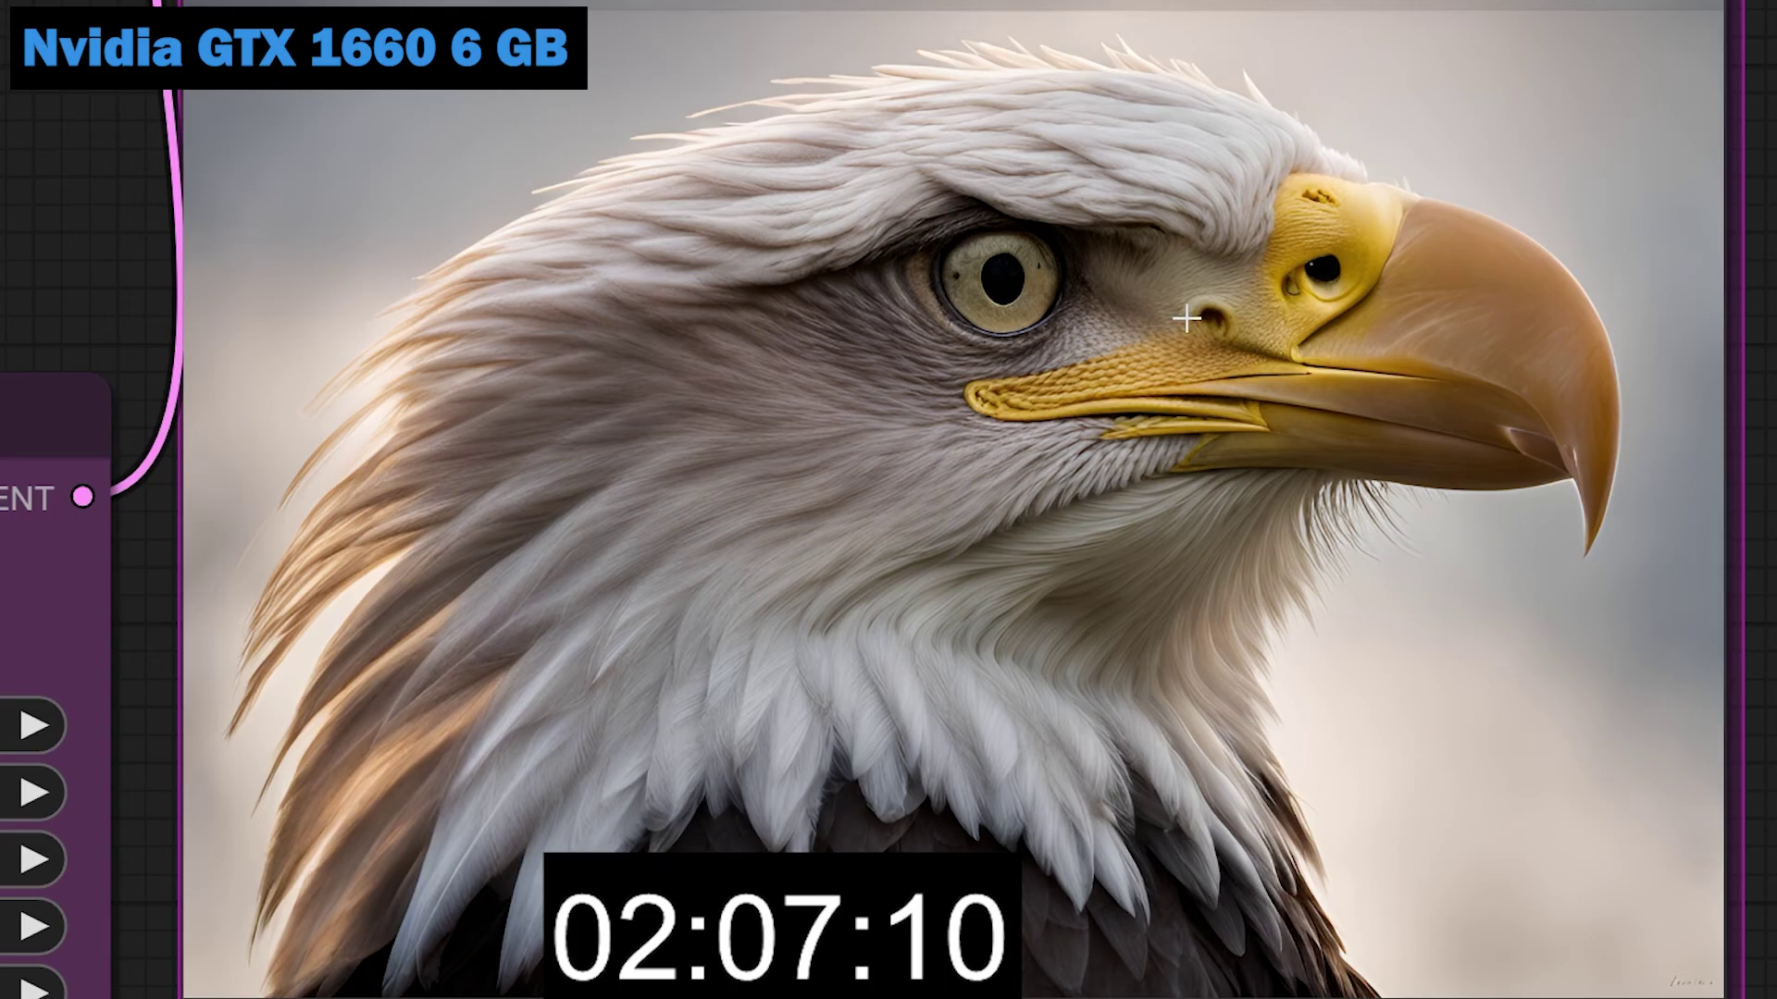
scroll(1187, 318, "down", 12)
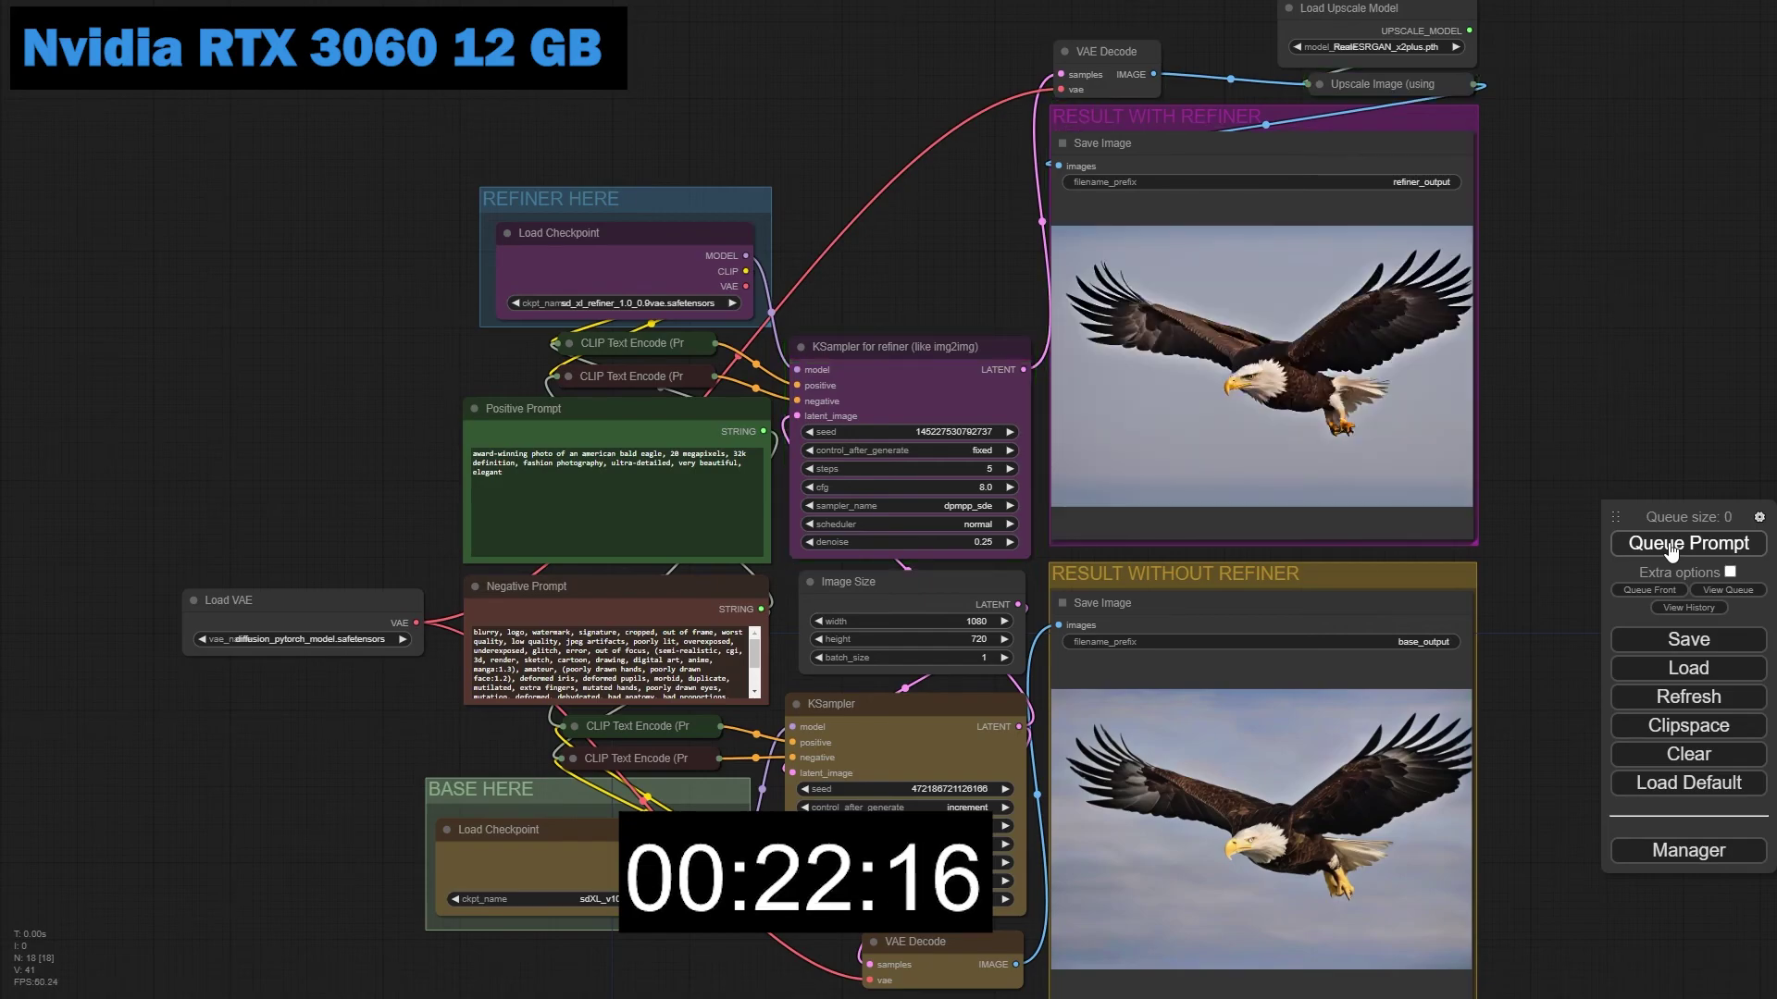
scroll(1270, 347, "up", 10)
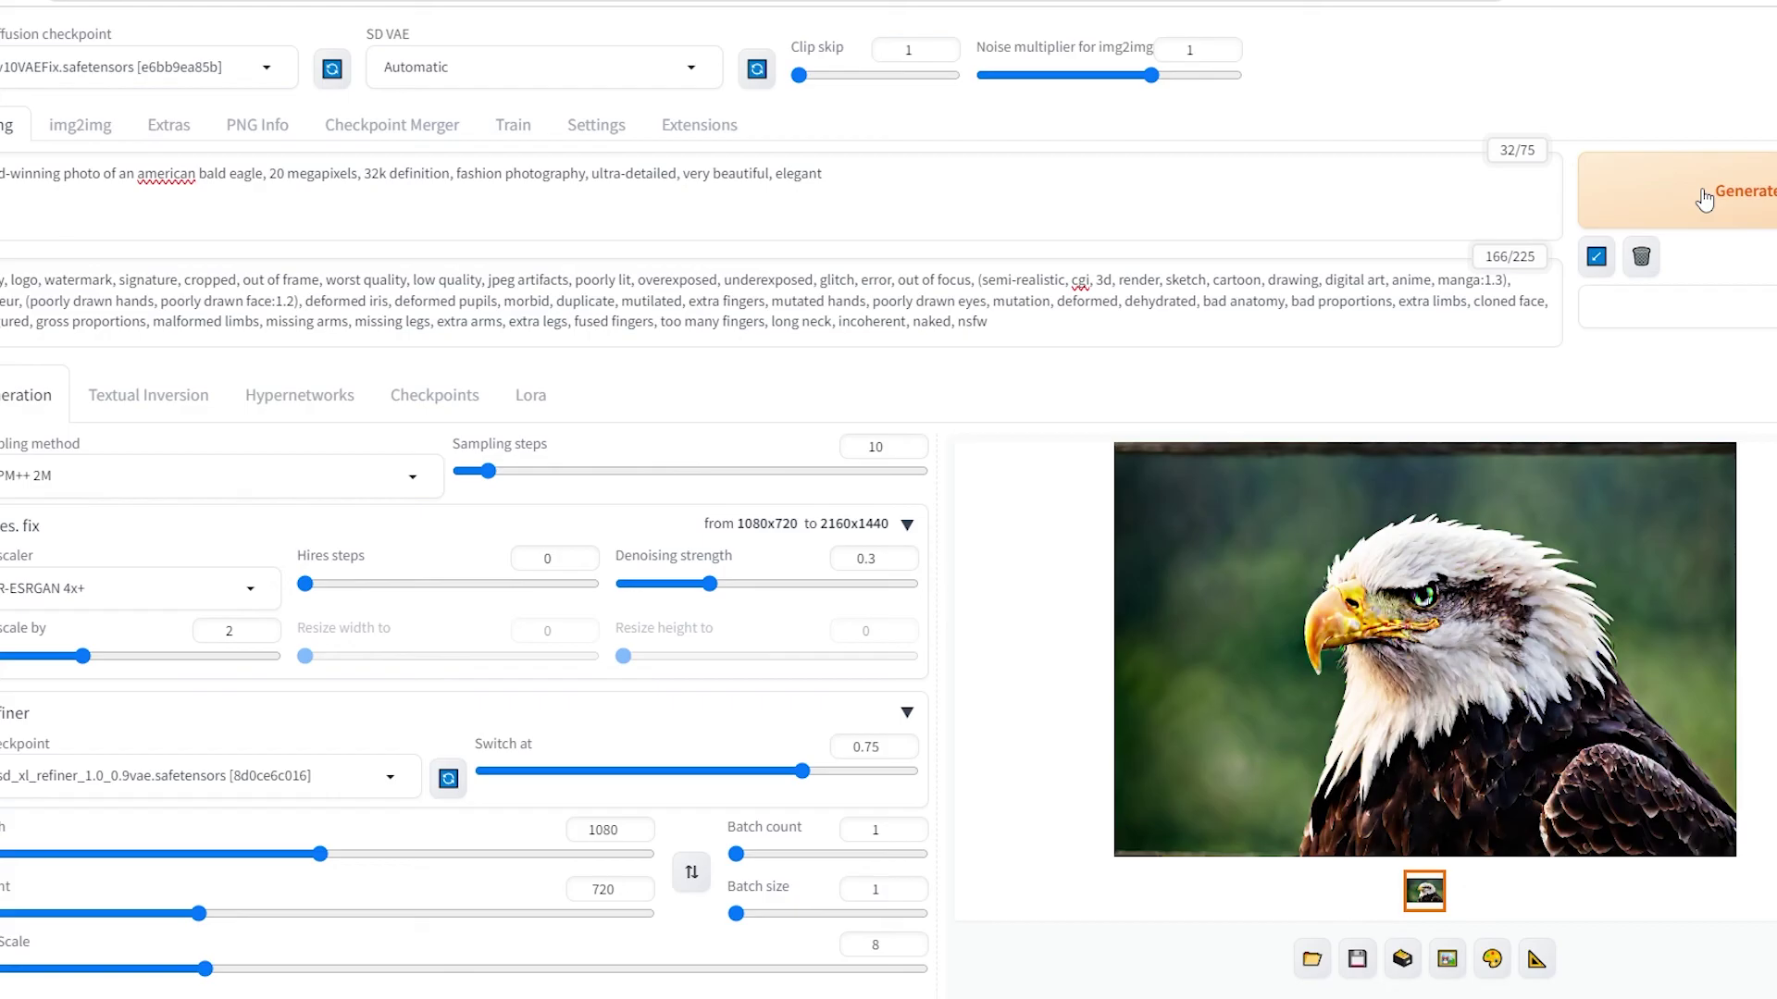
Step: Generate the bald eagle in txt2img with hires fix and refiner, then hide the console to view it
left_click(1705, 199)
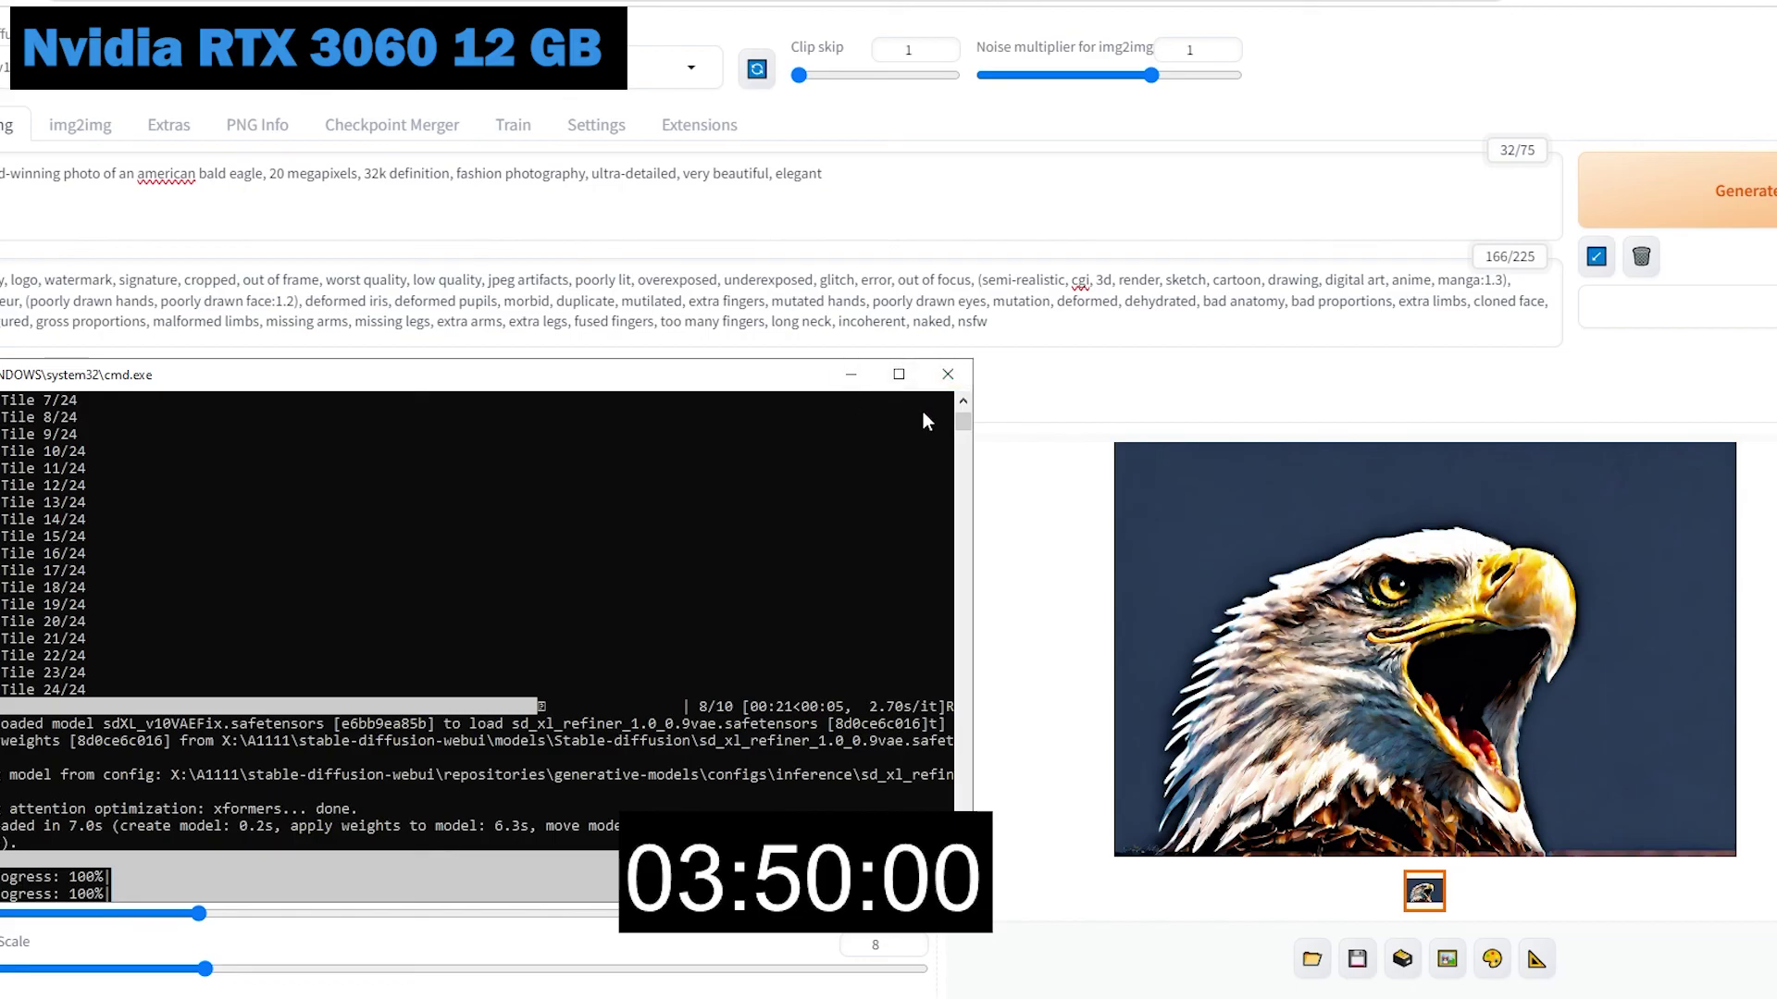
left_click(851, 374)
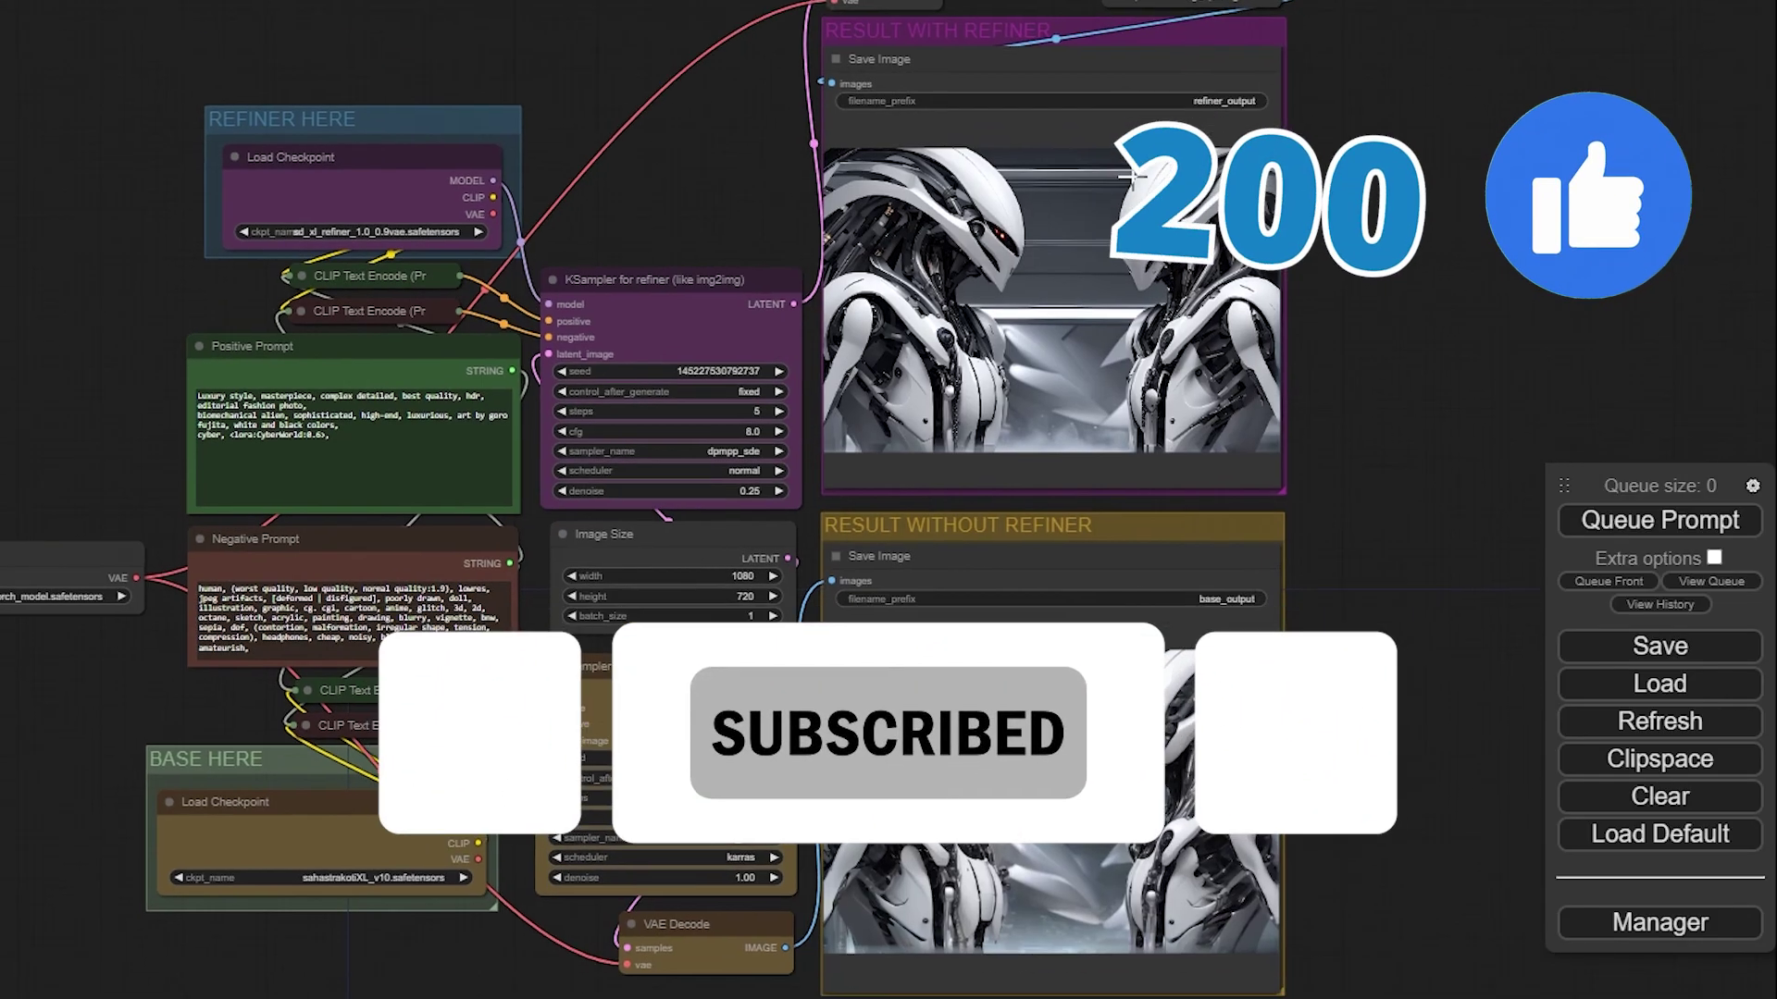
Step: Zoom and pan across the refined image of the two white biomechanical alien figures
scroll(1073, 138, "up", 10)
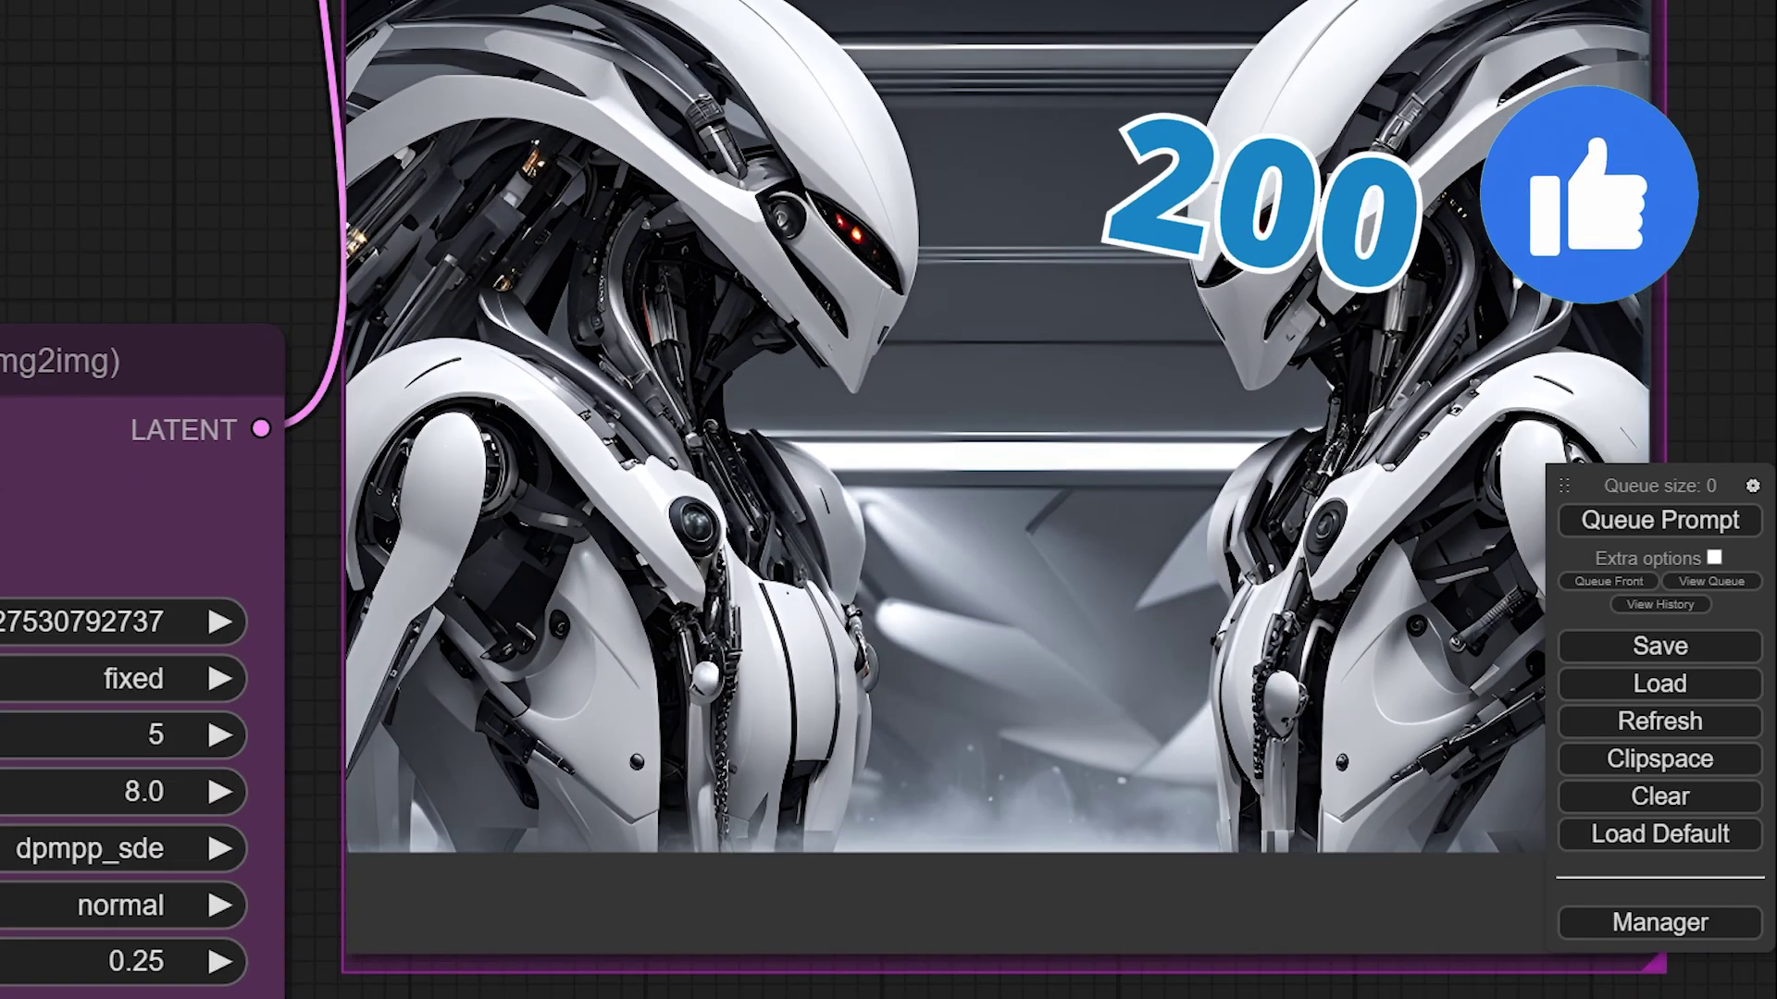
left_click_drag(1733, 238, 1506, 238)
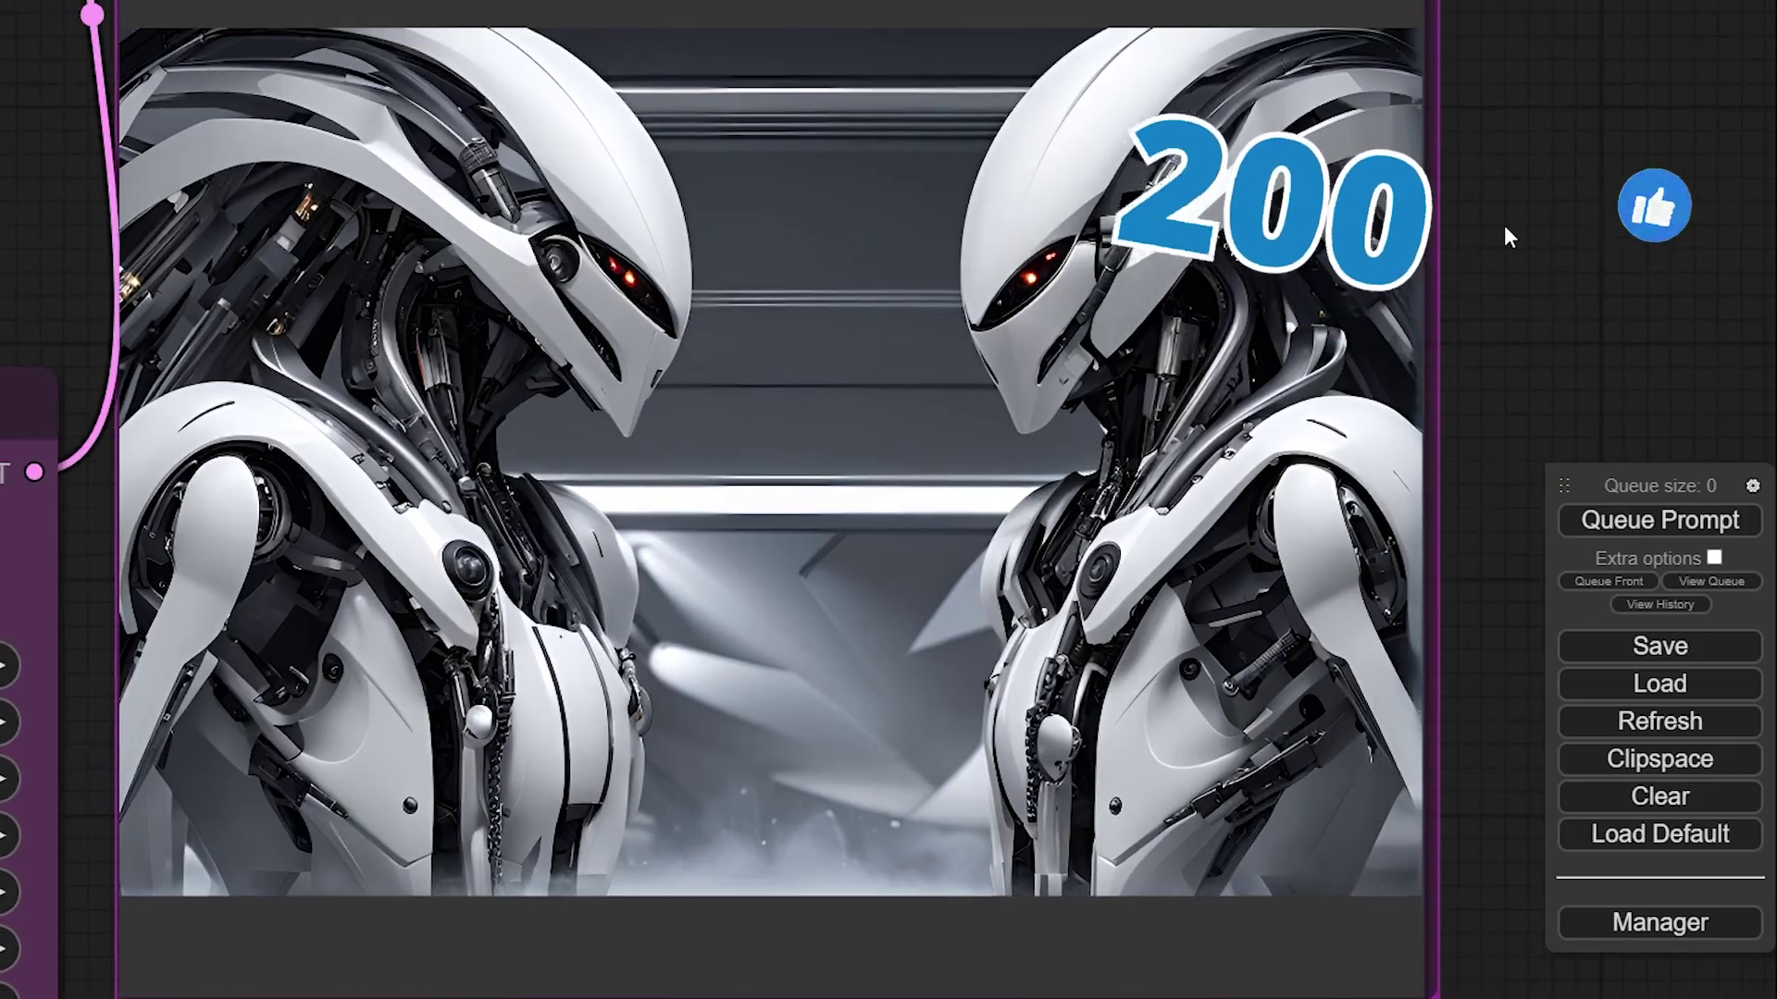